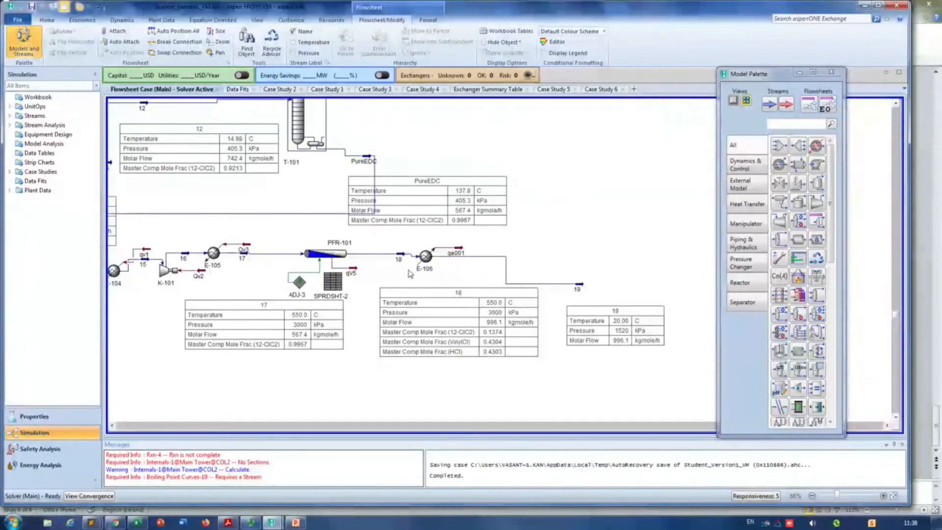
# - Examine streams 18 and 19 around exchanger E-106 and the flowsheet sections upstream, back to reactor PFR-100
pyautogui.moveTo(420, 274)
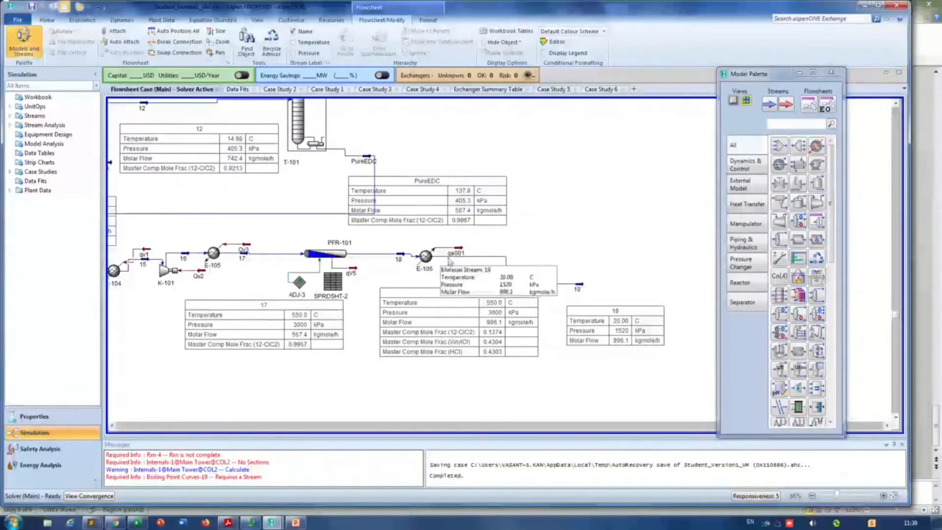
pyautogui.moveTo(399, 260)
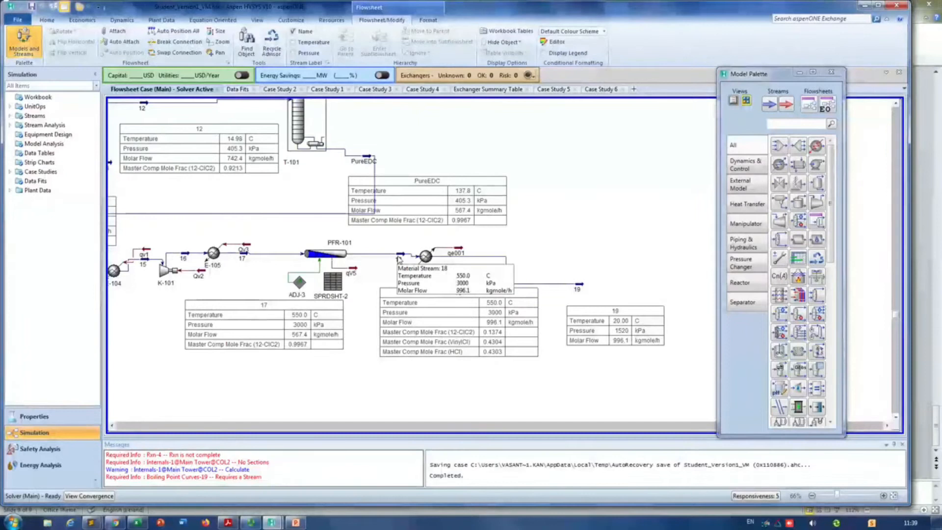
pyautogui.moveTo(479, 261)
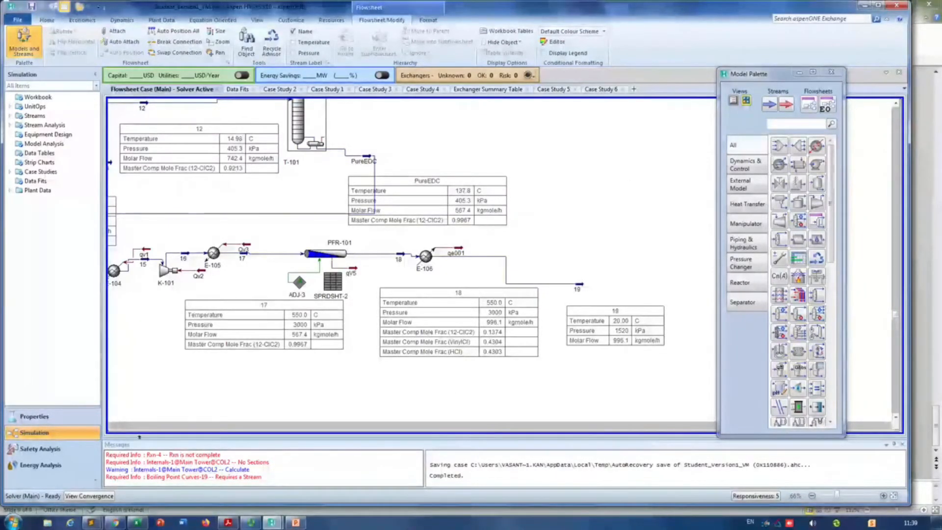
pyautogui.click(112, 426)
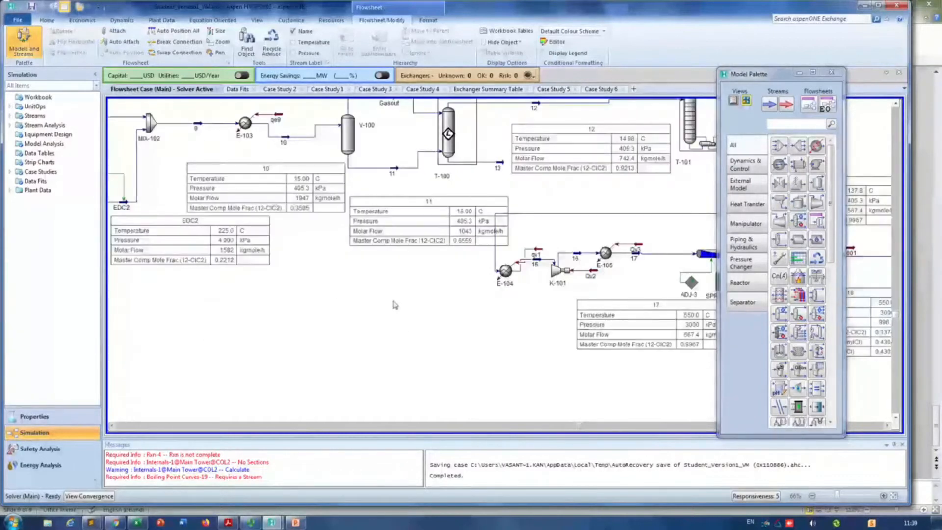
pyautogui.scroll(-1, 395, 304)
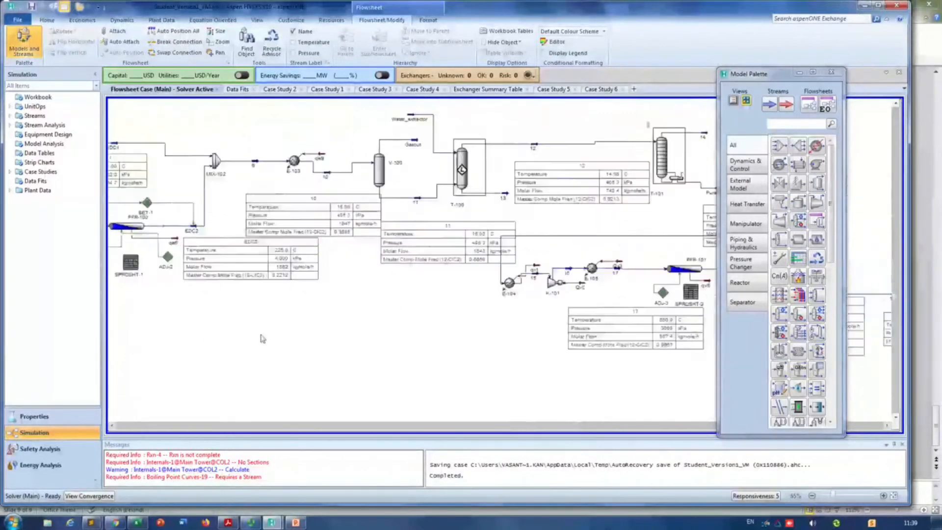
pyautogui.scroll(1, 262, 339)
pyautogui.click(111, 426)
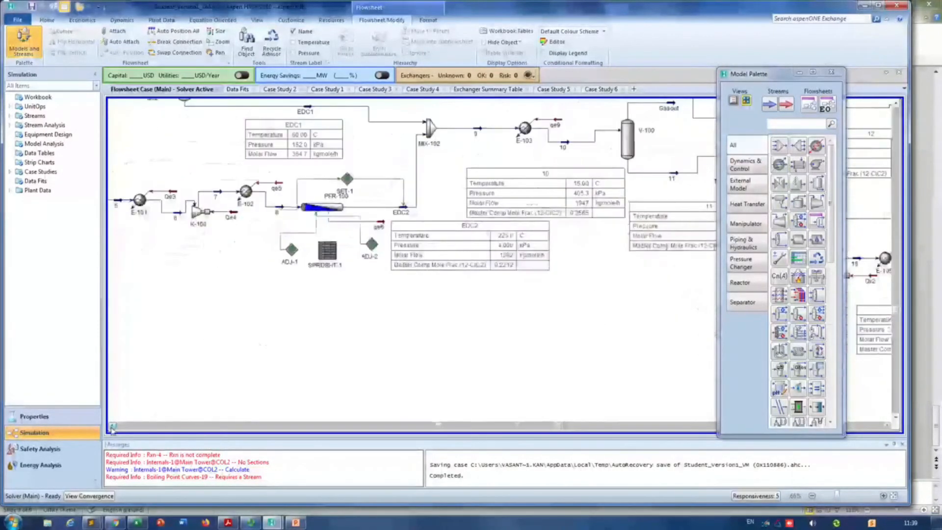
pyautogui.click(112, 426)
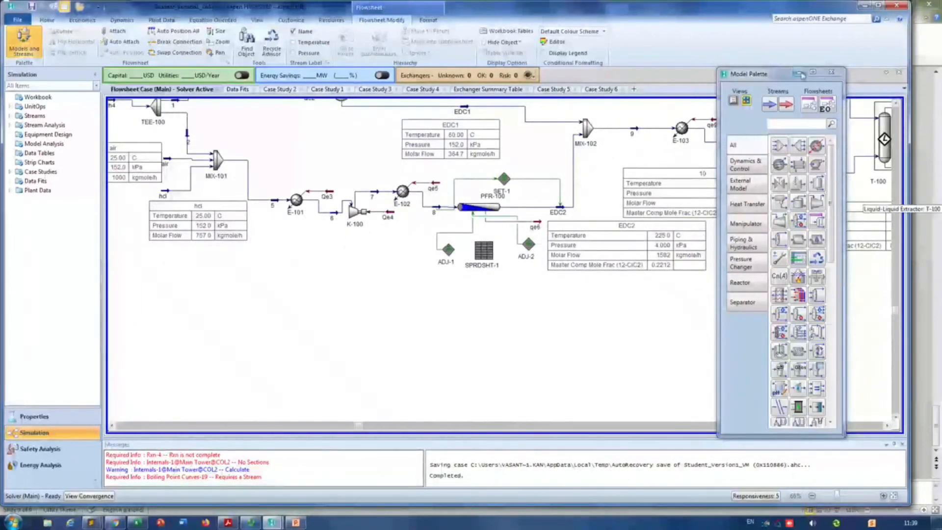
# - Hide the Model Palette and examine the feed mixing, CRV-100 and compressor K-100 sections at the start of the flowsheet
pyautogui.click(801, 74)
pyautogui.click(898, 104)
pyautogui.click(899, 104)
pyautogui.click(898, 104)
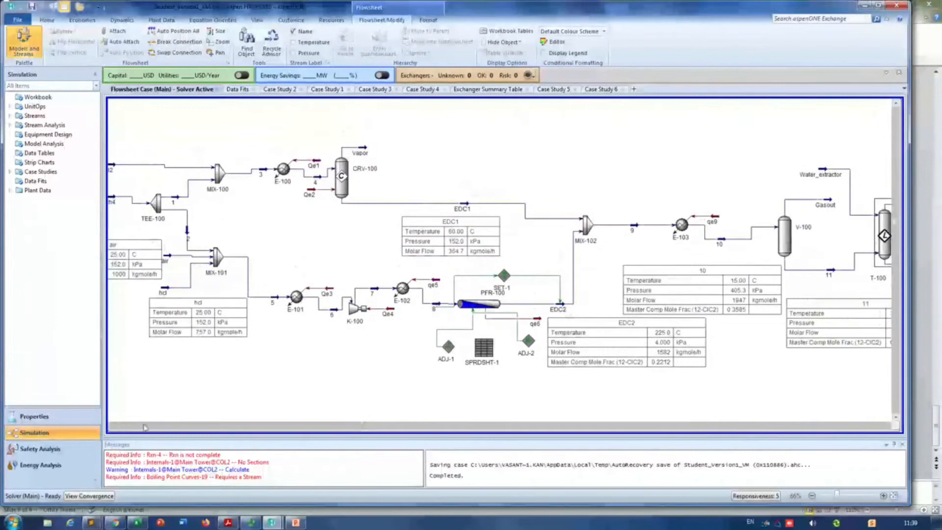
pyautogui.click(112, 426)
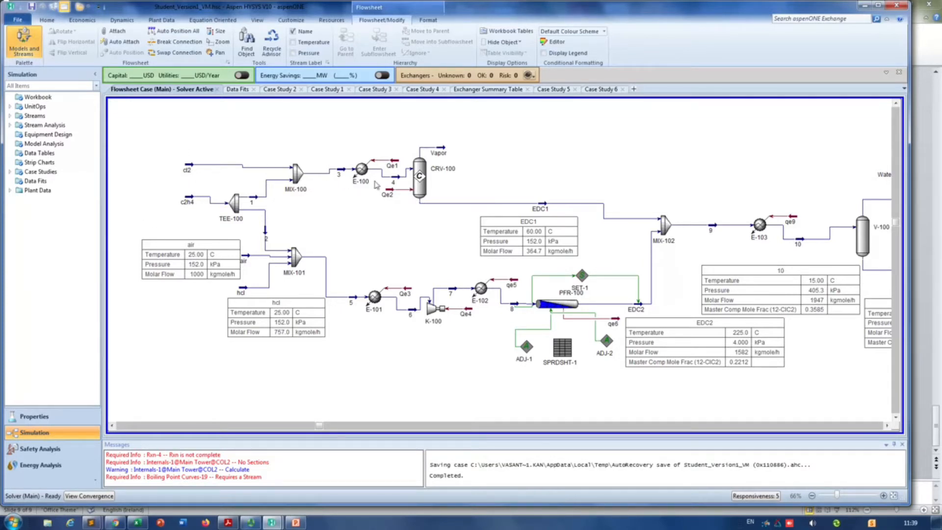
pyautogui.moveTo(328, 175)
pyautogui.moveTo(387, 197)
pyautogui.moveTo(417, 186)
pyautogui.moveTo(450, 313)
# - Show the property table of reactor PFR-100 and place it below the SPRDSHT-1 spreadsheet
pyautogui.click(888, 426)
pyautogui.click(888, 425)
pyautogui.rightClick(320, 316)
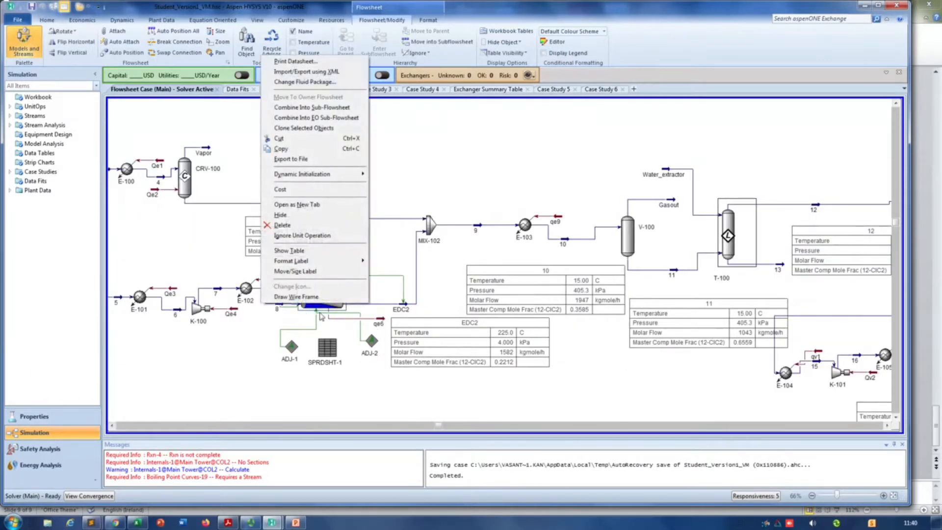
pyautogui.click(295, 251)
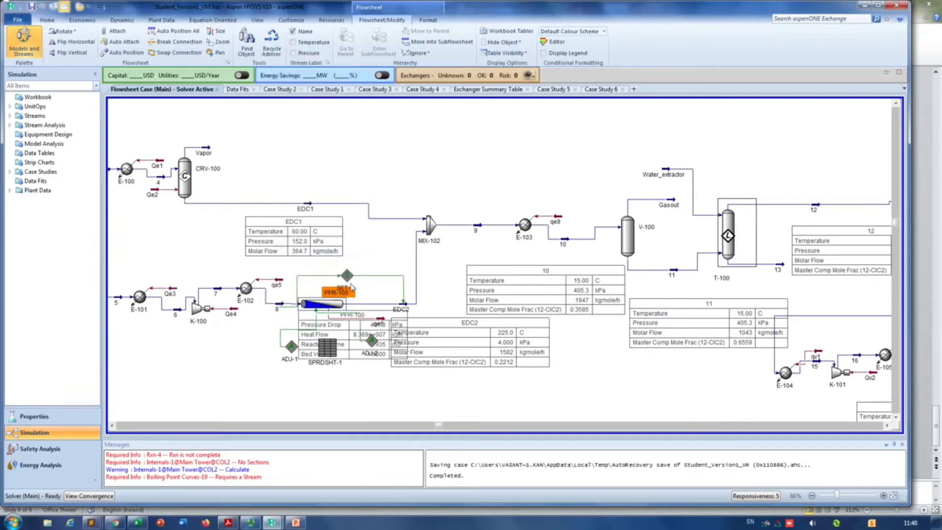
pyautogui.moveTo(363, 314); pyautogui.dragTo(329, 379)
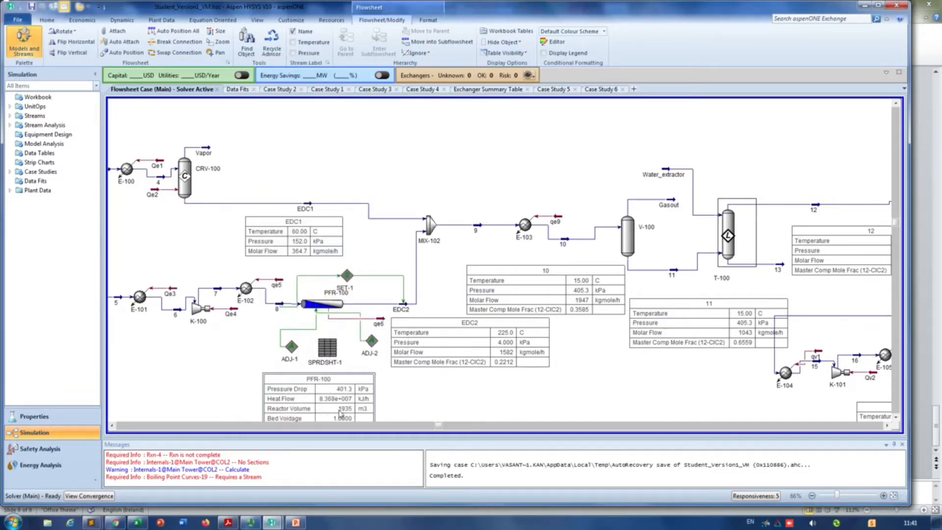
# - Try to find a time variable to add to the PFR-100 property table
pyautogui.rightClick(335, 382)
pyautogui.click(339, 387)
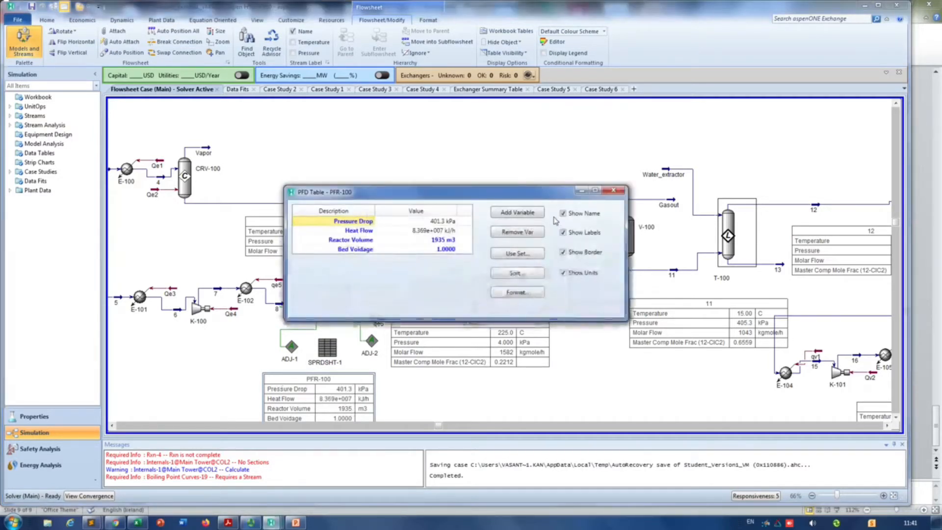
pyautogui.click(518, 212)
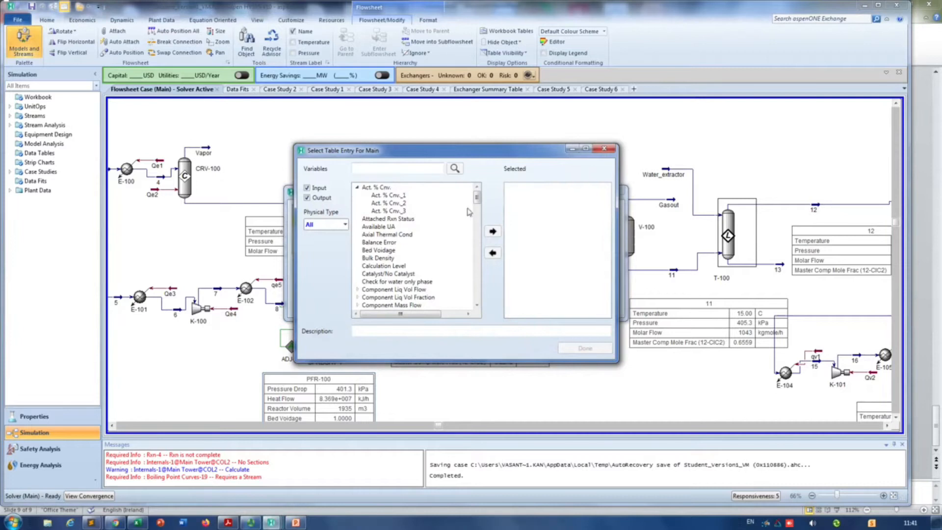
pyautogui.moveTo(476, 197); pyautogui.dragTo(472, 275)
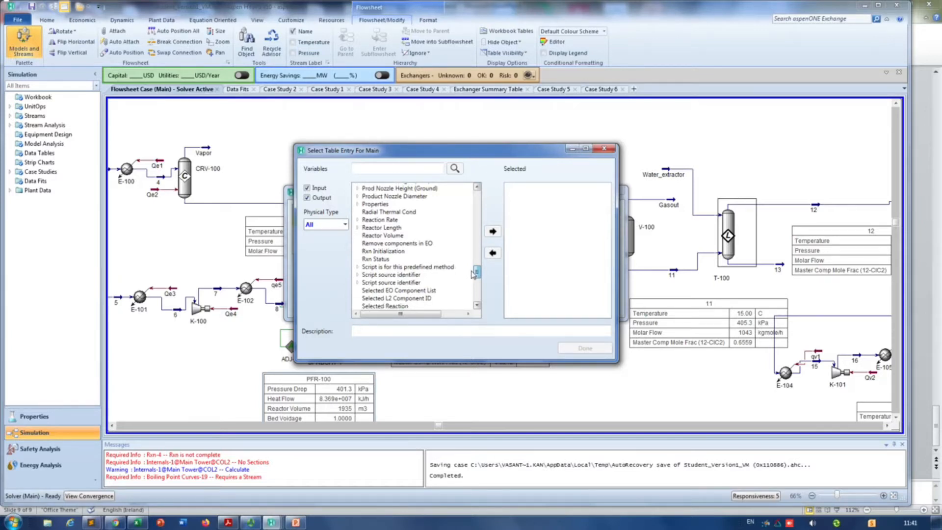
pyautogui.moveTo(474, 273); pyautogui.dragTo(476, 300)
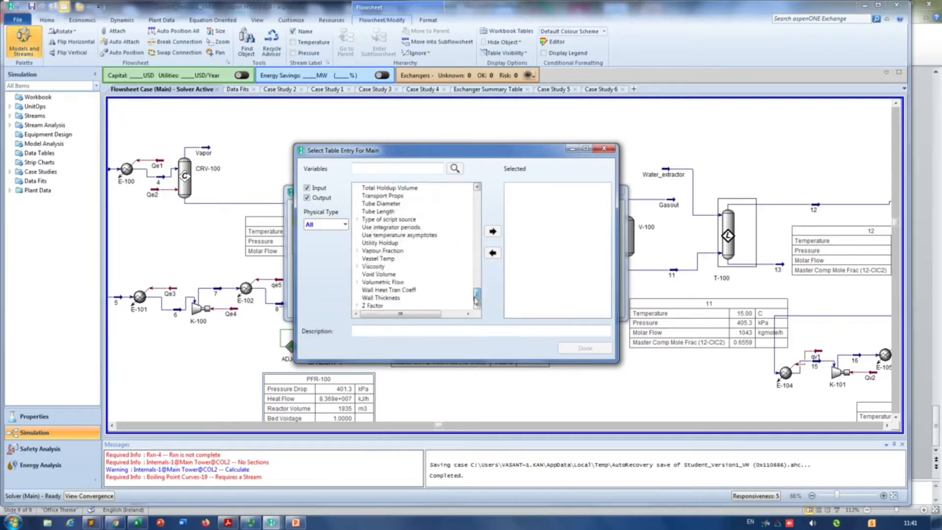
pyautogui.click(385, 172)
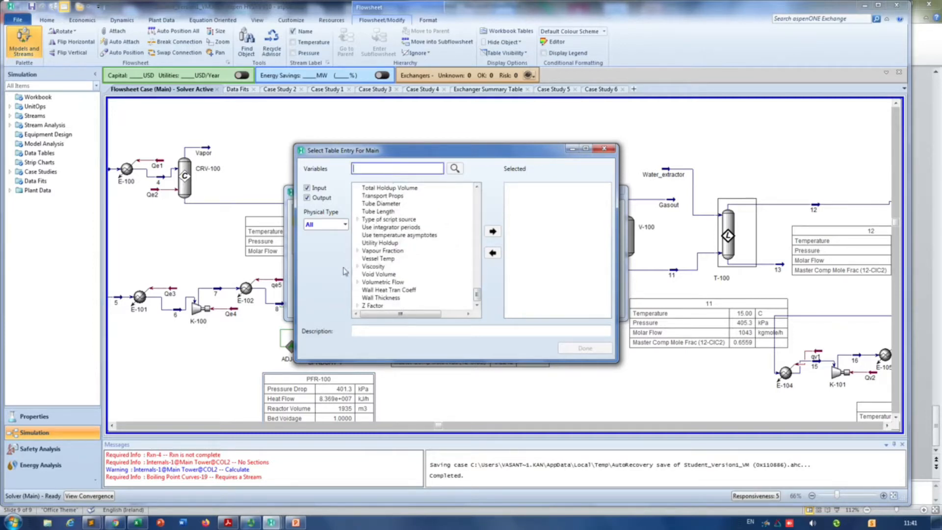
pyautogui.write('time')
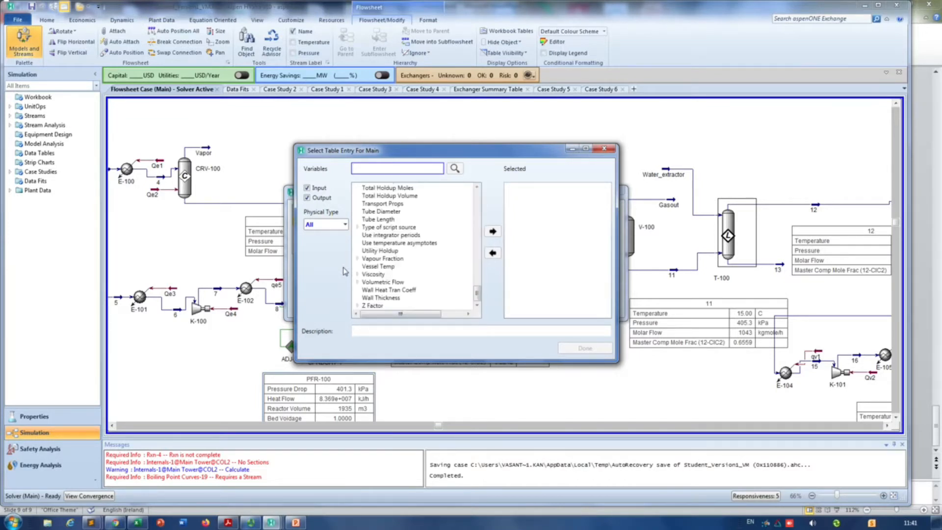
pyautogui.click(609, 149)
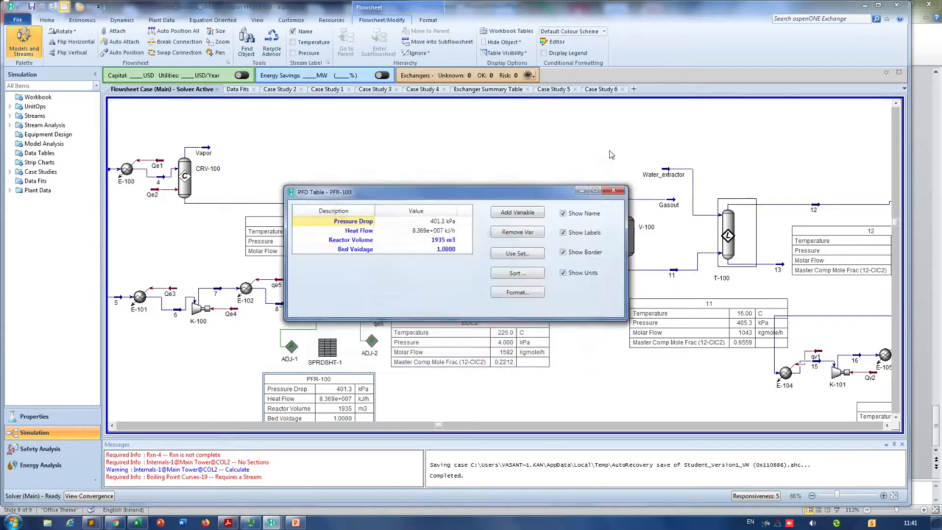
pyautogui.click(614, 191)
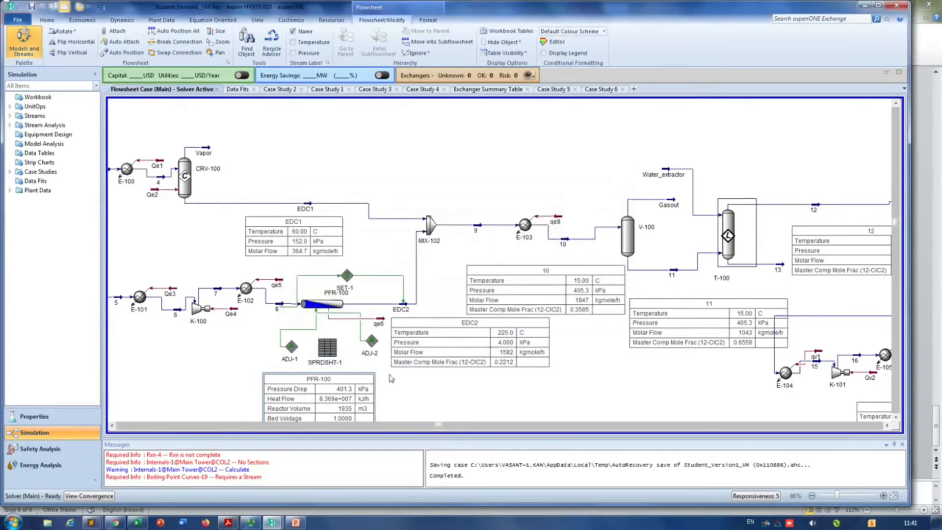
# - Check the residence time and tube dimensions of PFR-100 in the SPRDSHT-1 spreadsheet, and close it
pyautogui.doubleClick(328, 349)
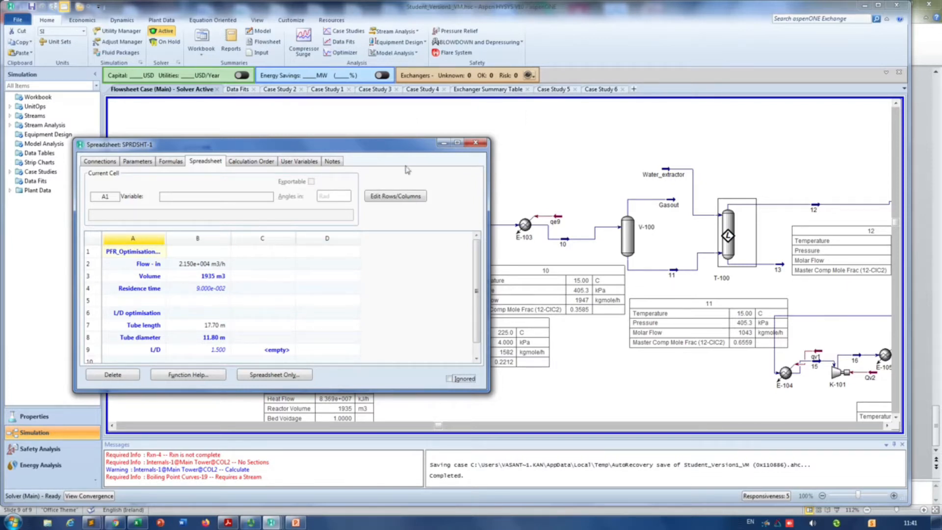
pyautogui.click(476, 142)
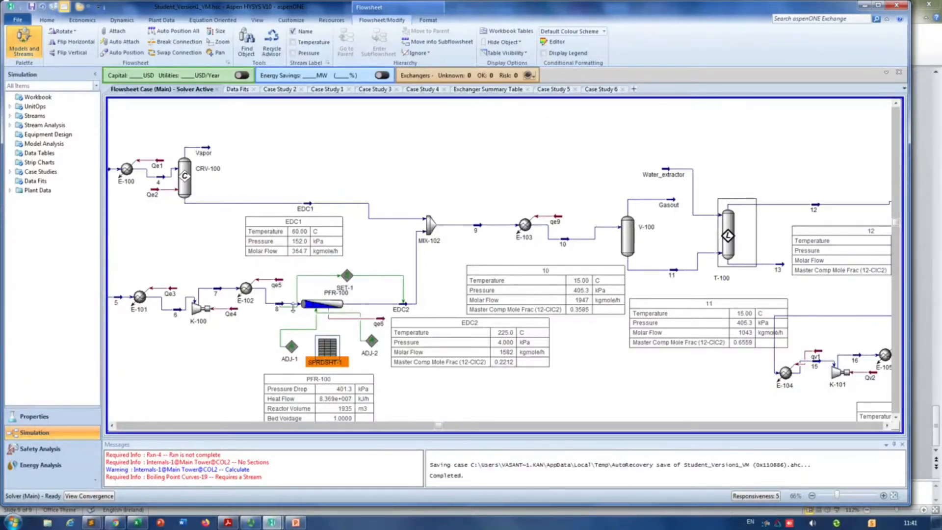
pyautogui.moveTo(325, 309)
# - Shift the stream 10 table slightly up and left, and the PureEDC table slightly up and right
pyautogui.moveTo(600, 231); pyautogui.dragTo(617, 244)
pyautogui.click(888, 426)
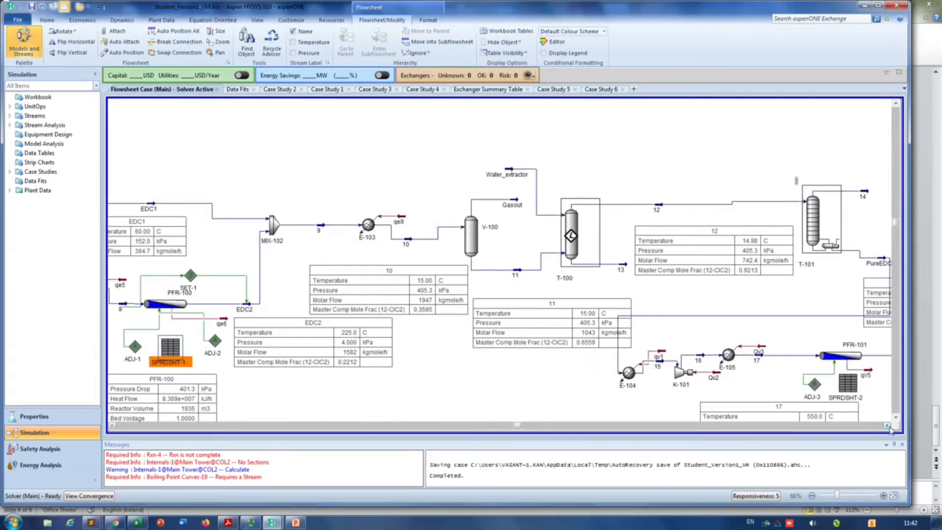
pyautogui.moveTo(423, 269); pyautogui.dragTo(396, 260)
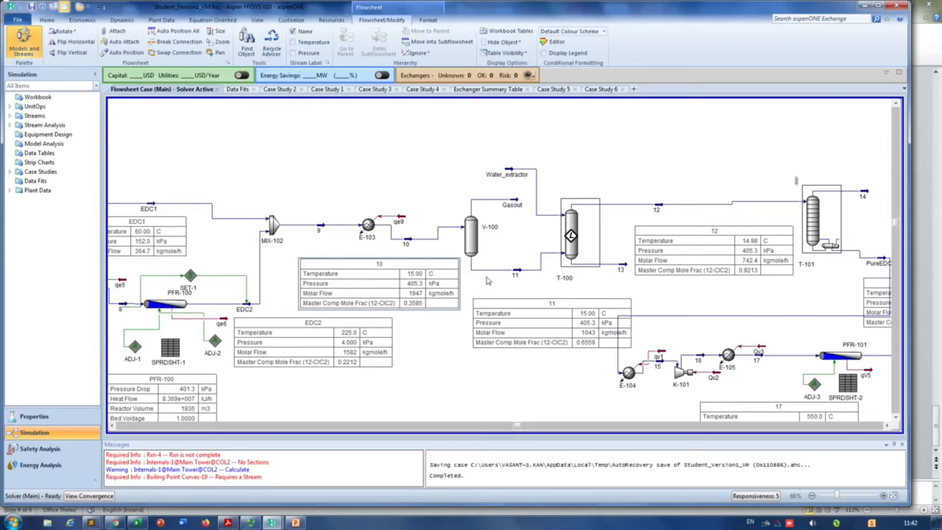
pyautogui.moveTo(475, 231)
pyautogui.click(888, 427)
pyautogui.click(888, 426)
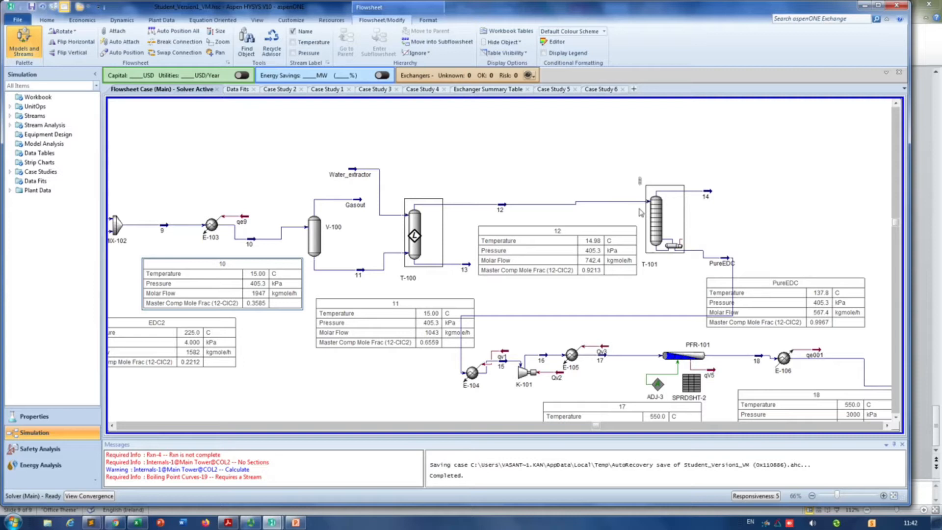
pyautogui.moveTo(829, 282); pyautogui.dragTo(843, 274)
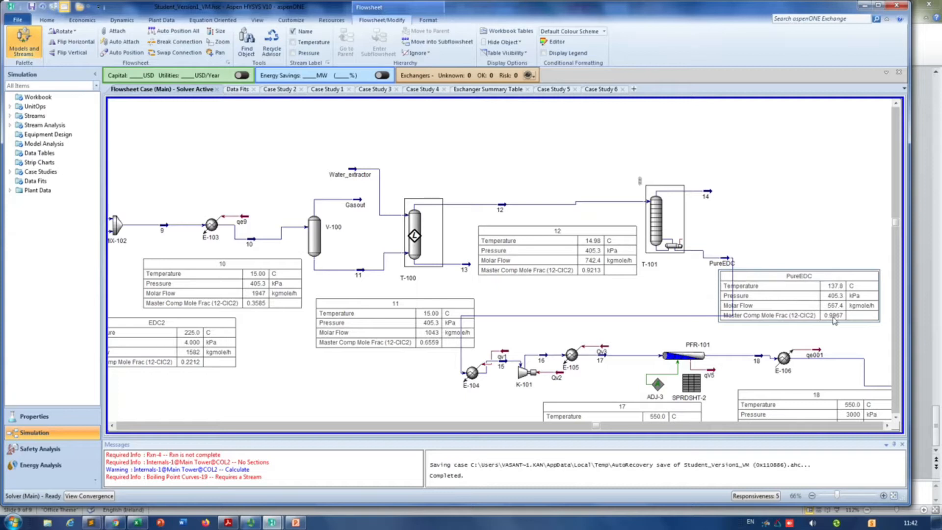
# - Examine the vinyl chloride section from reactor PFR-101 through exchanger E-106 to stream 19
pyautogui.moveTo(114, 236)
pyautogui.click(887, 425)
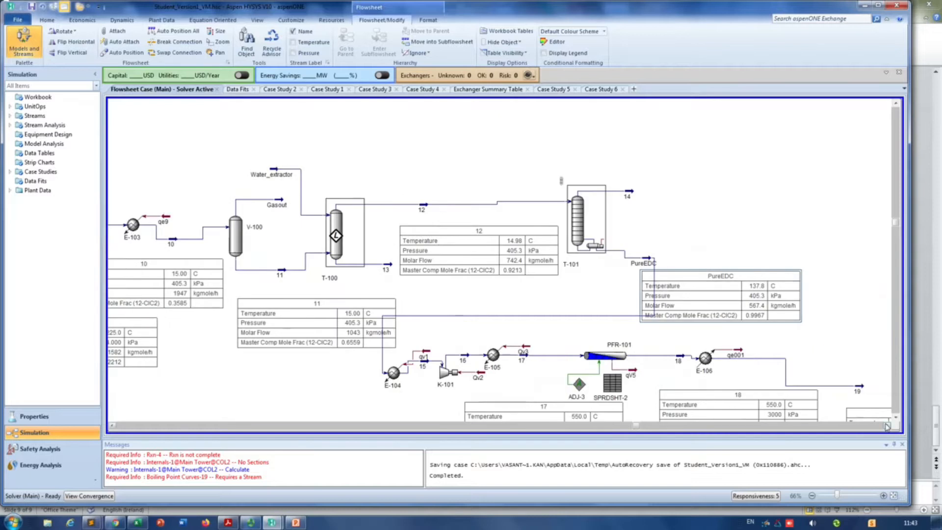
pyautogui.click(887, 426)
pyautogui.click(896, 417)
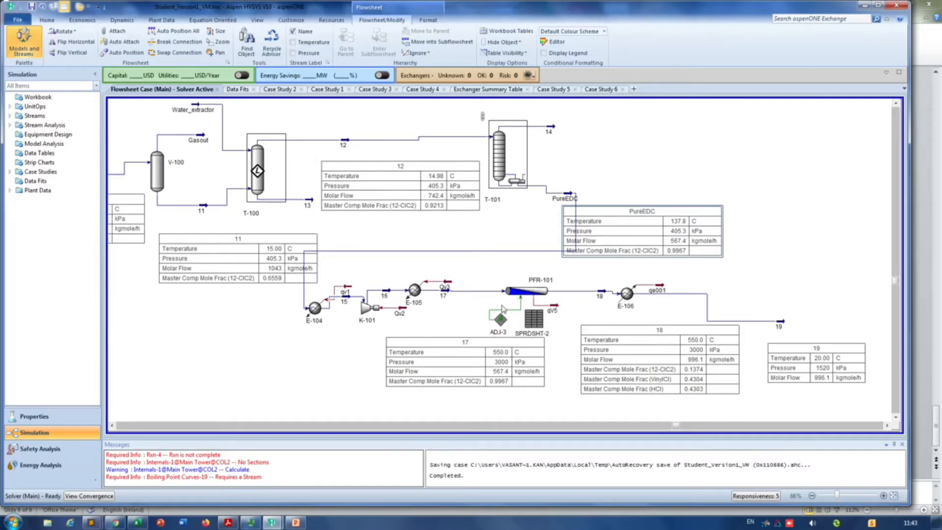
pyautogui.moveTo(534, 297)
pyautogui.moveTo(643, 297)
pyautogui.moveTo(788, 333)
# - Begin adding variables to the stream 19 table, filtering by the Mole Fraction physical type and expanding Master Comp Mole Frac
pyautogui.doubleClick(814, 366)
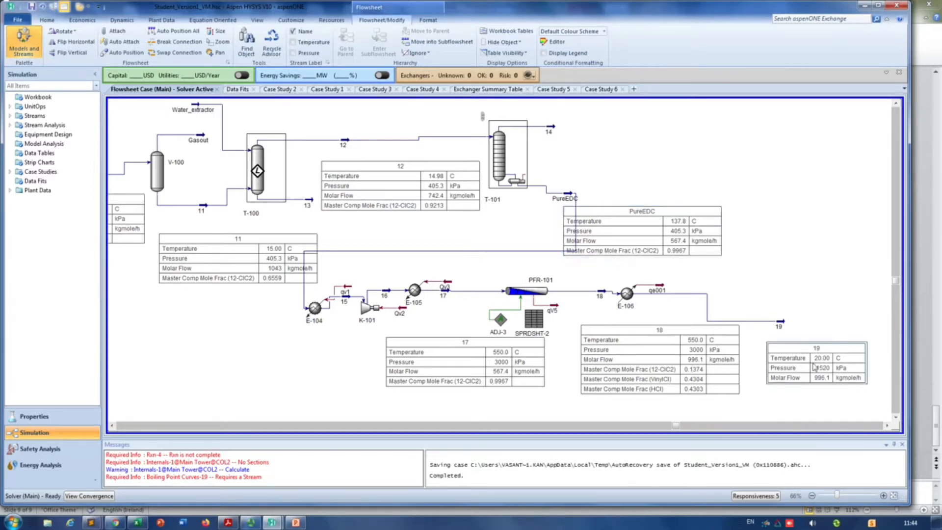
pyautogui.click(510, 223)
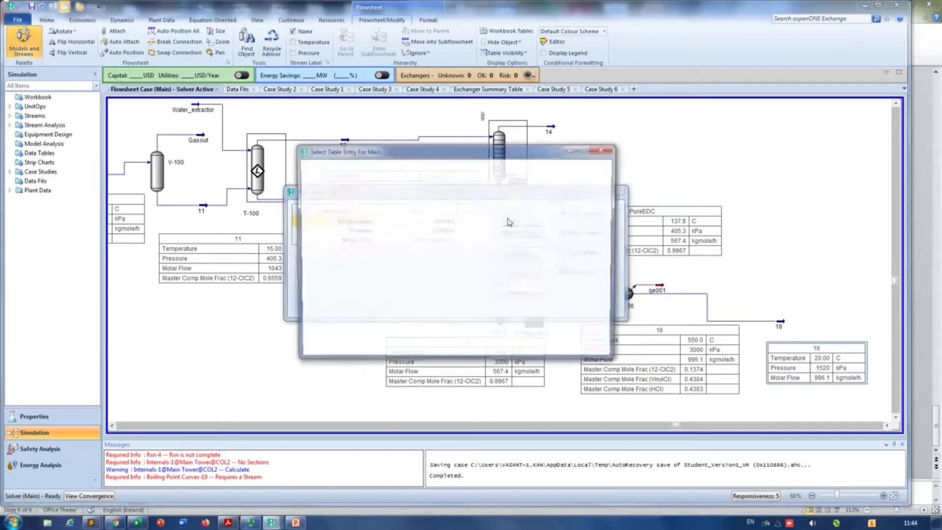
pyautogui.click(413, 267)
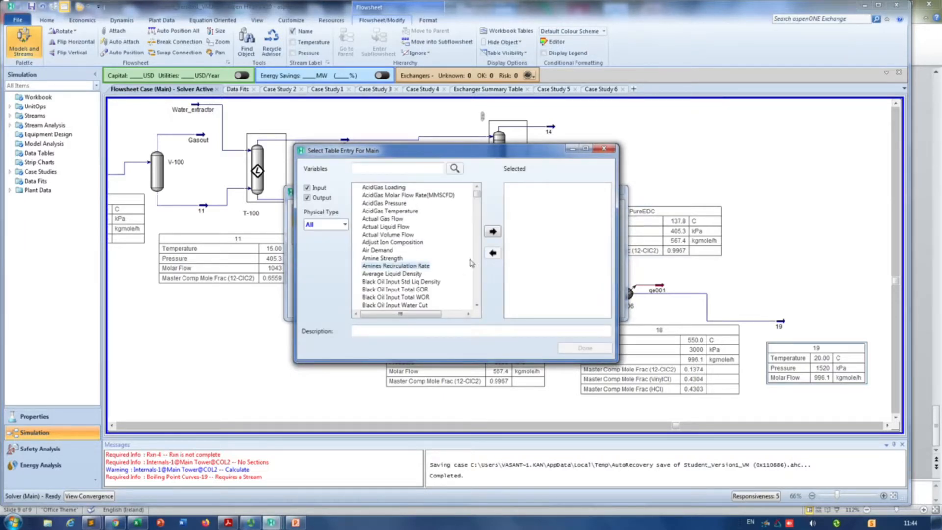
pyautogui.click(345, 224)
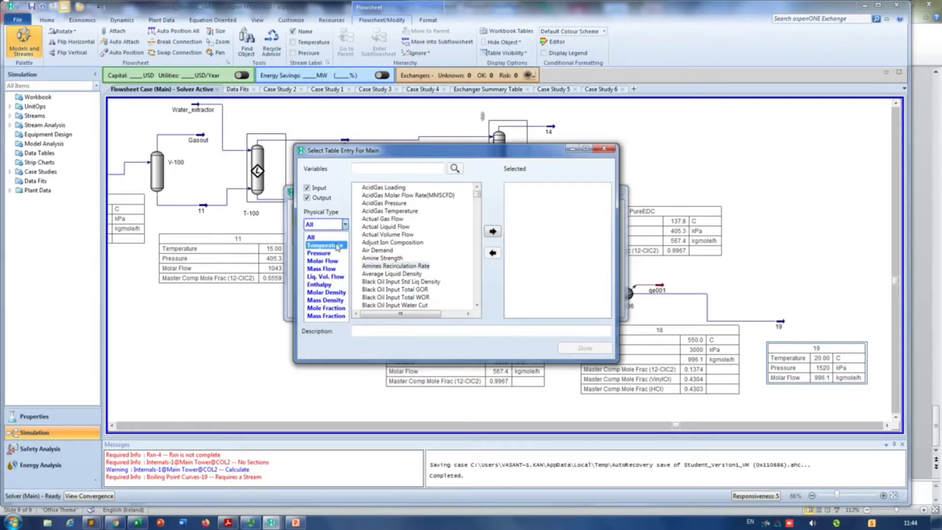
pyautogui.click(334, 308)
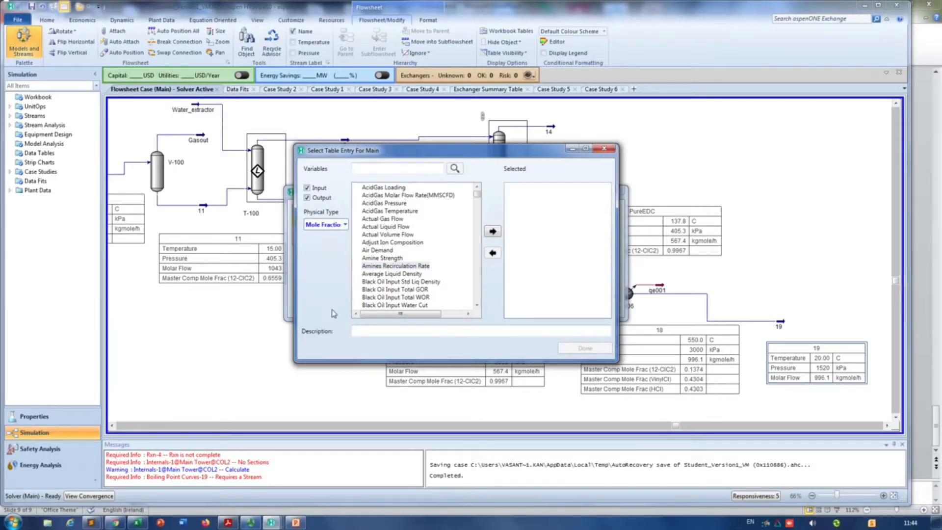
pyautogui.click(358, 188)
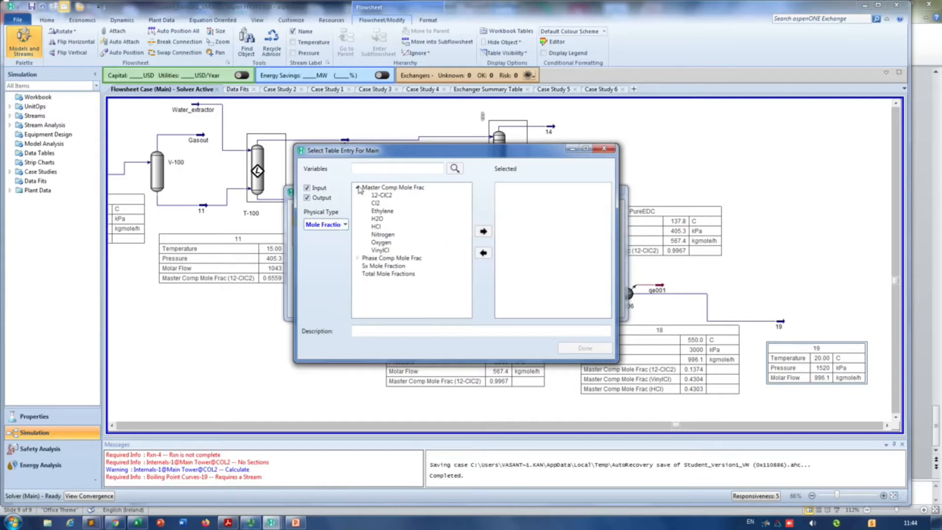
# - Add the master component mole fractions of VinylCl, 12-ClC2, HCl and H2O to the stream 19 table and close its settings
pyautogui.click(380, 250)
pyautogui.click(483, 231)
pyautogui.click(381, 195)
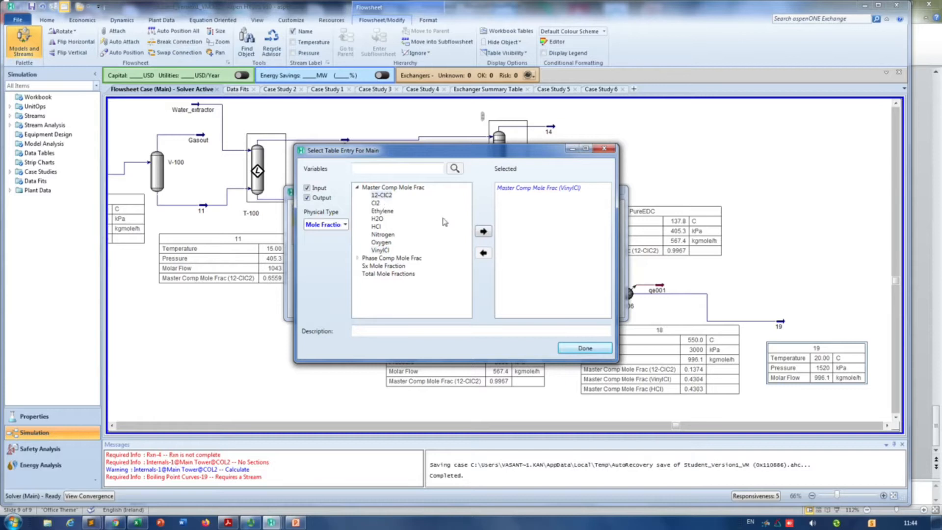
pyautogui.click(483, 231)
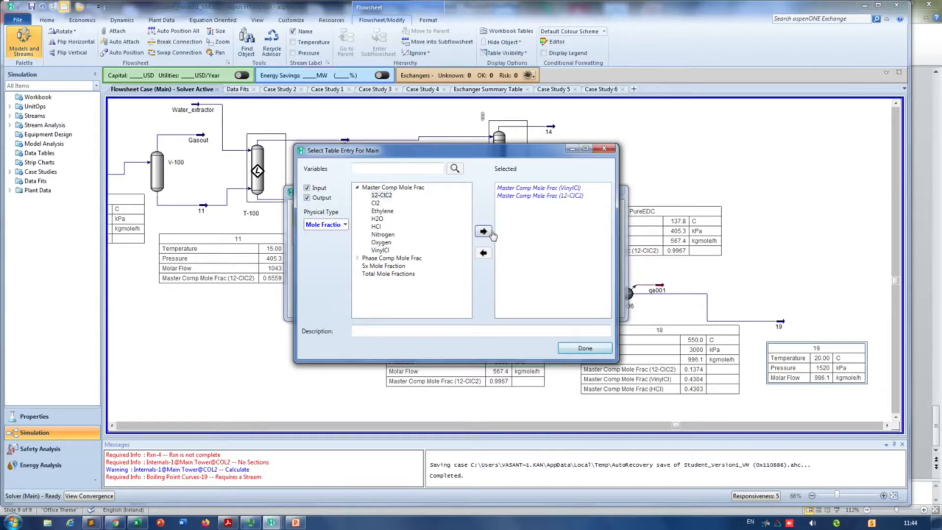
pyautogui.click(376, 227)
pyautogui.click(484, 231)
pyautogui.click(379, 219)
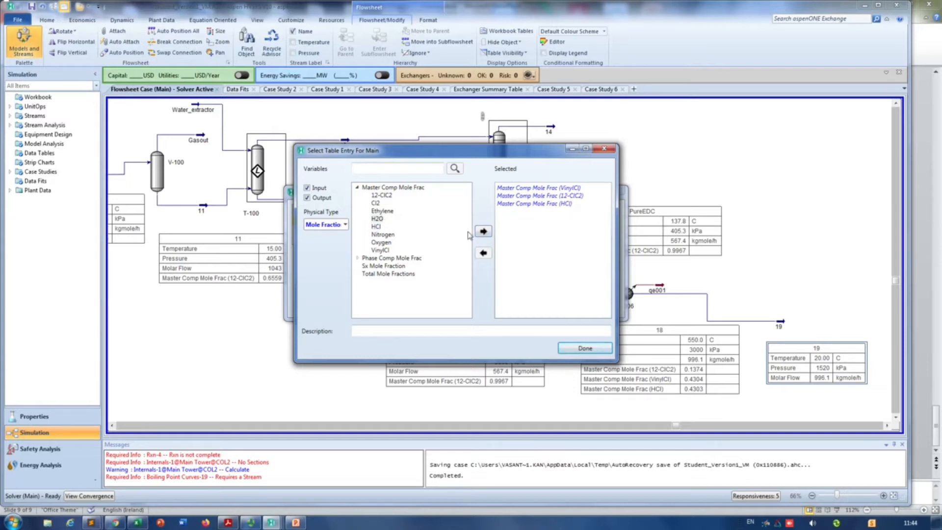
pyautogui.click(484, 232)
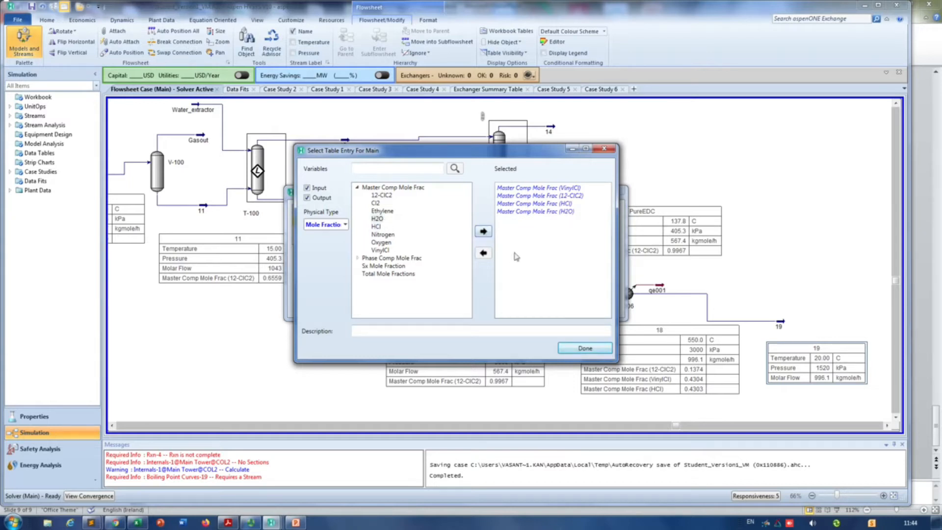
pyautogui.click(569, 347)
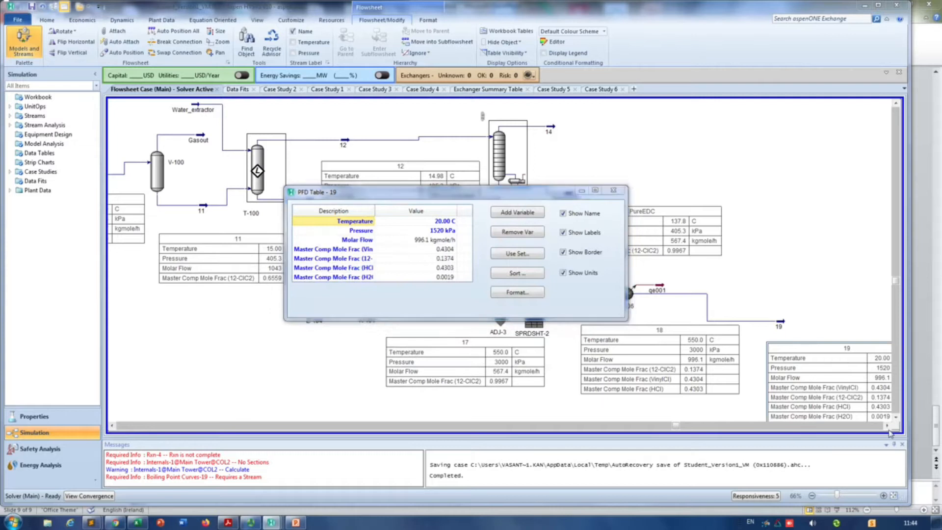
pyautogui.click(613, 192)
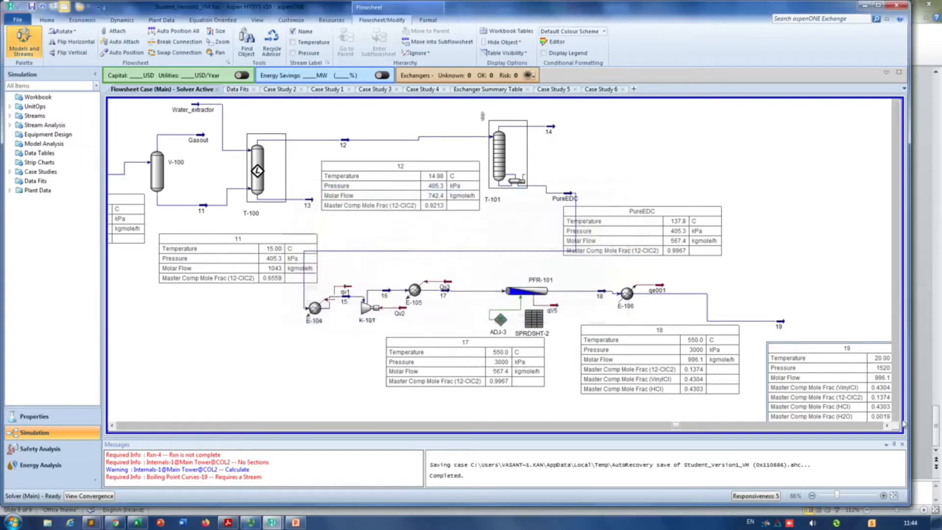
# - Move stream 19 together with its table to the right and slightly up on the flowsheet
pyautogui.click(888, 425)
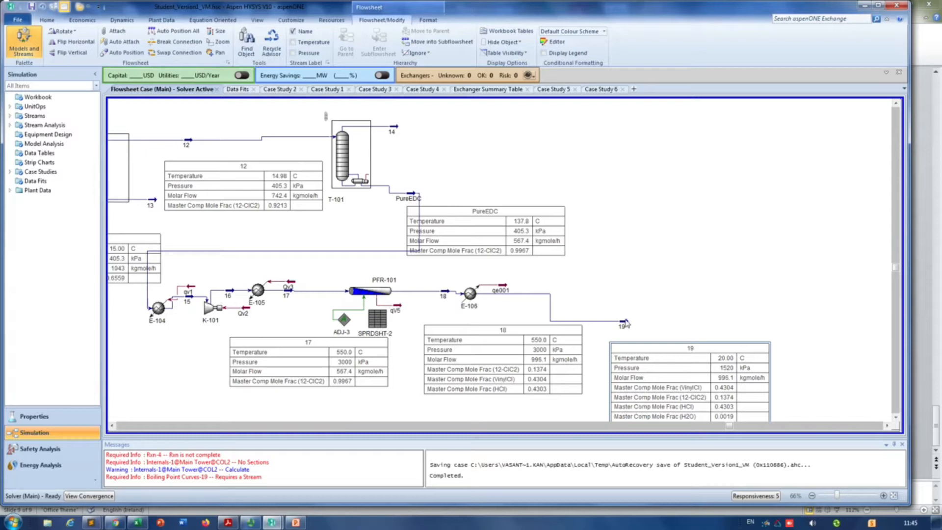
pyautogui.moveTo(629, 324)
pyautogui.moveTo(631, 325); pyautogui.dragTo(666, 313)
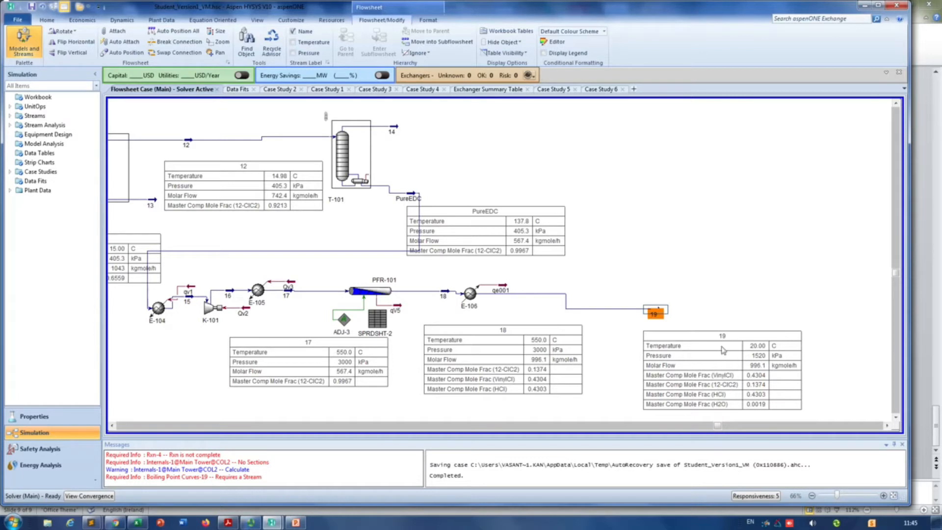
pyautogui.click(726, 314)
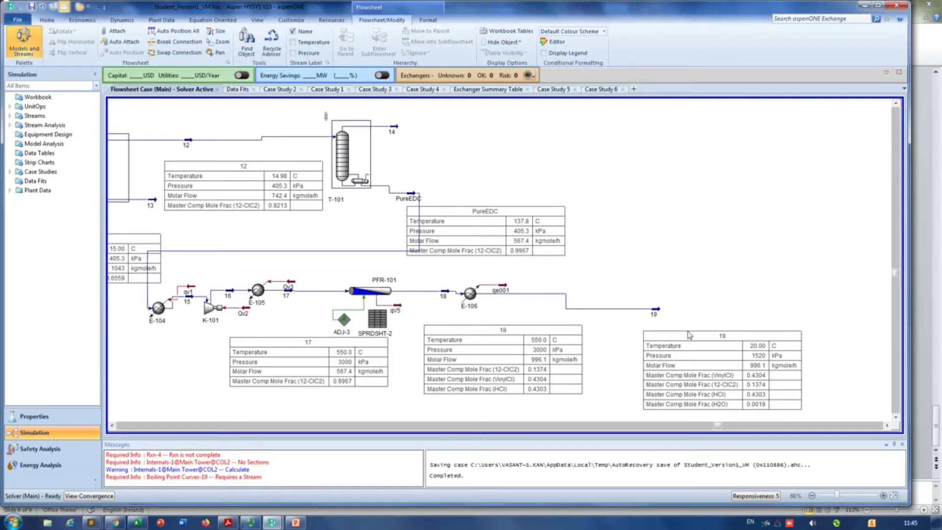
# - Shift the stream 19 table slightly left and down, leaving more space below the stream arrow
pyautogui.moveTo(690, 336); pyautogui.dragTo(671, 340)
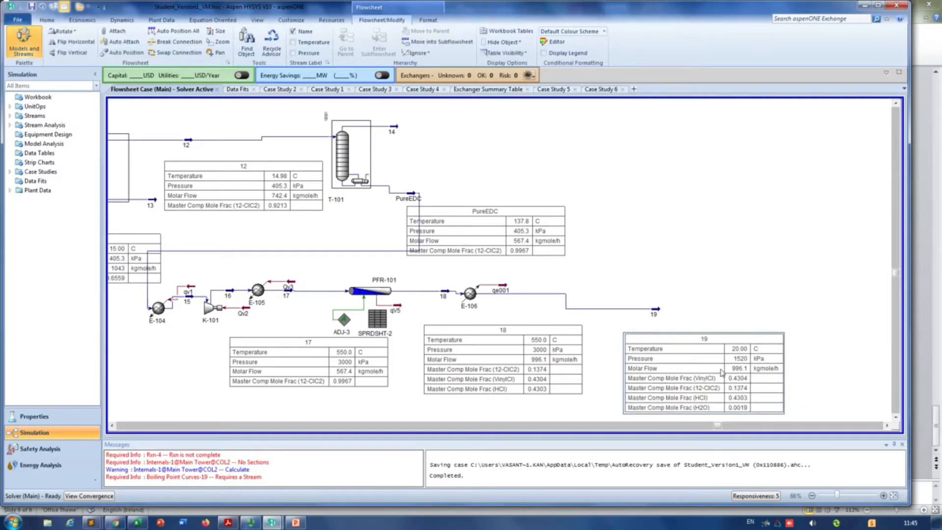
pyautogui.moveTo(733, 340); pyautogui.dragTo(724, 344)
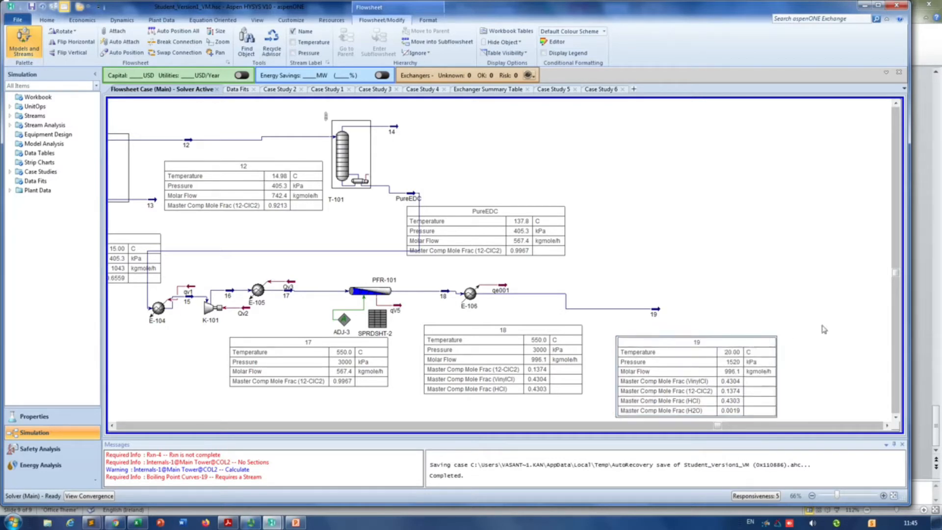
pyautogui.scroll(-2, 890, 415)
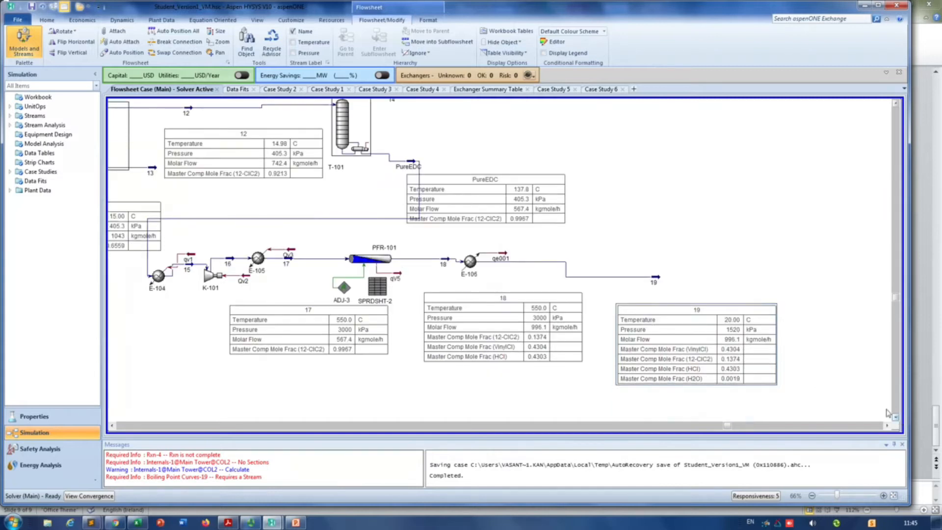
pyautogui.moveTo(719, 313); pyautogui.dragTo(715, 322)
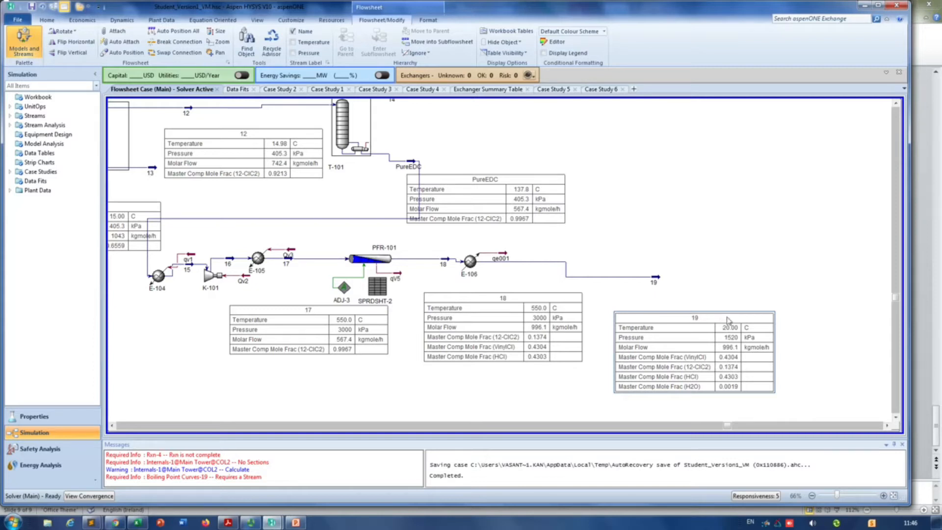
pyautogui.moveTo(737, 318); pyautogui.dragTo(731, 325)
# - Move stream 19 slightly right, and reposition its table slightly left beneath it in the maximized simulation window
pyautogui.moveTo(660, 283)
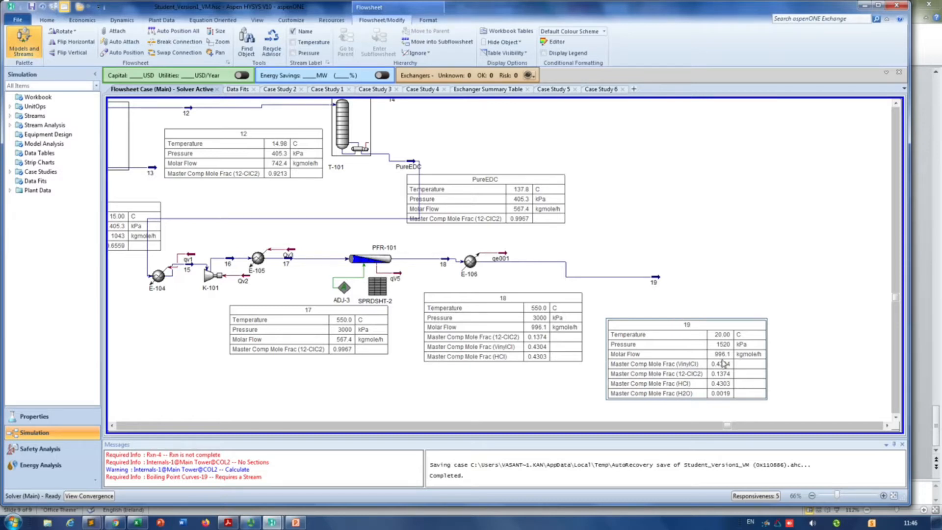
pyautogui.click(656, 279)
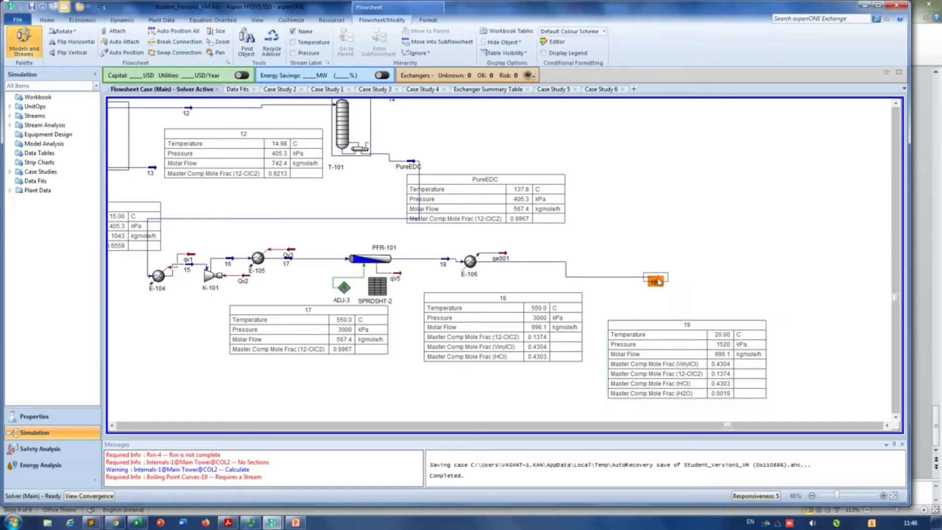
pyautogui.moveTo(662, 281); pyautogui.dragTo(675, 282)
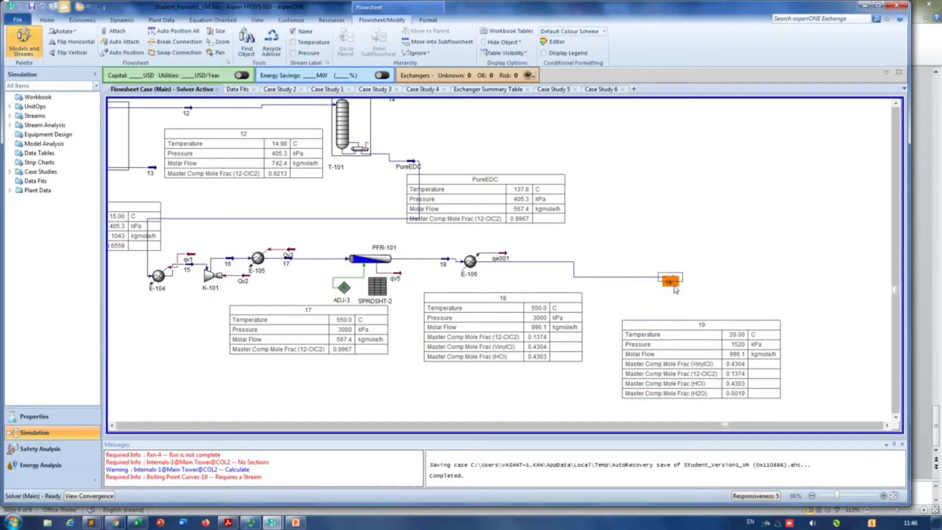
pyautogui.moveTo(678, 328); pyautogui.dragTo(663, 328)
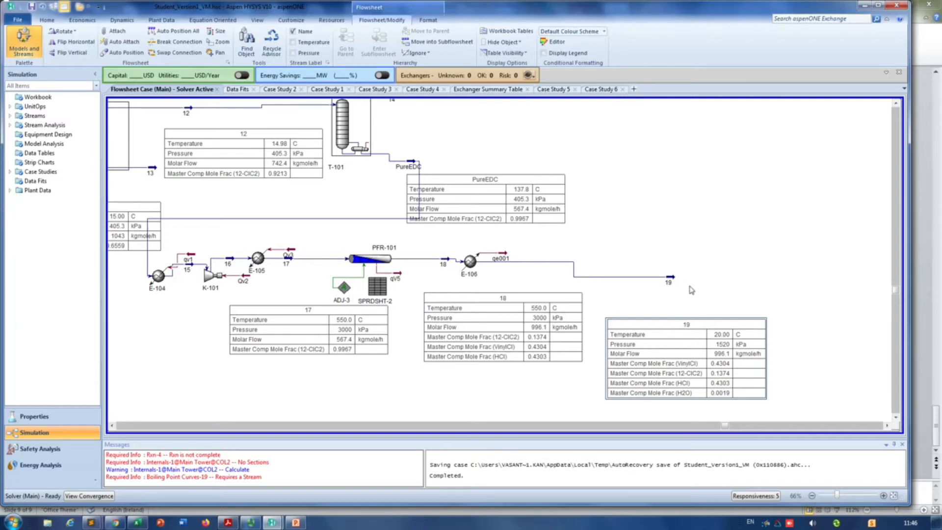
pyautogui.click(880, 6)
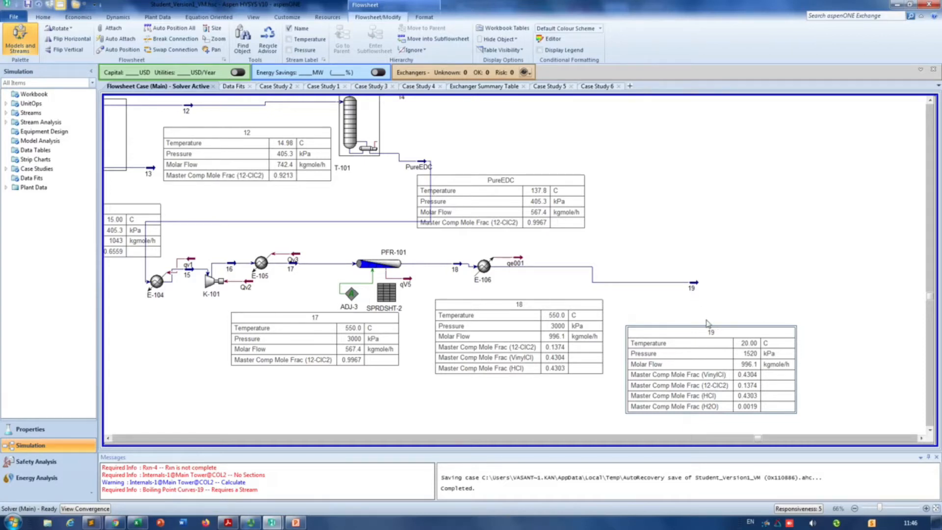
pyautogui.moveTo(697, 336); pyautogui.dragTo(695, 332)
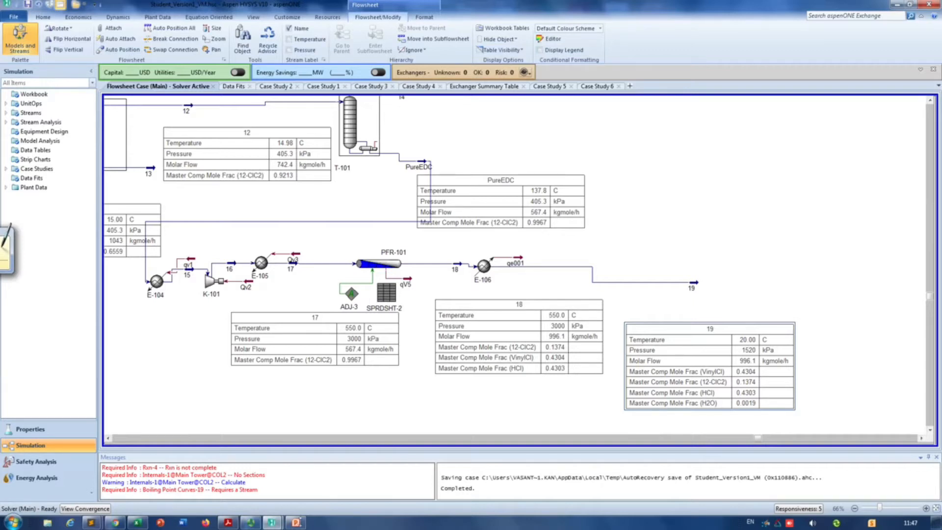
# - Switch to PowerPoint, show the blank slide full screen, and set up the pen with light blue ink
pyautogui.click(298, 523)
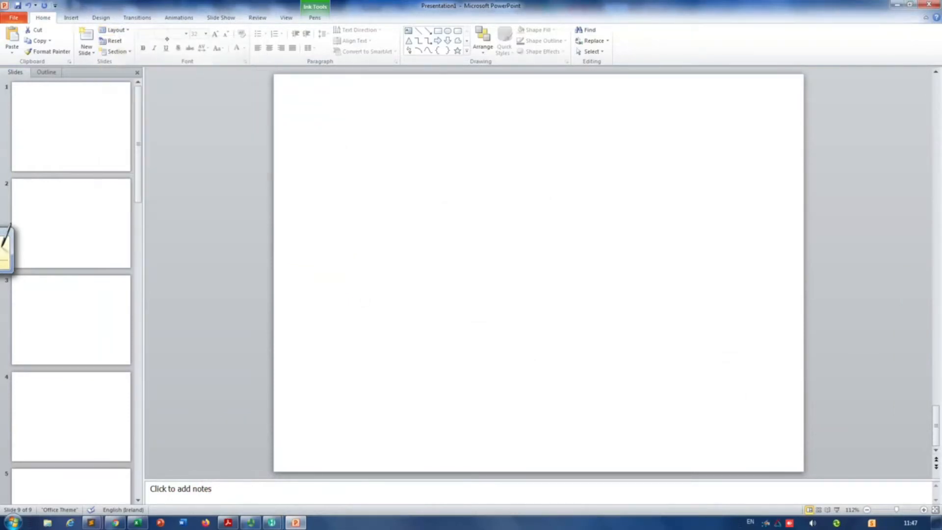
pyautogui.click(837, 510)
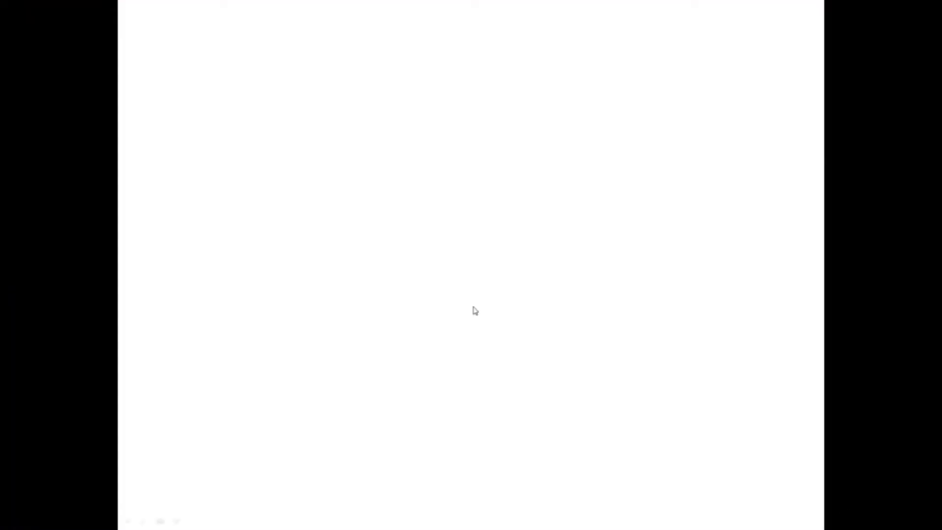
pyautogui.click(142, 520)
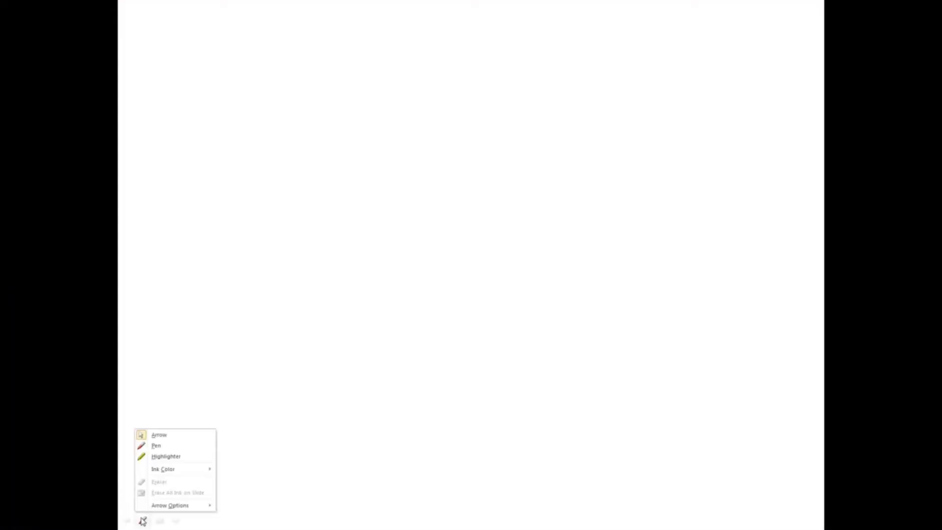
pyautogui.click(171, 449)
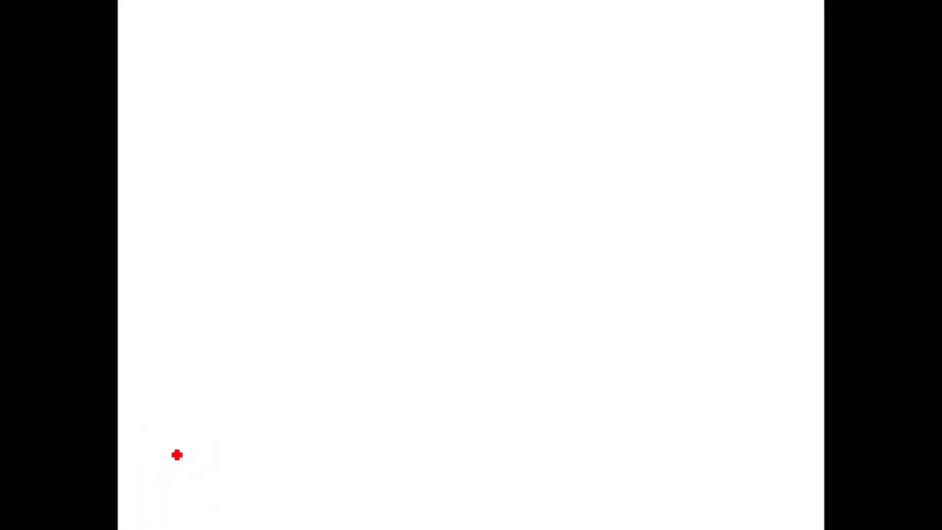
pyautogui.click(142, 520)
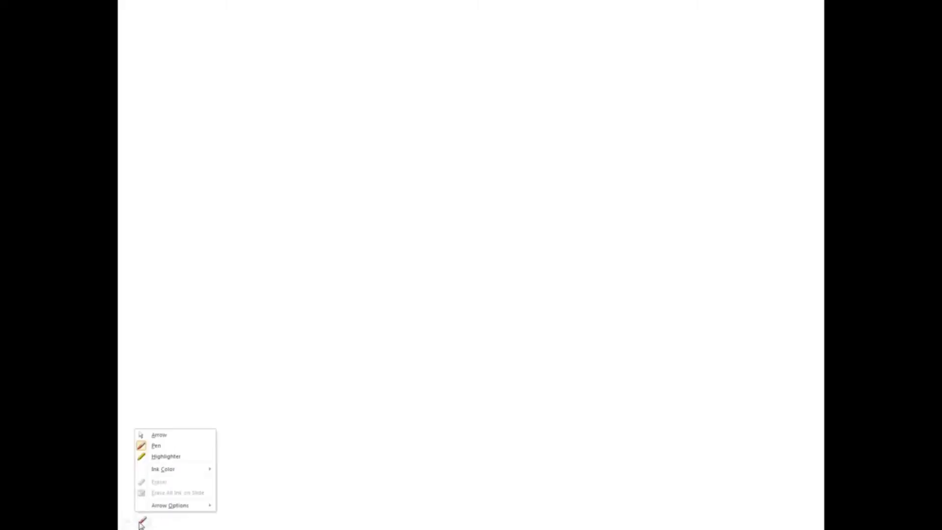
pyautogui.moveTo(190, 469)
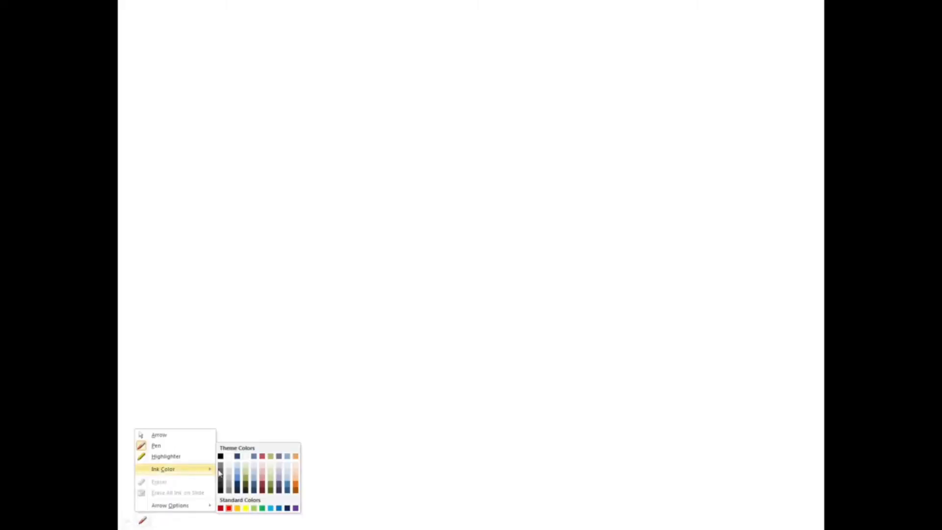
pyautogui.click(272, 509)
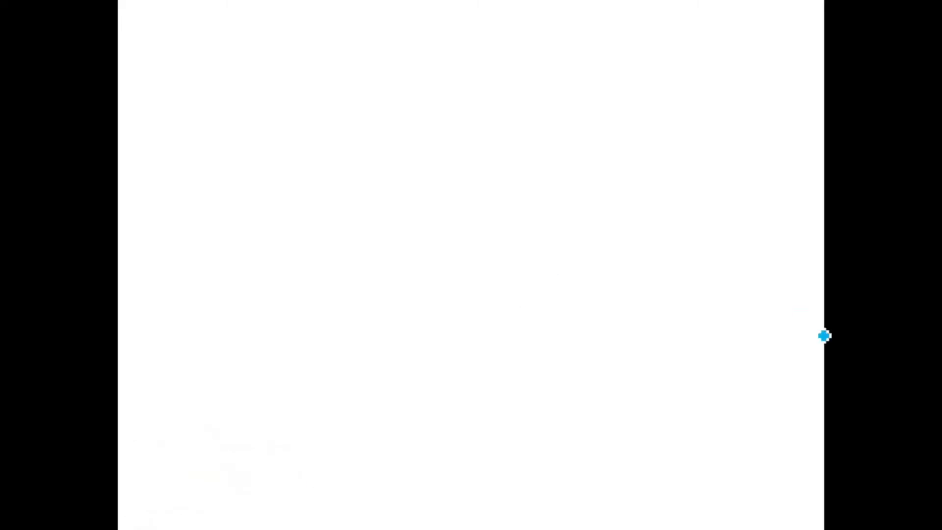
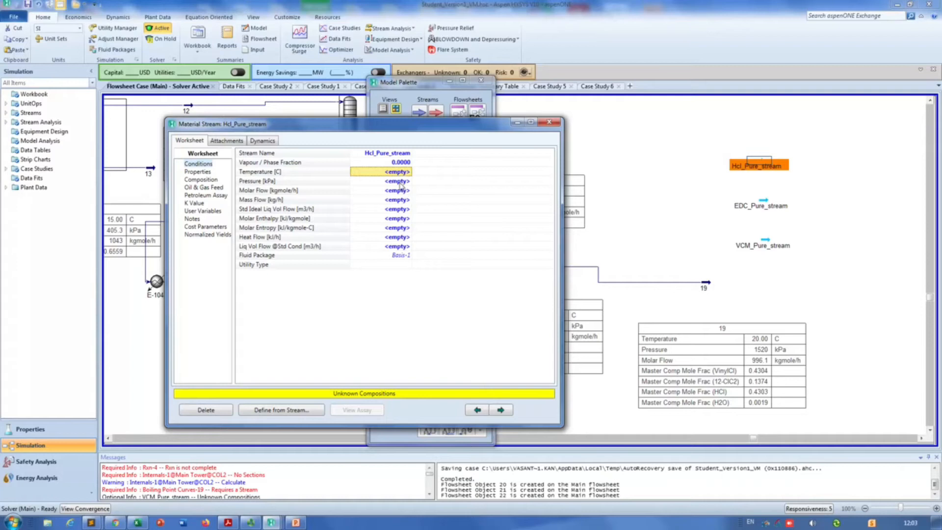
# - Set the pressure of Hcl_Pure_stream to 1 atm
pyautogui.click(400, 182)
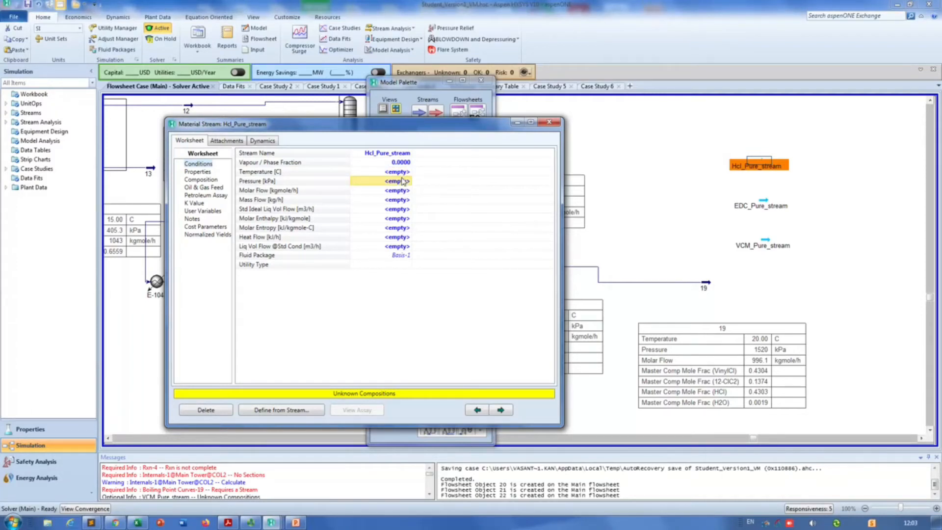
pyautogui.click(403, 172)
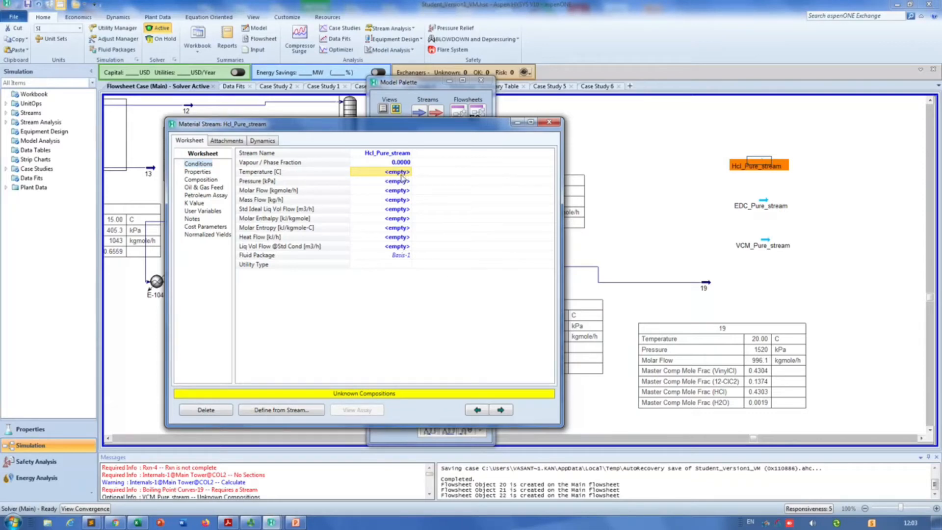
pyautogui.click(396, 182)
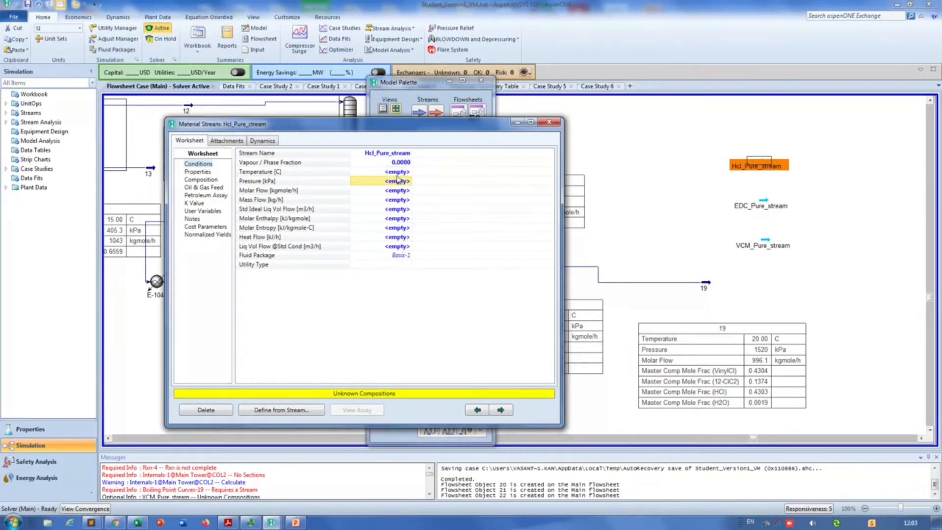
pyautogui.click(393, 183)
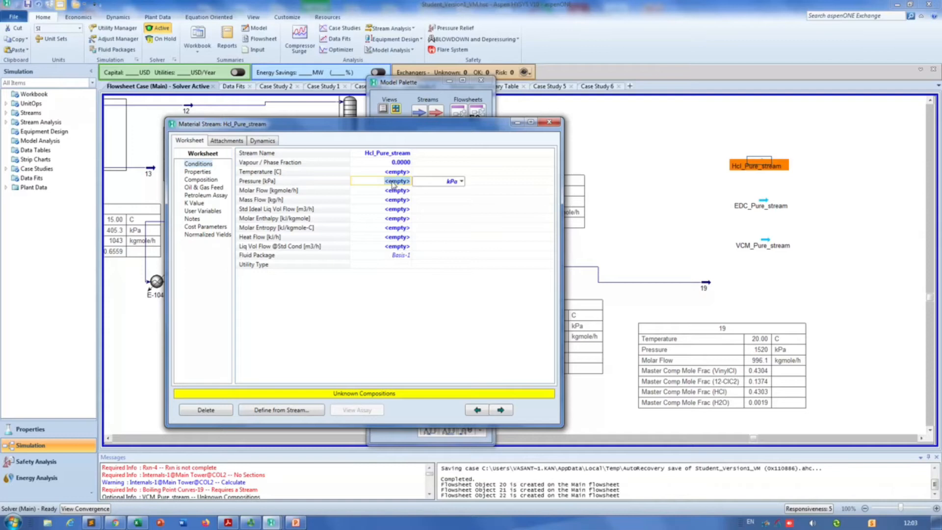
pyautogui.write('1')
pyautogui.press('Return')
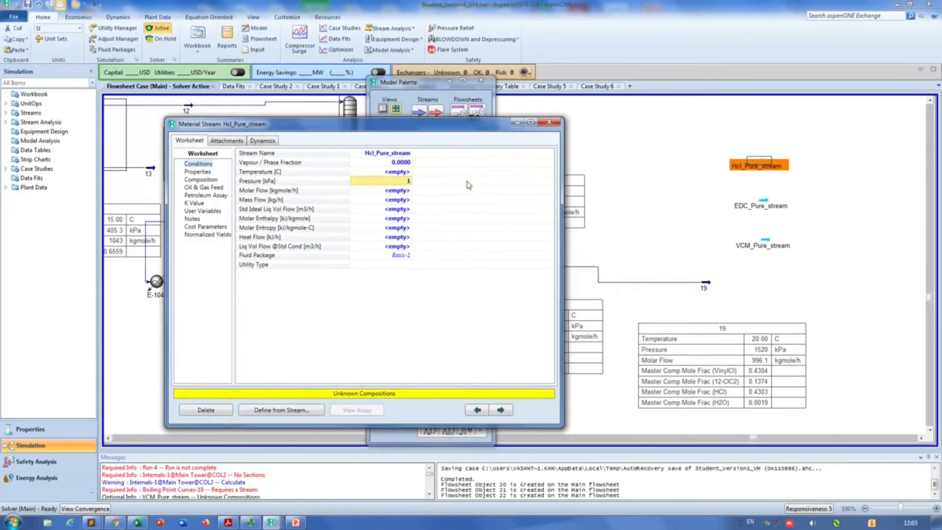
pyautogui.click(410, 182)
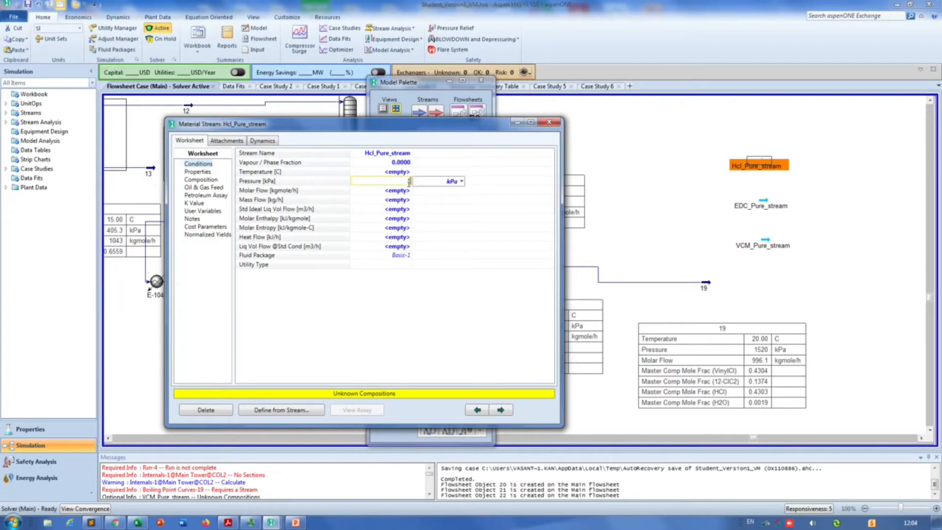
pyautogui.click(462, 181)
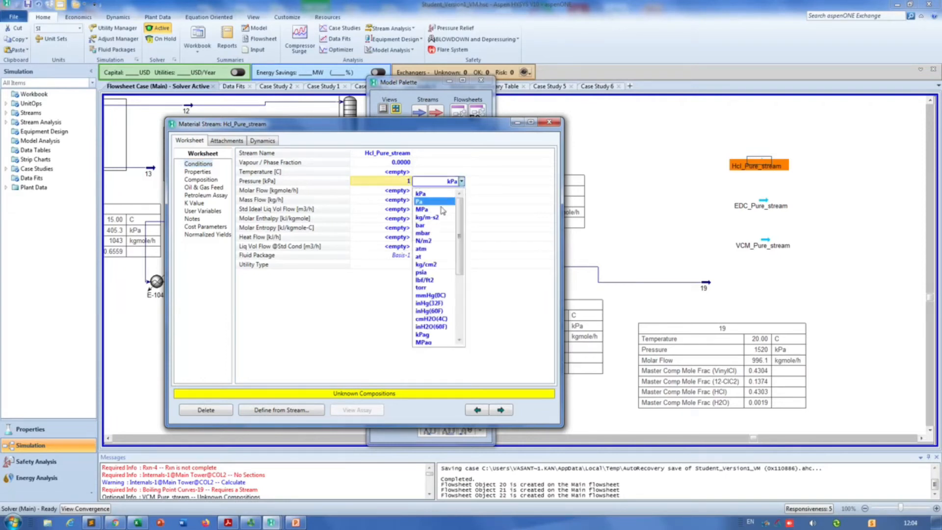
pyautogui.click(428, 249)
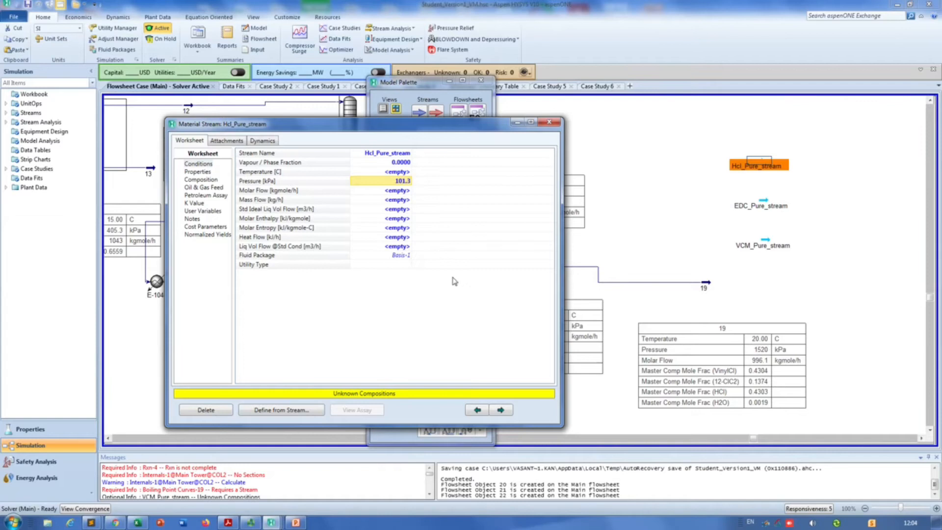
# - Define the composition of Hcl_Pure_stream as pure HCl with a mole fraction of 1
pyautogui.click(201, 180)
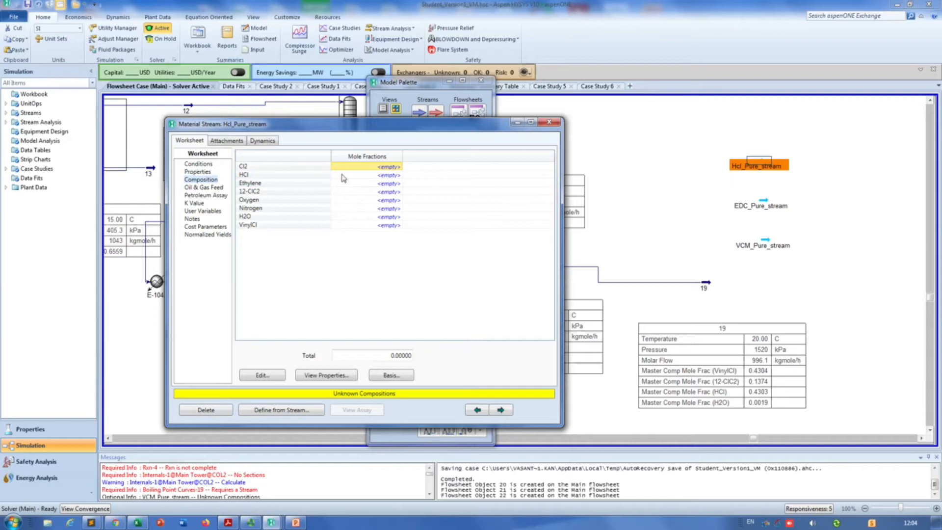
pyautogui.click(393, 175)
pyautogui.write('1')
pyautogui.press('Return')
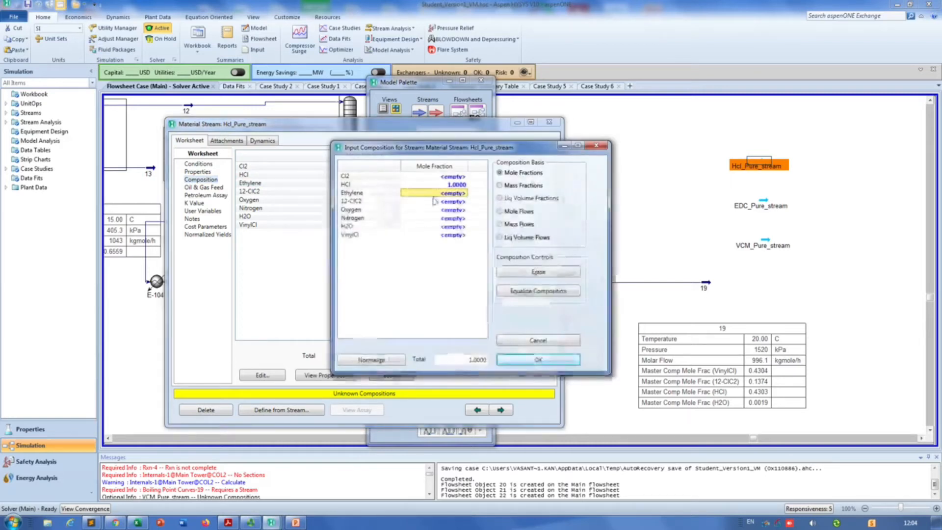
pyautogui.click(538, 360)
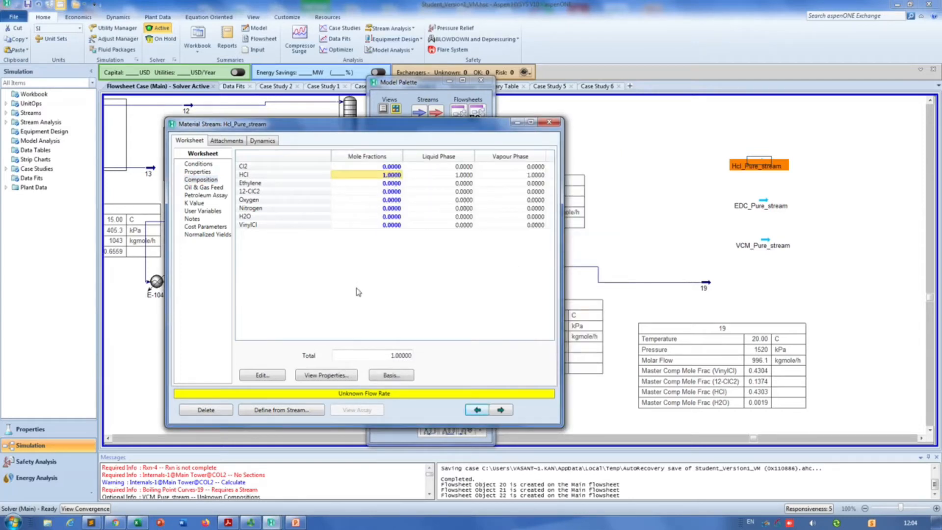
# - Set the molar flow of Hcl_Pure_stream to 100 kgmole/h in its conditions
pyautogui.click(199, 165)
pyautogui.click(406, 190)
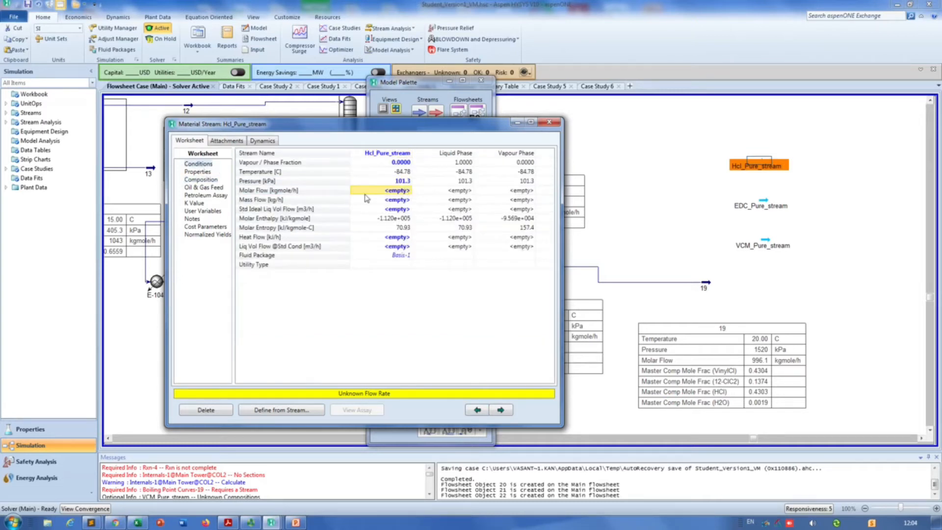
pyautogui.write('1')
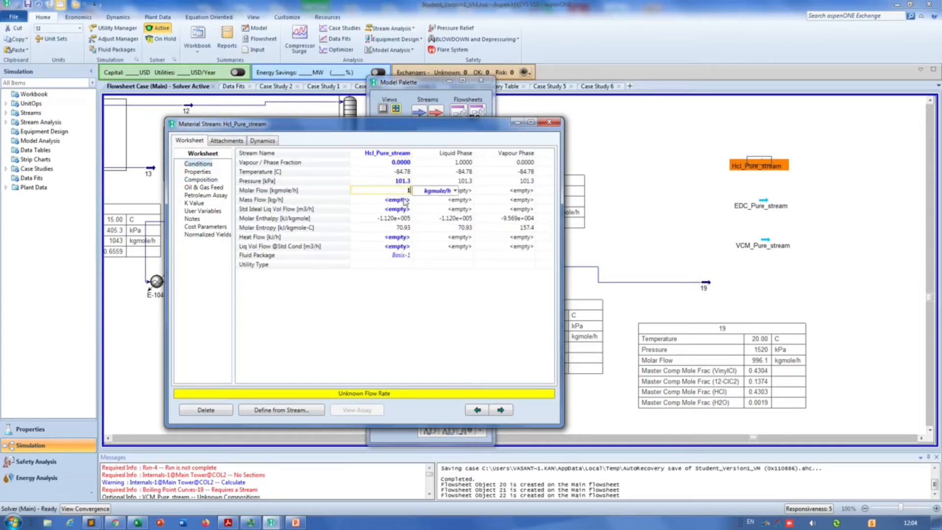
pyautogui.write('00')
pyautogui.press('Return')
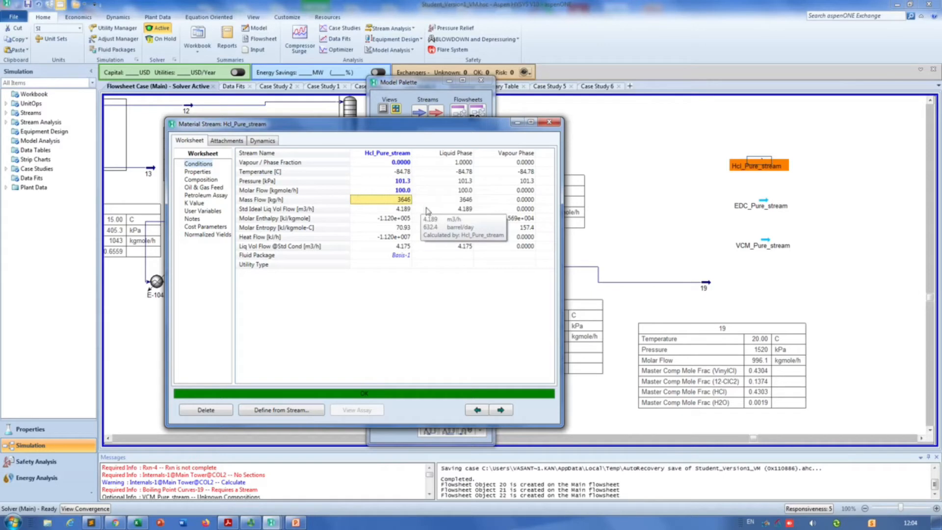
# - Try a vapour fraction of 1 for Hcl_Pure_stream, and restore it to 0
pyautogui.click(400, 163)
pyautogui.write('100.0')
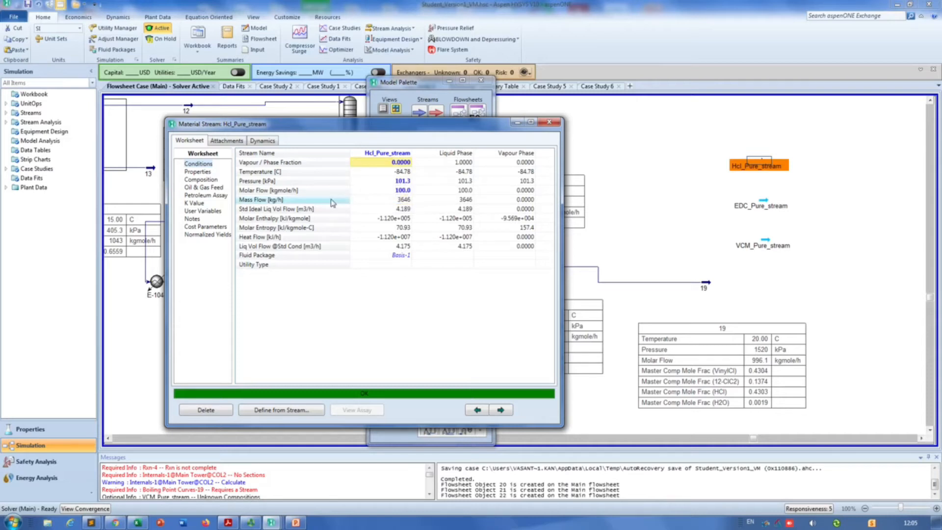
pyautogui.press('Return')
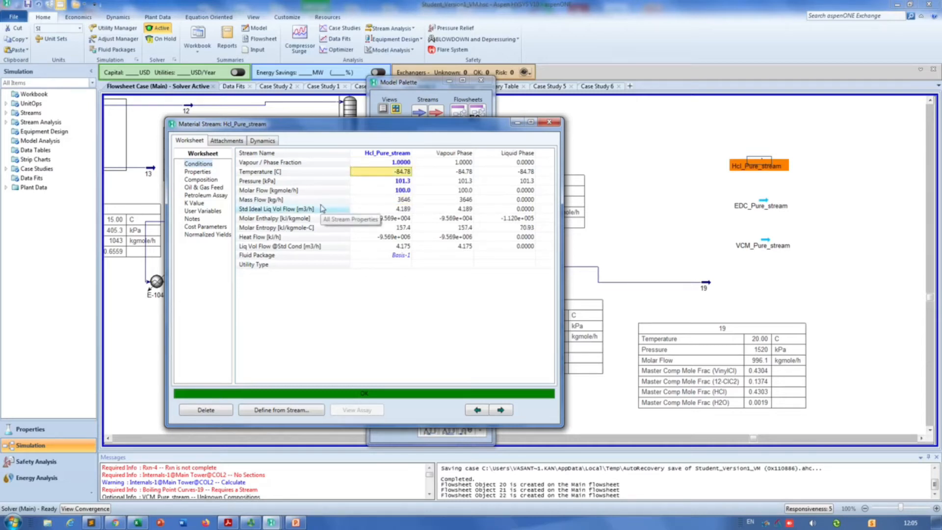
pyautogui.click(368, 256)
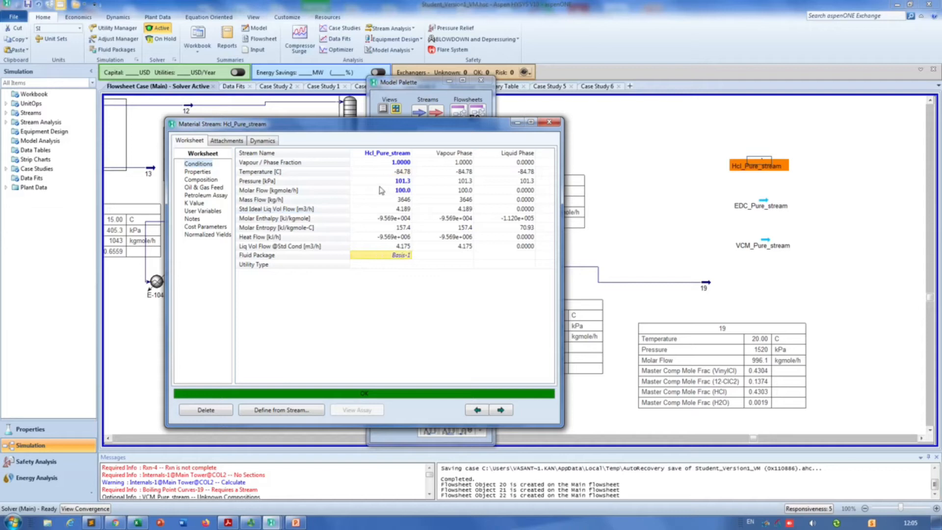
pyautogui.click(401, 164)
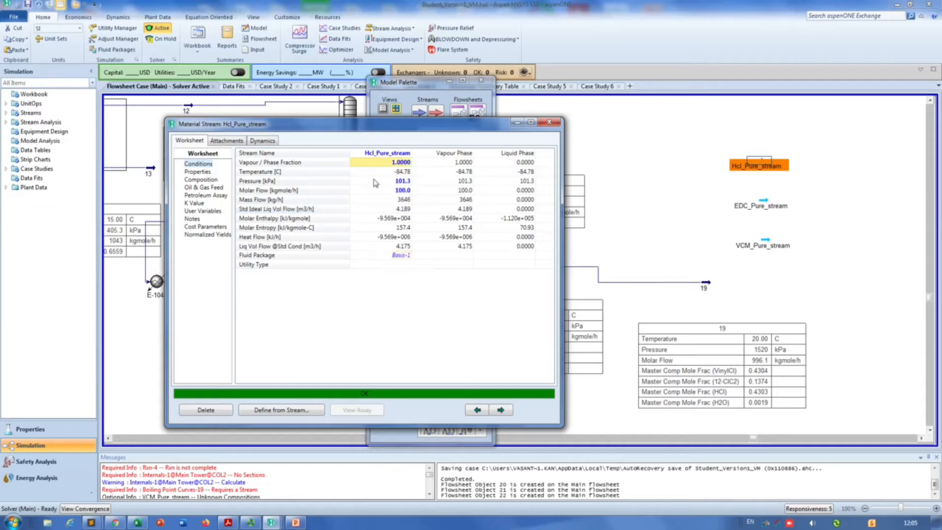
pyautogui.write('0')
pyautogui.press('Return')
pyautogui.click(428, 221)
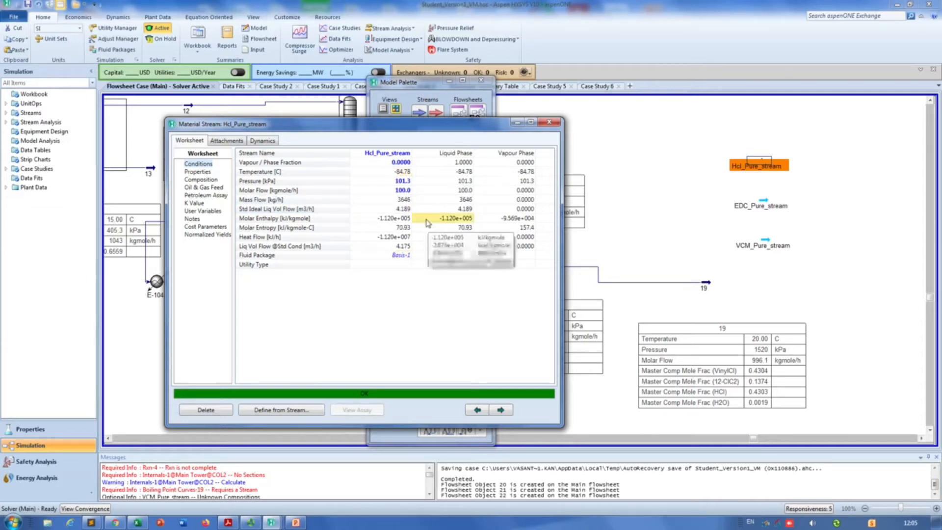
# - Review the pressure and molar flow specified for Hcl_Pure_stream, and close its property window
pyautogui.click(402, 191)
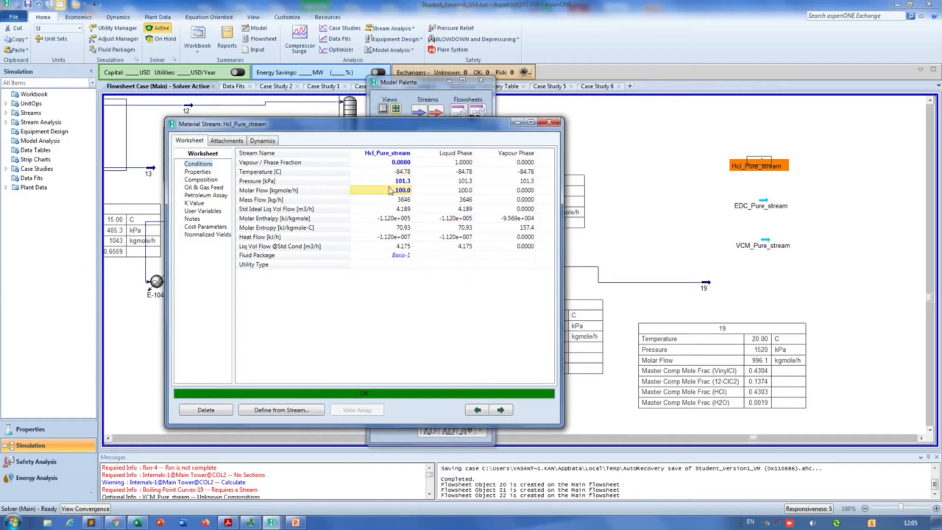
pyautogui.click(394, 182)
pyautogui.click(398, 192)
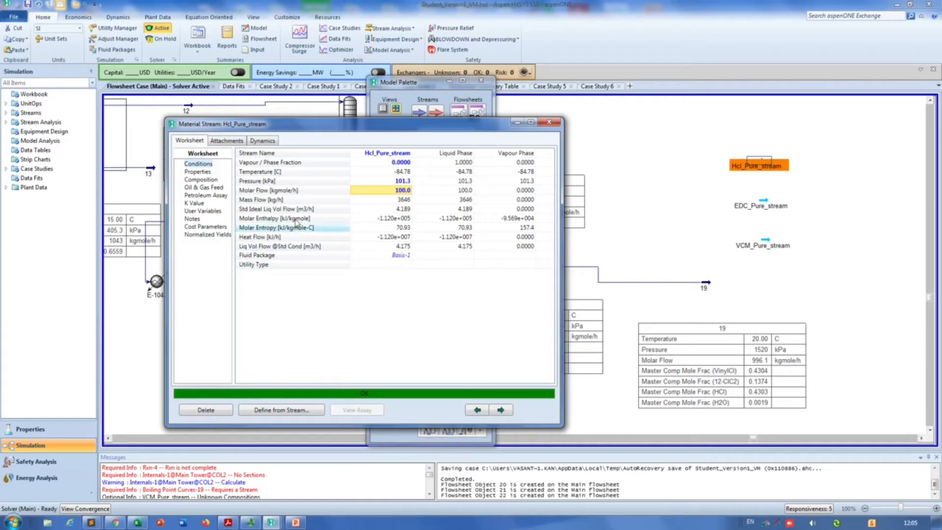
pyautogui.click(549, 122)
# - Switch to PowerPoint to view slide 8 with the bubble point versus pressure sketch, and return to the Aspen HYSYS flowsheet
pyautogui.click(296, 522)
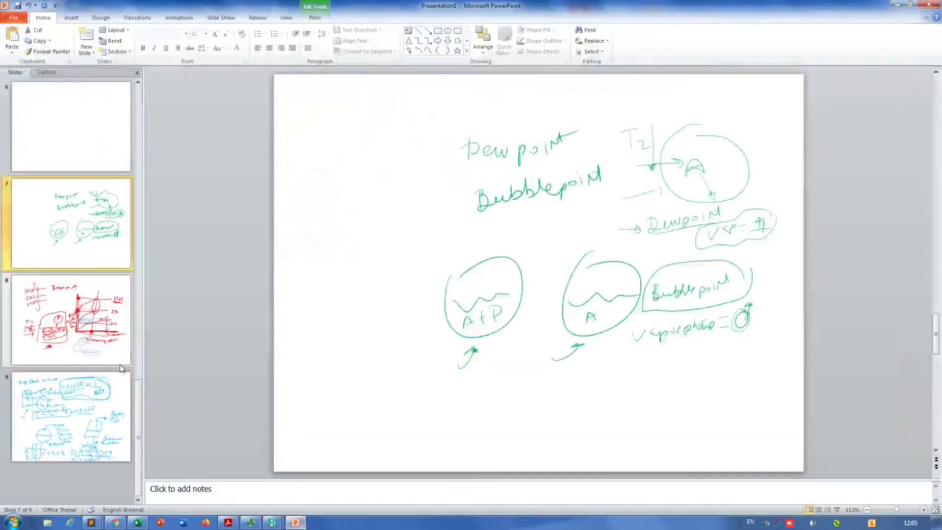
pyautogui.click(86, 353)
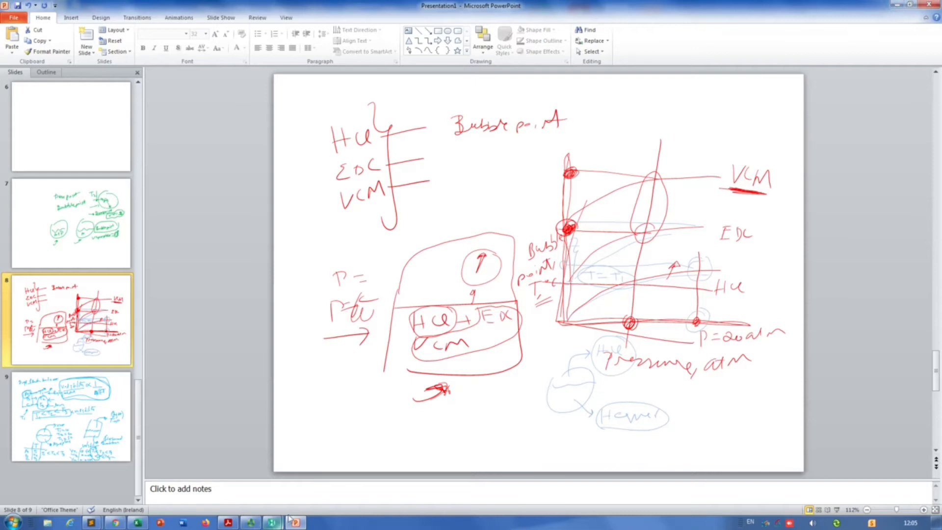
pyautogui.moveTo(271, 522)
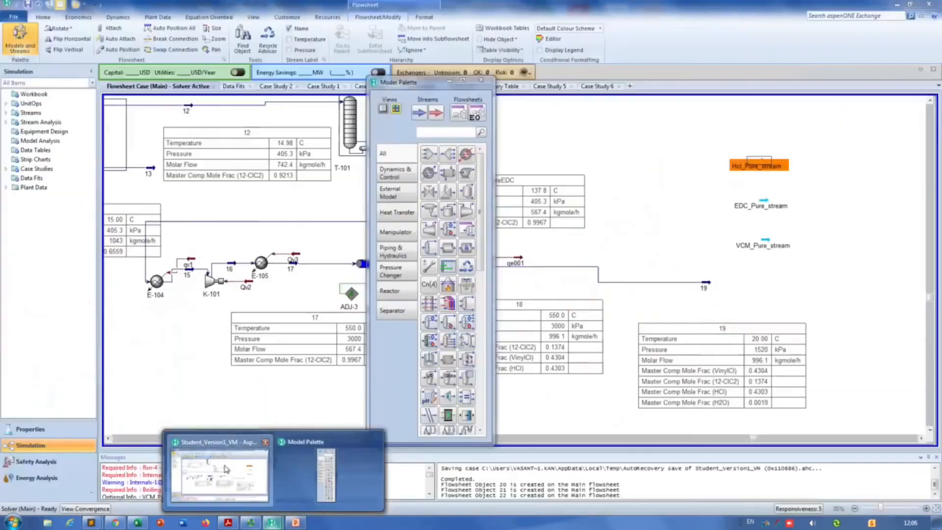
pyautogui.click(225, 469)
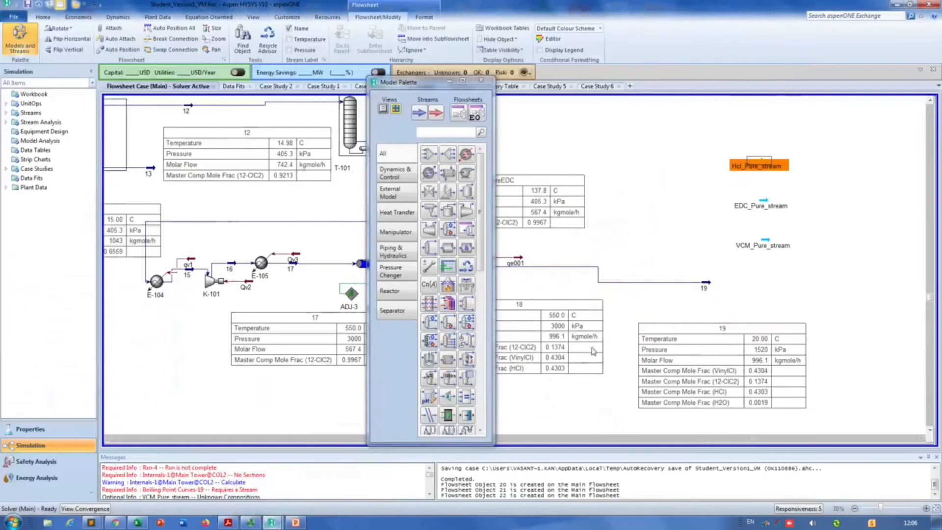
# - Open EDC_Pure_stream and set its vapour fraction to 0 and its pressure to 1 atm
pyautogui.doubleClick(764, 201)
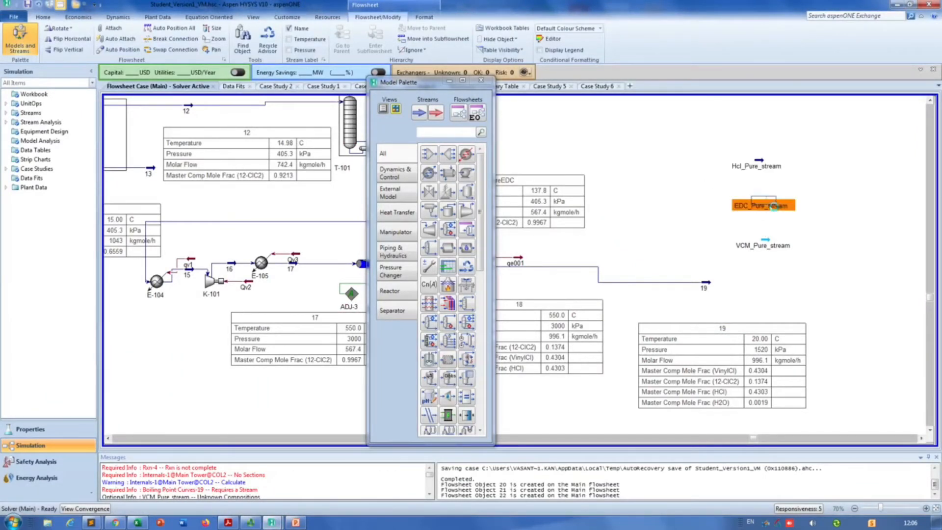
pyautogui.click(235, 123)
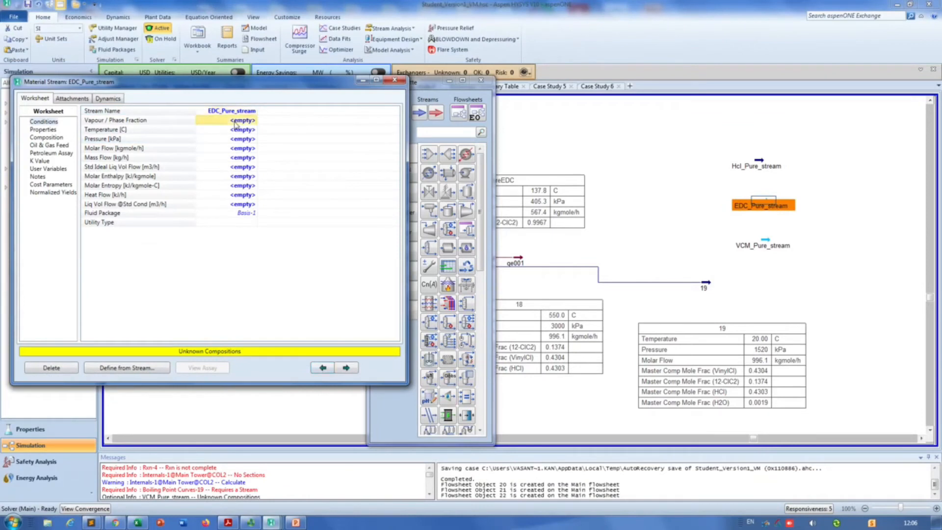
pyautogui.write('0')
pyautogui.press('Return')
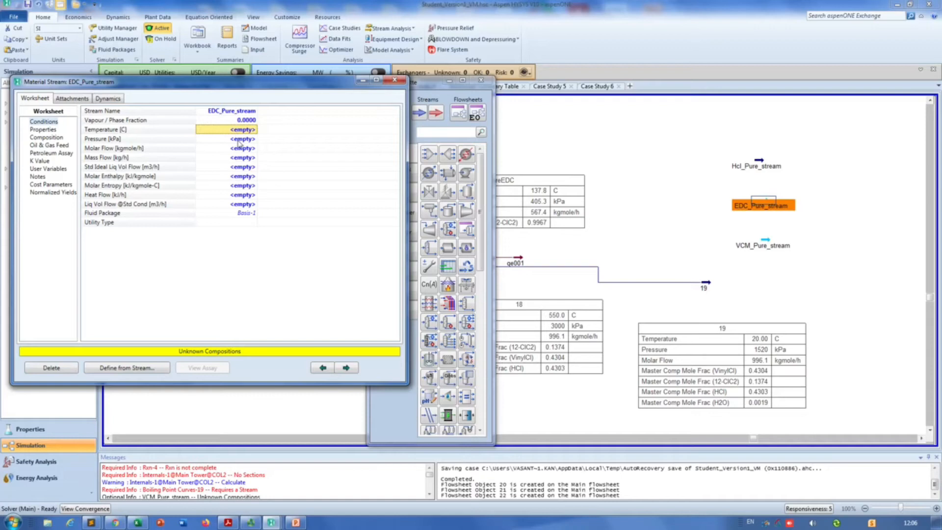
pyautogui.click(238, 140)
pyautogui.write('1')
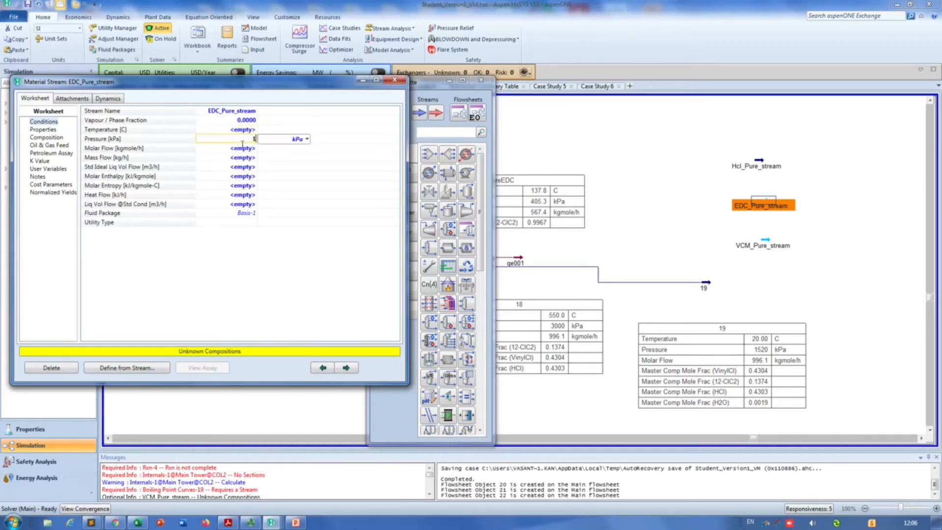
pyautogui.click(307, 139)
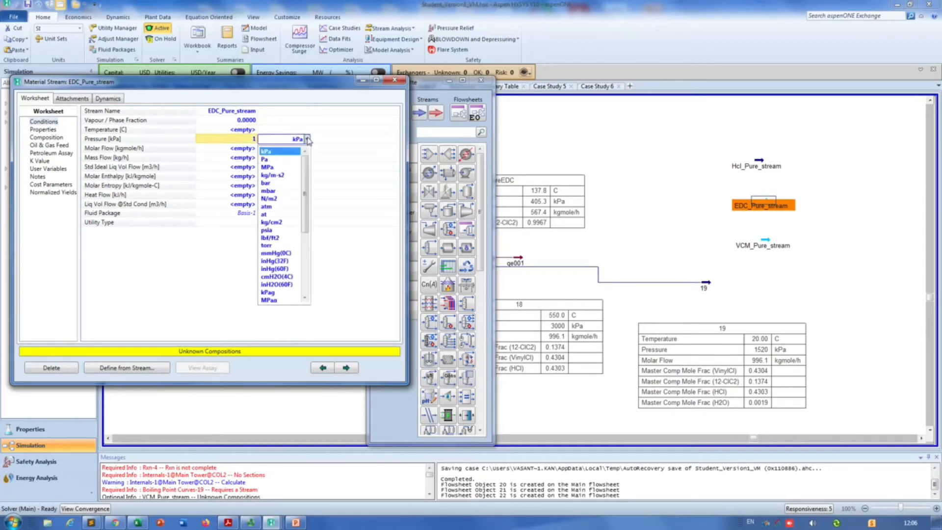
pyautogui.click(269, 206)
# - Set the molar flow of EDC_Pure_stream to 100 kgmole/h
pyautogui.click(244, 157)
pyautogui.press('Up')
pyautogui.write('100')
pyautogui.press('Return')
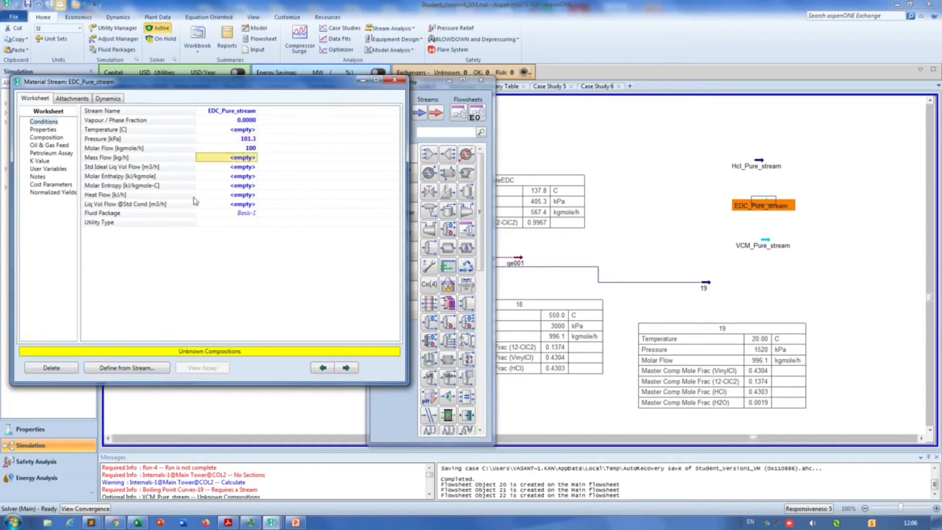
# - Define the composition of EDC_Pure_stream as pure 12-ClC2 with a mole fraction of 1
pyautogui.click(58, 137)
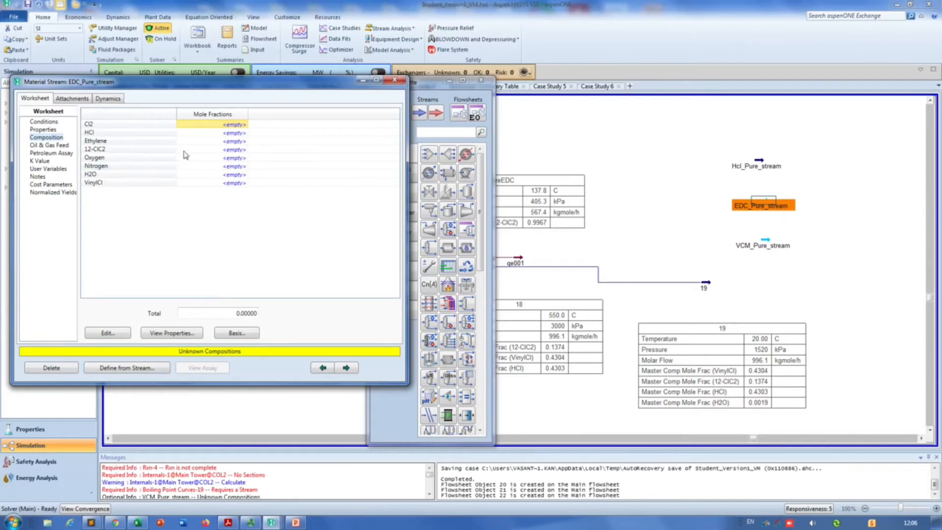
pyautogui.click(210, 150)
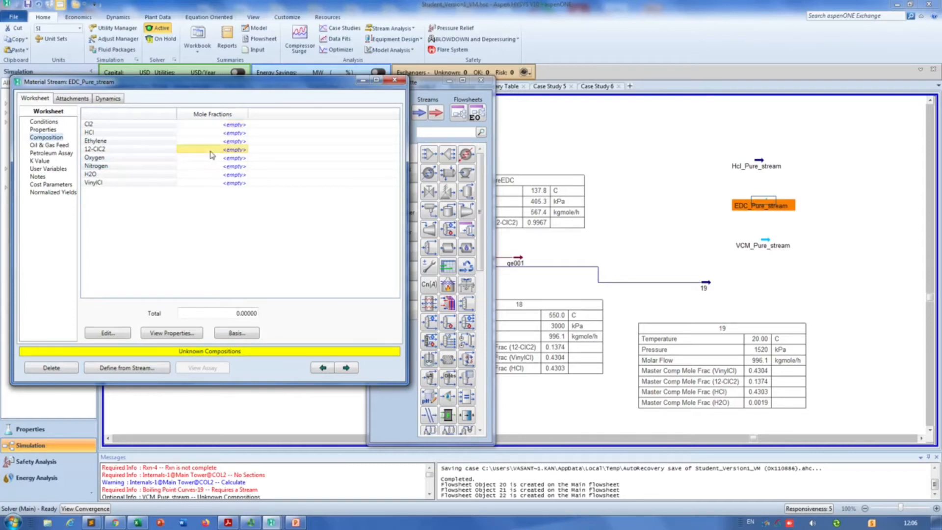
pyautogui.write('1')
pyautogui.press('Return')
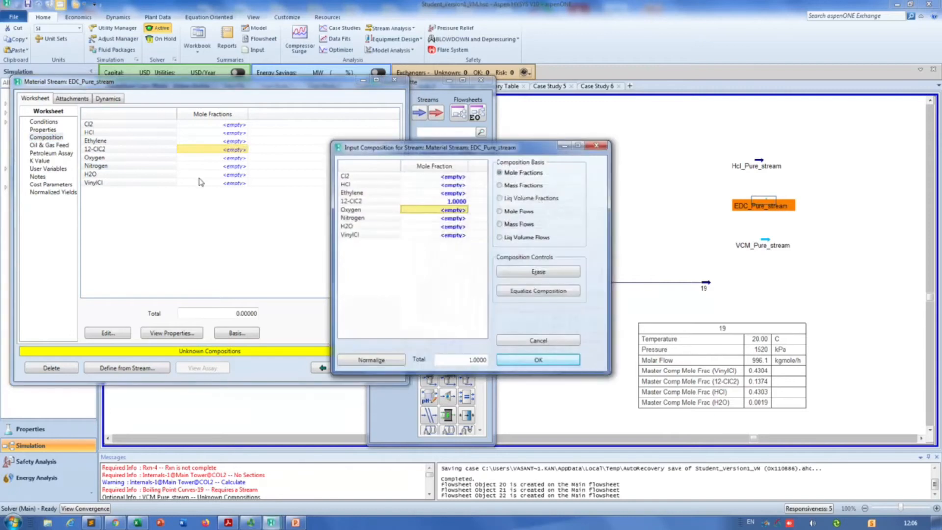
pyautogui.click(573, 365)
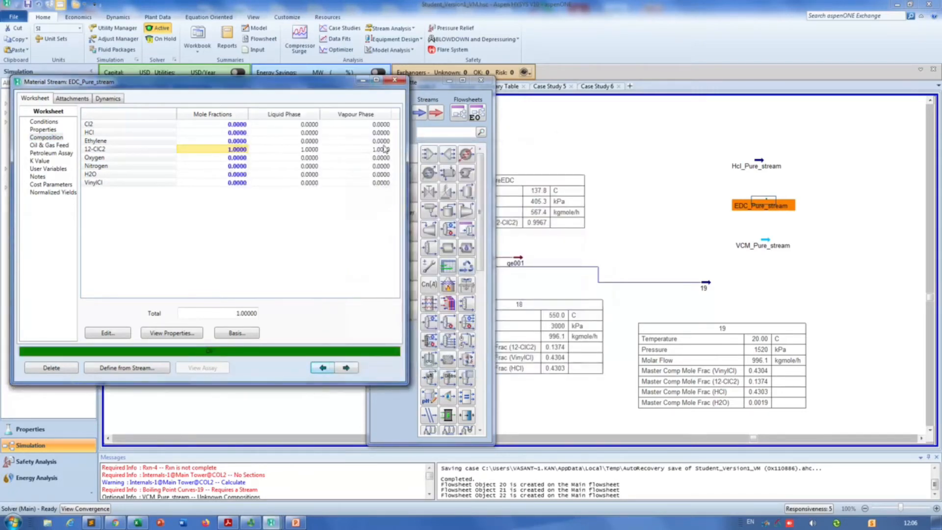
# - Open VCM_Pure_stream and set its vapour fraction to 0 and its pressure to 1 atm
pyautogui.click(395, 81)
pyautogui.doubleClick(771, 245)
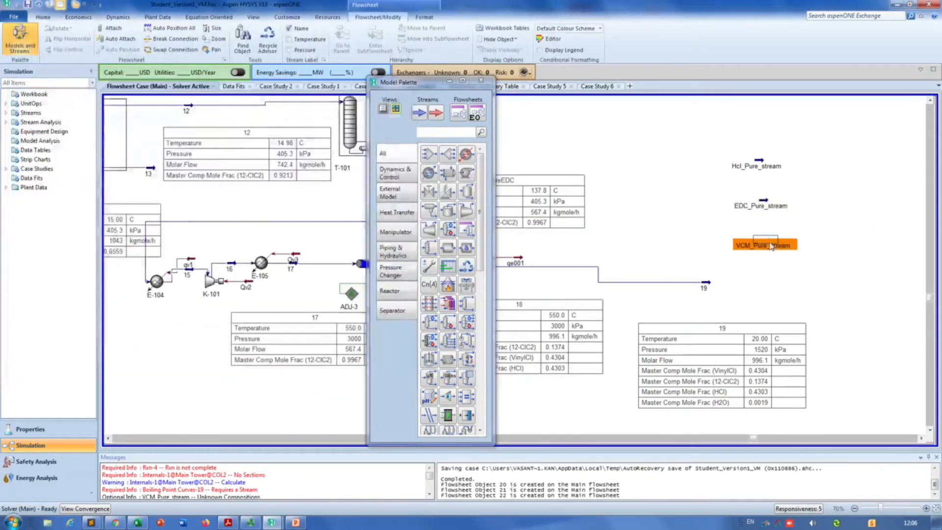
pyautogui.click(243, 141)
pyautogui.write('0')
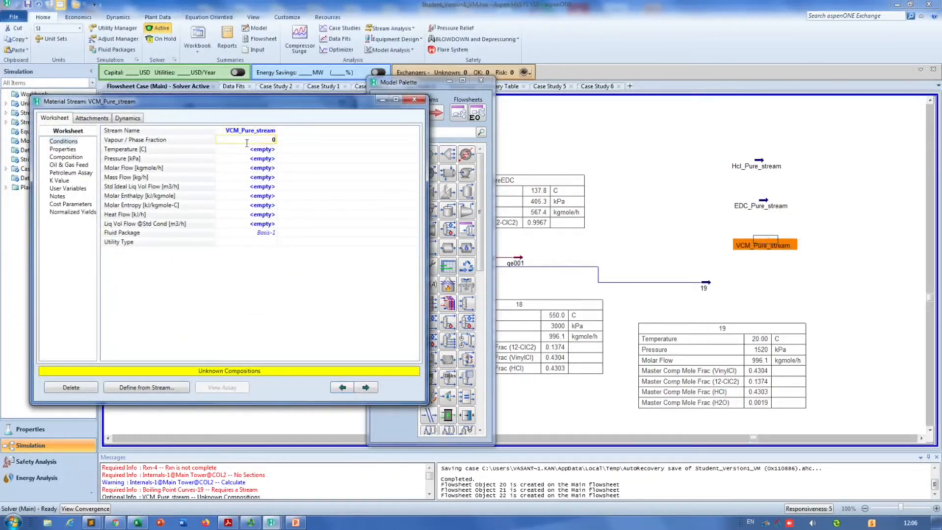
pyautogui.press('Return')
pyautogui.click(255, 161)
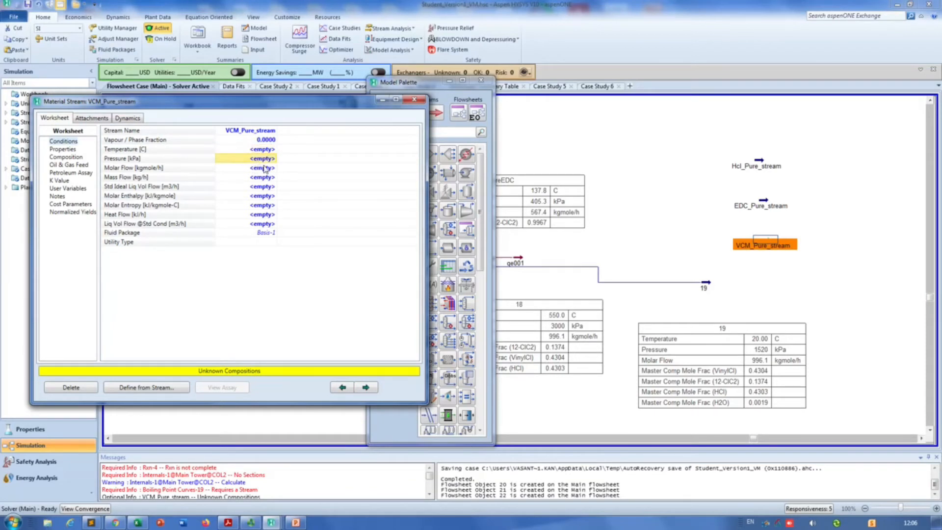
pyautogui.write('1')
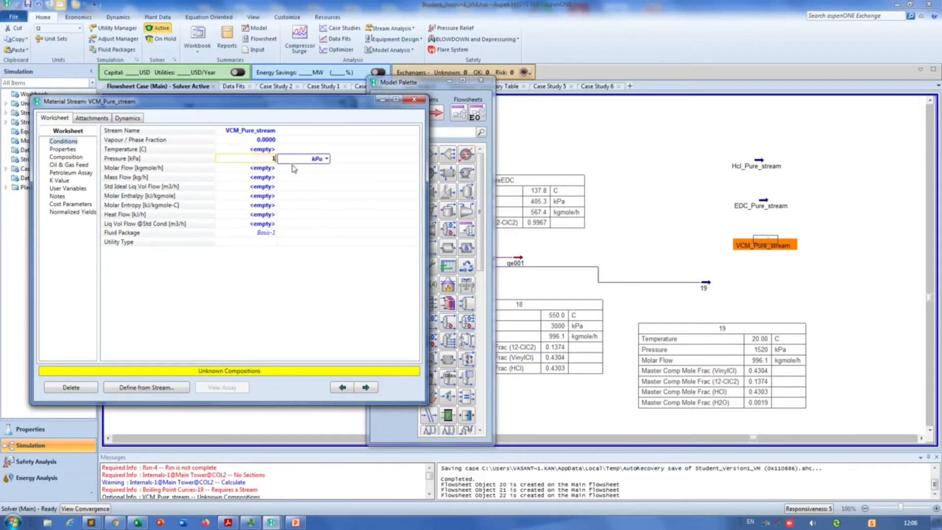
pyautogui.click(326, 159)
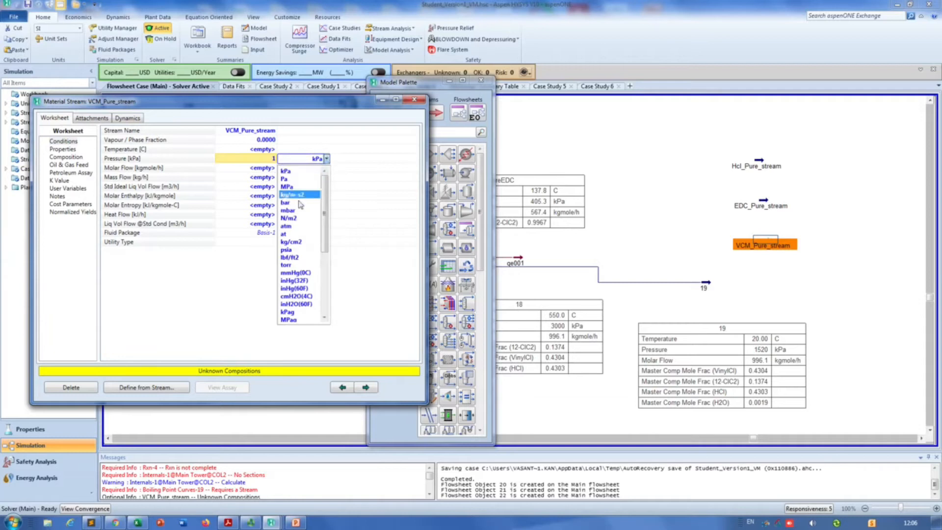
pyautogui.click(287, 226)
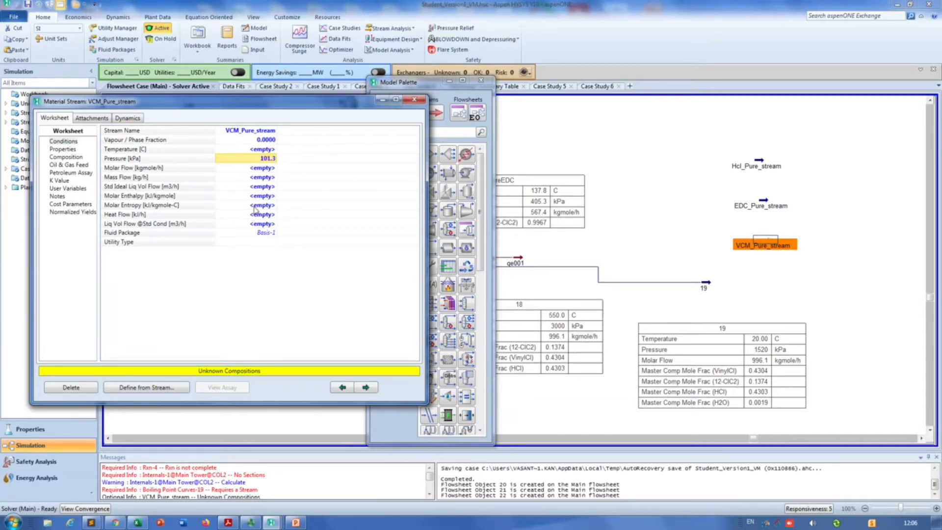
# - Set the molar flow of VCM_Pure_stream to 100 kgmole/h
pyautogui.click(253, 169)
pyautogui.write('100')
pyautogui.press('Return')
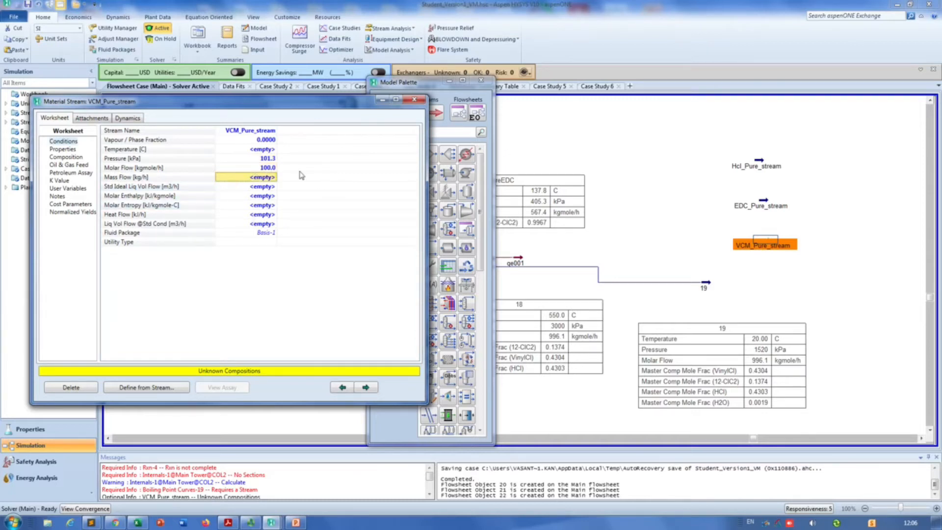
# - Define the composition of VCM_Pure_stream as pure VinylCl with a mole fraction of 1 and close the stream
pyautogui.click(93, 158)
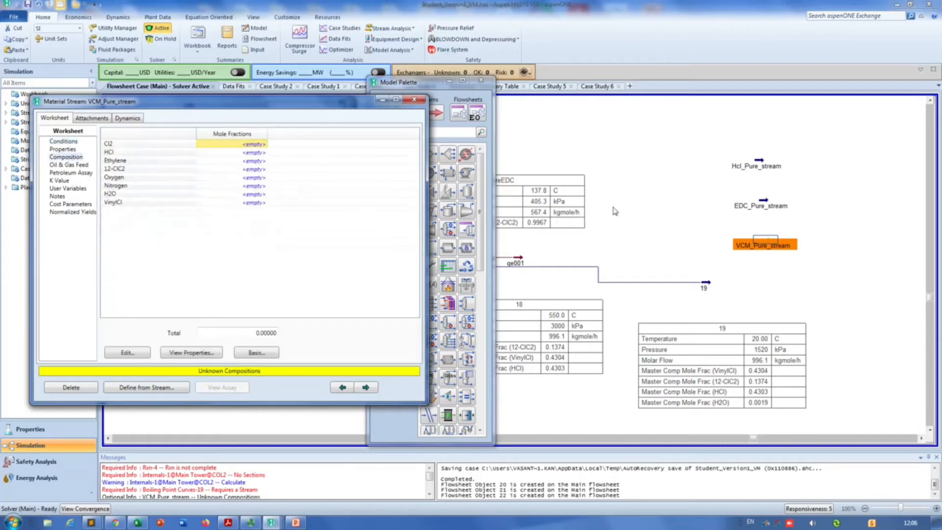
pyautogui.click(245, 205)
pyautogui.write('1')
pyautogui.press('Return')
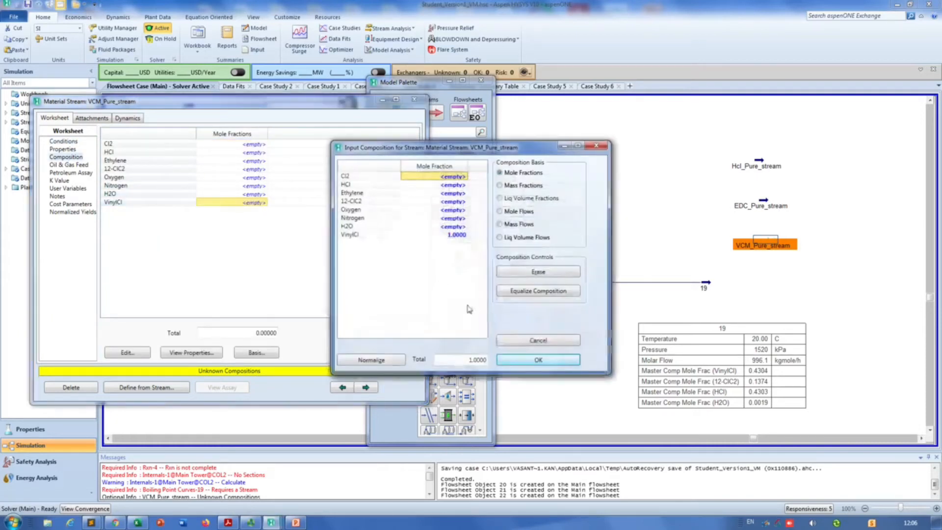
pyautogui.click(539, 360)
pyautogui.click(414, 100)
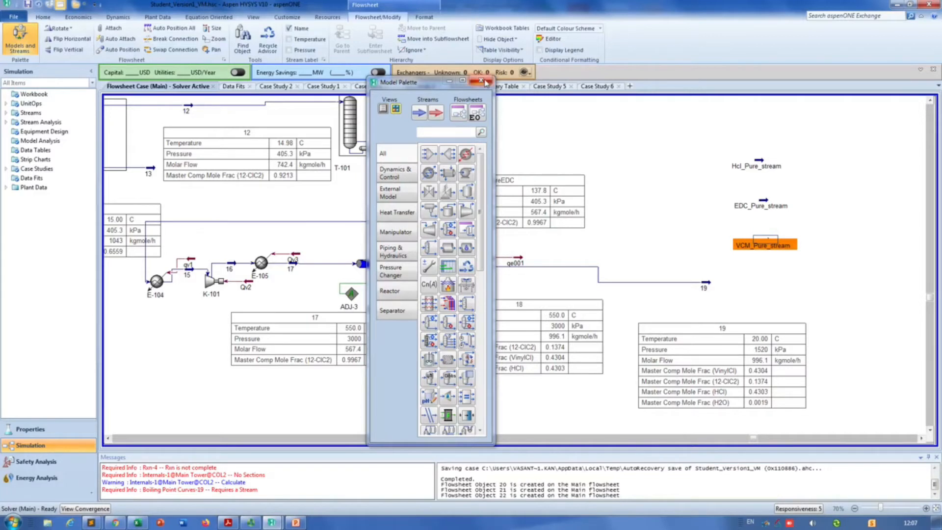
pyautogui.click(801, 182)
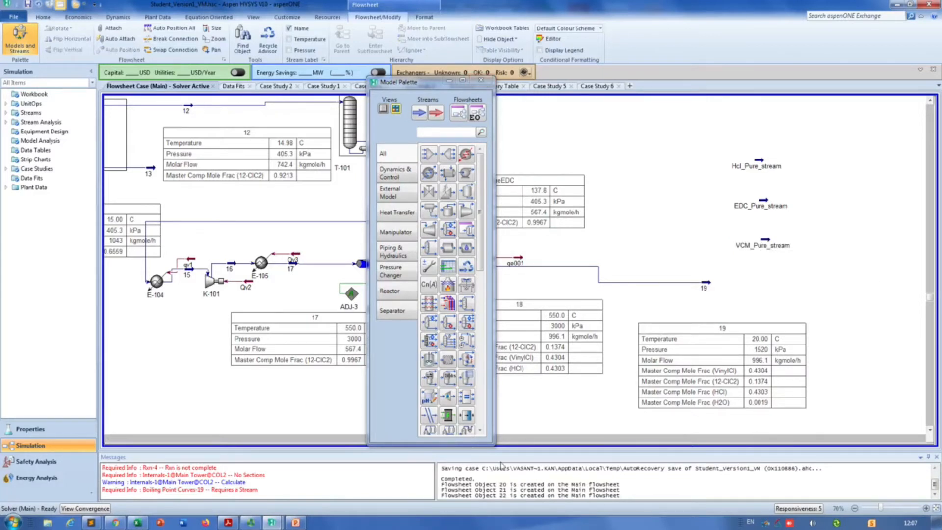
# - Switch to PowerPoint to review the bubble point sketch on slide 8, and return to the Aspen HYSYS flowsheet
pyautogui.moveTo(258, 526)
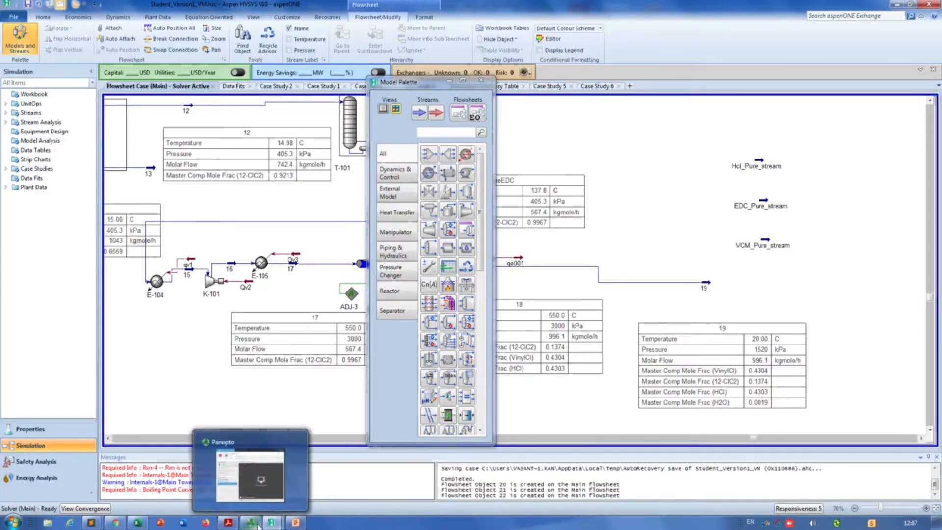
pyautogui.click(296, 523)
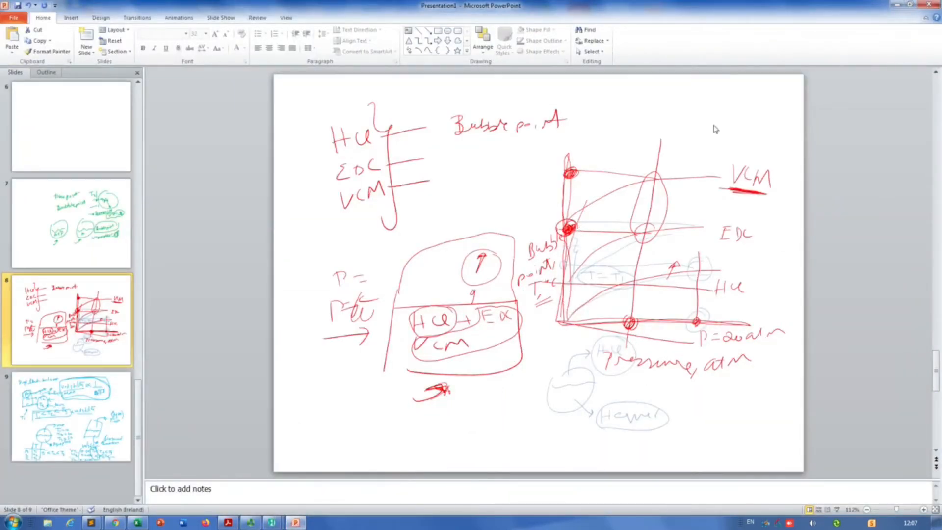
pyautogui.click(896, 6)
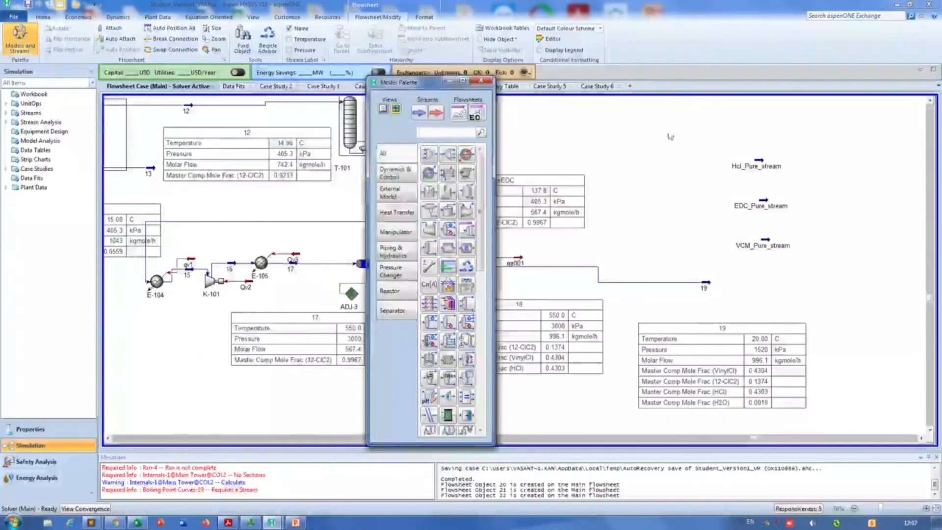
# - Move the Model Palette aside and close the open views of Case Studies 1 to 6 and the Exchanger Summary Table
pyautogui.moveTo(417, 86); pyautogui.dragTo(242, 126)
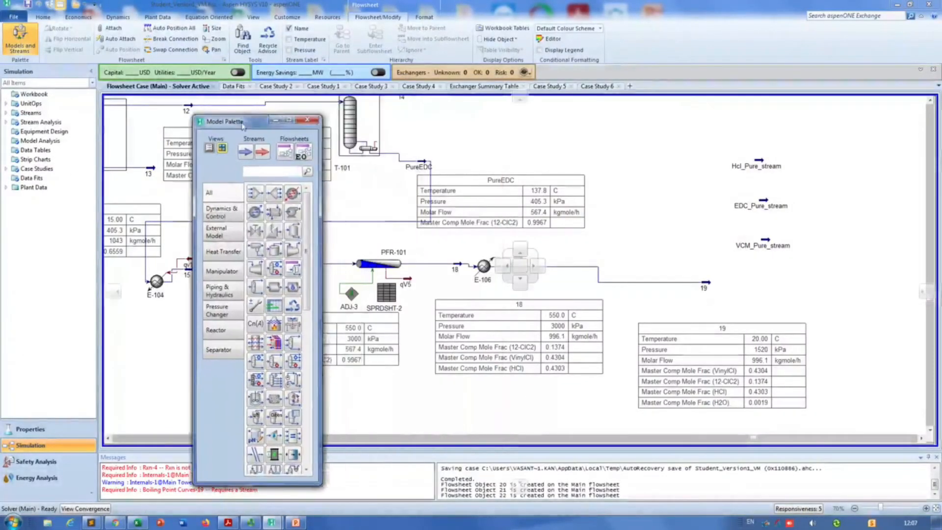
pyautogui.click(571, 86)
pyautogui.click(572, 86)
pyautogui.click(523, 86)
pyautogui.click(440, 86)
pyautogui.click(393, 86)
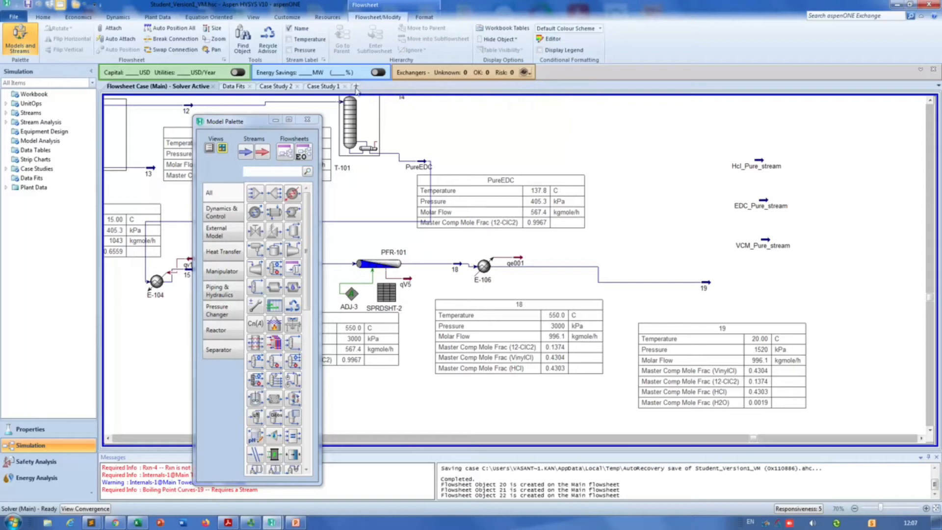
pyautogui.click(345, 87)
pyautogui.click(297, 86)
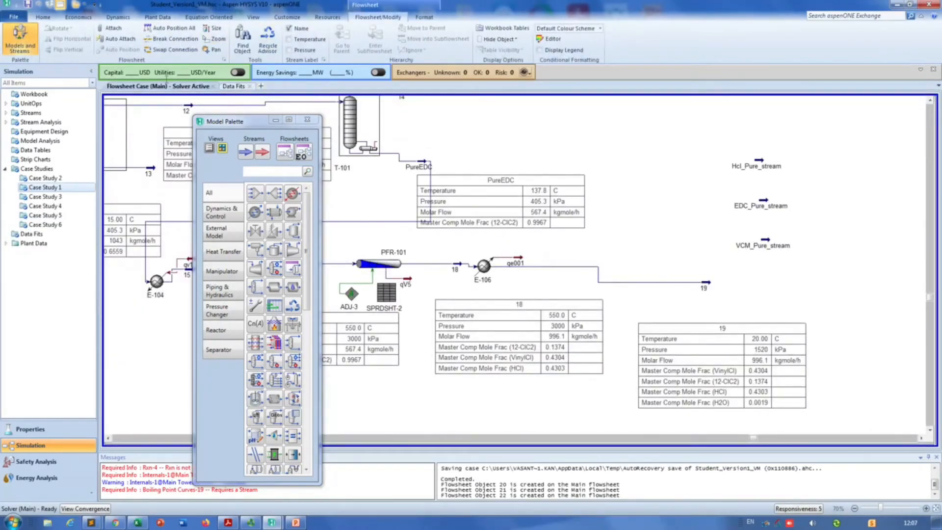
# - Delete all six existing case studies from the case study list and add a new case study
pyautogui.click(44, 19)
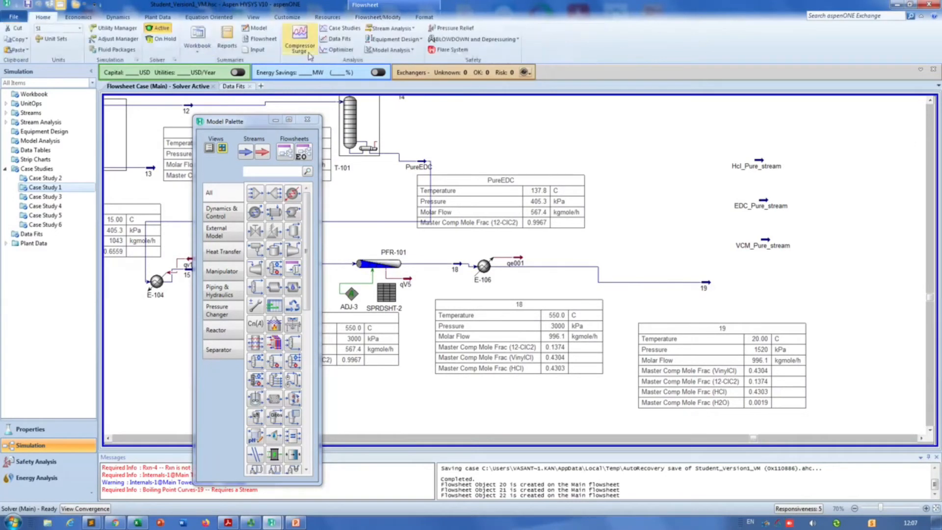
pyautogui.click(332, 29)
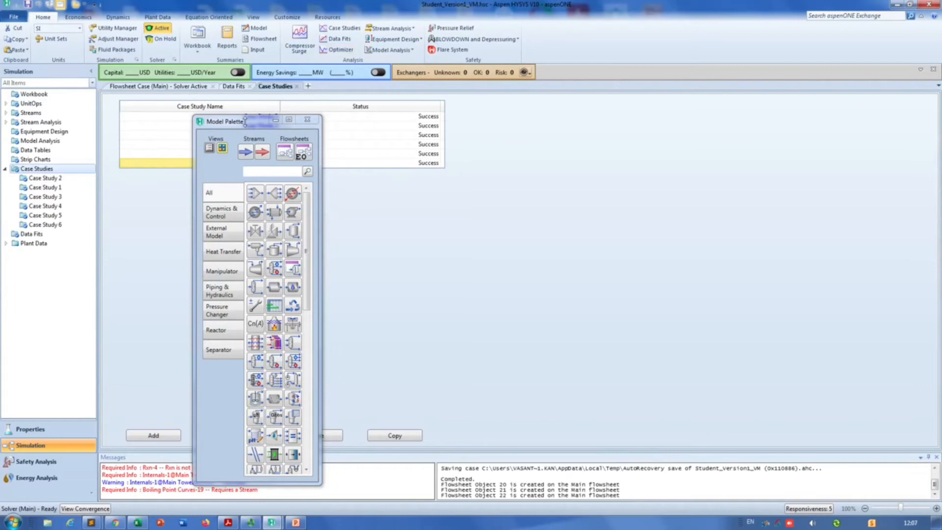
pyautogui.moveTo(244, 122); pyautogui.dragTo(573, 115)
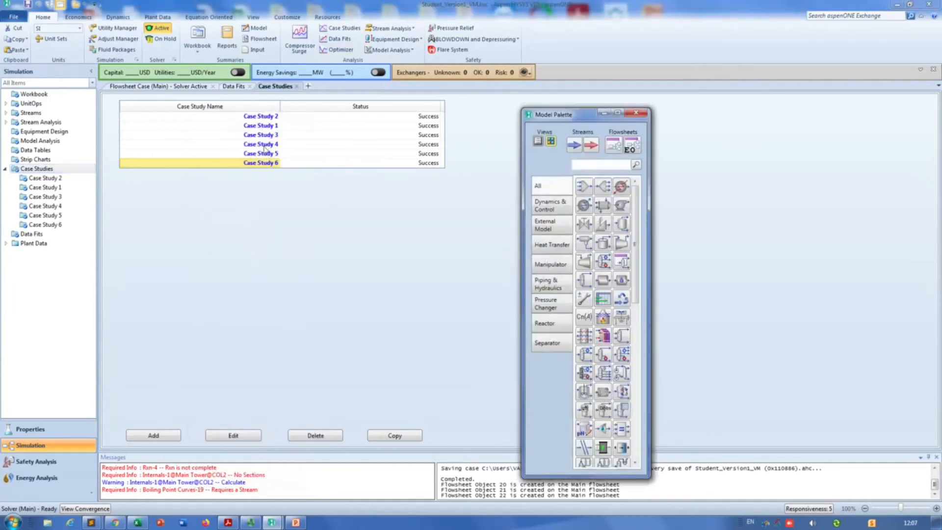
pyautogui.click(303, 437)
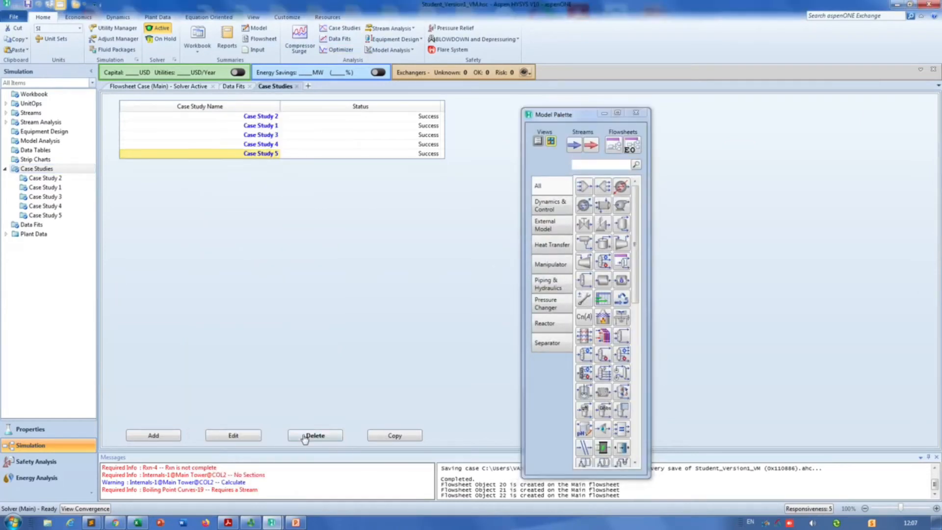
pyautogui.click(303, 437)
pyautogui.click(302, 437)
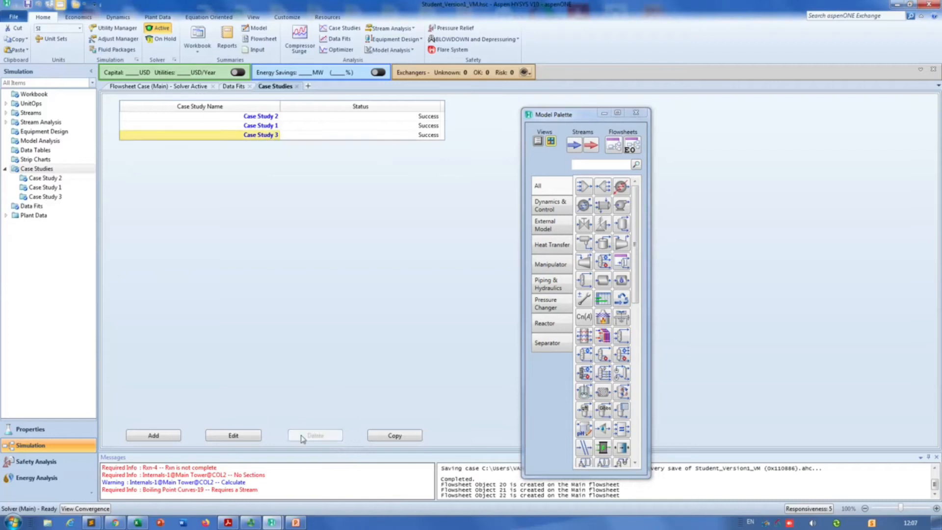
pyautogui.click(303, 437)
pyautogui.click(303, 437)
pyautogui.click(303, 437)
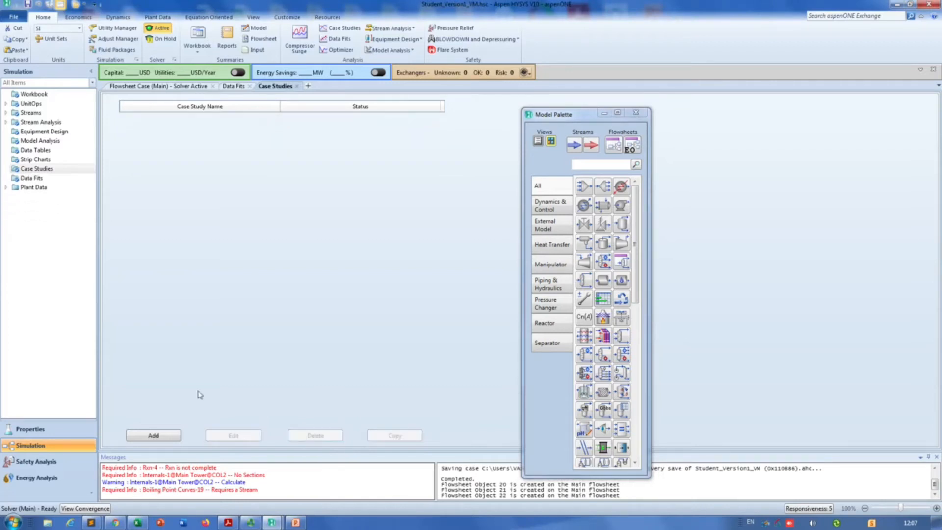
pyautogui.click(153, 437)
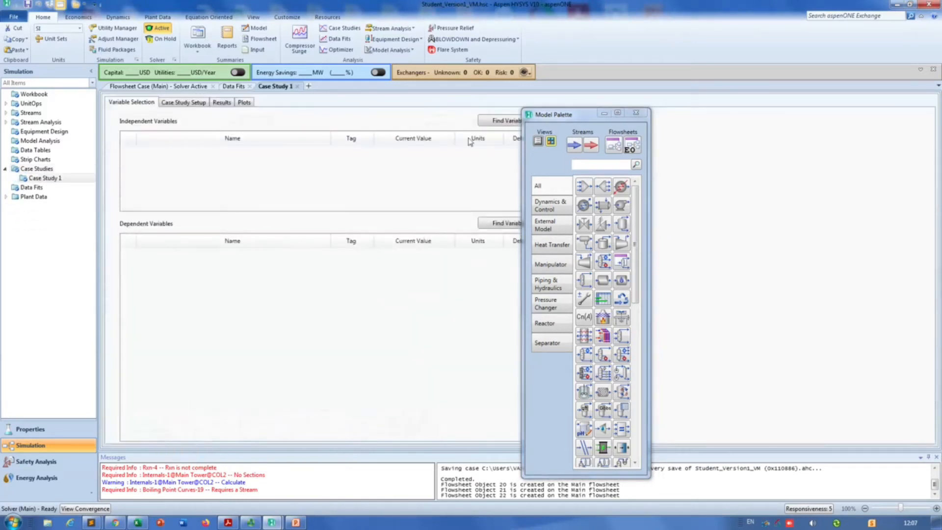
pyautogui.click(490, 121)
pyautogui.moveTo(419, 217); pyautogui.dragTo(420, 283)
pyautogui.click(363, 226)
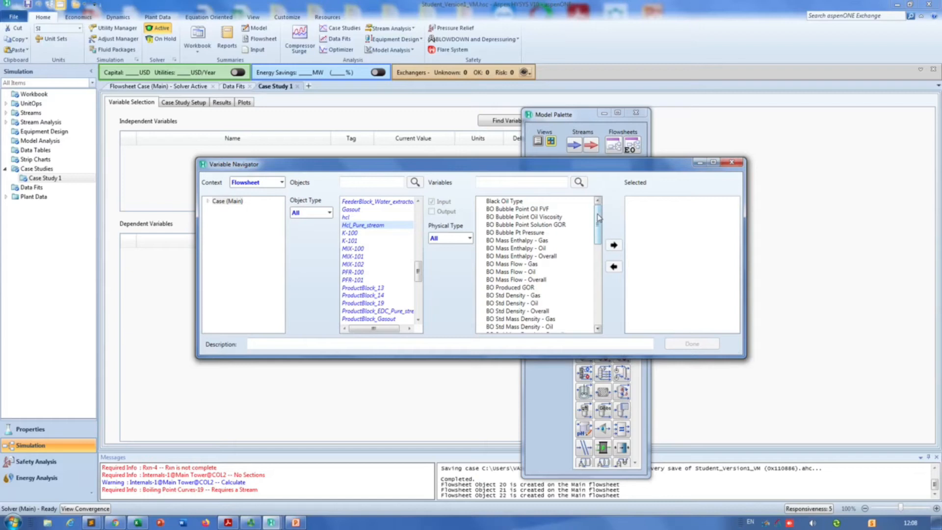
pyautogui.moveTo(599, 218); pyautogui.dragTo(595, 265)
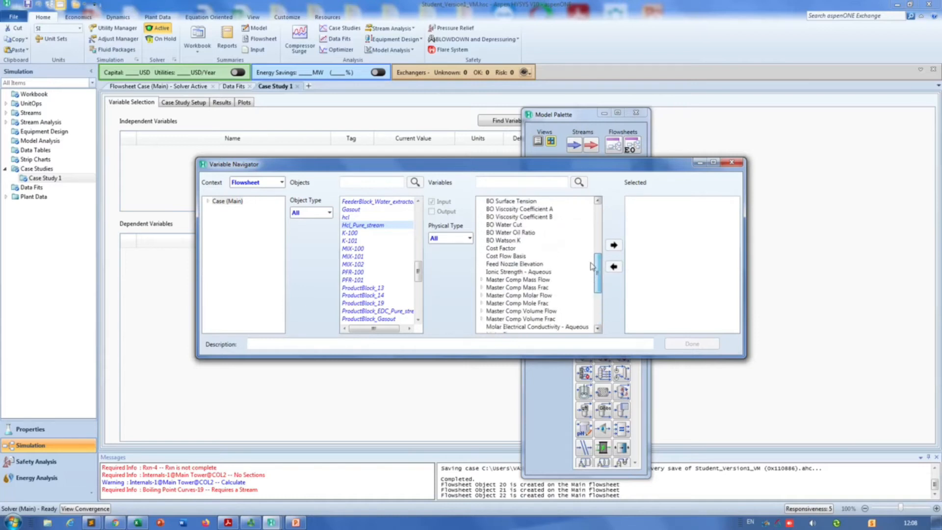
pyautogui.click(470, 238)
pyautogui.click(461, 259)
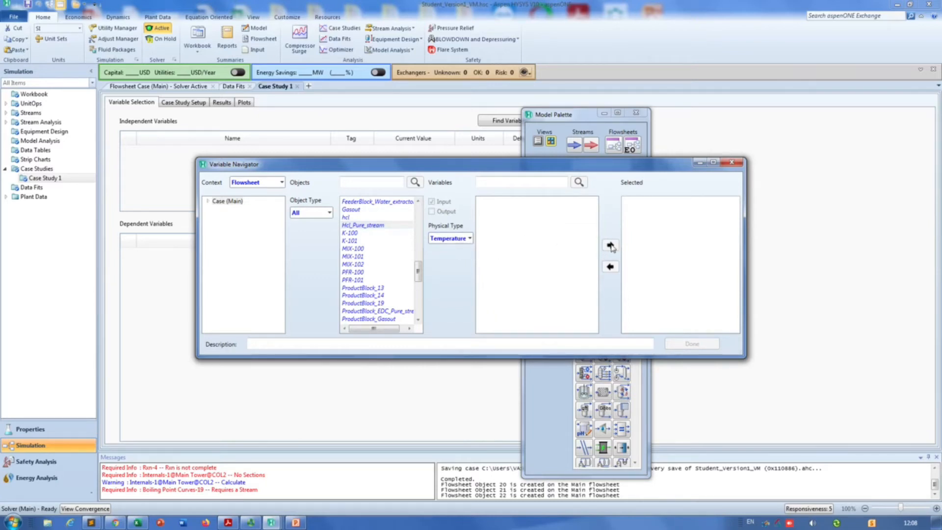
pyautogui.click(737, 164)
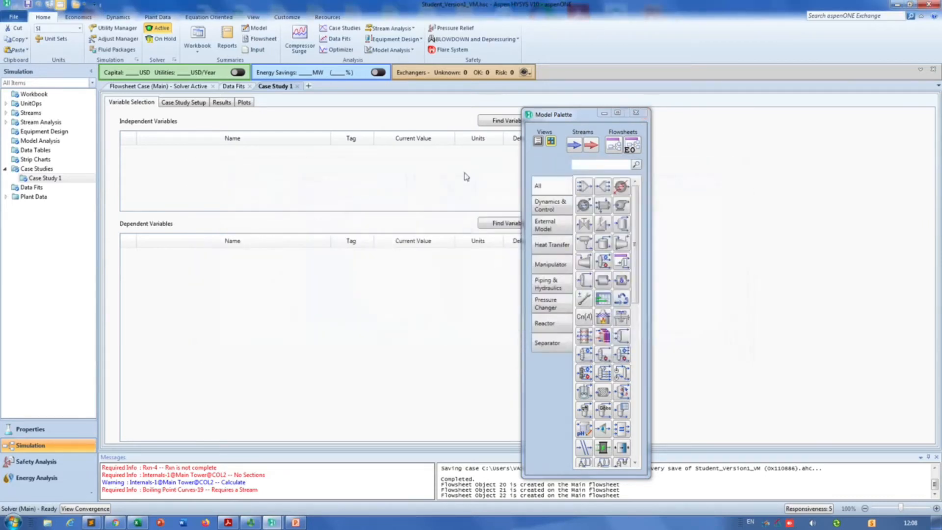
# - Look at Hcl_Pure_stream on the main flowsheet and return to Case Study 1
pyautogui.click(173, 87)
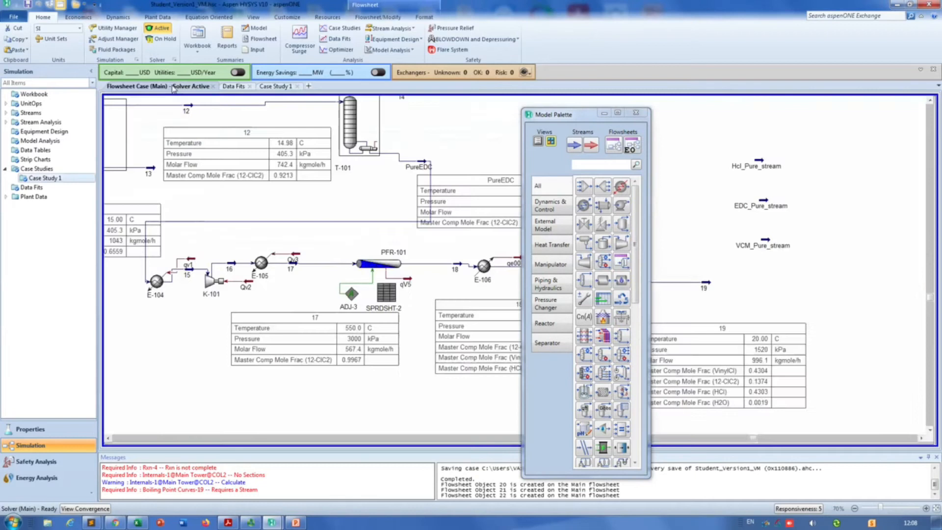
pyautogui.moveTo(769, 166)
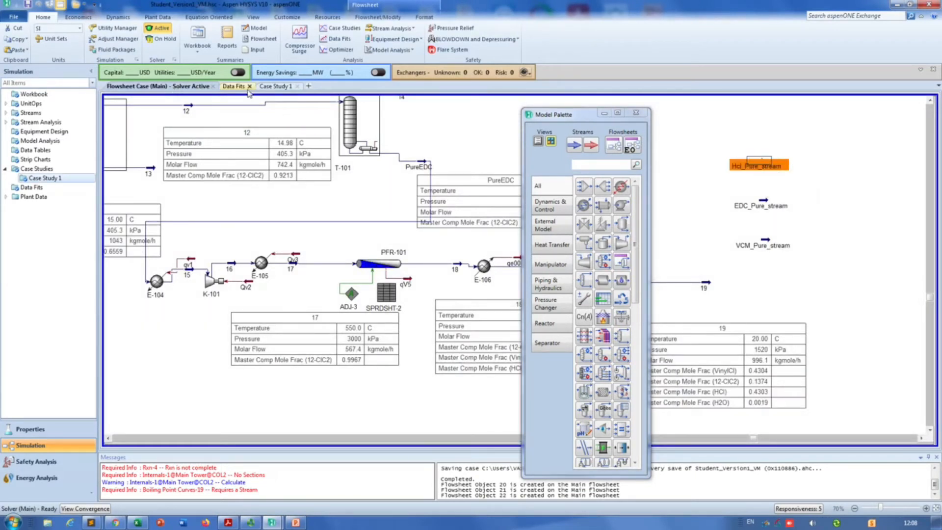
pyautogui.click(275, 86)
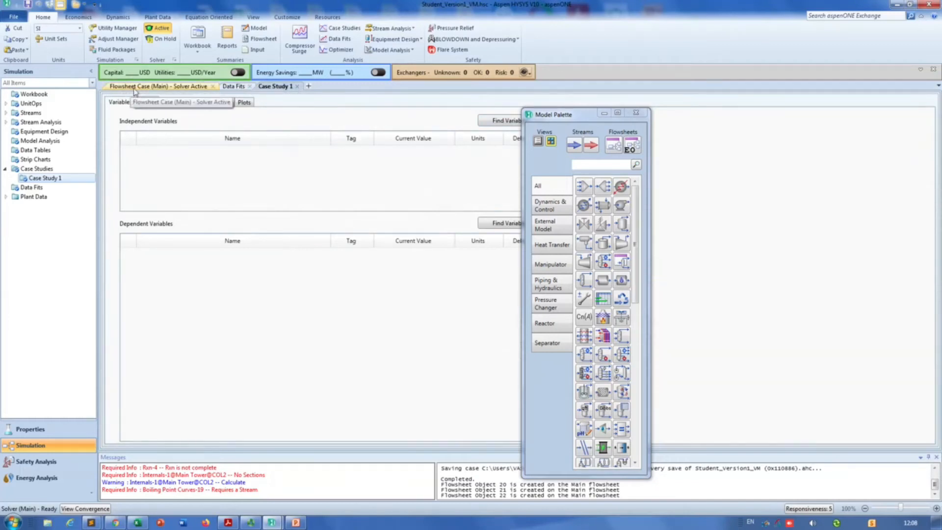
pyautogui.moveTo(549, 115); pyautogui.dragTo(698, 117)
pyautogui.click(505, 120)
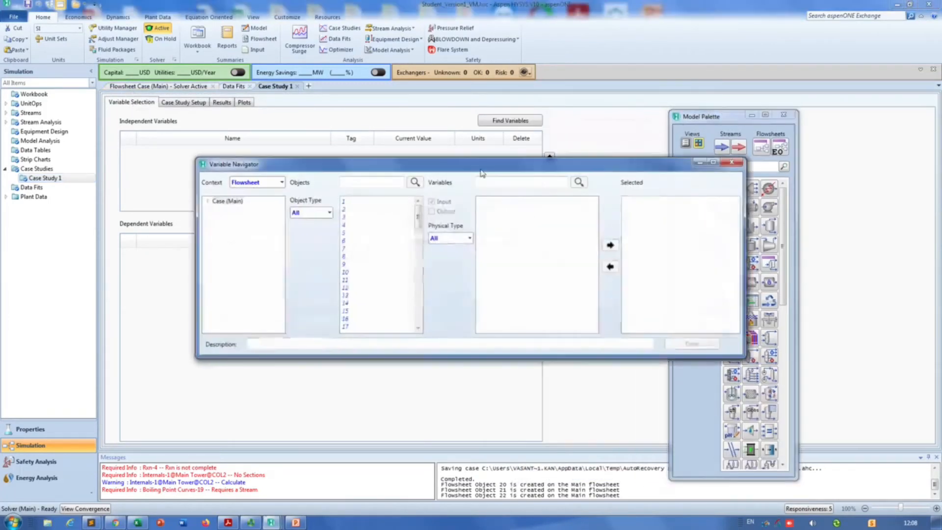
pyautogui.scroll(-5, 388, 309)
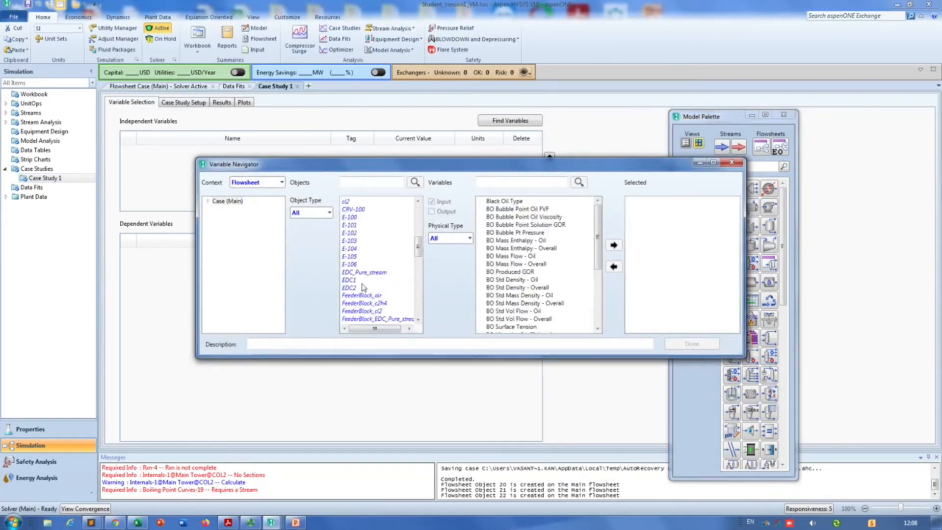
pyautogui.scroll(-3, 365, 293)
pyautogui.click(370, 304)
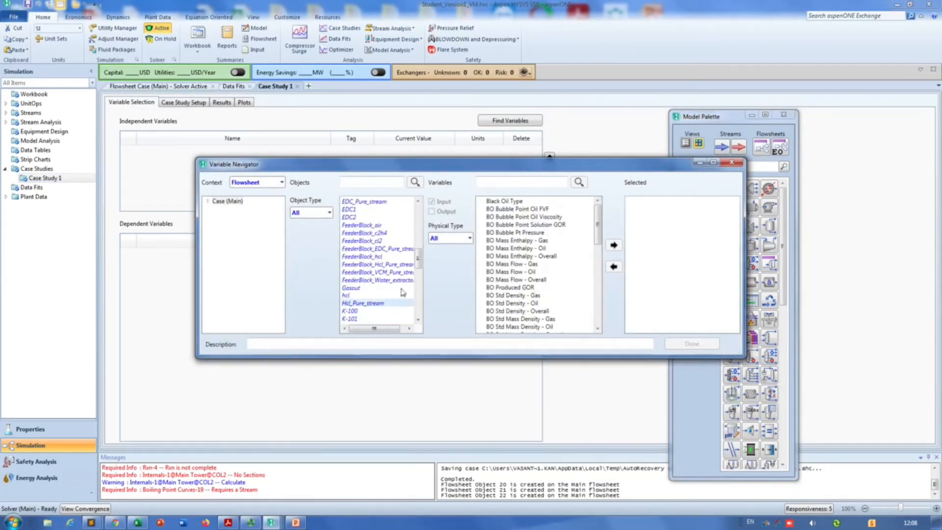
pyautogui.click(451, 239)
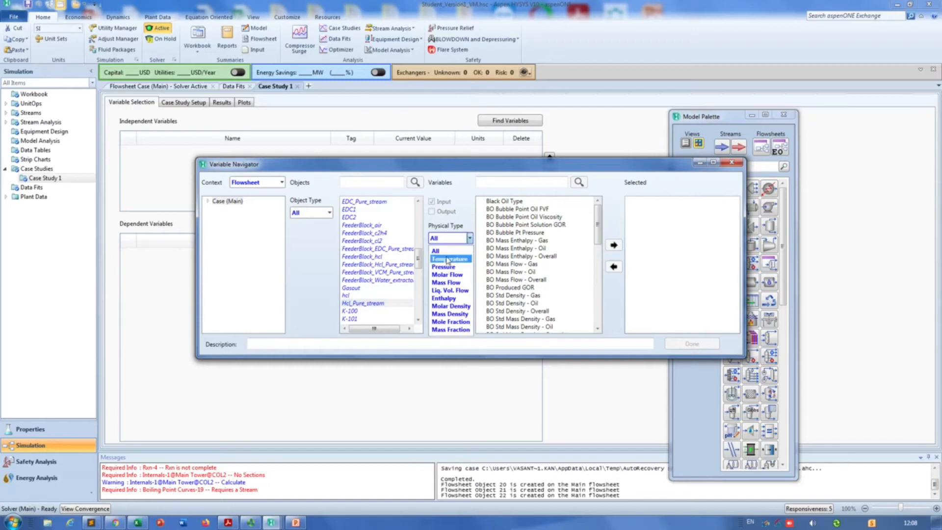
pyautogui.click(449, 259)
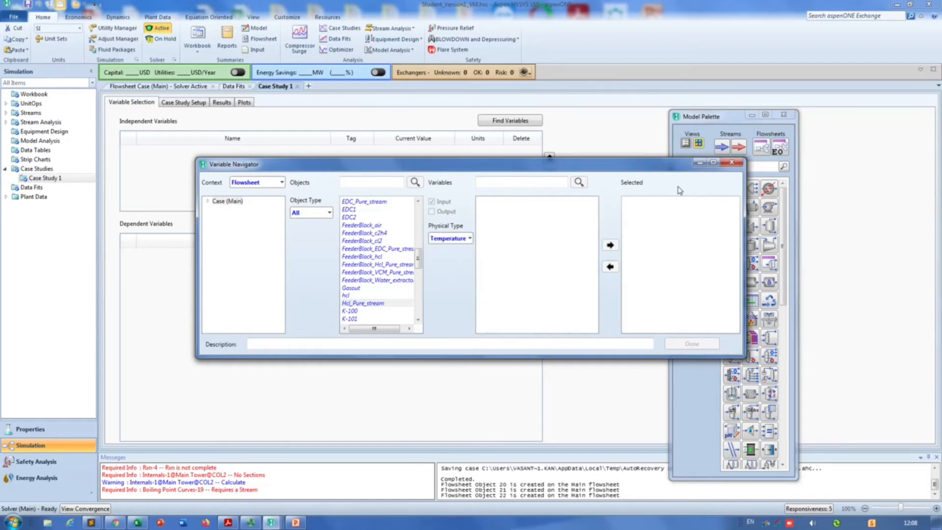
pyautogui.click(732, 162)
# - Look at the pure component streams on the main flowsheet and return to Case Study 1
pyautogui.click(165, 89)
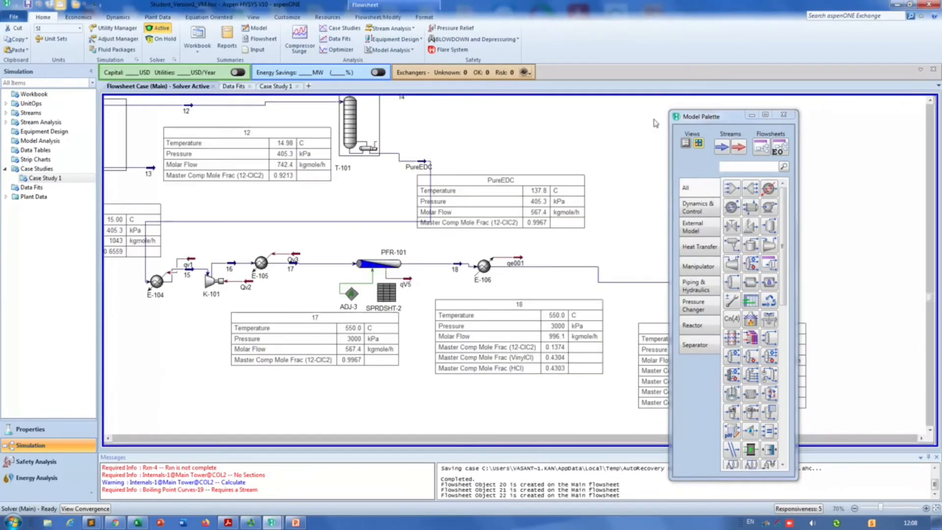
pyautogui.moveTo(716, 118); pyautogui.dragTo(438, 84)
pyautogui.click(758, 170)
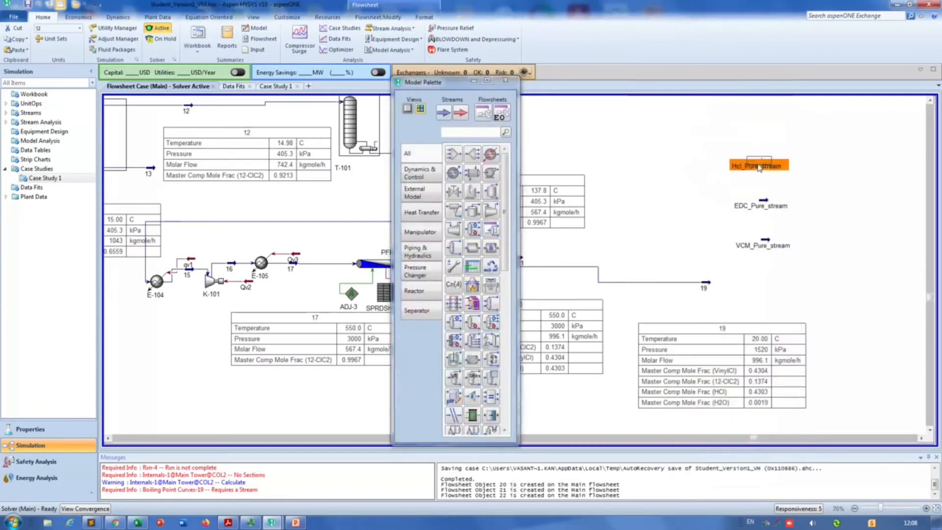
pyautogui.click(276, 86)
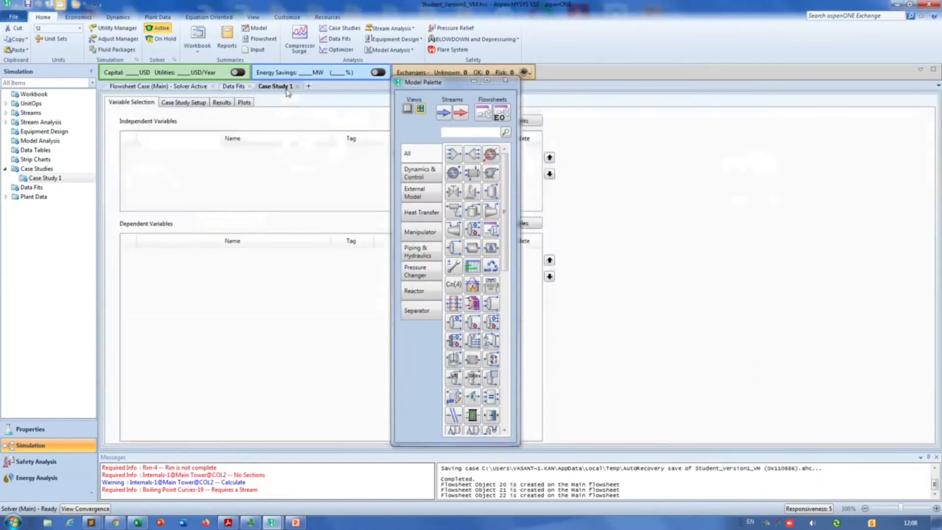
# - Move the Model Palette aside and select EDC_Pure_stream as the object for a new independent variable
pyautogui.moveTo(428, 82); pyautogui.dragTo(592, 82)
pyautogui.moveTo(671, 87); pyautogui.dragTo(751, 87)
pyautogui.click(510, 120)
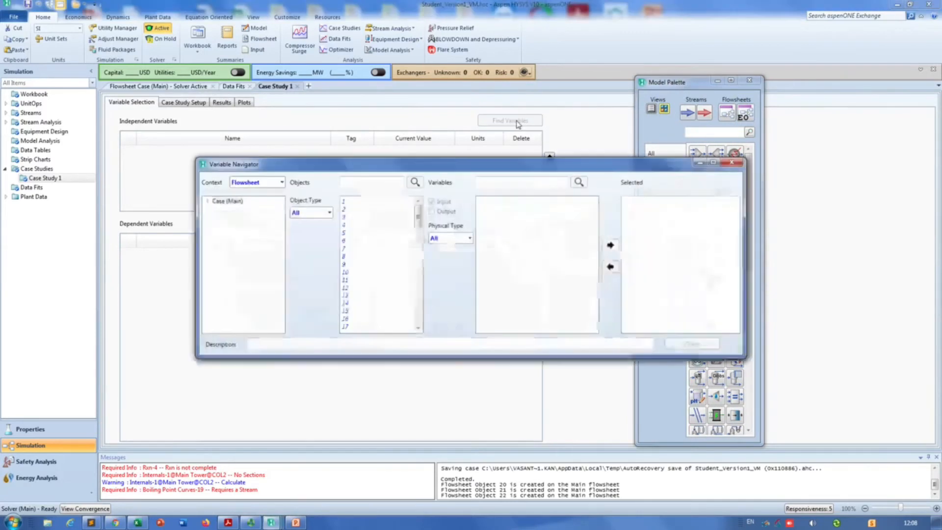
pyautogui.scroll(-6, 392, 303)
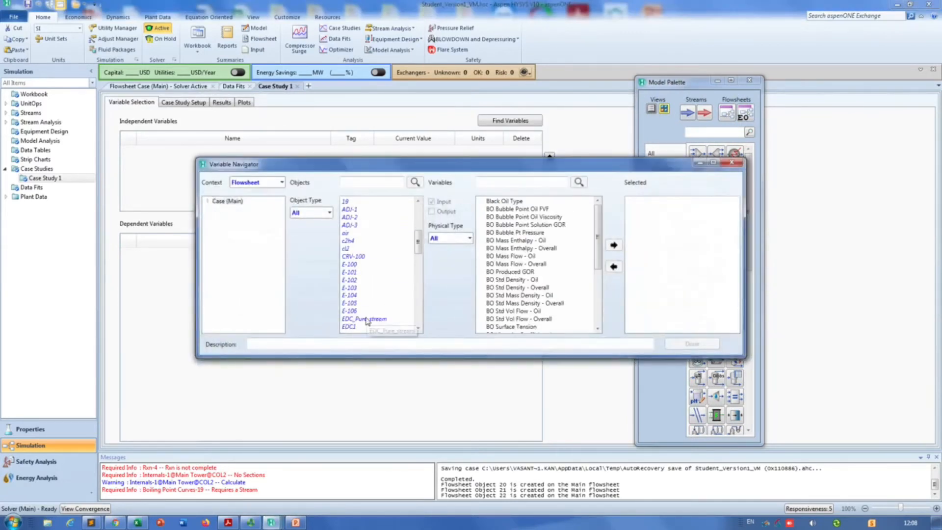
pyautogui.click(469, 238)
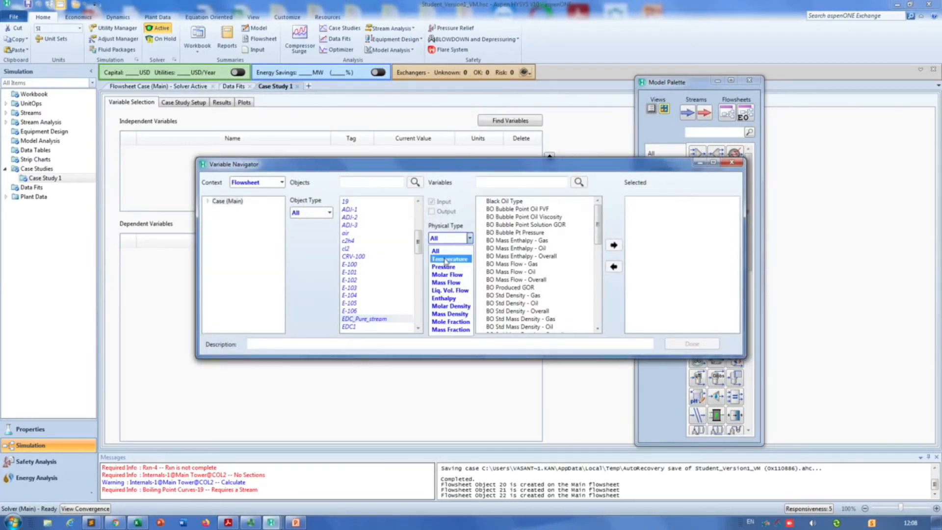
pyautogui.click(446, 259)
pyautogui.click(447, 239)
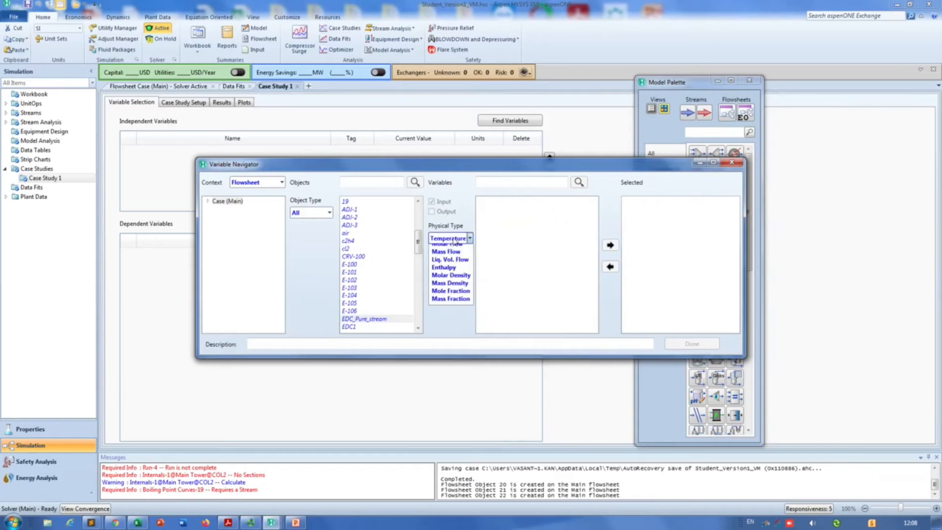
pyautogui.click(446, 253)
# - Add the Pressure of EDC_Pure_stream as the independent variable of Case Study 1
pyautogui.scroll(-10, 523, 294)
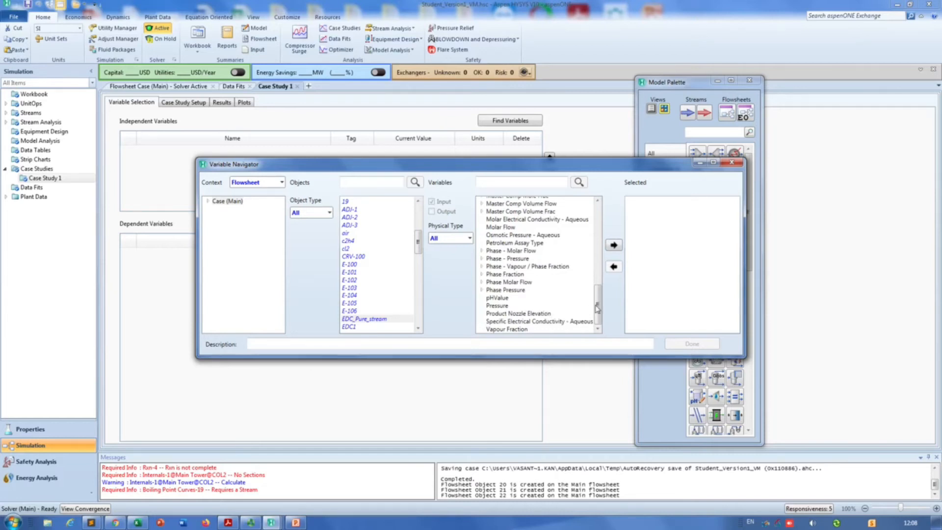
pyautogui.click(509, 306)
pyautogui.click(614, 246)
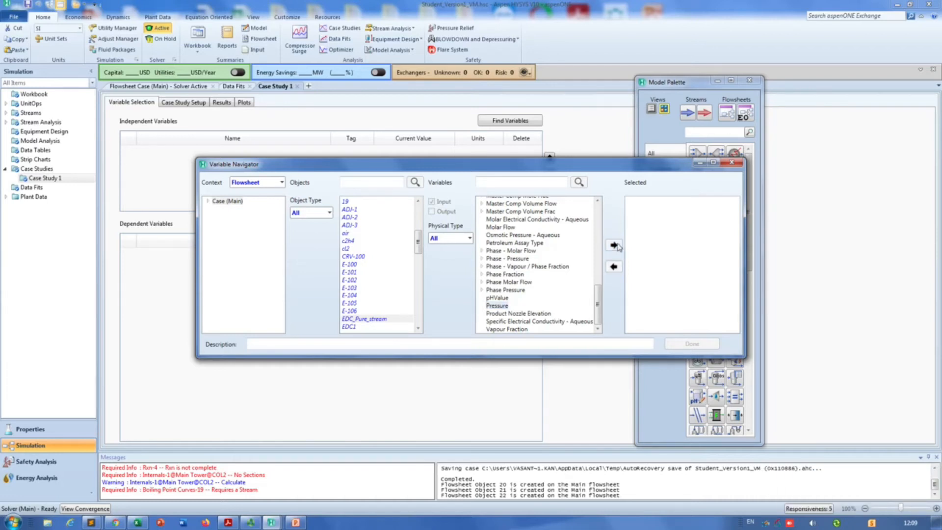
pyautogui.click(251, 522)
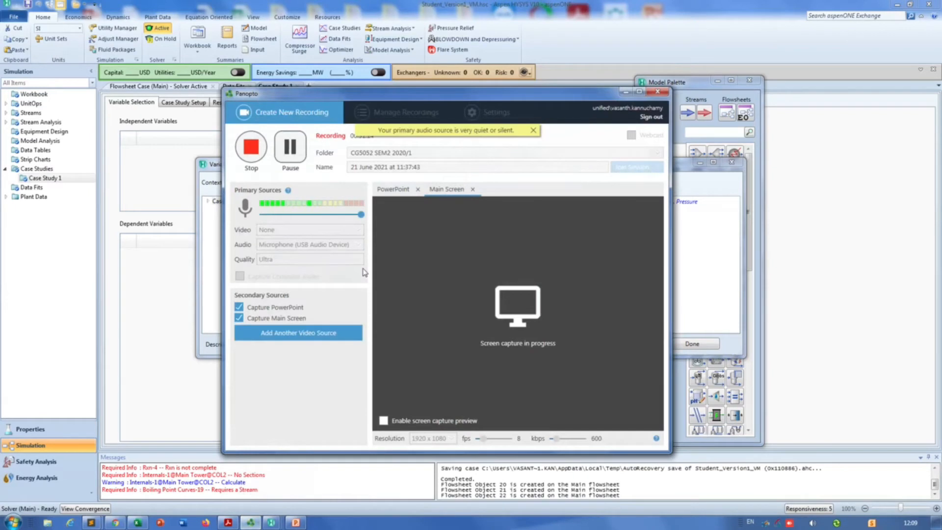
pyautogui.click(626, 92)
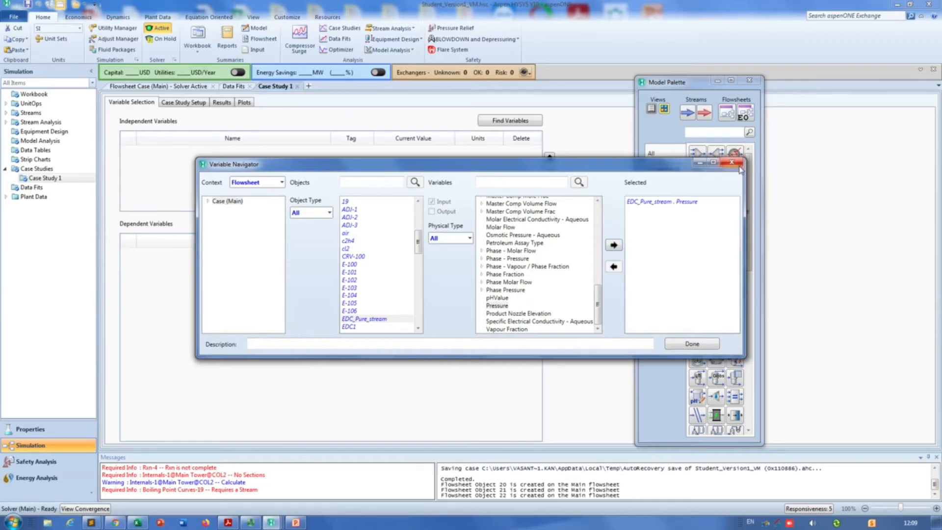
pyautogui.click(692, 344)
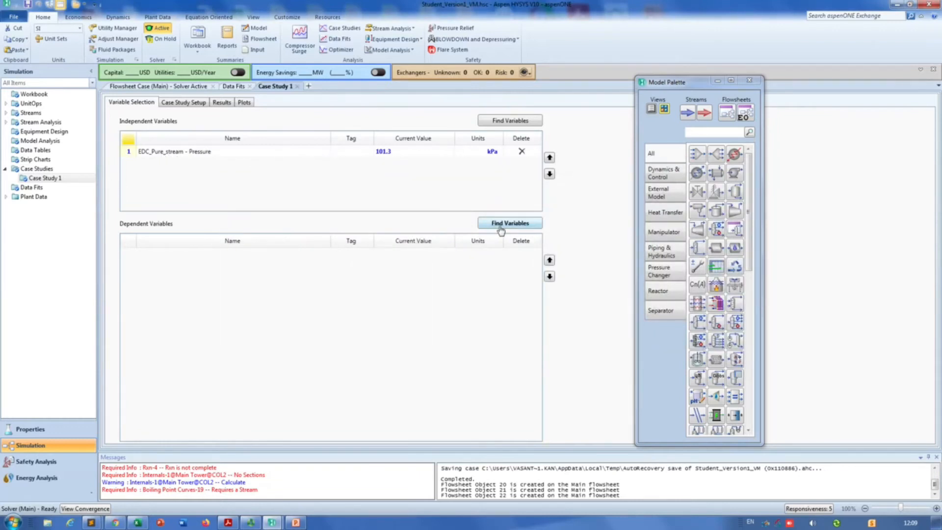
# - Add Bubble Point Pressure_1 of EDC_Pure_stream as a dependent variable of the case study
pyautogui.click(501, 225)
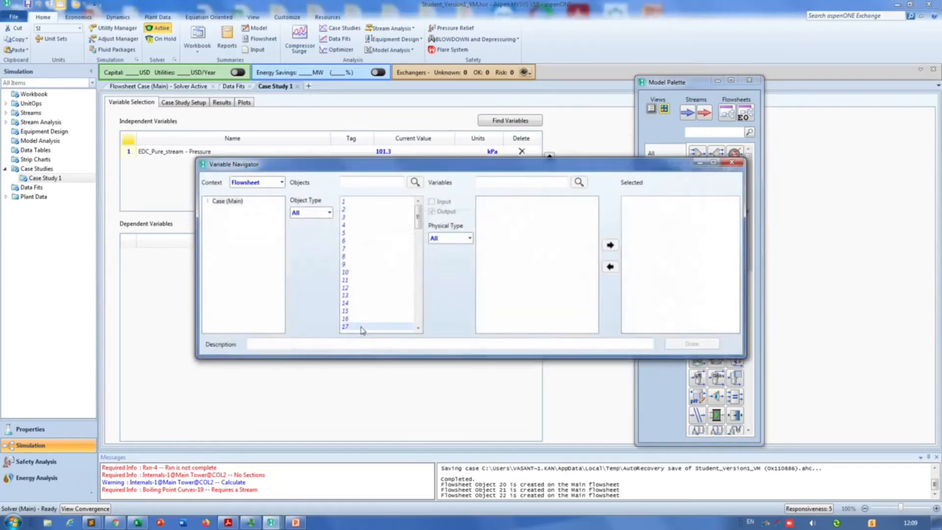
pyautogui.click(360, 327)
pyautogui.scroll(-6, 363, 324)
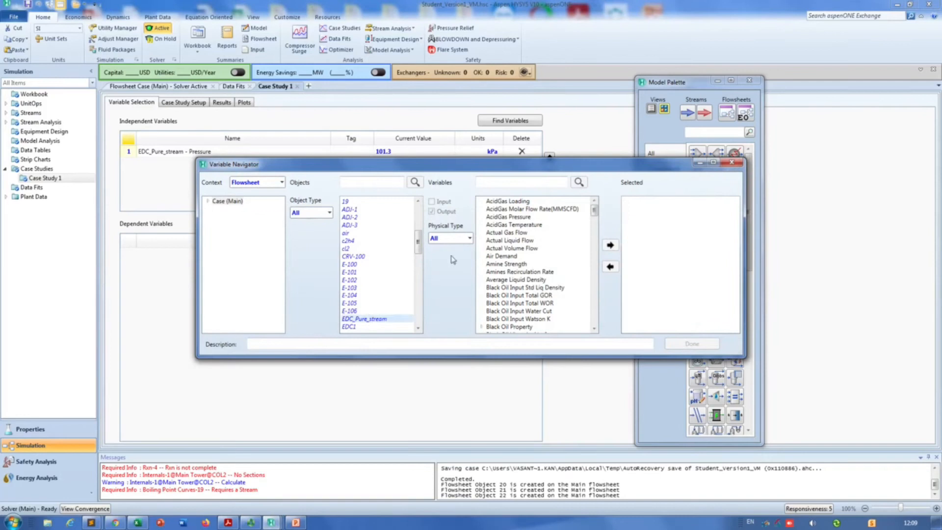
pyautogui.scroll(-4, 529, 292)
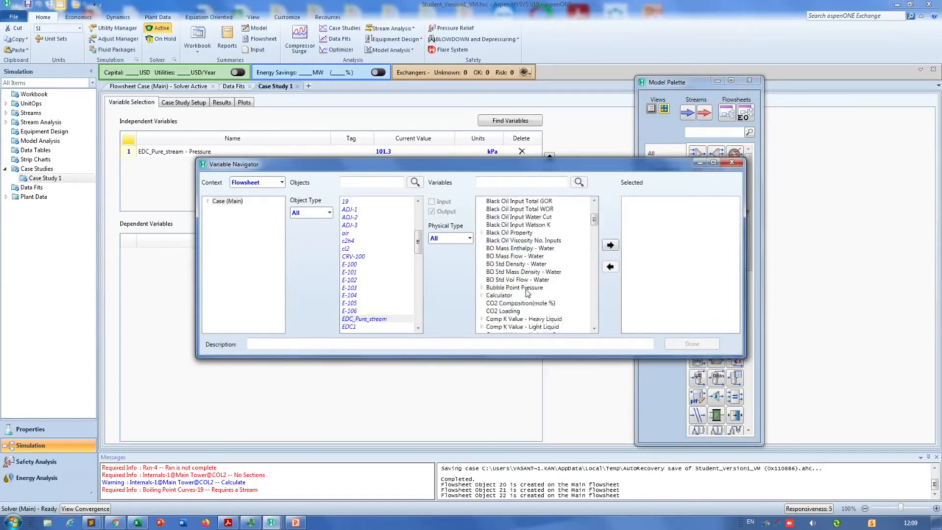
pyautogui.click(482, 288)
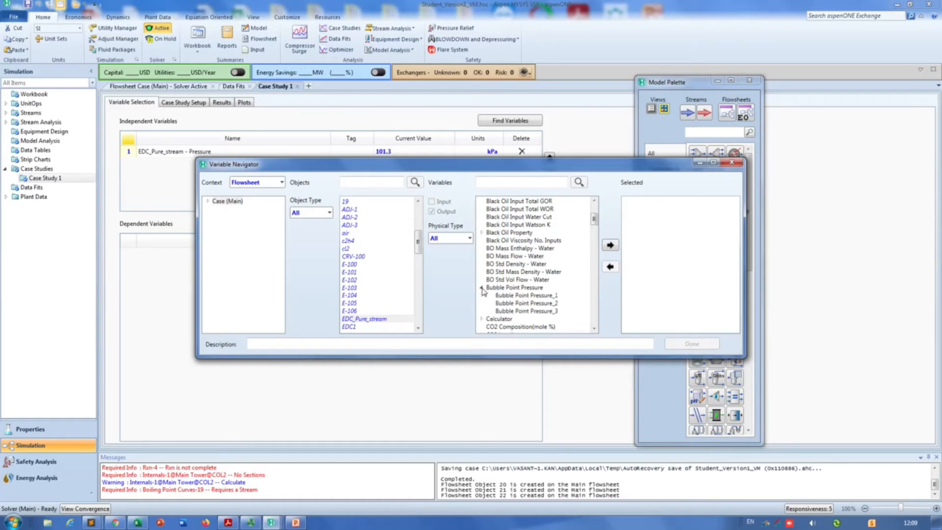
pyautogui.click(511, 296)
pyautogui.click(610, 245)
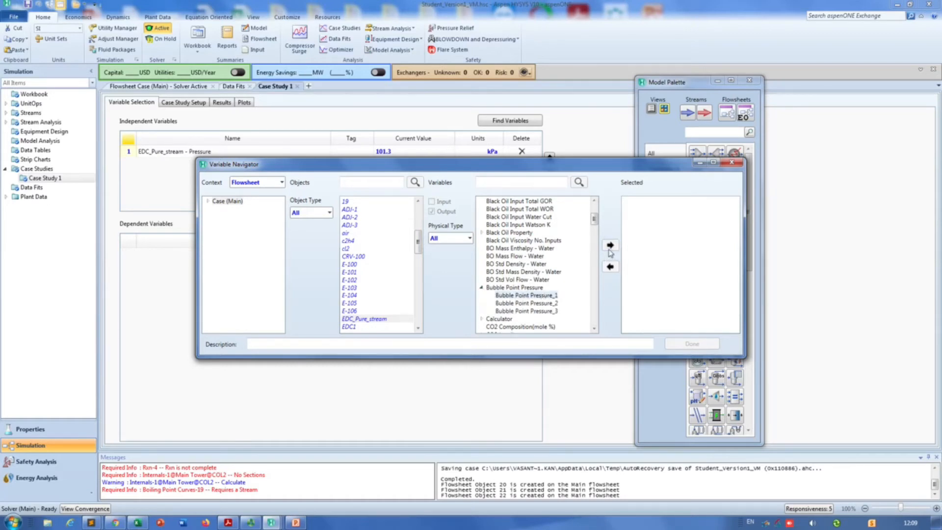
pyautogui.click(692, 344)
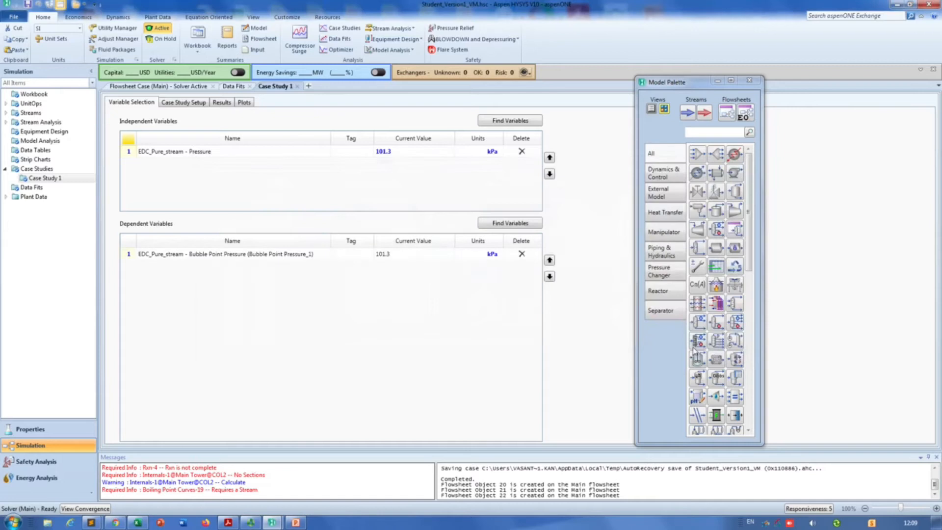
# - Set the units of both the independent pressure and the dependent bubble point pressure to atm
pyautogui.click(200, 103)
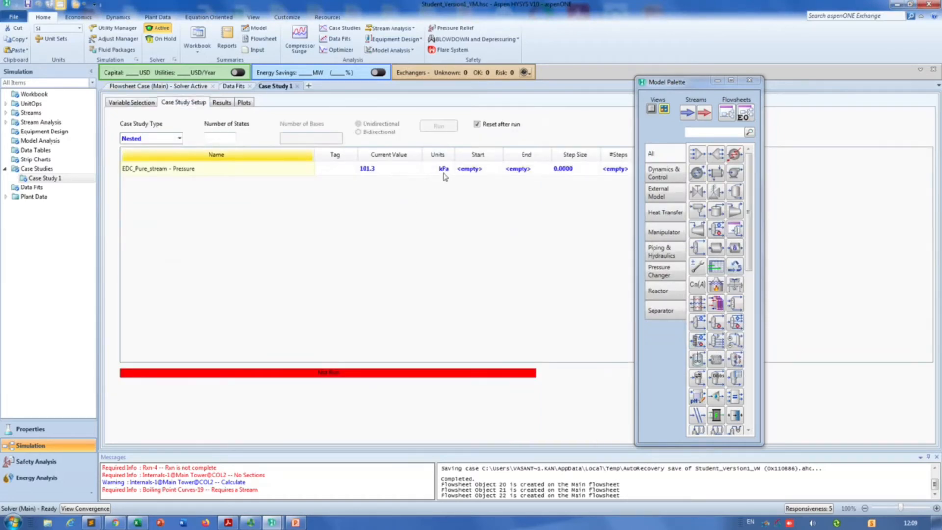
pyautogui.click(132, 103)
pyautogui.click(493, 152)
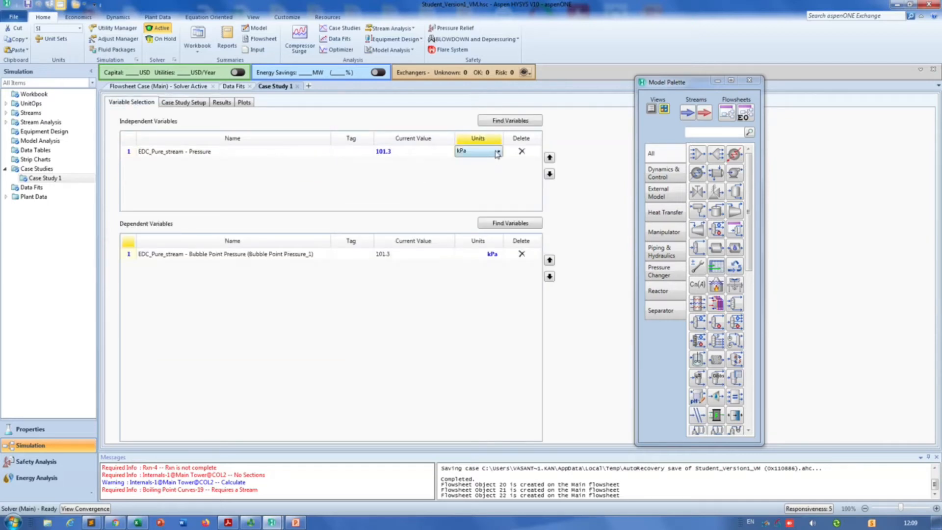
pyautogui.click(497, 153)
pyautogui.click(483, 212)
pyautogui.click(492, 256)
pyautogui.click(498, 255)
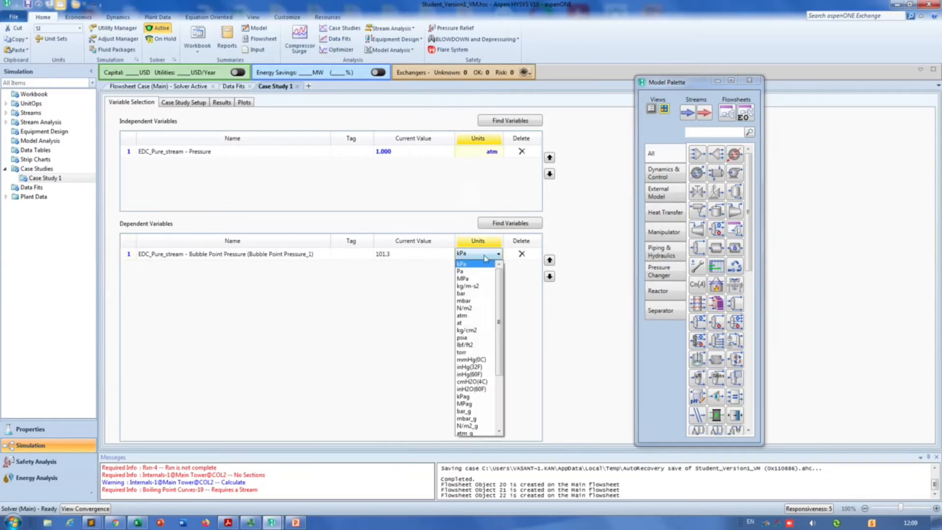
pyautogui.click(464, 315)
# - Set the EDC_Pure_stream pressure range in the case study setup from 1 to 35 atm with a step size of 1 atm
pyautogui.click(178, 102)
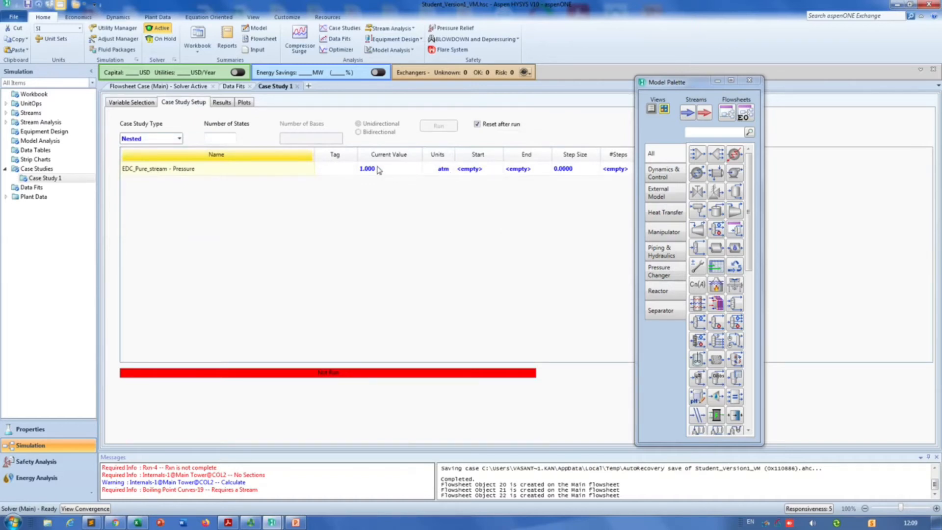
pyautogui.click(470, 172)
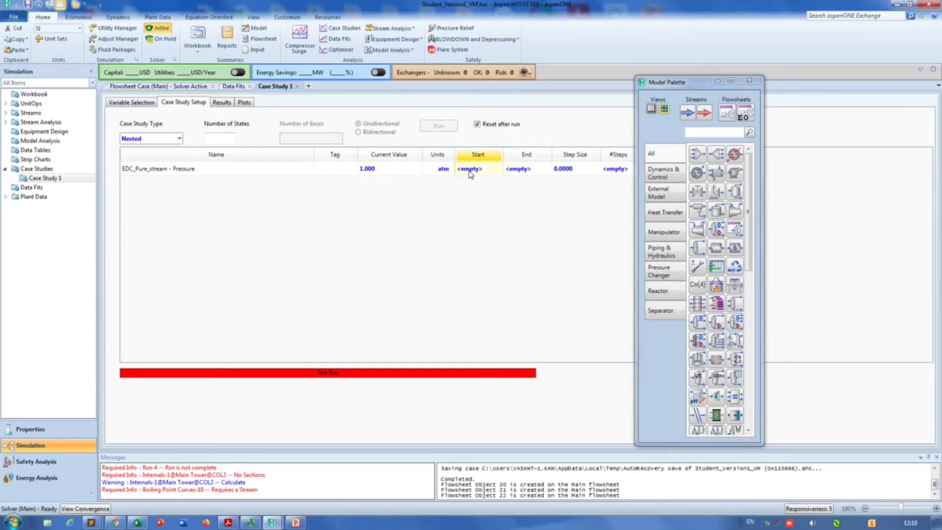
pyautogui.write('1')
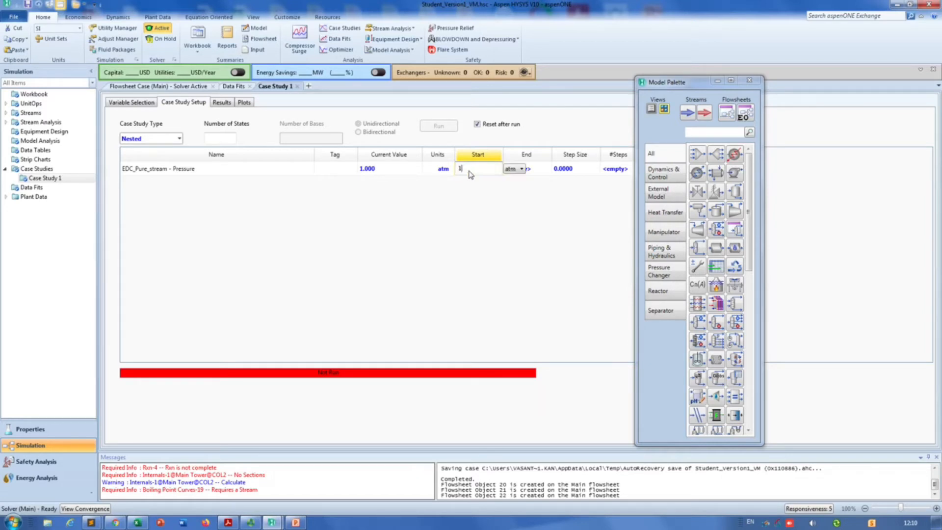
pyautogui.press('Return')
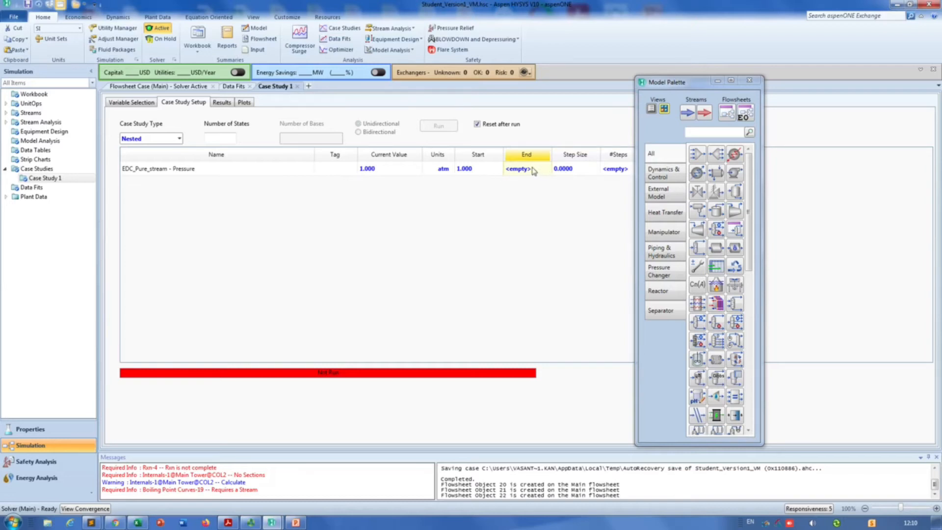
pyautogui.write('35')
pyautogui.press('Return')
pyautogui.write('1')
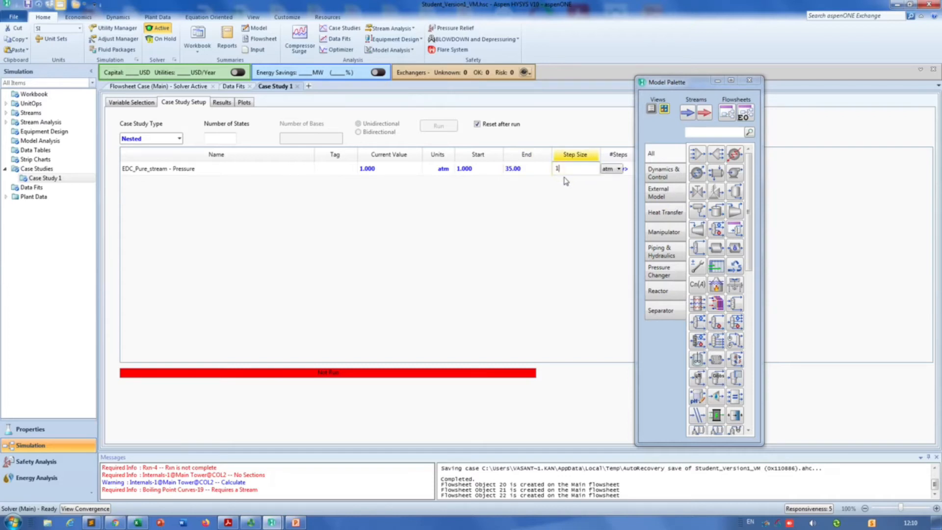
pyautogui.press('Return')
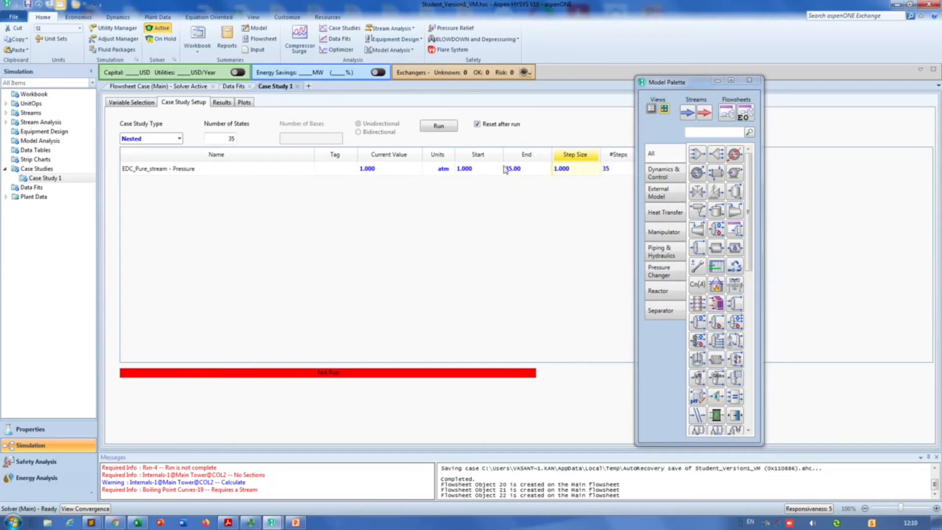
# - Run the case study, review the results table of pressure against bubble point pressure, and return to the setup
pyautogui.click(434, 127)
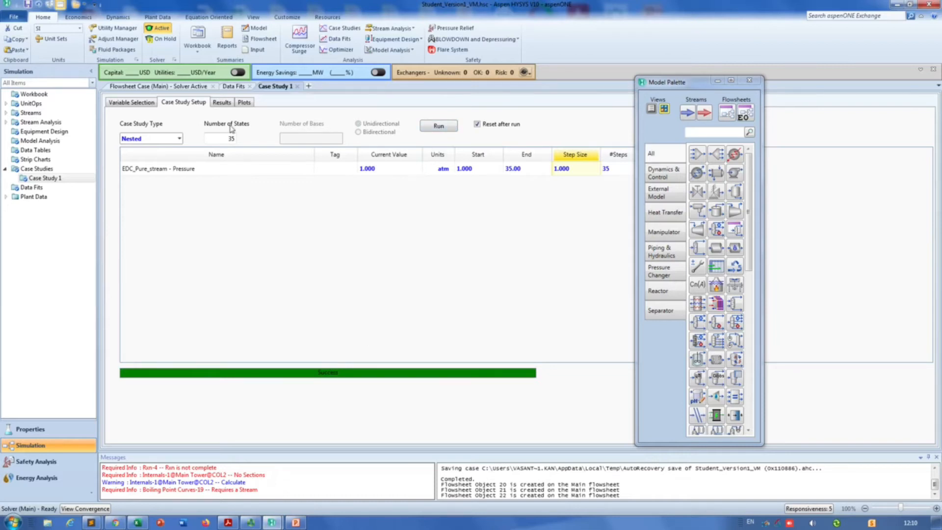
pyautogui.click(224, 104)
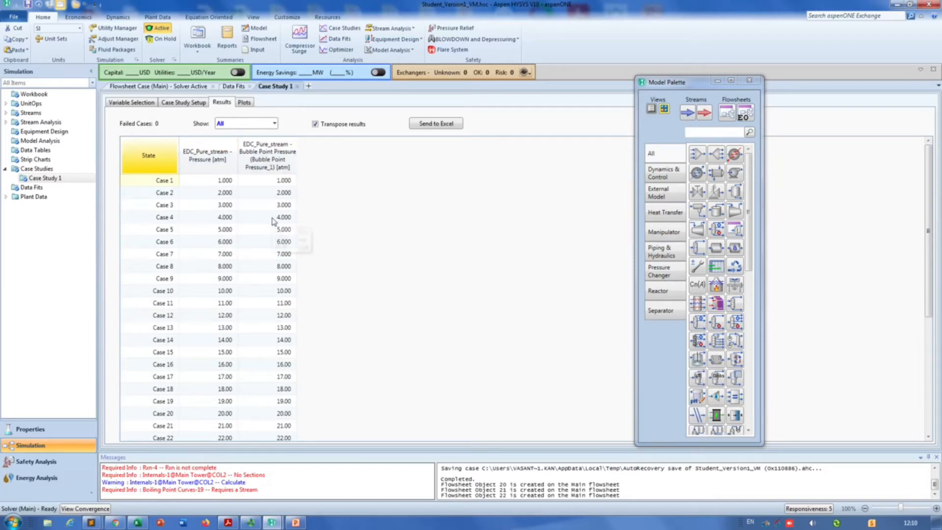
pyautogui.moveTo(274, 221)
pyautogui.click(183, 103)
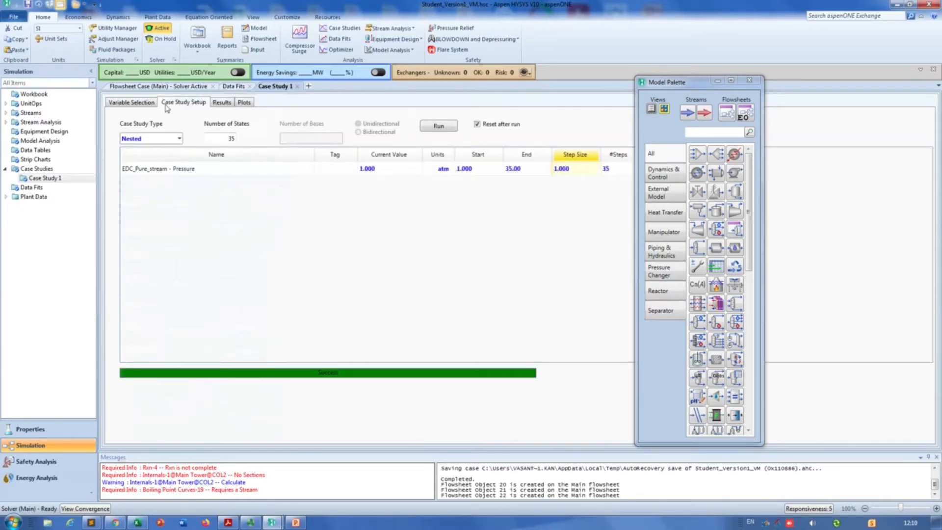
# - Replace the bubble point pressure with EDC_Pure_stream Temperature as the case study's dependent variable
pyautogui.click(135, 104)
pyautogui.click(506, 223)
pyautogui.moveTo(421, 229); pyautogui.dragTo(425, 253)
pyautogui.click(383, 271)
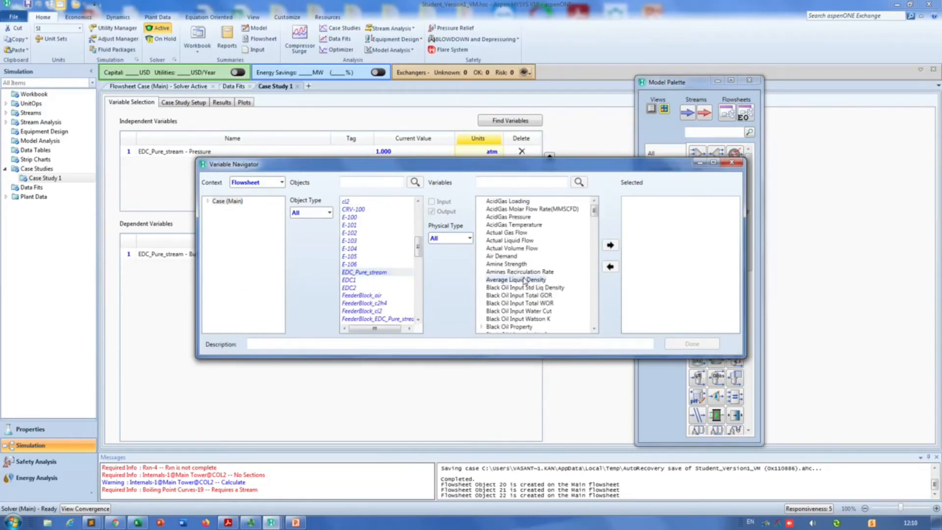
pyautogui.scroll(-20, 548, 327)
pyautogui.scroll(-20, 549, 328)
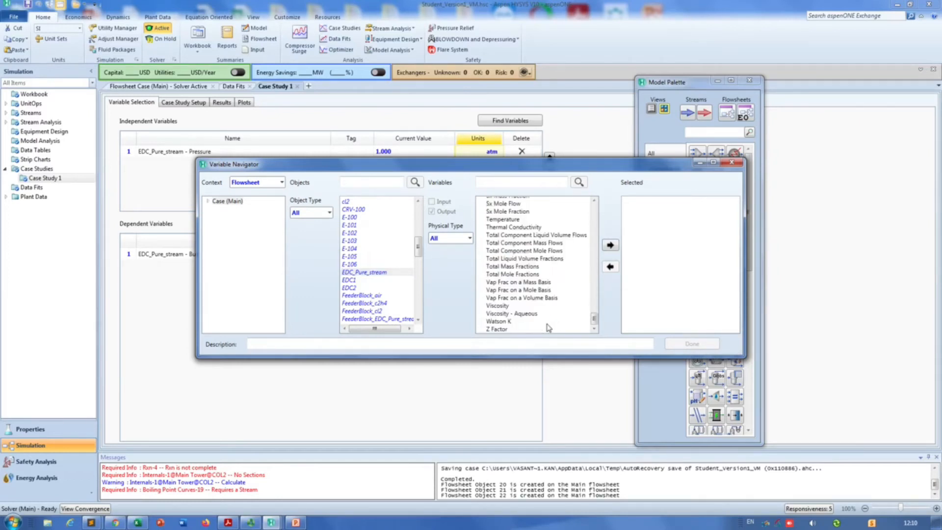
pyautogui.click(514, 220)
pyautogui.scroll(6, 567, 244)
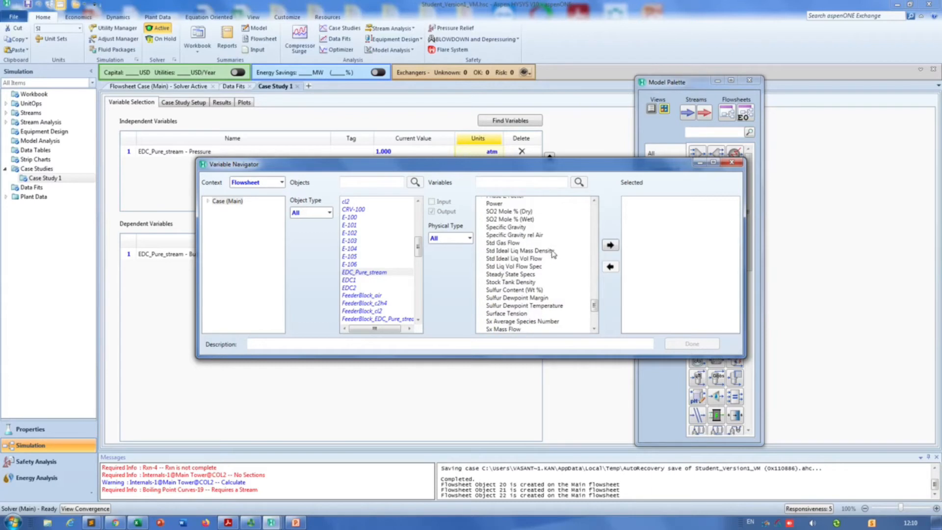
pyautogui.scroll(20, 571, 270)
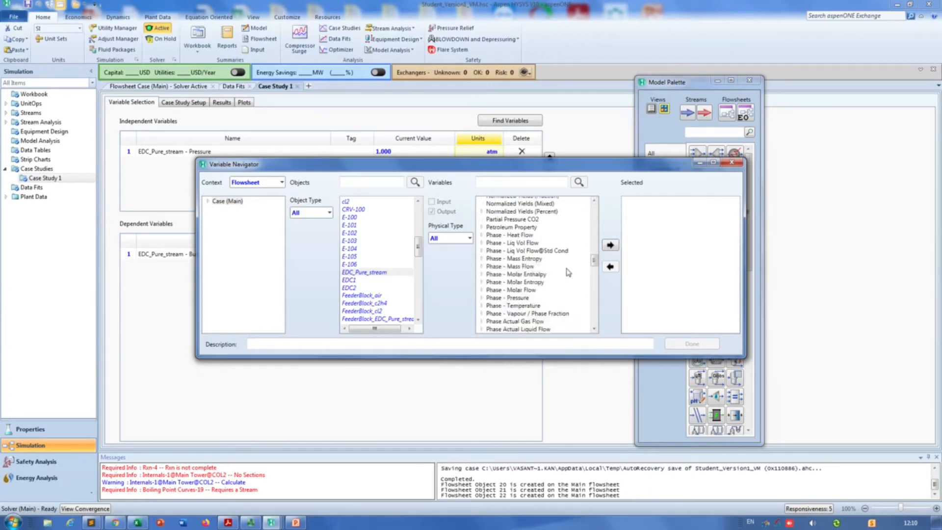
pyautogui.scroll(12, 567, 273)
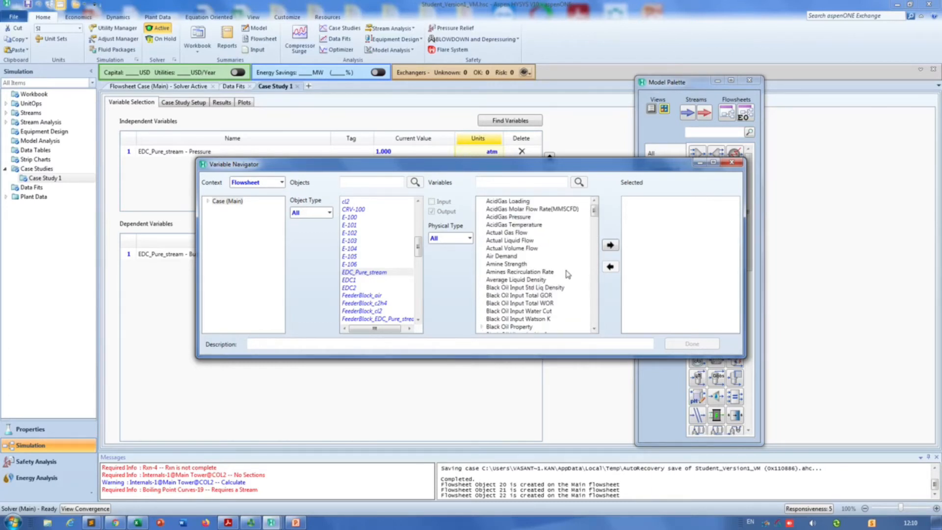
pyautogui.scroll(-10, 568, 273)
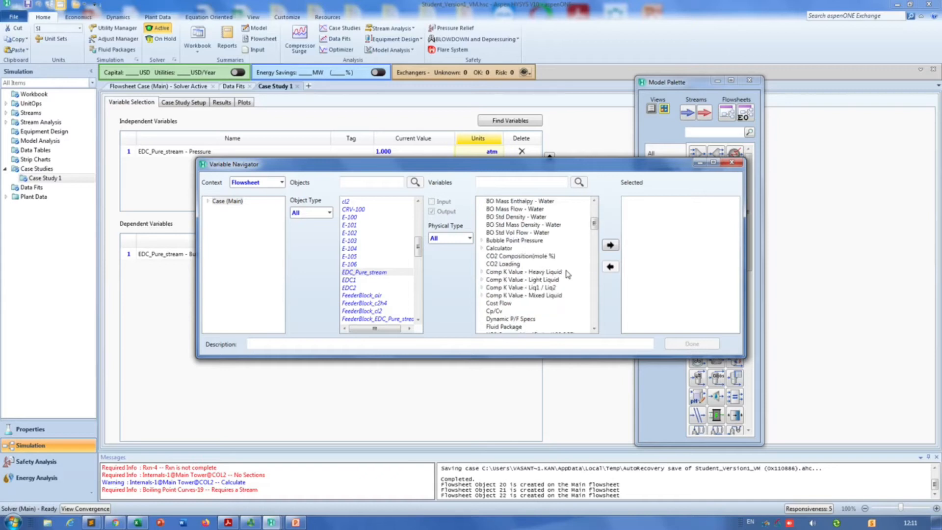
pyautogui.click(611, 245)
pyautogui.click(693, 343)
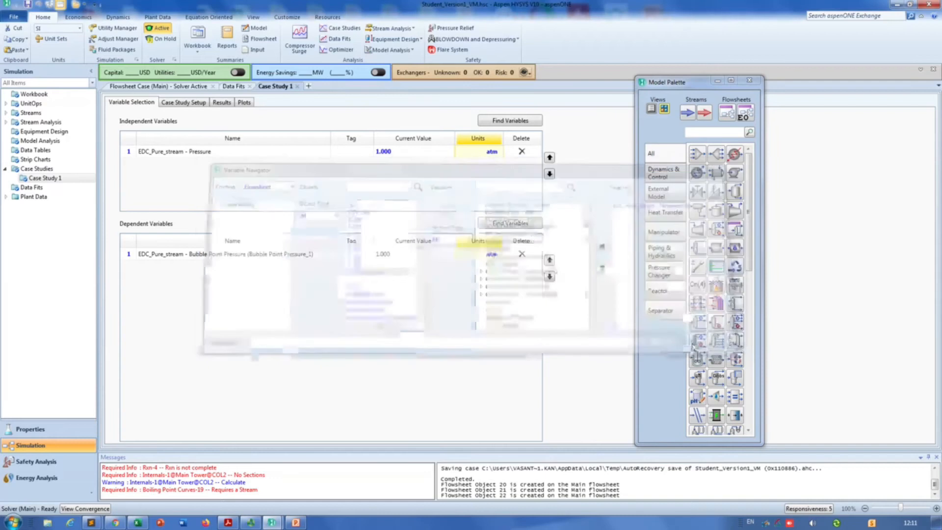
pyautogui.click(521, 253)
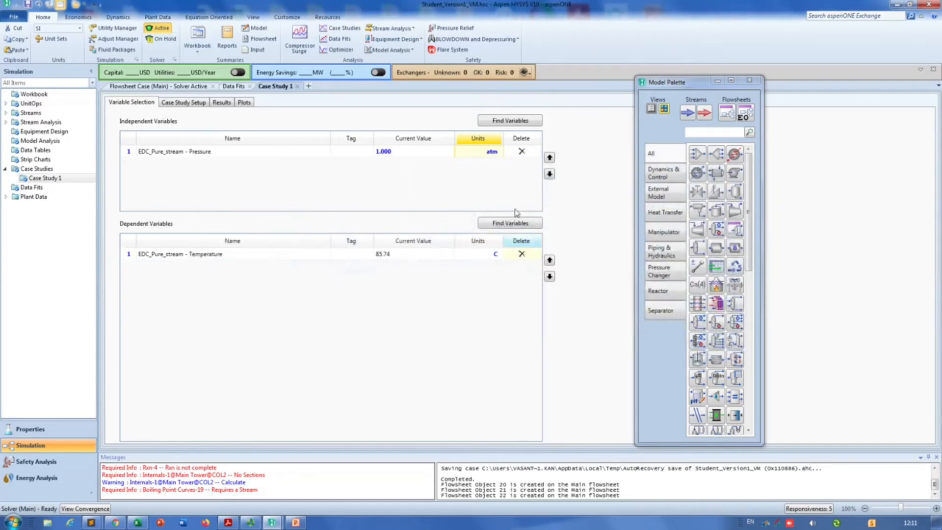
# - Run the case study again and review the results table of EDC_Pure_stream pressure against temperature
pyautogui.click(190, 104)
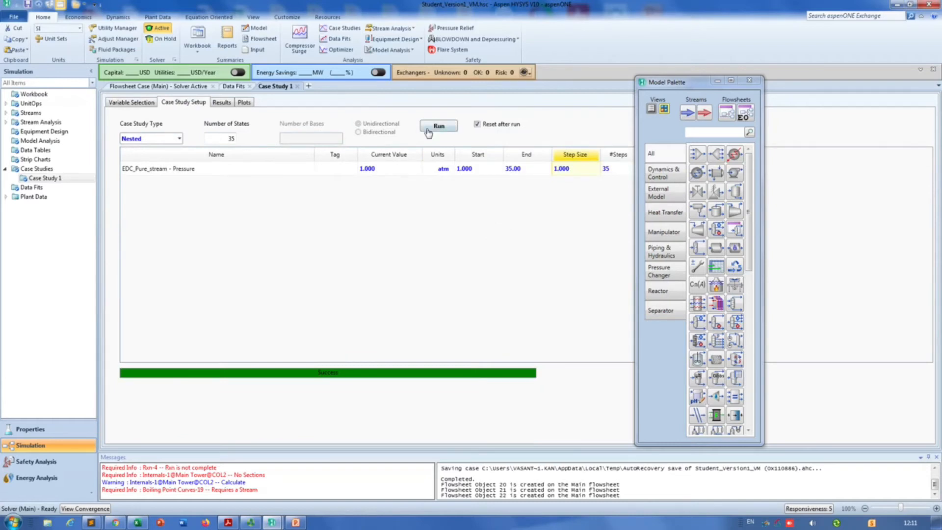
pyautogui.click(219, 104)
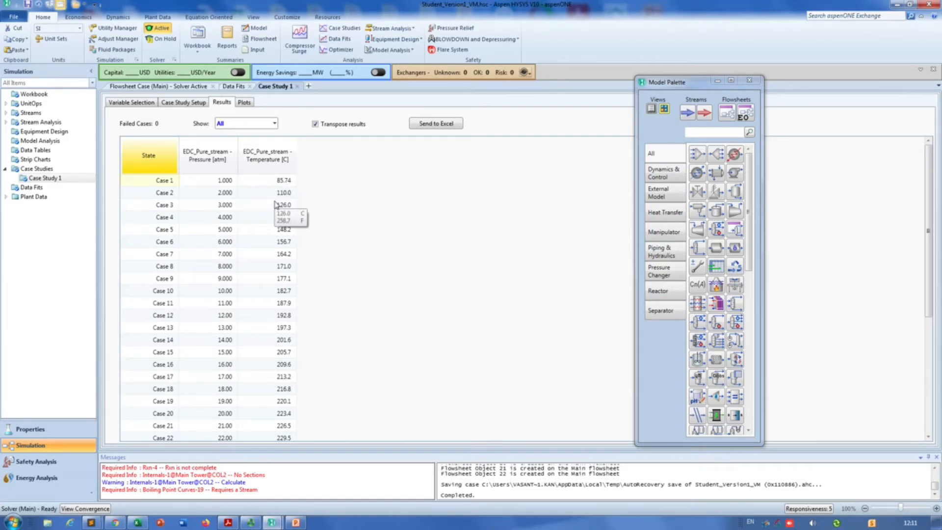
pyautogui.scroll(-1, 275, 205)
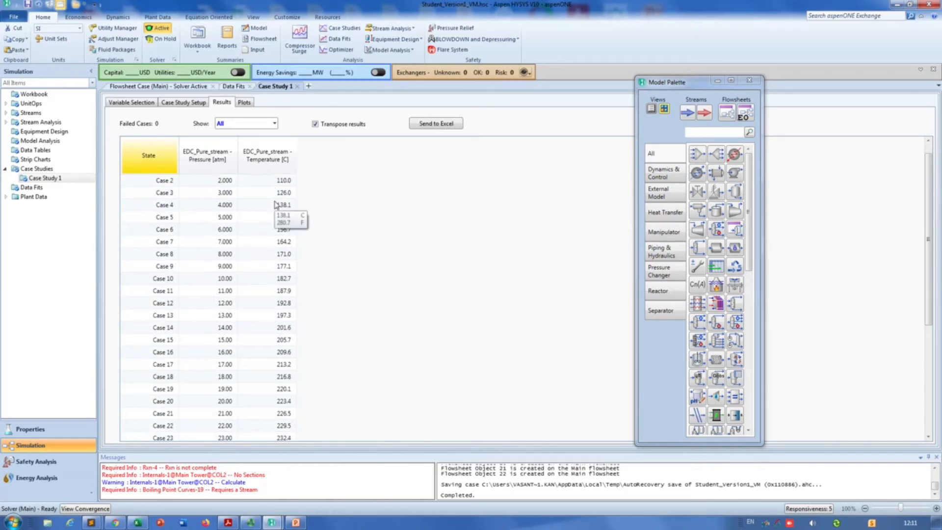
pyautogui.scroll(-13, 276, 204)
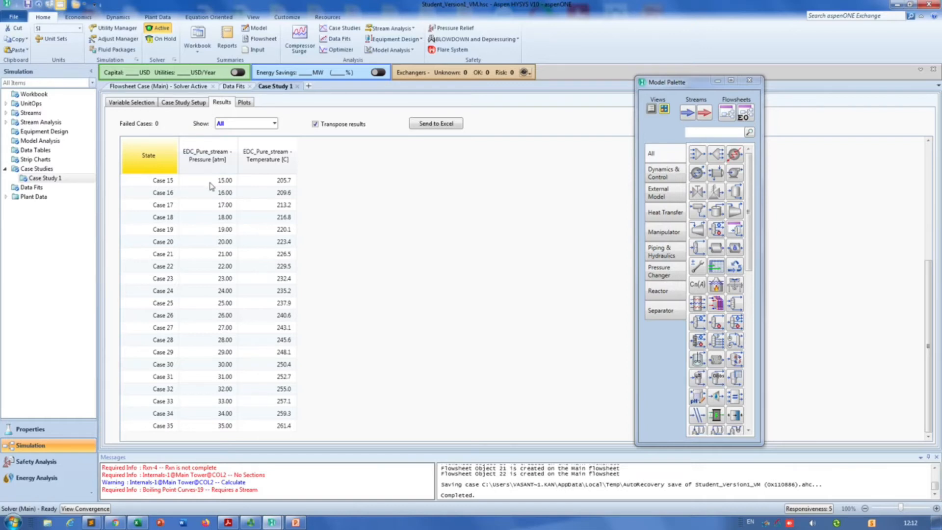
pyautogui.moveTo(213, 193)
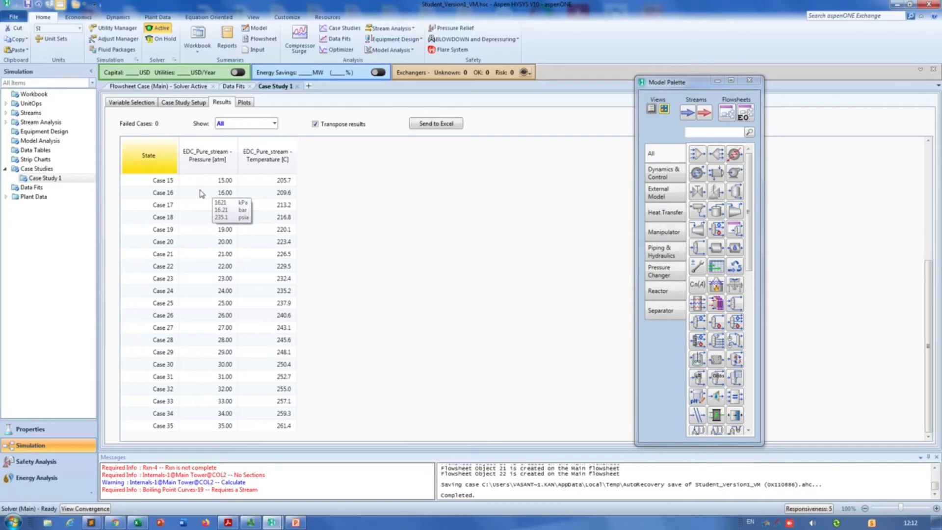
# - Copy the full case study results table and paste it into the blank Excel workbook at cell A1
pyautogui.moveTo(134, 149); pyautogui.dragTo(264, 164)
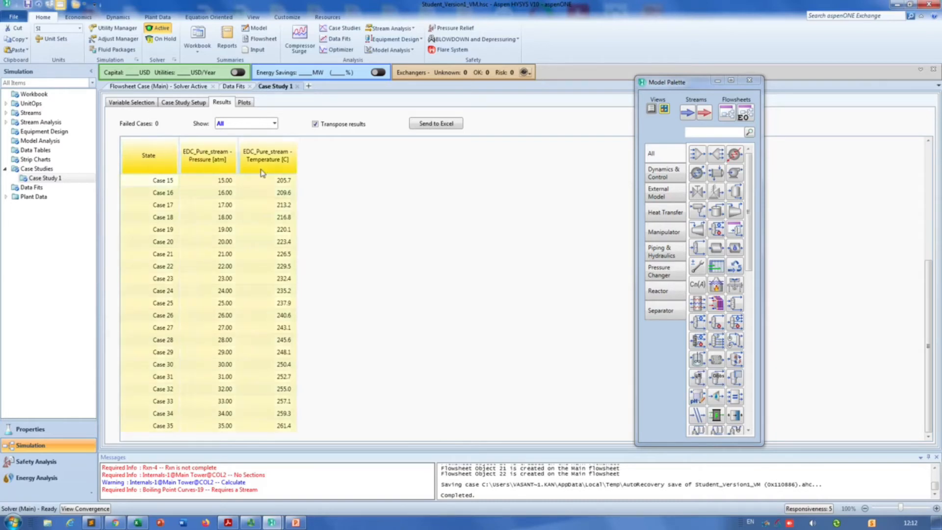
pyautogui.rightClick(264, 164)
pyautogui.click(308, 186)
pyautogui.click(140, 523)
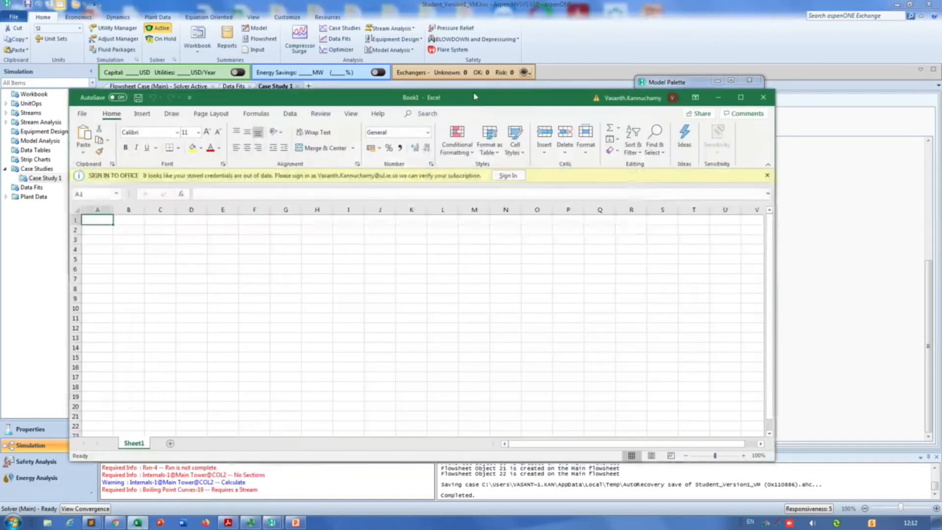
pyautogui.doubleClick(490, 97)
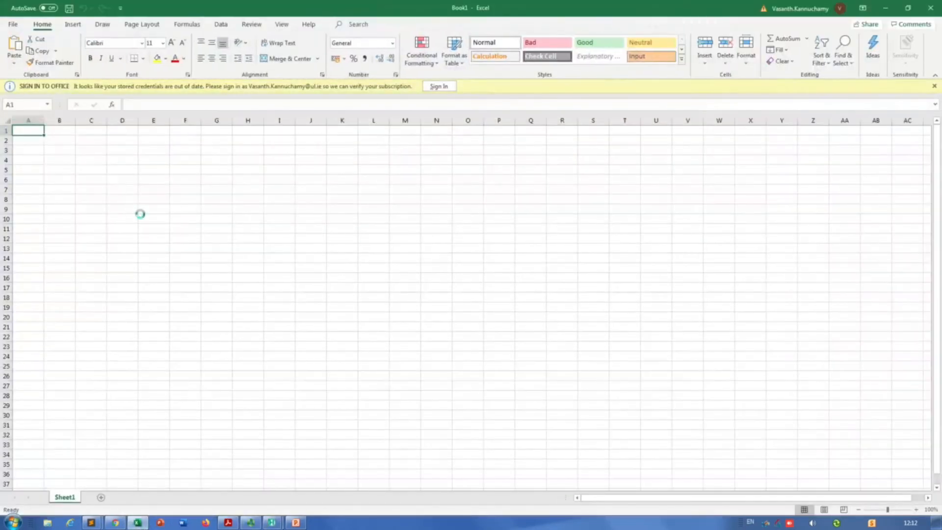
pyautogui.hotkey('ctrl', 'v')
# - Insert a blank row above the pasted data and enter the header P,atm in cell B1
pyautogui.click(6, 130)
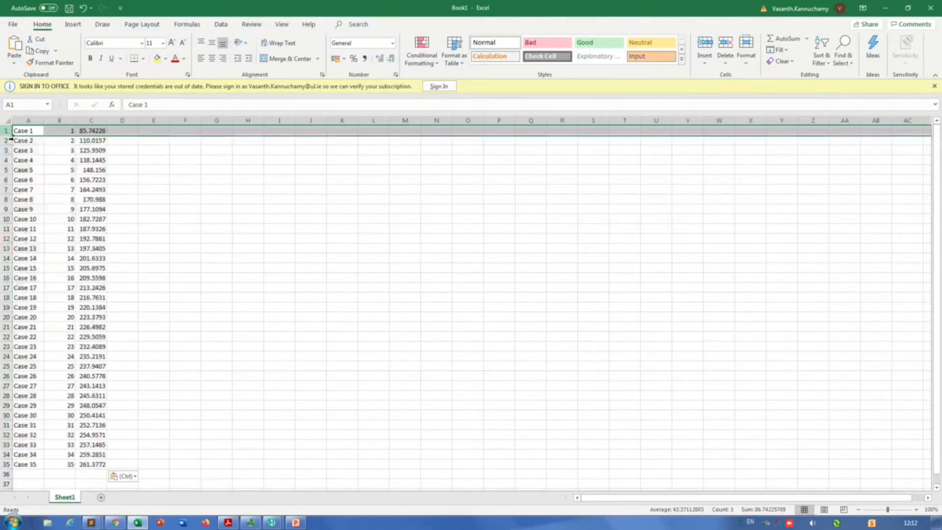
pyautogui.rightClick(6, 130)
pyautogui.click(31, 210)
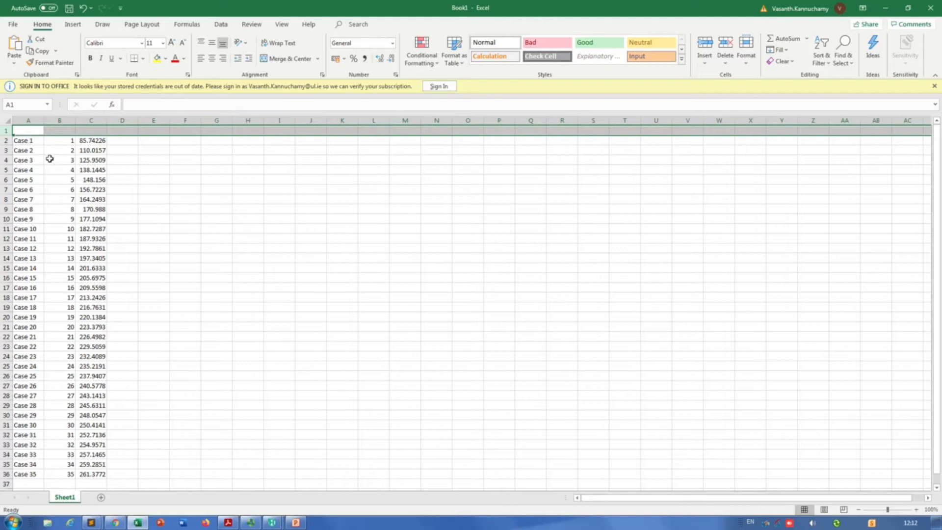
pyautogui.click(70, 131)
pyautogui.write('Press')
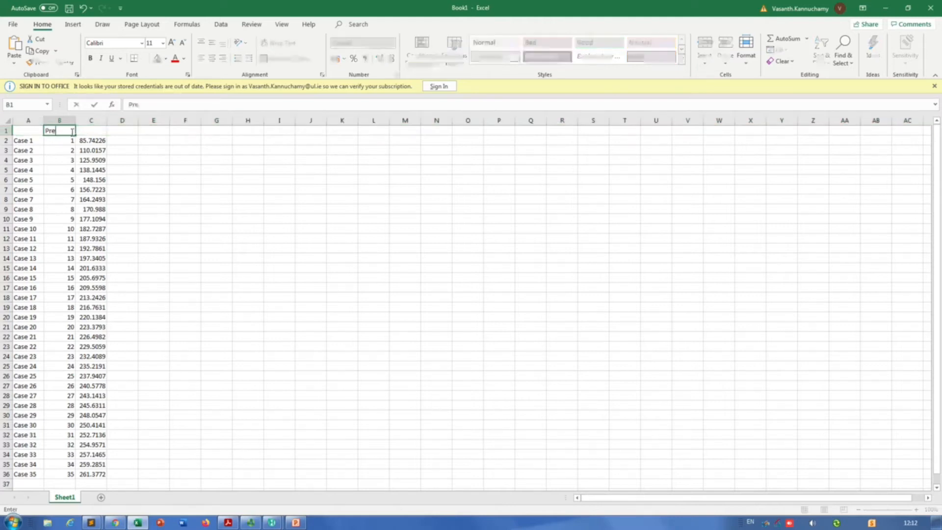
pyautogui.press('BackSpace')
pyautogui.press('BackSpace')
pyautogui.press('BackSpace')
pyautogui.write('atm')
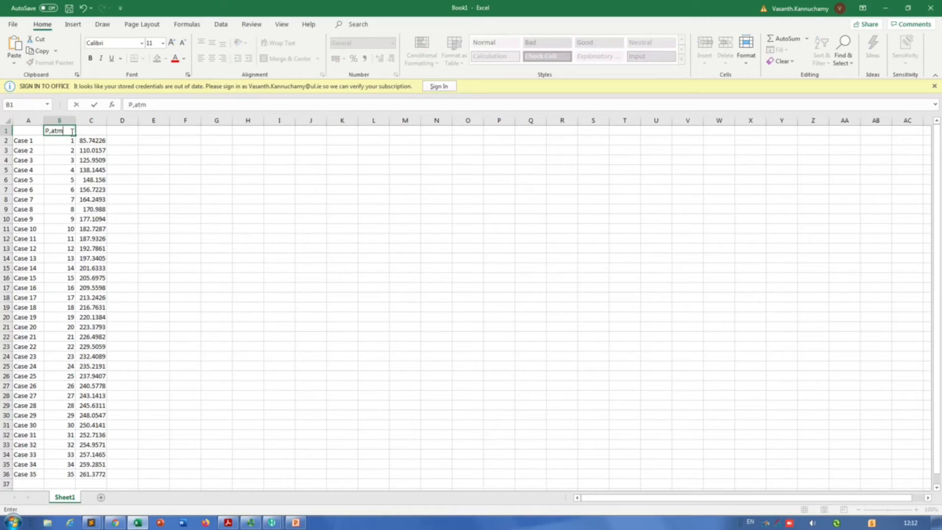
# - Enter the header Bubble point temperature, oC in cell C1 above the temperature values
pyautogui.press('Tab')
pyautogui.write('B')
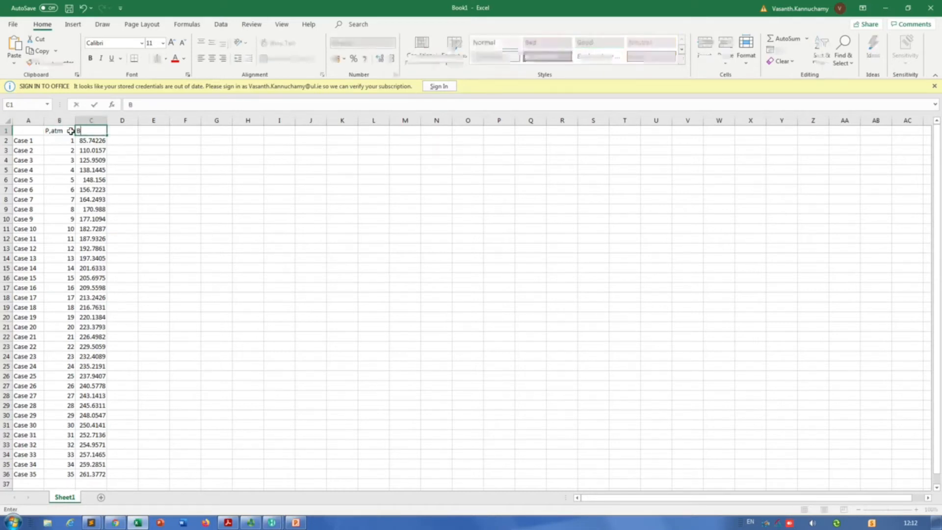
pyautogui.write('ubble point temperature, oC')
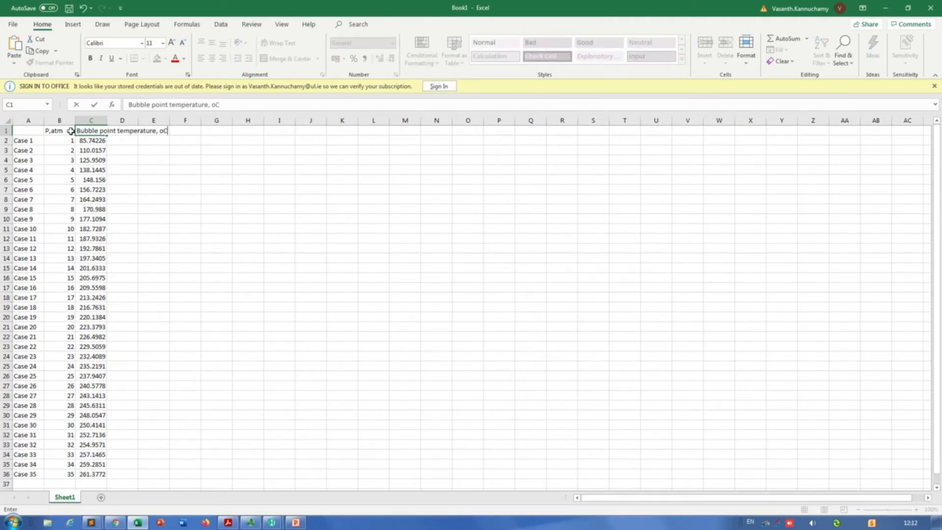
pyautogui.press('Return')
# - Insert another row above the headers and place the label EDC in cell C1 over the temperature column
pyautogui.click(8, 134)
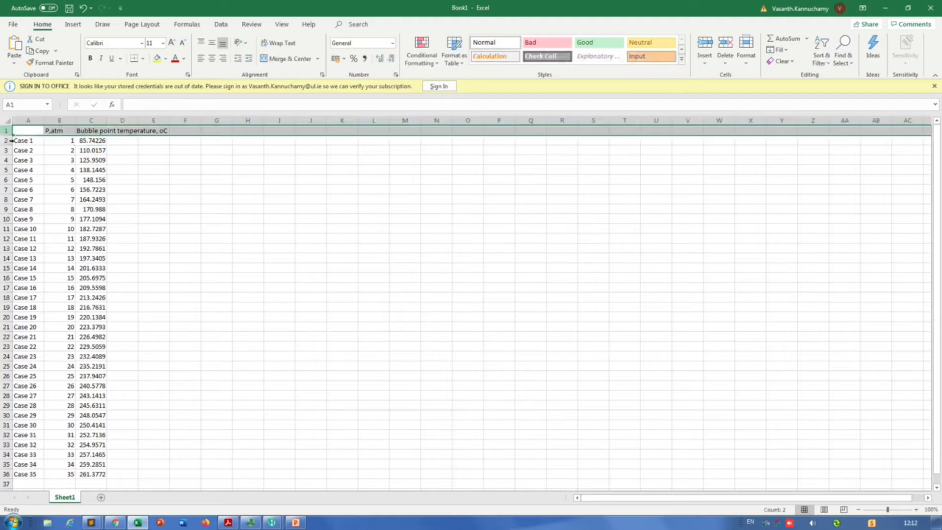
pyautogui.rightClick(7, 133)
pyautogui.click(30, 213)
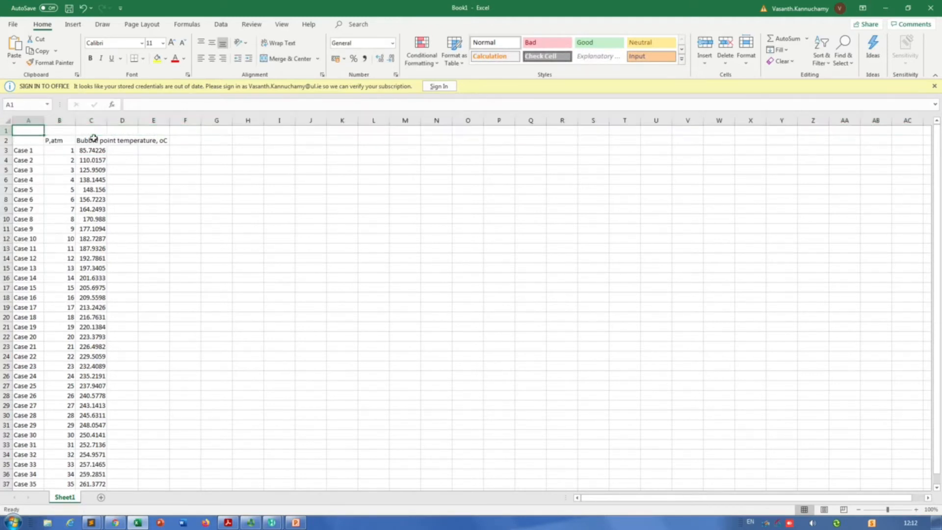
pyautogui.write('EDC')
pyautogui.press('Return')
pyautogui.press('Up')
pyautogui.hotkey('ctrl', 'c')
pyautogui.press('Right')
pyautogui.press('Right')
pyautogui.press('Return')
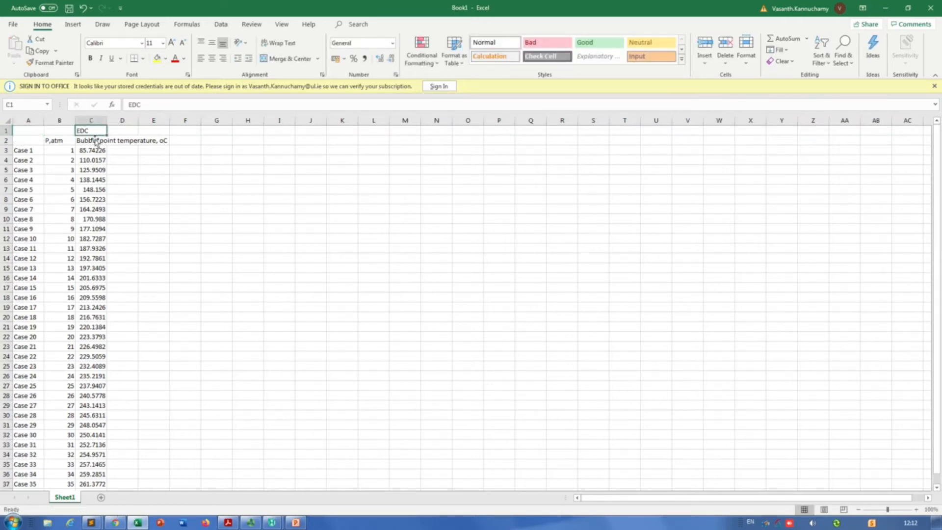
# - Create a markers-only scatter chart from the pressure and temperature data in B3:C37 and delete its chart title
pyautogui.press('Left')
pyautogui.press('Down')
pyautogui.press('Down')
pyautogui.hotkey('shift', 'Right')
pyautogui.hotkey('ctrl', 'shift', 'Down')
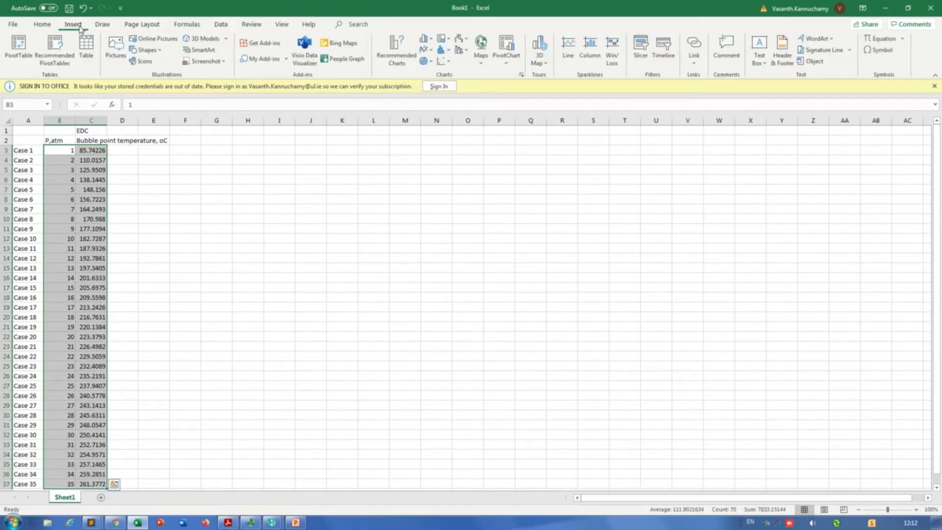
pyautogui.click(440, 61)
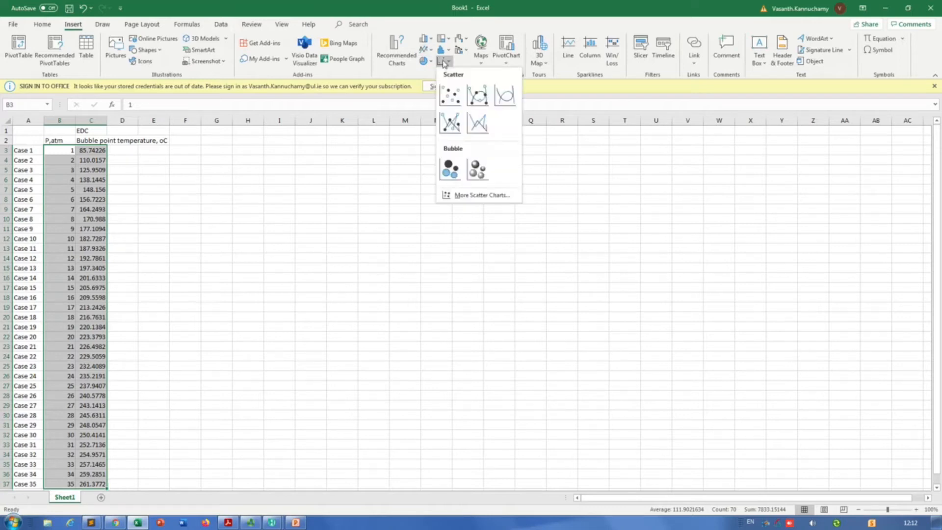
pyautogui.click(457, 90)
pyautogui.click(488, 248)
pyautogui.press('Delete')
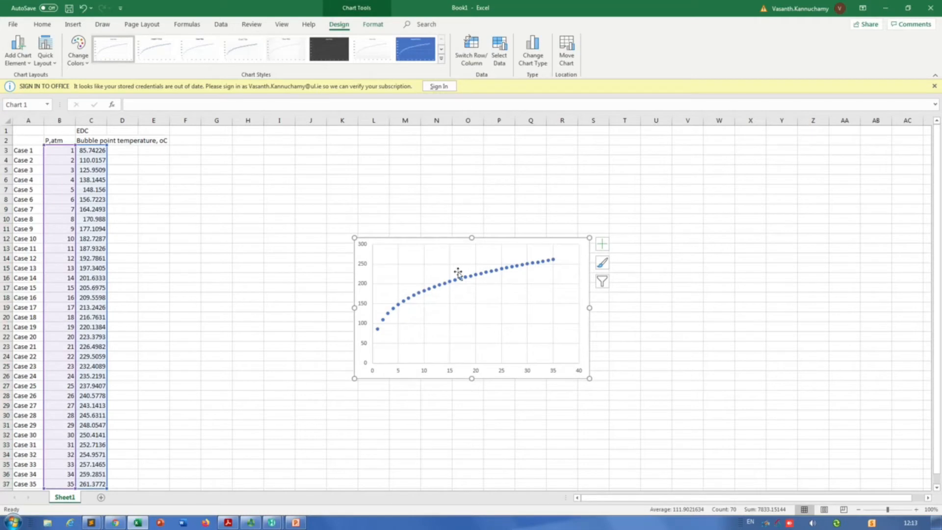
# - Try removing the gridlines from the scatter chart, and undo the deletion
pyautogui.click(451, 268)
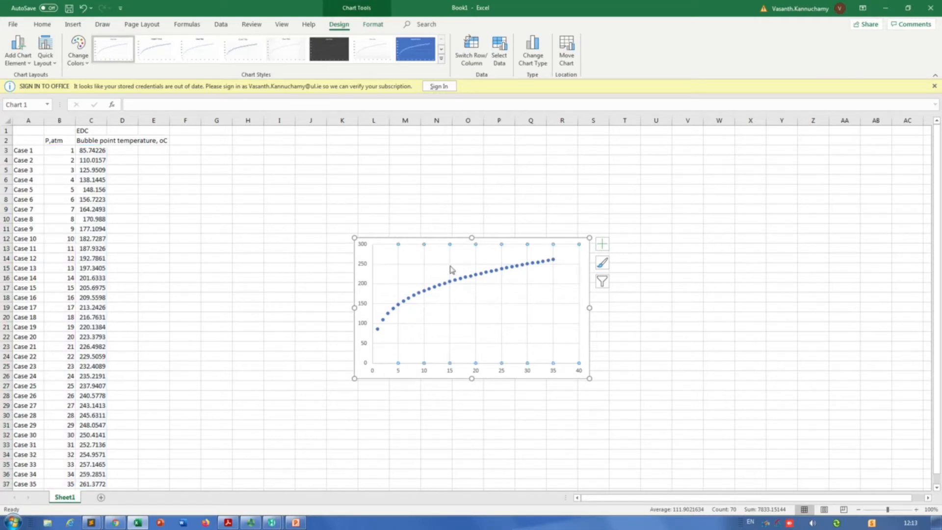
pyautogui.press('Delete')
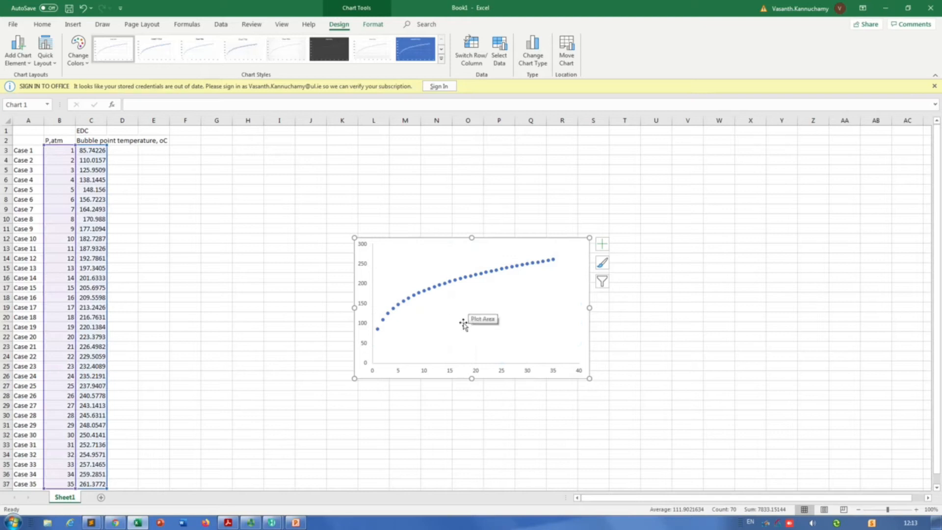
pyautogui.hotkey('ctrl', 'z')
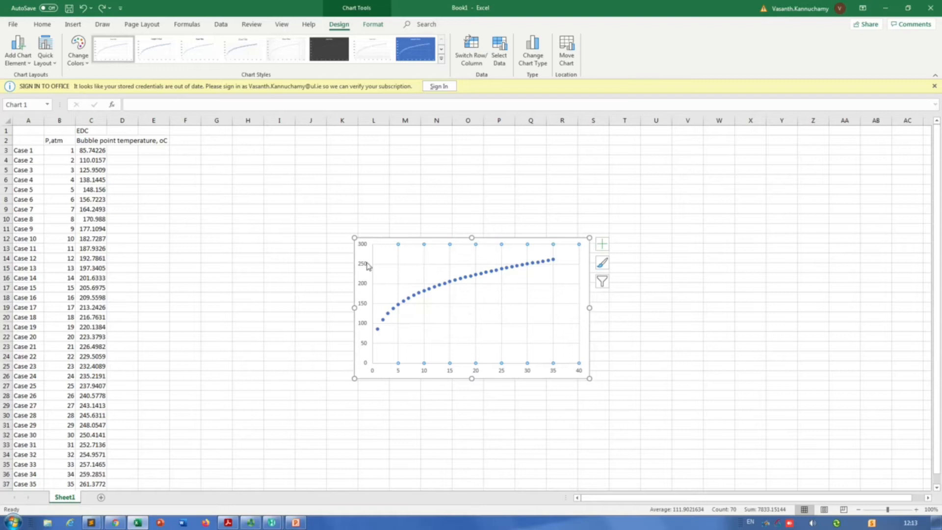
pyautogui.click(48, 58)
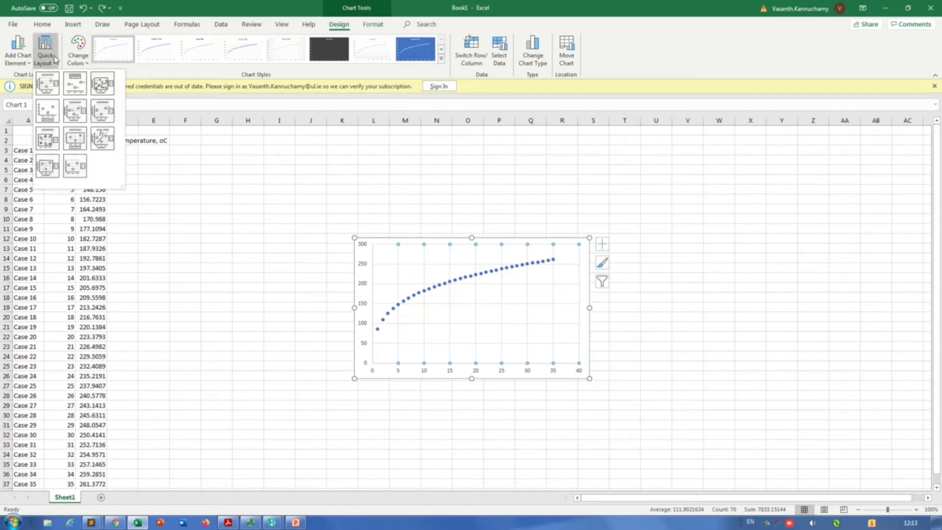
pyautogui.rightClick(412, 262)
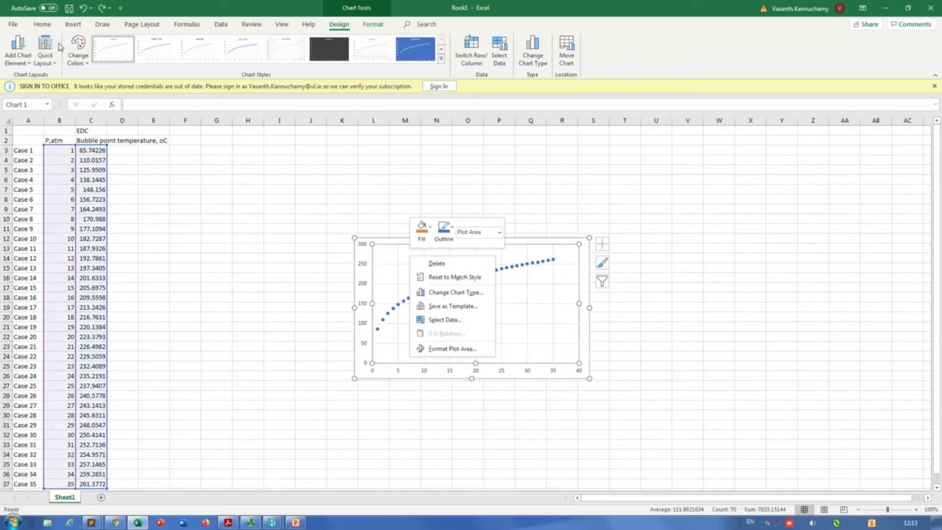
pyautogui.click(324, 23)
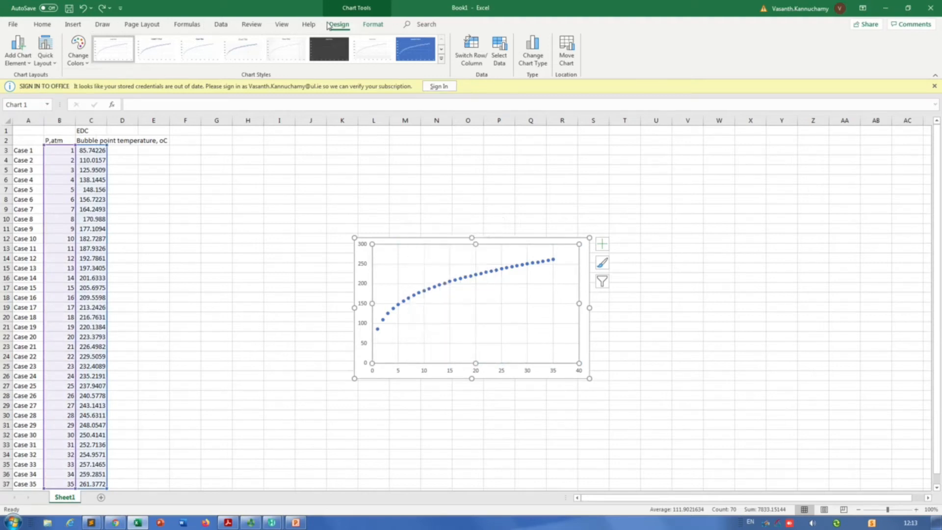
# - Add primary minor horizontal and primary minor vertical gridlines to the scatter chart, and enlarge and reposition the chart
pyautogui.click(20, 56)
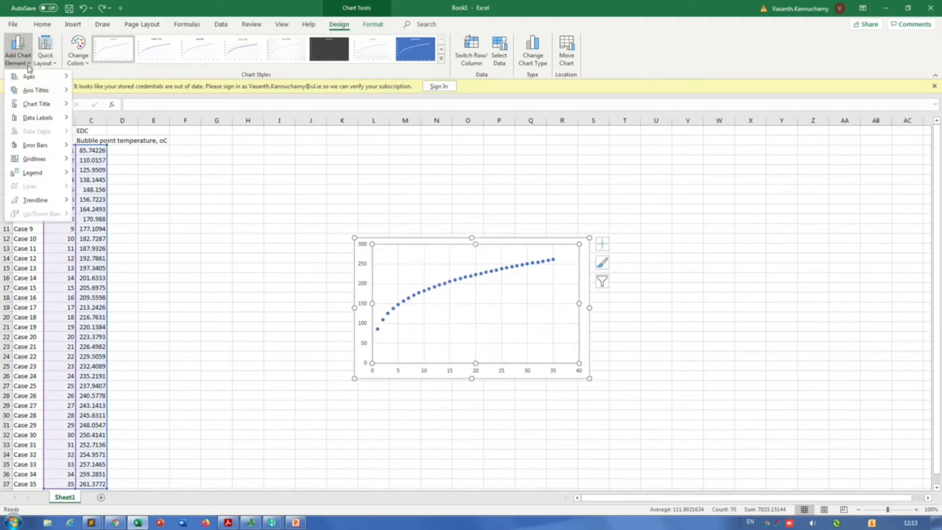
pyautogui.moveTo(42, 166)
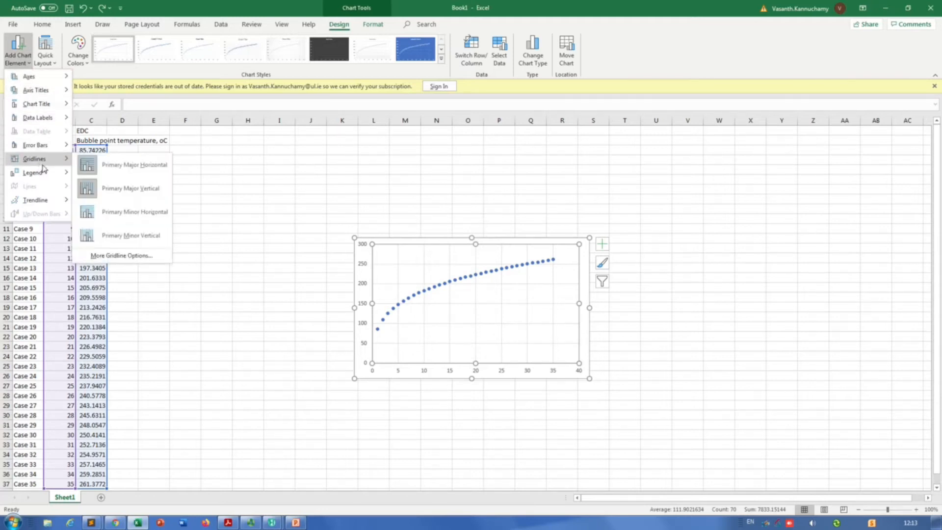
pyautogui.click(132, 212)
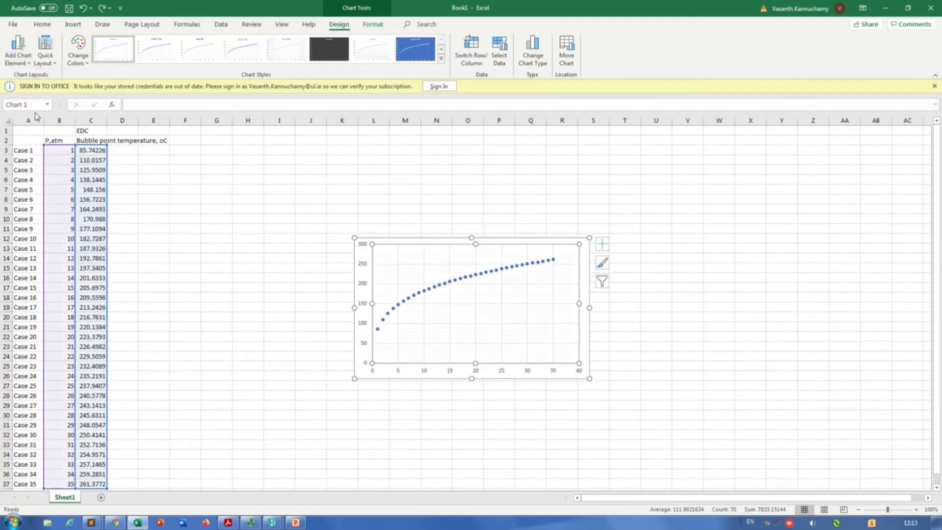
pyautogui.click(24, 59)
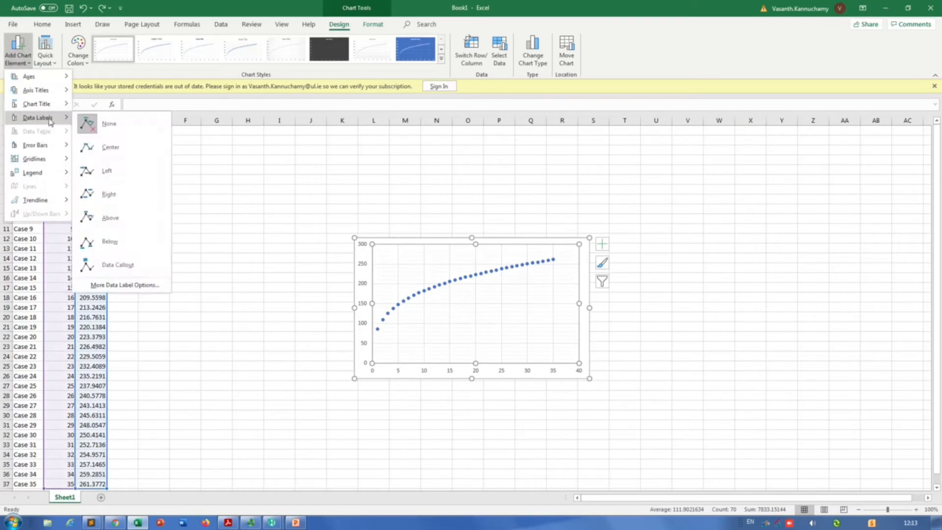
pyautogui.moveTo(43, 161)
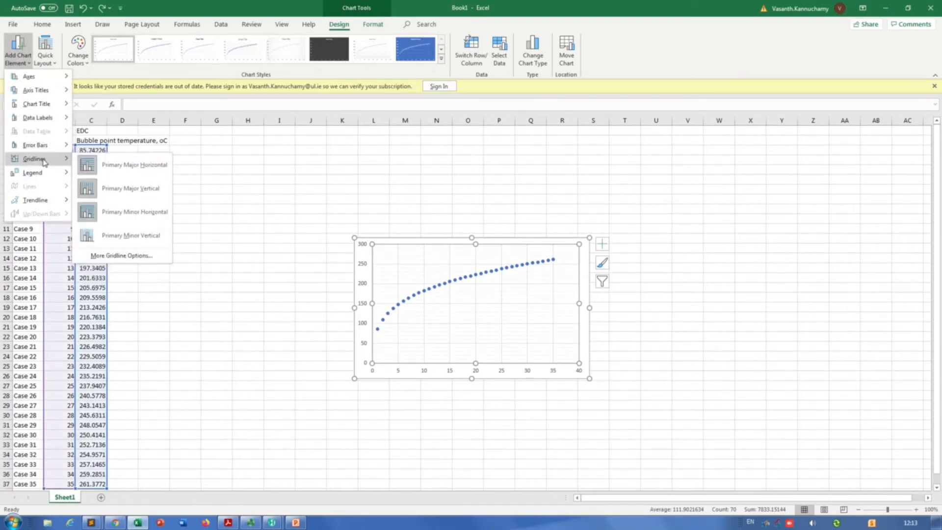
pyautogui.click(140, 236)
pyautogui.moveTo(591, 242); pyautogui.dragTo(696, 156)
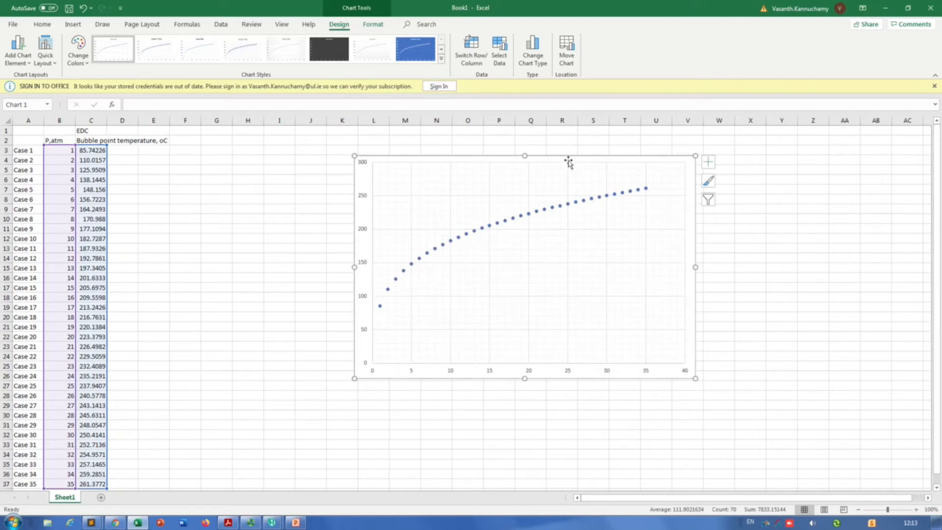
pyautogui.moveTo(571, 163); pyautogui.dragTo(599, 165)
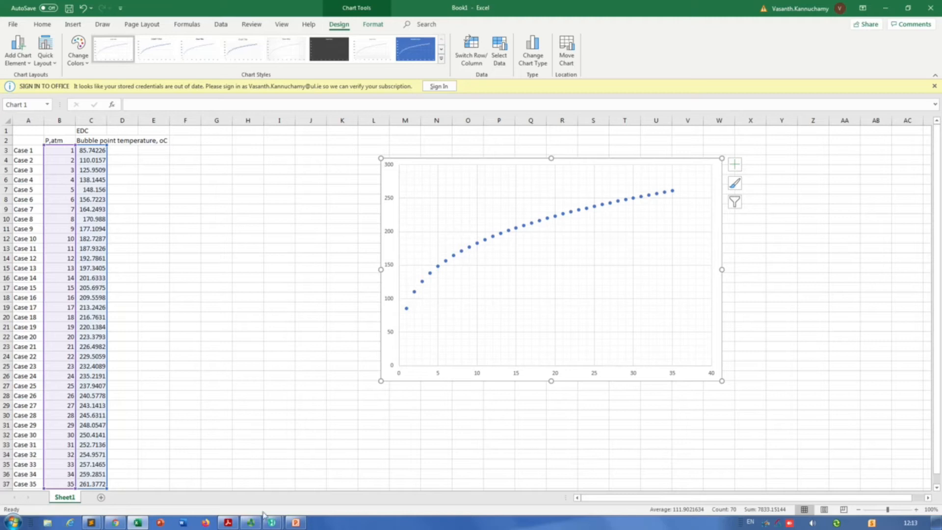
# - Switch to Aspen HYSYS and add a second case study for the pure VCM stream
pyautogui.moveTo(272, 521)
pyautogui.click(237, 475)
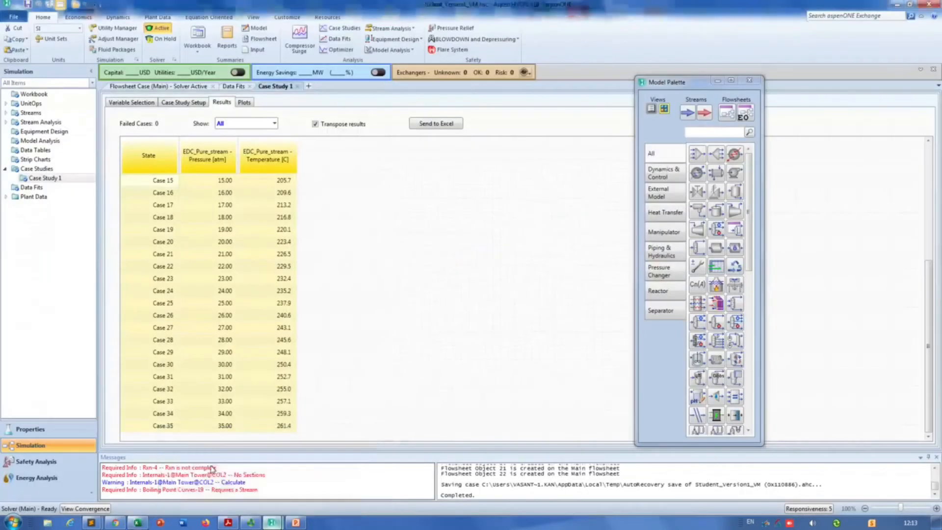
pyautogui.click(133, 102)
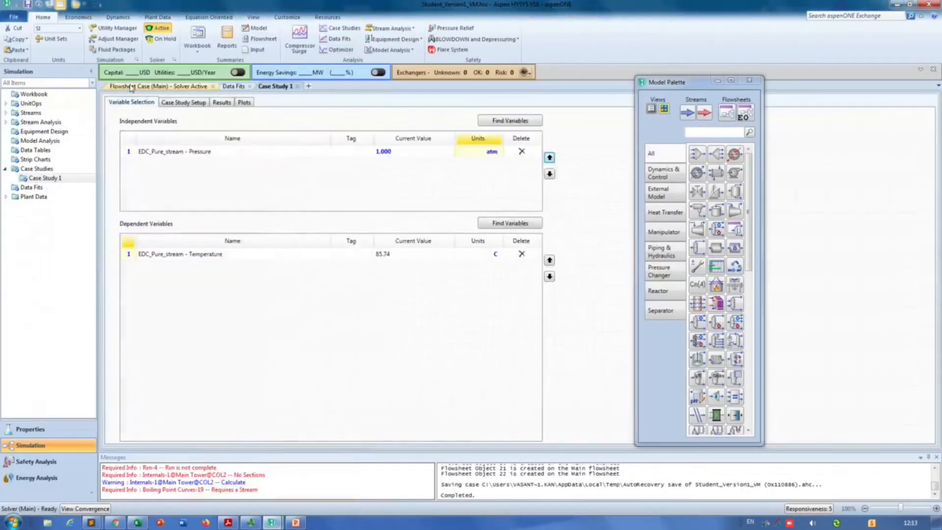
pyautogui.click(157, 86)
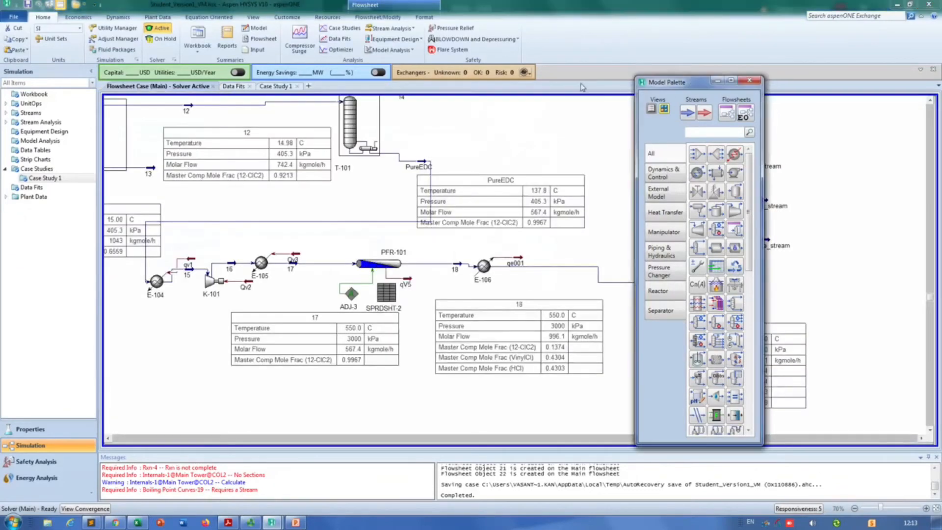
pyautogui.moveTo(690, 84); pyautogui.dragTo(470, 81)
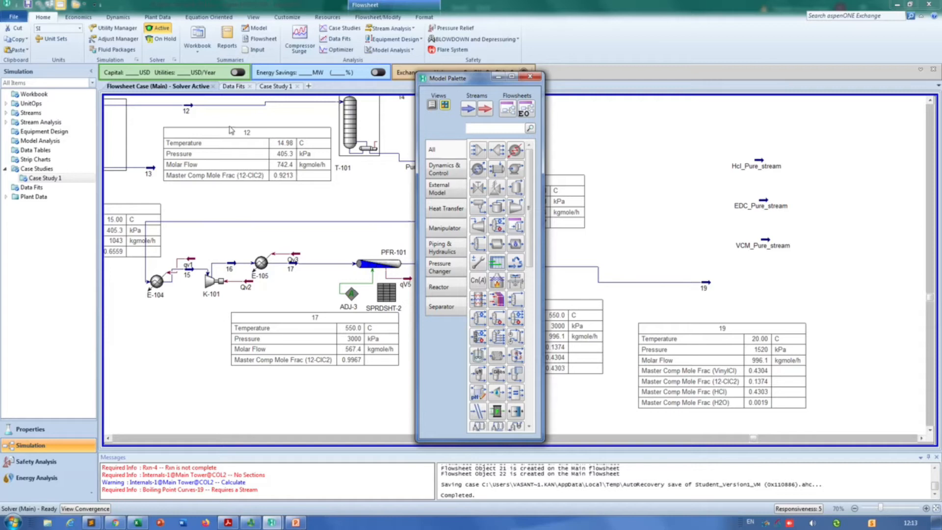
pyautogui.click(334, 34)
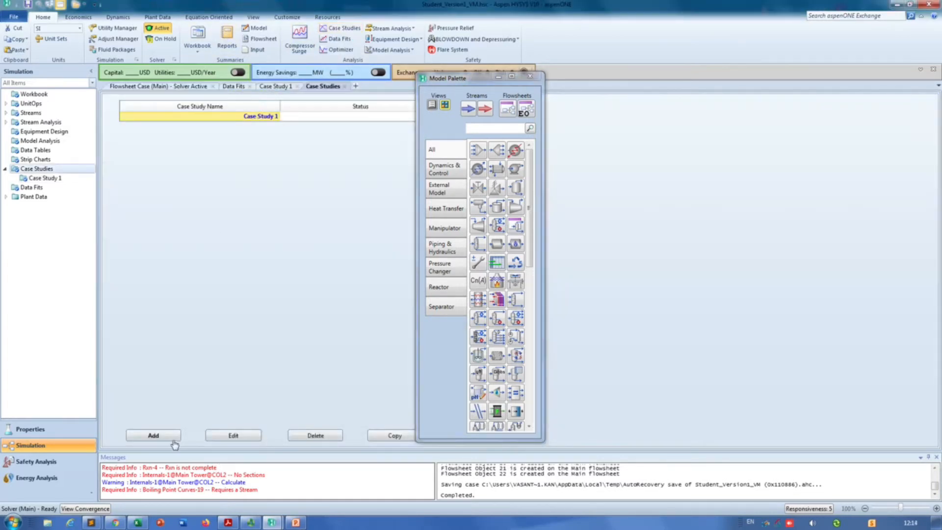
pyautogui.click(154, 435)
# - Add the BO Bubble Pt Pressure of VCM_Pure_stream as the independent variable of Case Study 2
pyautogui.moveTo(461, 79); pyautogui.dragTo(669, 78)
pyautogui.click(510, 120)
pyautogui.click(398, 289)
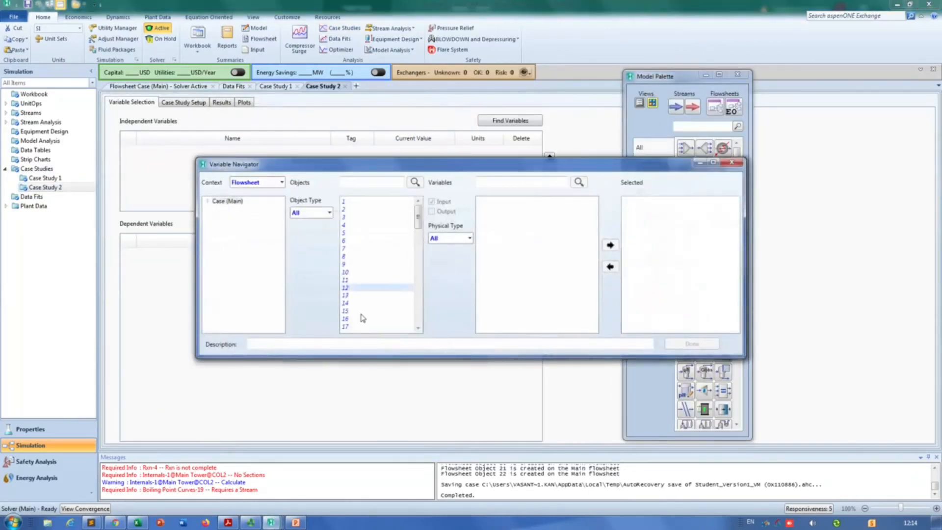
pyautogui.scroll(-12, 362, 318)
pyautogui.scroll(-12, 362, 314)
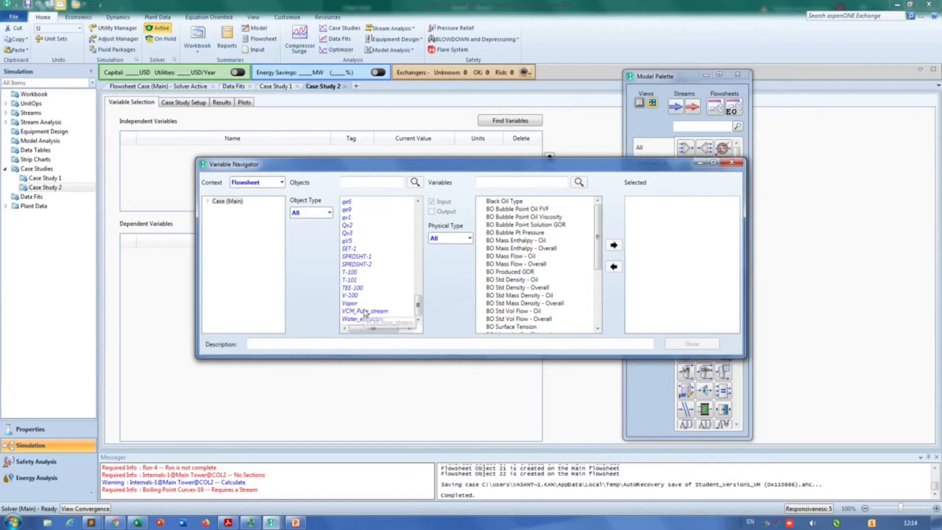
pyautogui.click(366, 311)
pyautogui.click(533, 280)
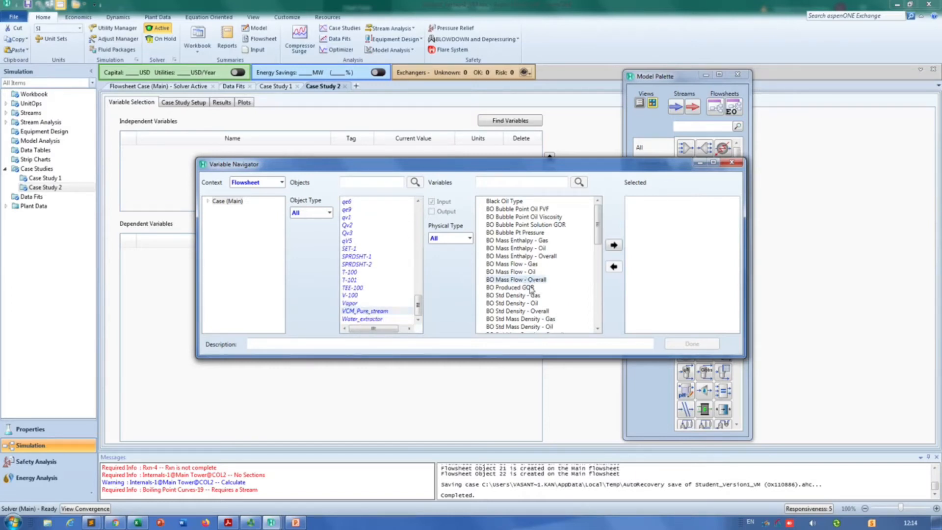
pyautogui.click(530, 233)
pyautogui.click(613, 245)
pyautogui.click(703, 349)
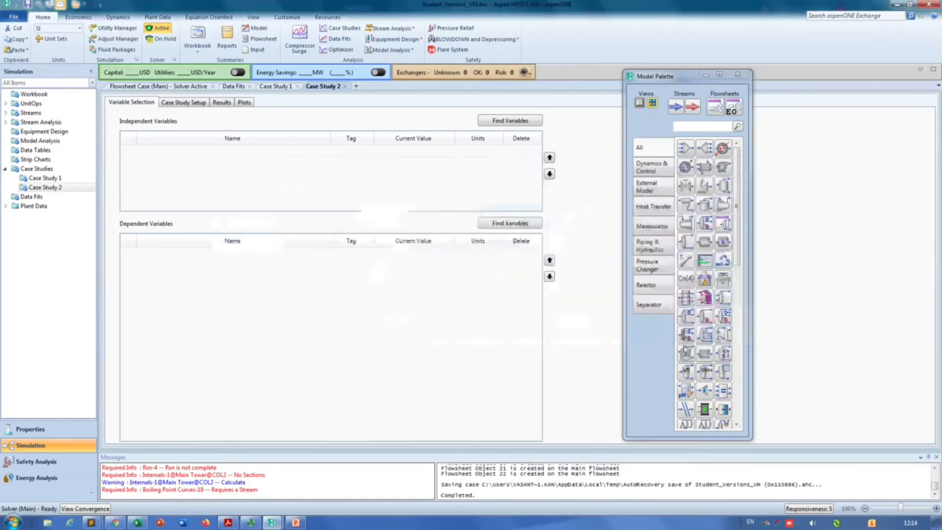
# - Add the Temperature of VCM_Pure_stream as the dependent variable of Case Study 2
pyautogui.click(511, 224)
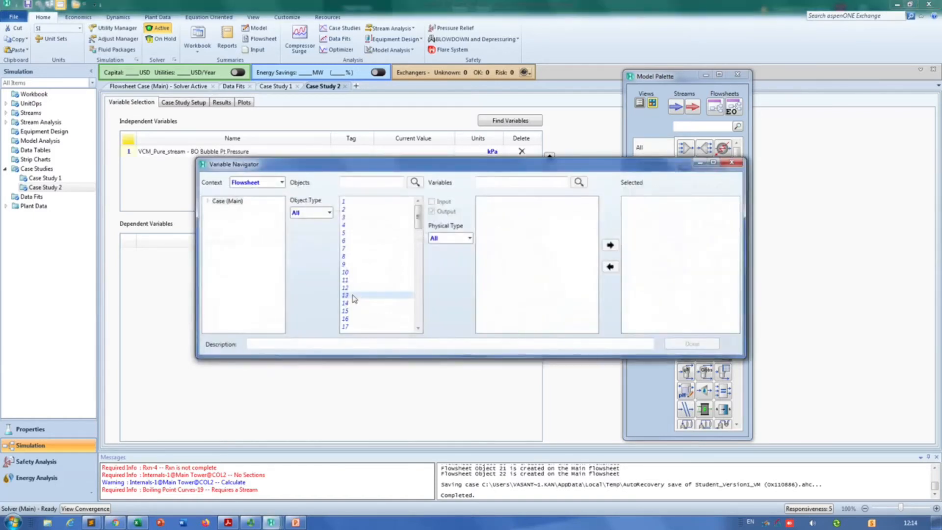
pyautogui.scroll(-15, 365, 301)
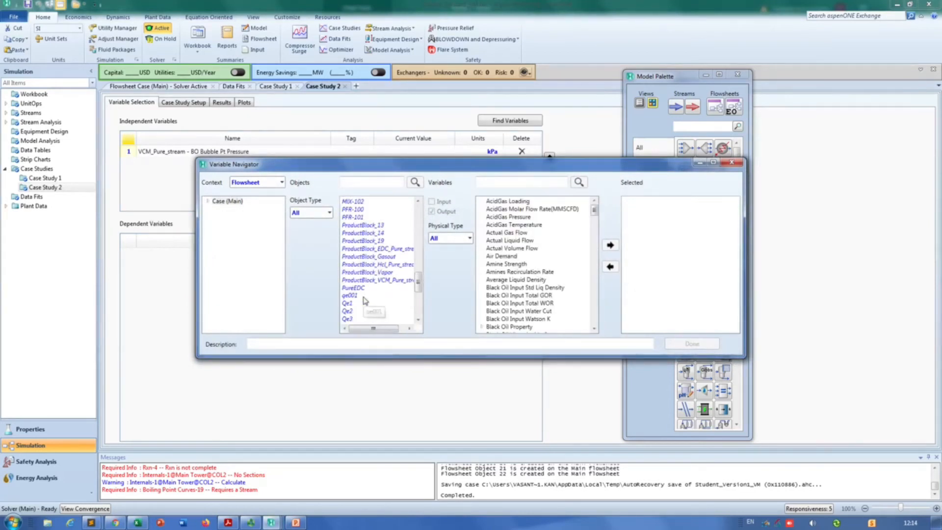
pyautogui.scroll(-5, 365, 301)
pyautogui.click(368, 312)
pyautogui.scroll(-15, 534, 290)
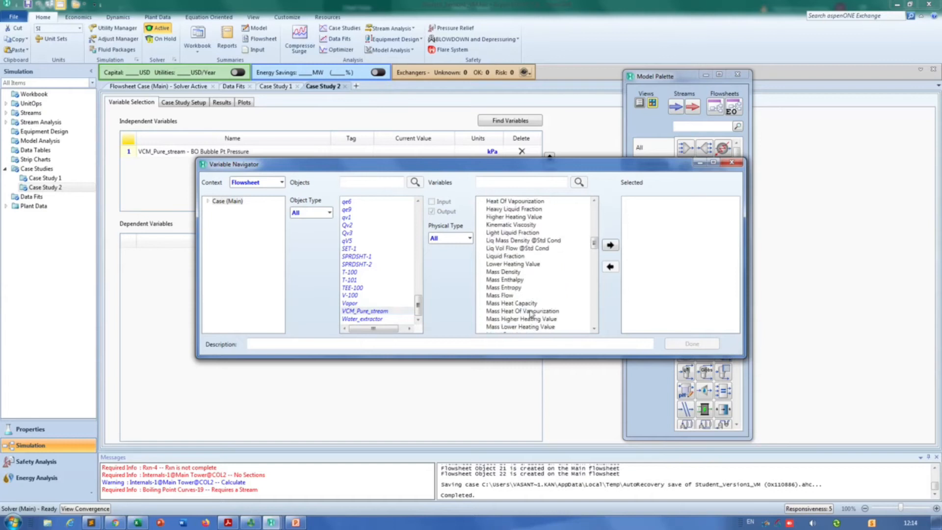
pyautogui.scroll(-15, 530, 312)
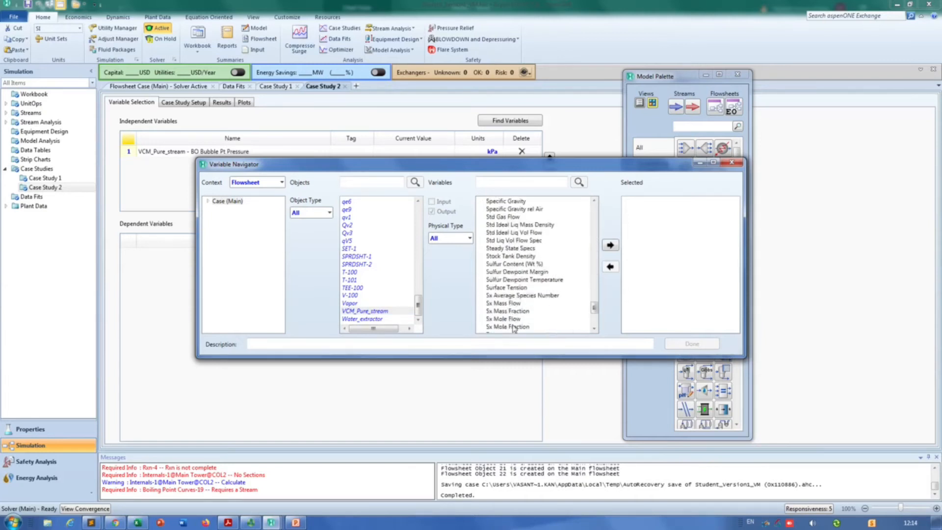
pyautogui.click(513, 290)
pyautogui.click(610, 244)
pyautogui.click(710, 344)
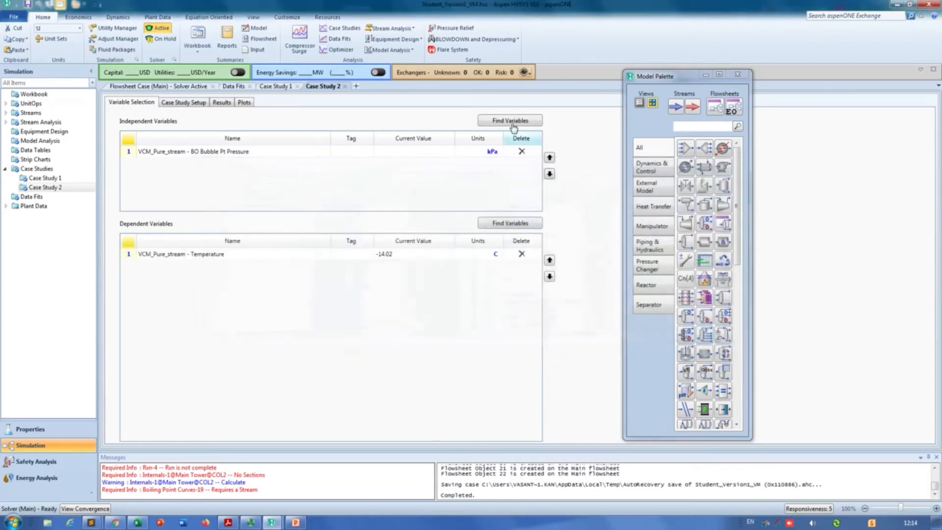
# - Set the units of the independent pressure variable to atm and check its row in the case study setup
pyautogui.click(184, 103)
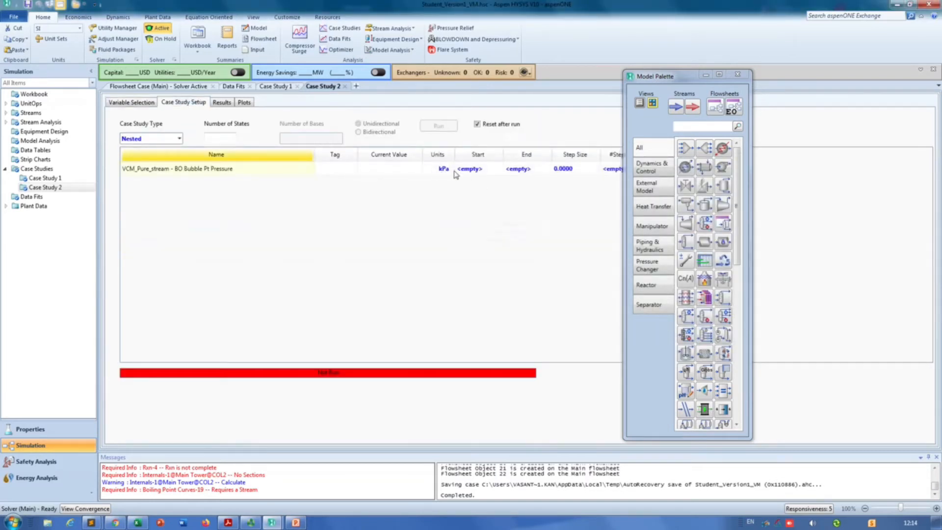
pyautogui.click(126, 103)
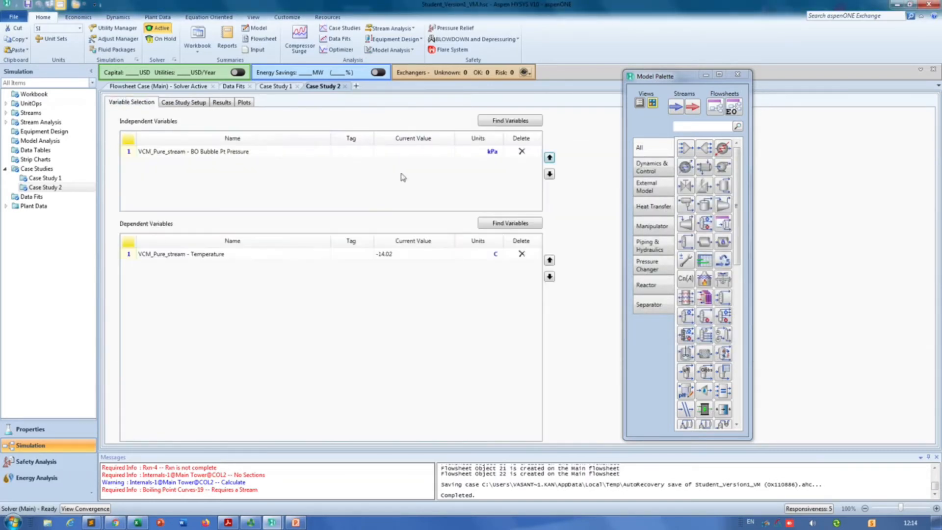
pyautogui.click(493, 154)
pyautogui.click(498, 151)
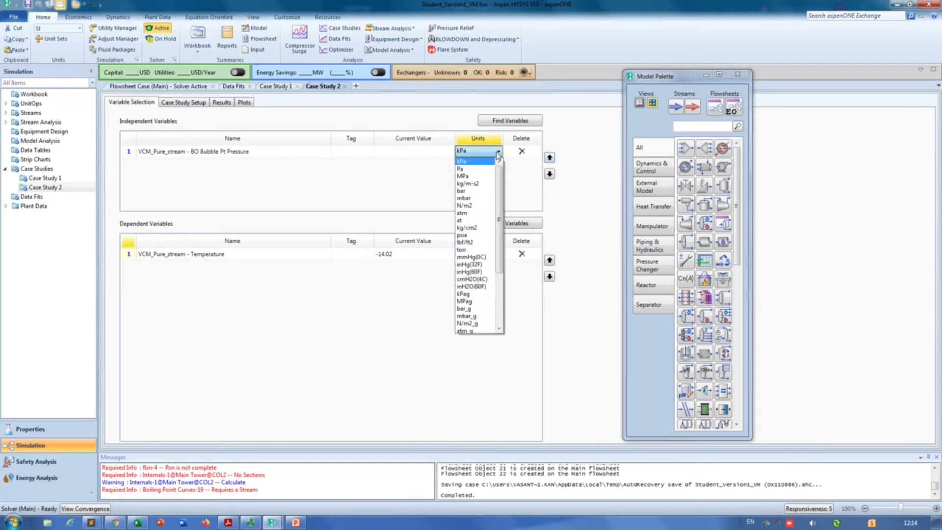
pyautogui.click(476, 213)
pyautogui.click(183, 103)
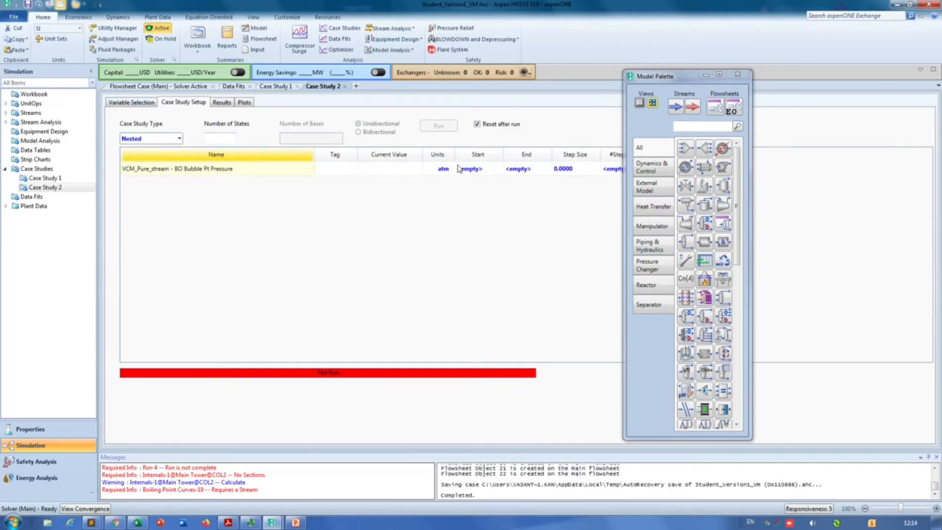
pyautogui.click(439, 171)
pyautogui.click(411, 173)
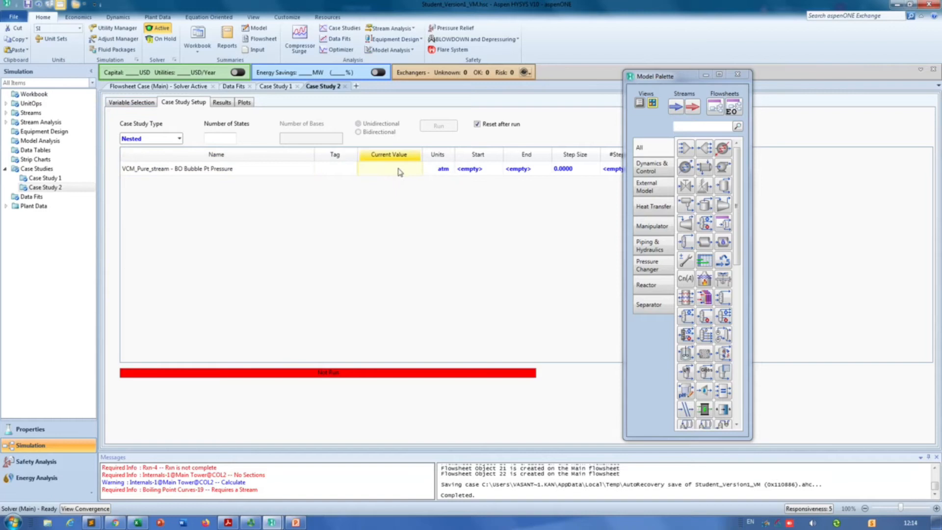
# - Open VCM_Pure_stream from the main flowsheet and check its pressure among the stream conditions
pyautogui.click(132, 103)
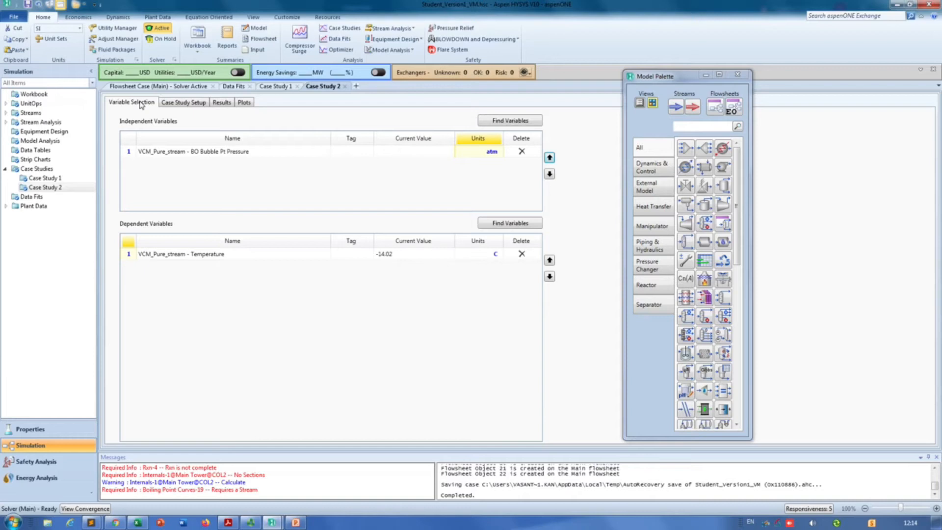
pyautogui.click(128, 86)
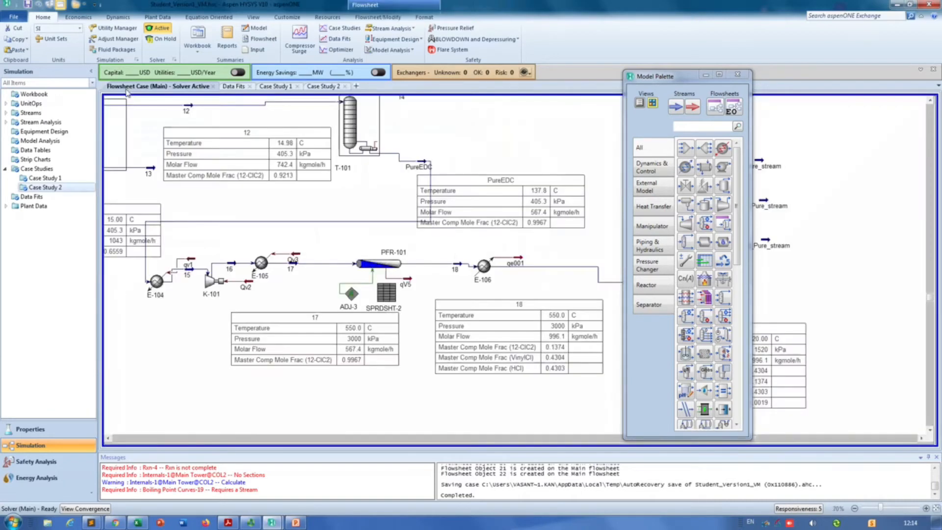
pyautogui.moveTo(672, 75); pyautogui.dragTo(565, 74)
pyautogui.click(769, 241)
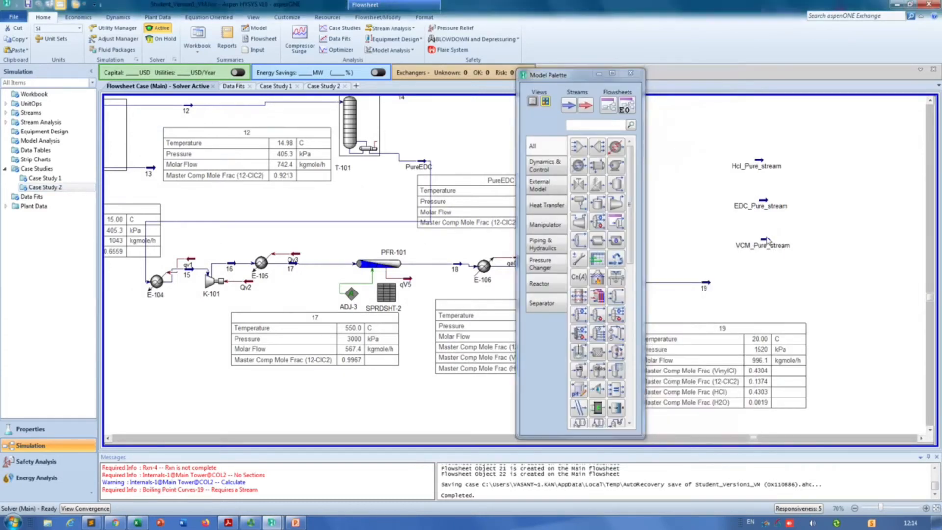
pyautogui.moveTo(768, 240)
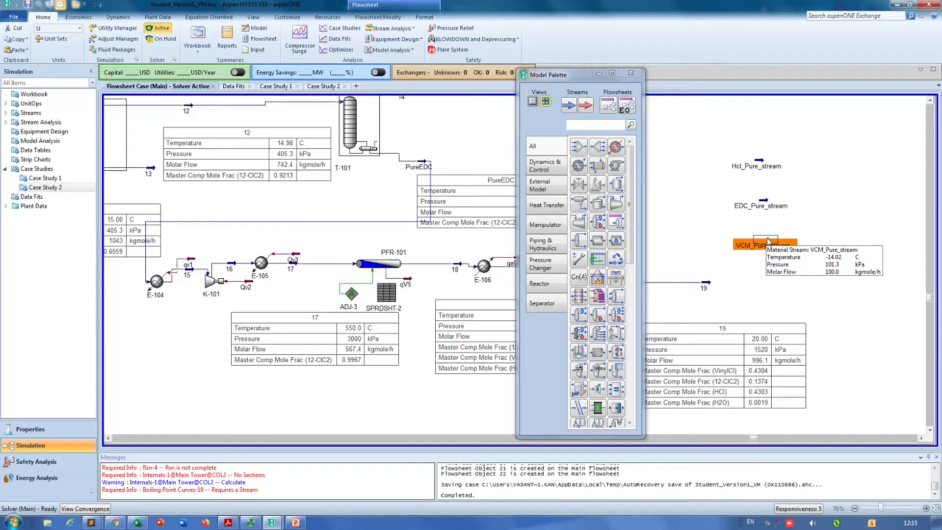
pyautogui.doubleClick(768, 240)
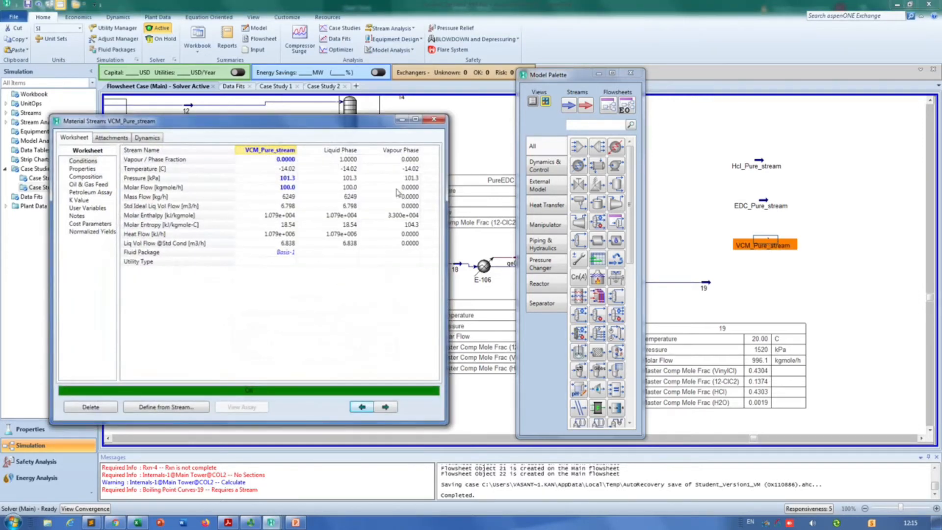
pyautogui.click(284, 180)
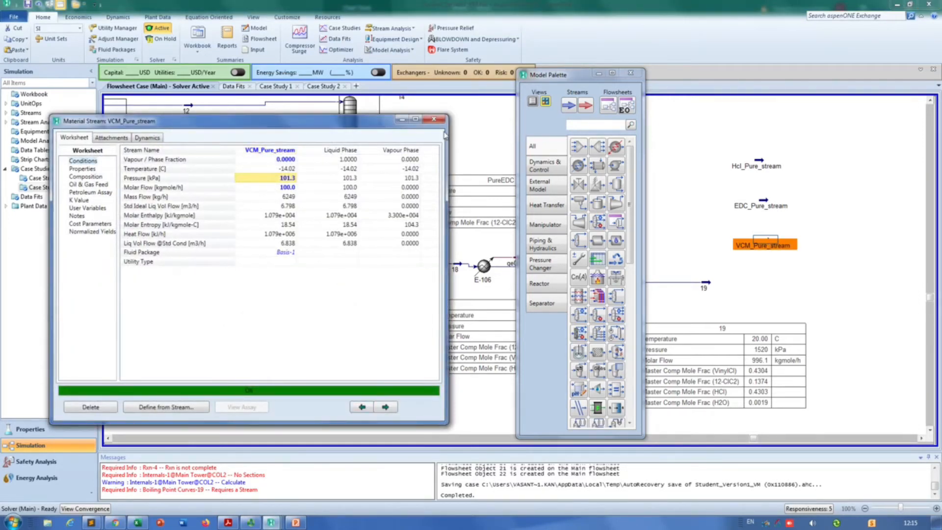
# - Close the VCM_Pure_stream window, return to the setup of Case Study 2 and move the Model Palette clear of its input columns
pyautogui.click(431, 120)
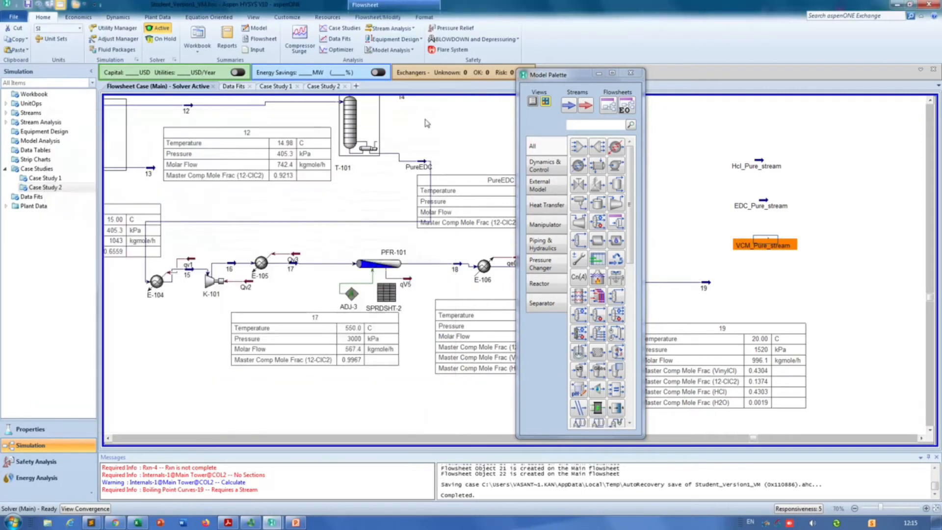
pyautogui.click(324, 86)
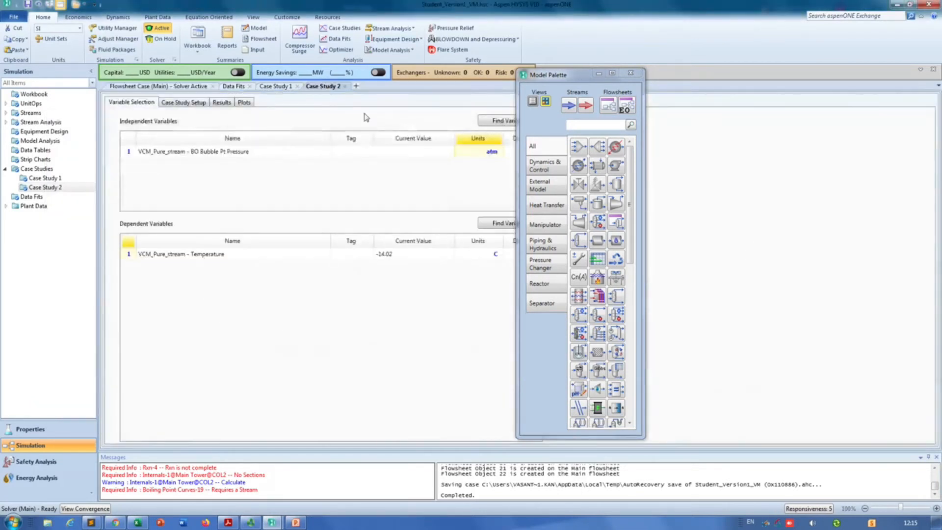
pyautogui.click(177, 104)
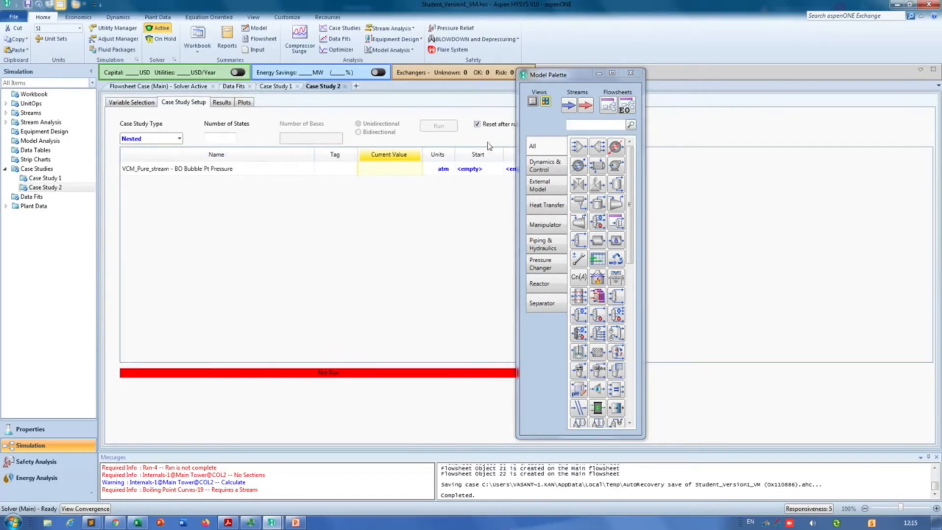
pyautogui.moveTo(548, 80); pyautogui.dragTo(742, 76)
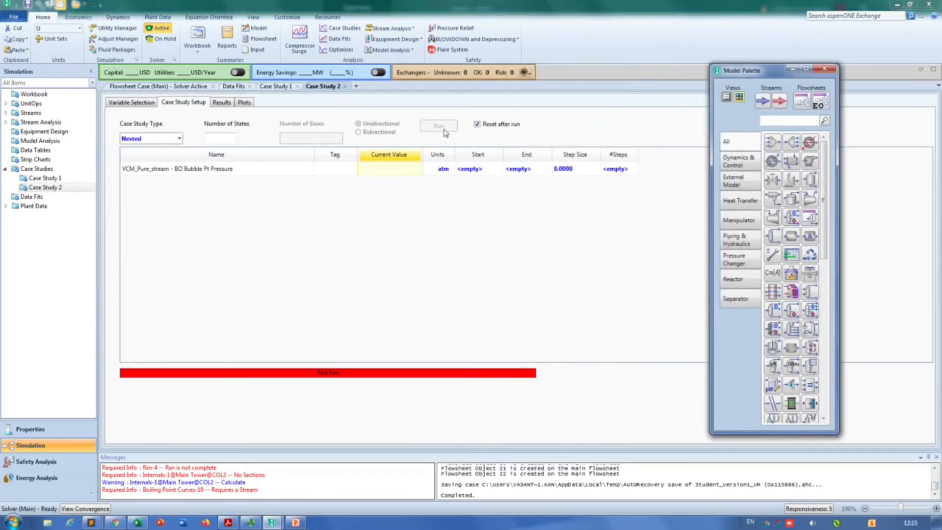
# - Add the Pressure of VCM_Pure_stream as an independent variable of Case Study 2
pyautogui.click(136, 104)
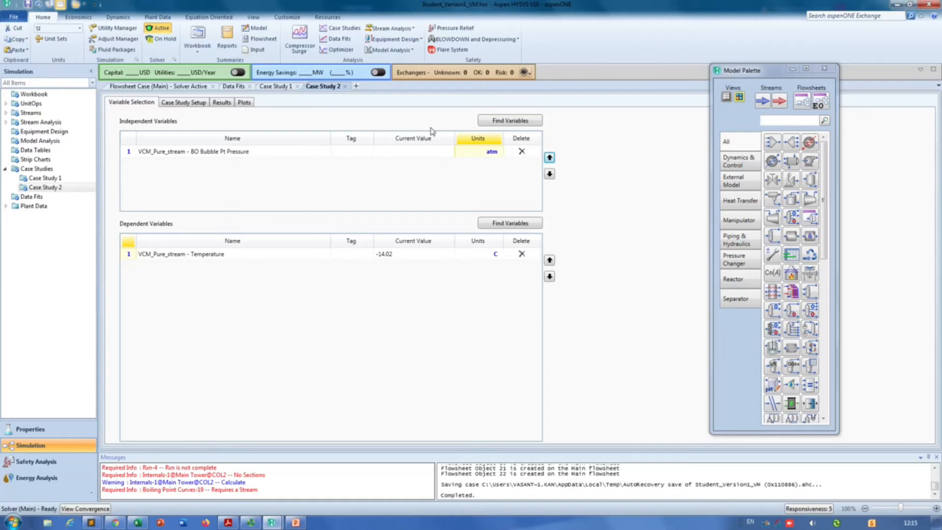
pyautogui.click(510, 121)
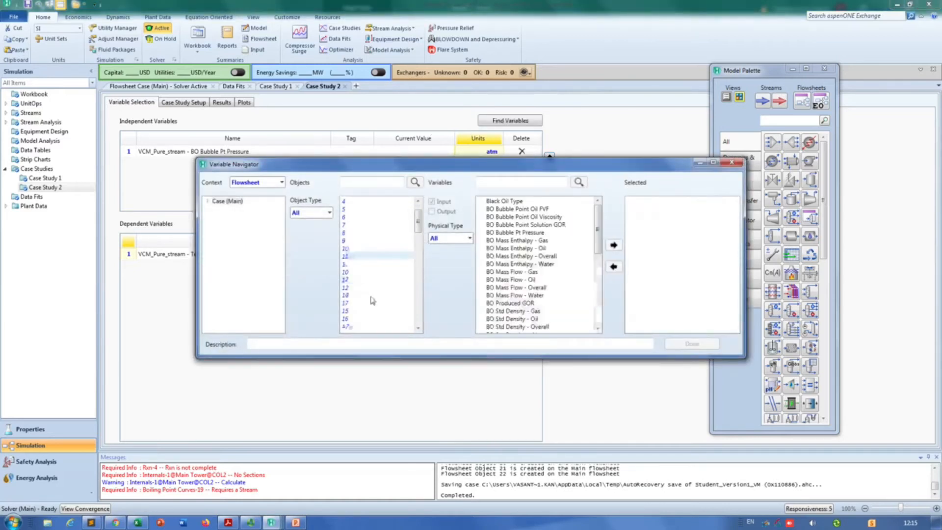
pyautogui.click(366, 305)
pyautogui.scroll(-10, 364, 315)
pyautogui.scroll(-3, 364, 314)
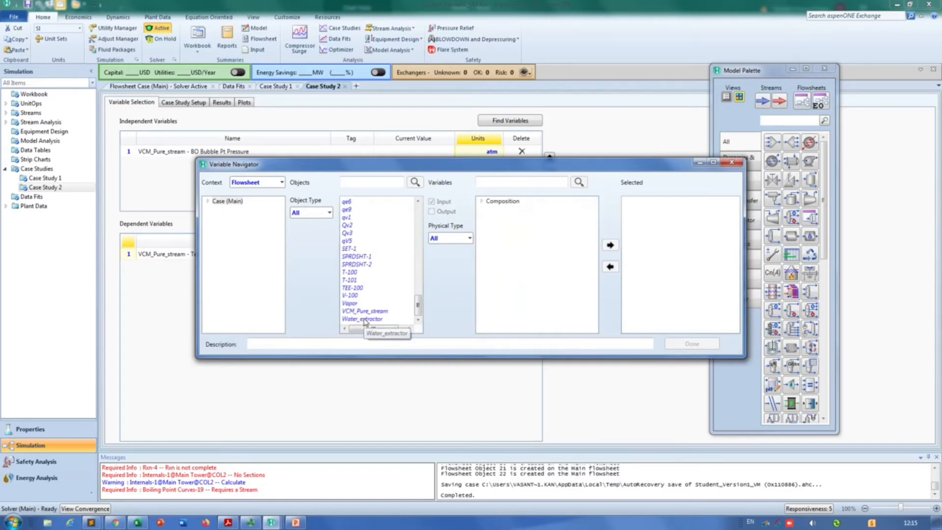
pyautogui.click(365, 311)
pyautogui.scroll(-15, 532, 285)
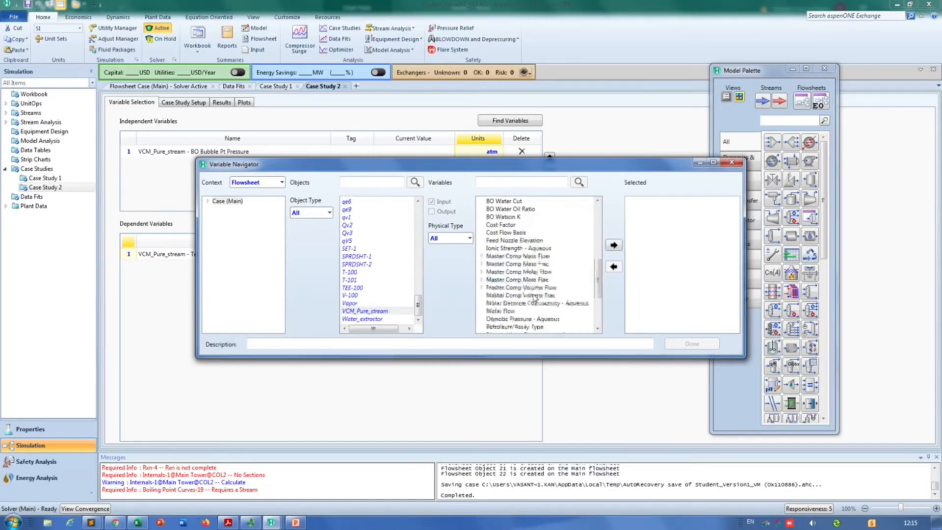
pyautogui.click(497, 305)
pyautogui.click(613, 245)
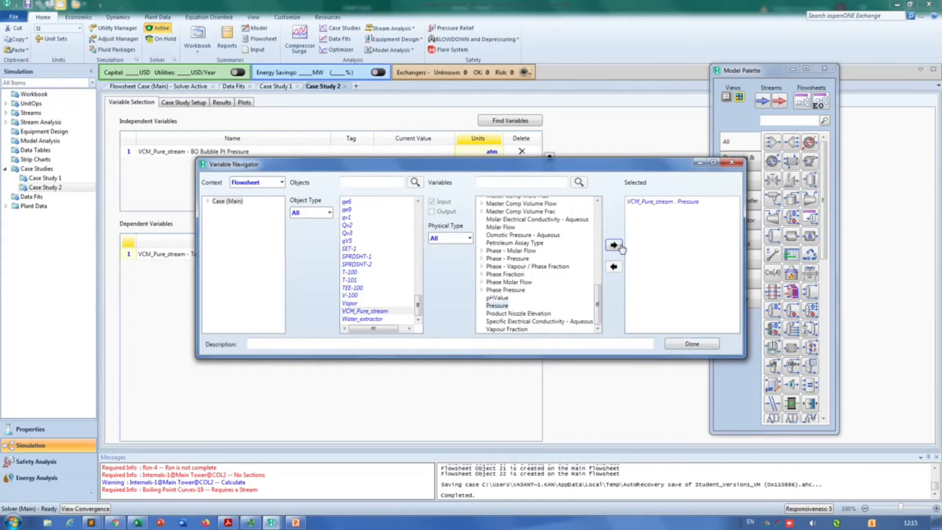
pyautogui.click(693, 343)
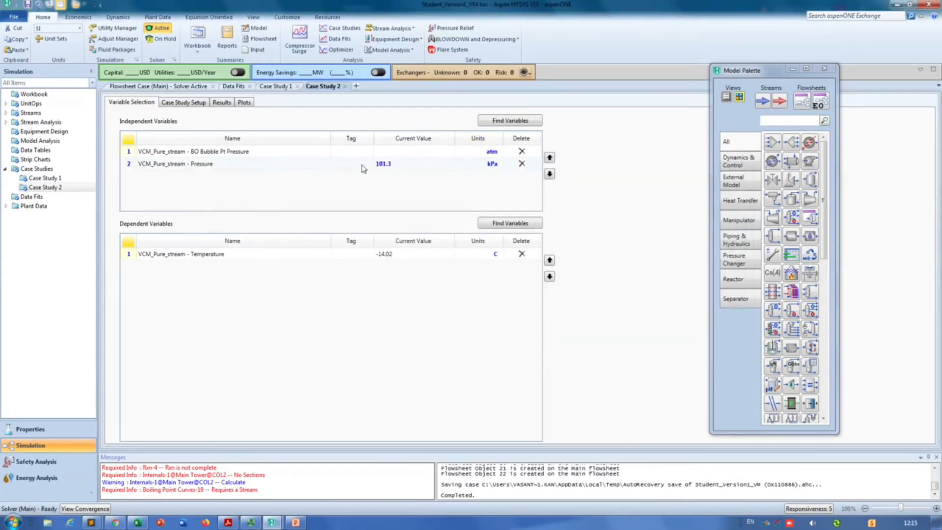
# - Remove BO Bubble Pt Pressure from the independent variables and set the units of the remaining Pressure variable to atm
pyautogui.click(521, 152)
pyautogui.click(522, 153)
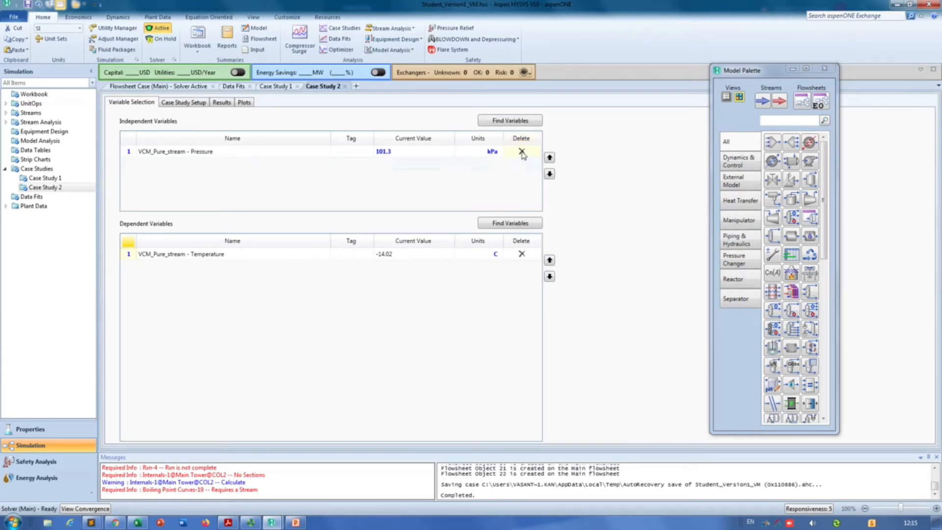
pyautogui.click(496, 157)
pyautogui.click(499, 153)
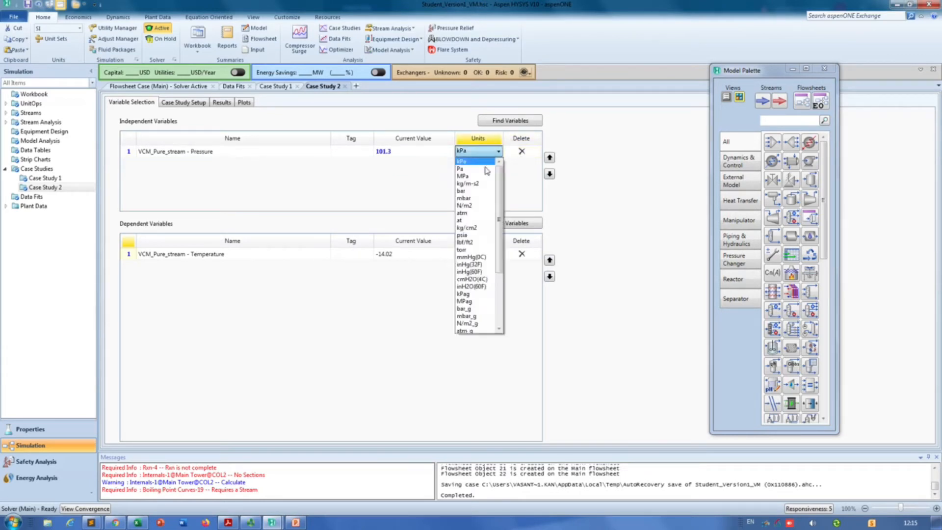
pyautogui.click(472, 213)
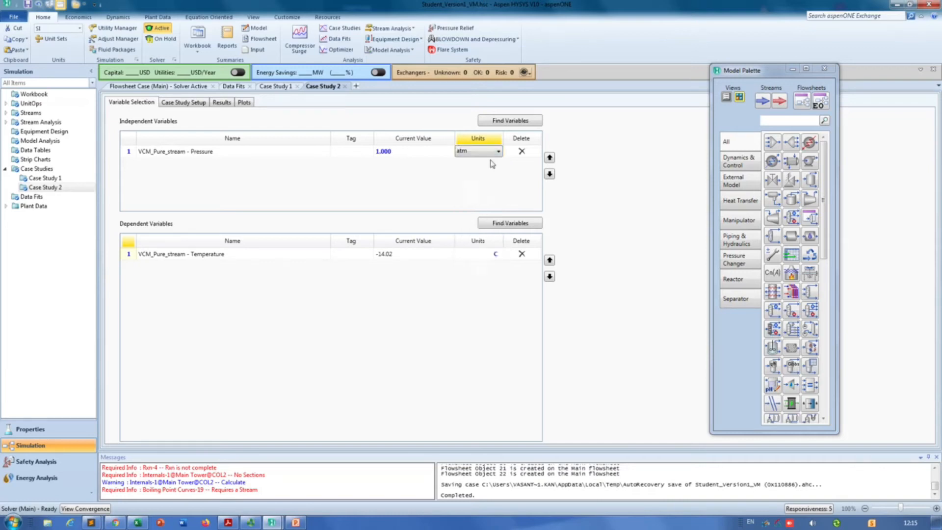
# - Set the pressure range of Case Study 2 to start at 1, end at 35 with step size 1 atm, and run it
pyautogui.click(176, 105)
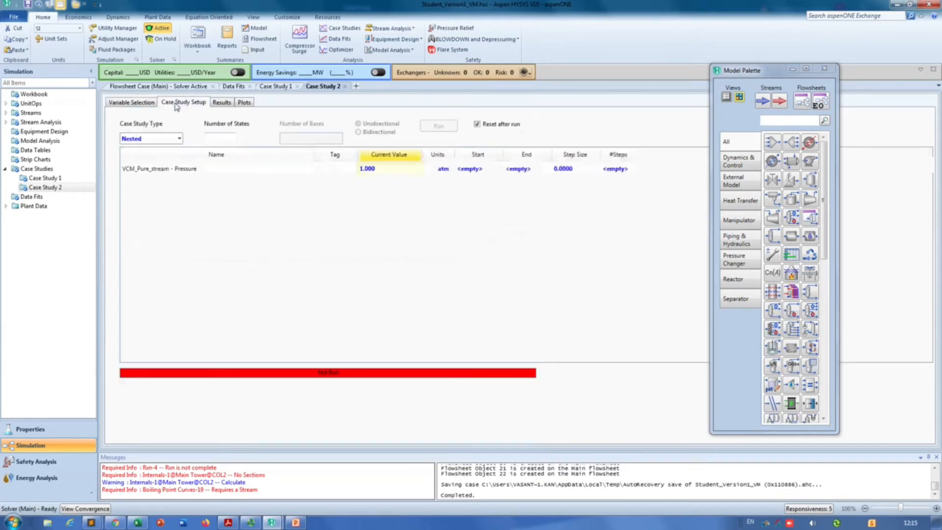
pyautogui.click(475, 170)
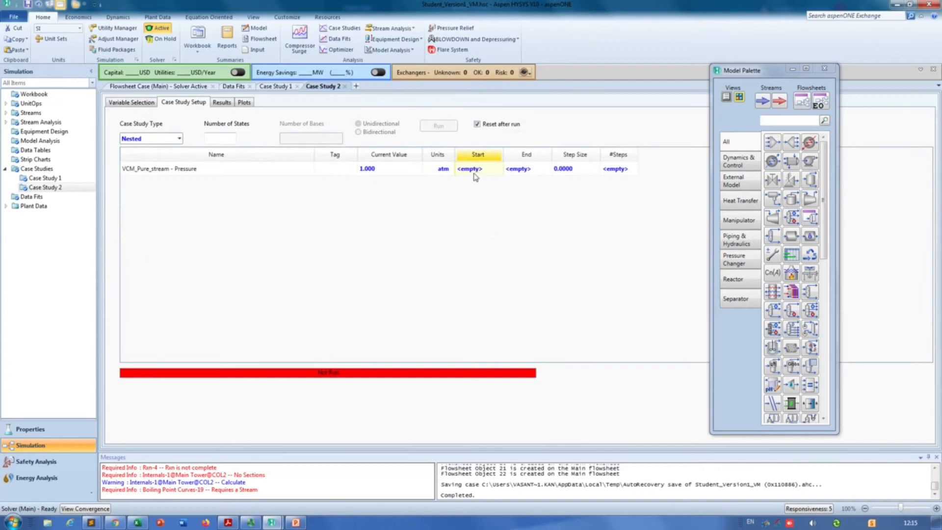
pyautogui.write('1')
pyautogui.click(539, 169)
pyautogui.write('35')
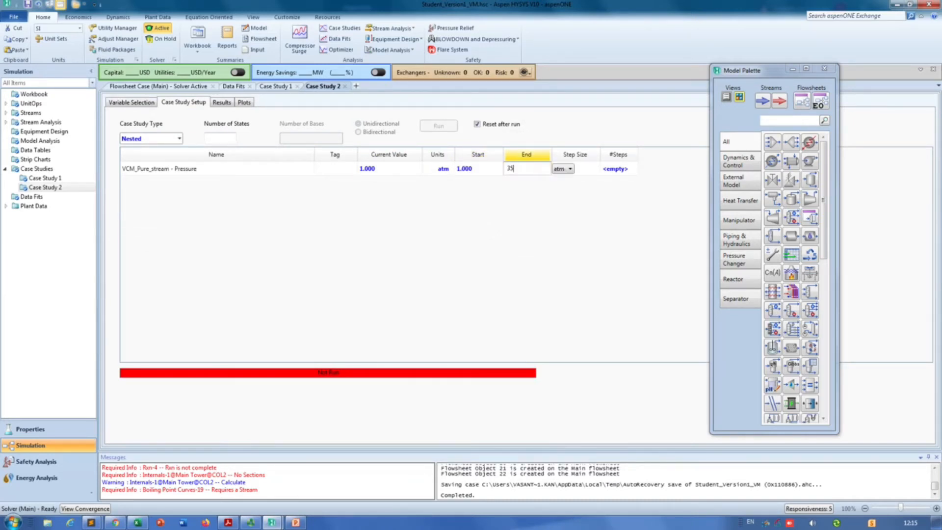
pyautogui.press('Return')
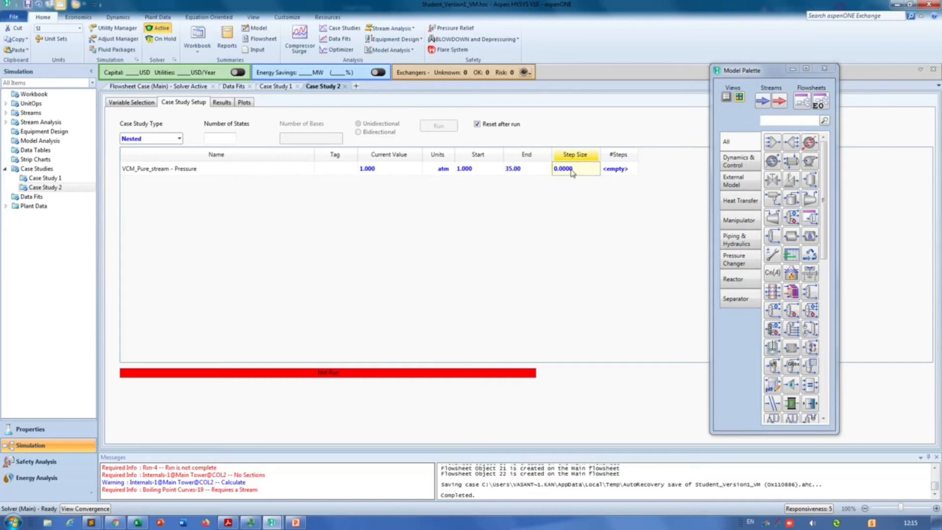
pyautogui.write('1')
pyautogui.press('Return')
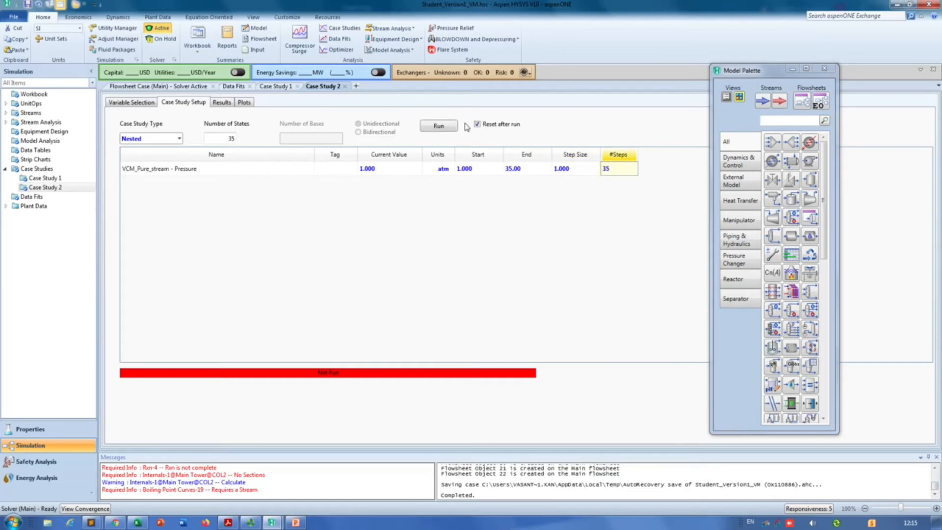
pyautogui.click(438, 126)
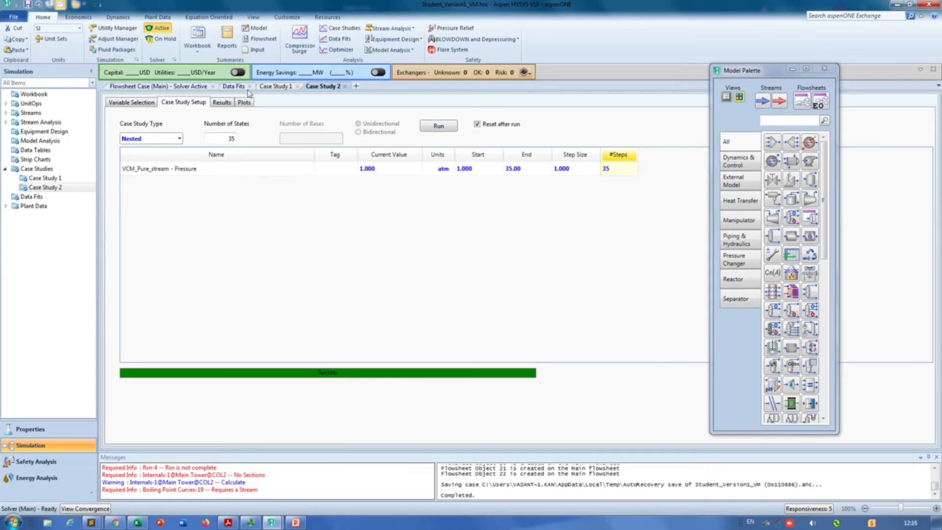
# - Review the results table and the temperature versus pressure plot of Case Study 2
pyautogui.click(222, 103)
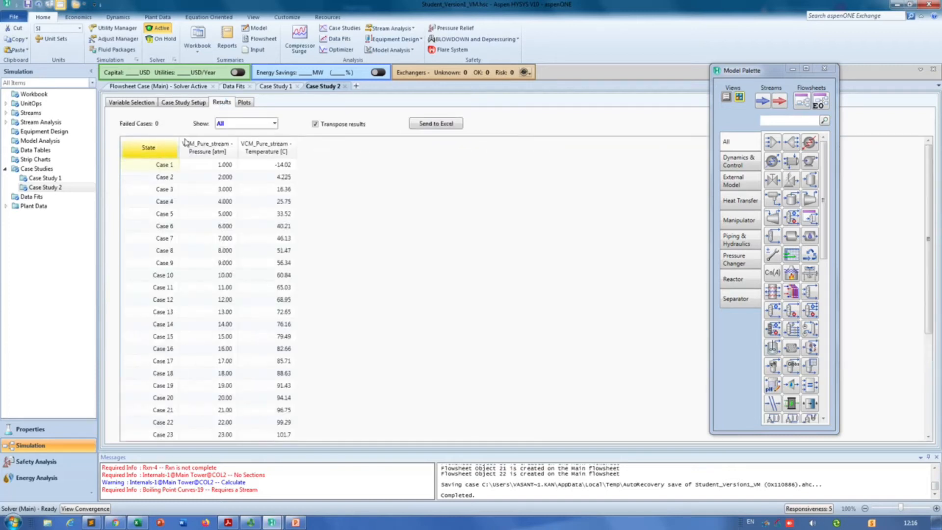
pyautogui.click(243, 103)
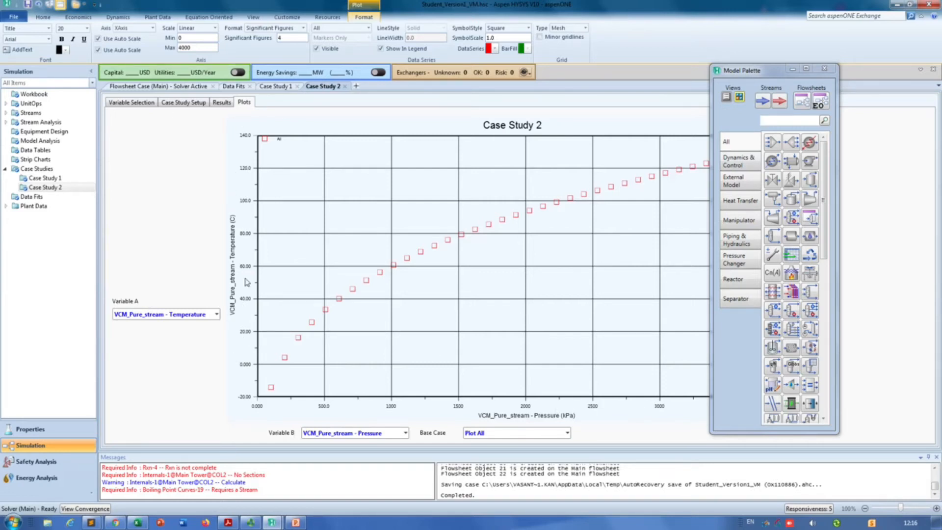
# - Copy the complete Case Study 2 results table and paste it into the Excel sheet starting at cell E3
pyautogui.click(224, 103)
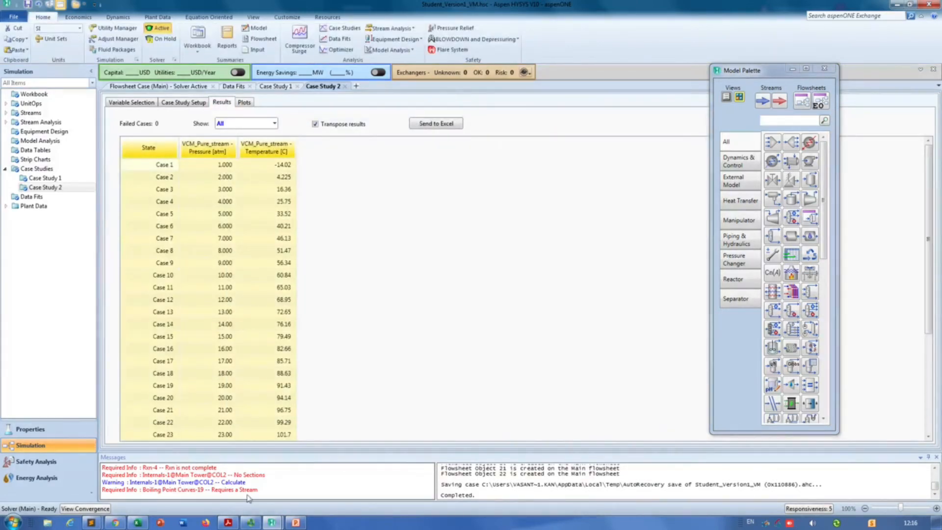
pyautogui.click(138, 523)
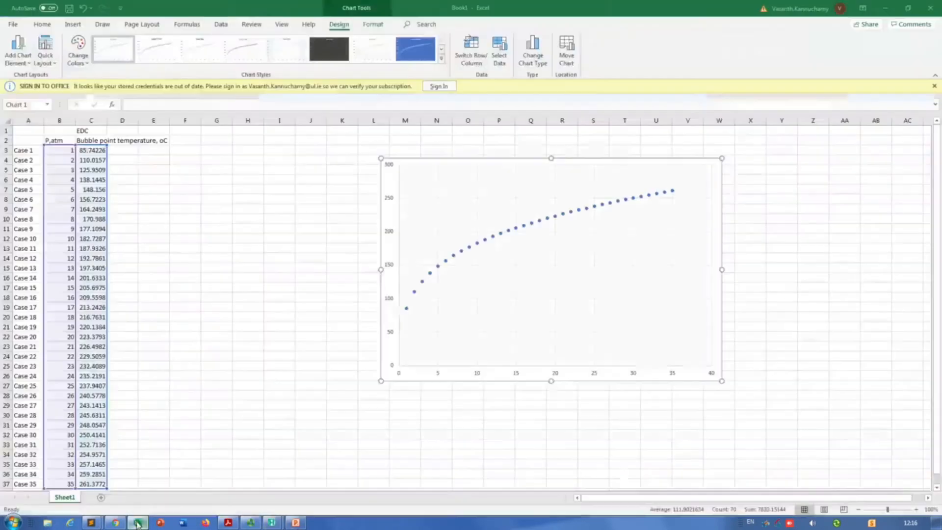
pyautogui.click(139, 152)
pyautogui.click(163, 151)
pyautogui.write('Case 1\t1\t-14.0234 Case 2\t2\t4.225305 Case 3\t3\t16.36337 Case 4\t4\t25.74569 Case 5\t5\t33.5157 Case 6\t6\t40.21118 Case 7\t7\t46.13387 Case 8\t8\t51.47018 Case 9\t9\t56.34399 Case 10\t10\t60.84289 Case 11\t11\t65.0299 Case 12\t12\t68.95309 Case 13\t13\t72.65304 Case 14\t14\t76.15646 Case 15\t15\t79.48697 Case 16\t16\t82.66342 Case 17\t17\t85.70541 Case 18\t18\t88.62577 Case 19\t19\t91.43371 Case 20\t20\t94.13925 Case 21\t21\t96.75399 Case 22\t22\t99.28569 Case 23\t23\t101.7357 Case 24\t24\t104.1154 Case 25\t25\t106.4291 Case 26\t26\t108.6784 Case 27\t27\t110.8691 Case 28\t28\t113.0054 Case 29\t29\t115.0898 Case 30\t30\t117.125 Case 31\t31\t119.1168 Case 32\t32\t121.0631 Case 33\t33\t122.9702 Case 34\t34\t124.8381 Case 35\t35\t126.6673')
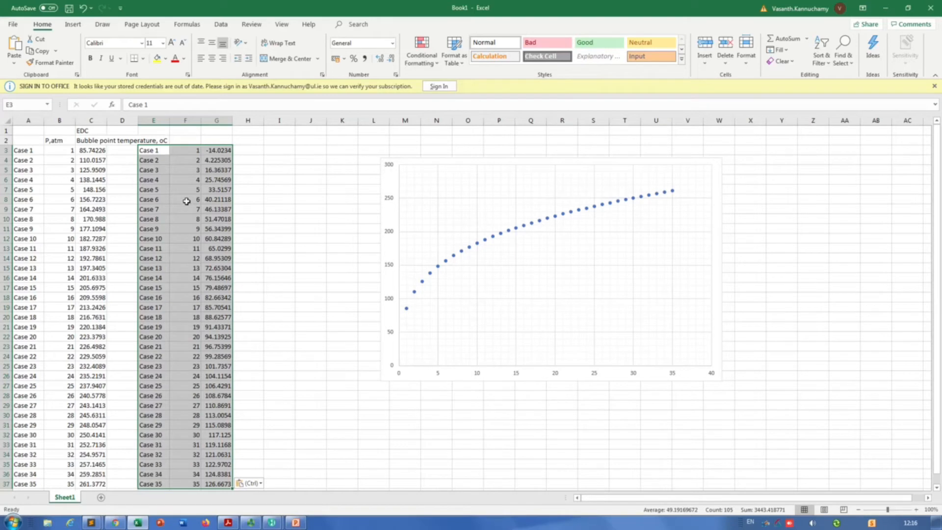
# - Copy the "P,atm" and "Bubble point temperature, oC" headings from B2:C2 to F2:G2 above the pasted data
pyautogui.moveTo(88, 142); pyautogui.dragTo(63, 143)
pyautogui.hotkey('ctrl', 'c')
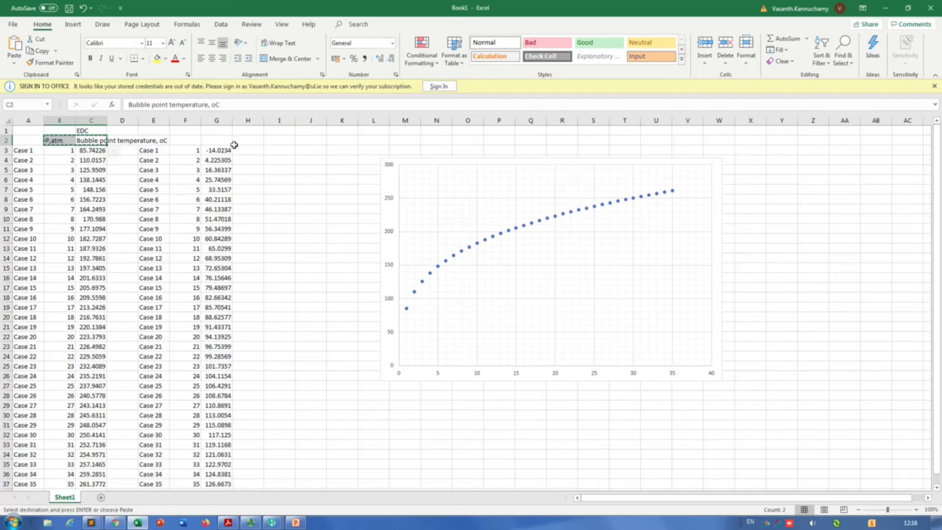
pyautogui.click(192, 142)
pyautogui.hotkey('ctrl', 'v')
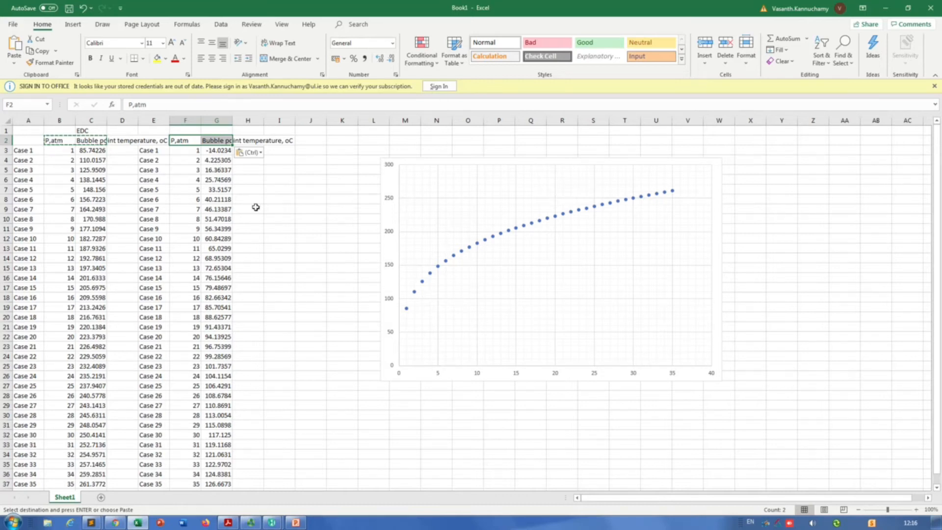
# - Label the new data set "VCM" in cell G1
pyautogui.click(196, 132)
pyautogui.click(221, 132)
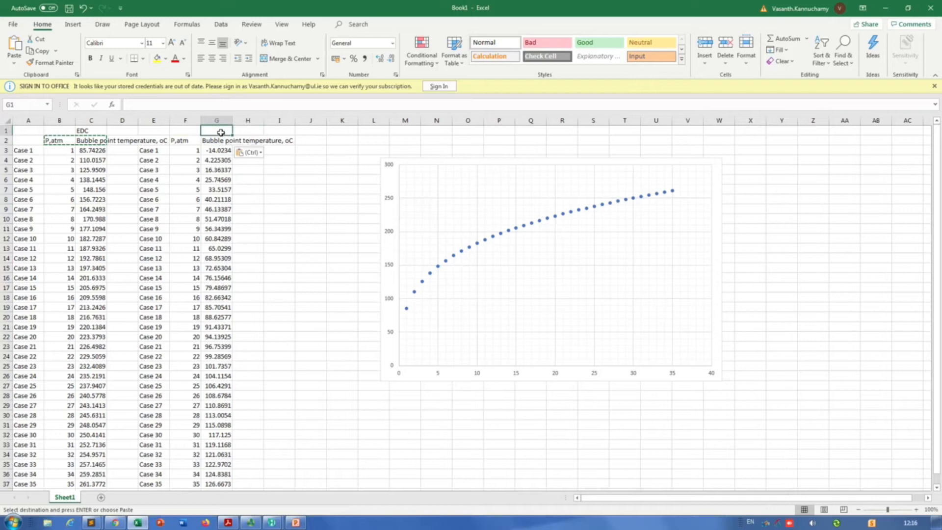
pyautogui.write('VCM')
pyautogui.press('Return')
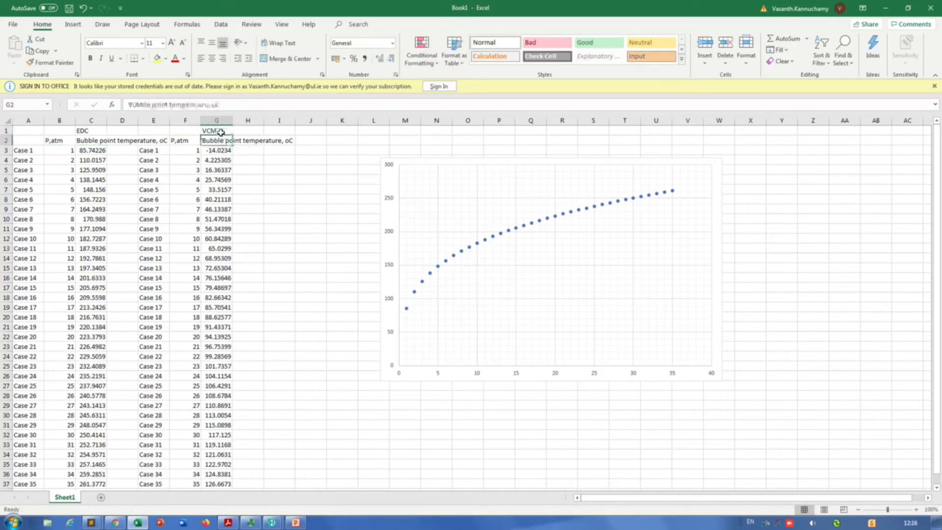
pyautogui.click(293, 160)
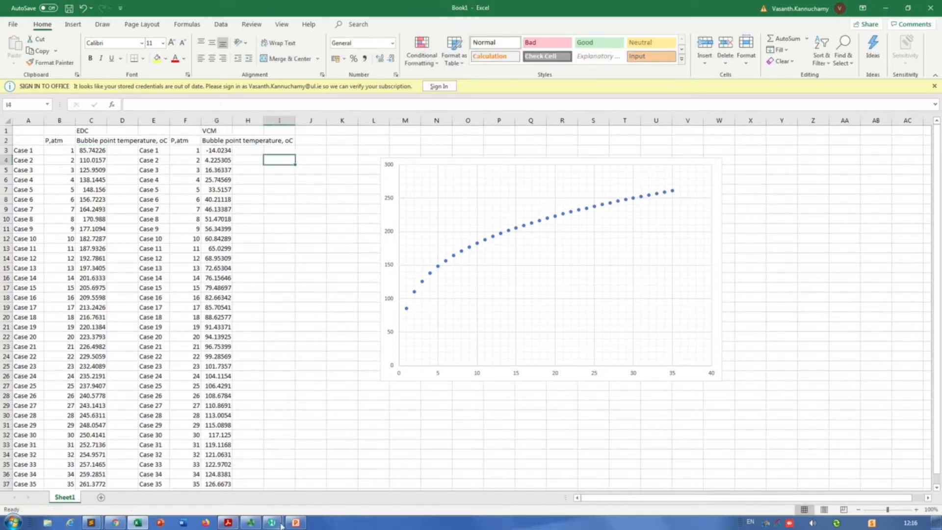
# - Switch back to Aspen HYSYS, show the main flowsheet and move the Model Palette away from the three pure streams
pyautogui.moveTo(270, 524)
pyautogui.click(233, 487)
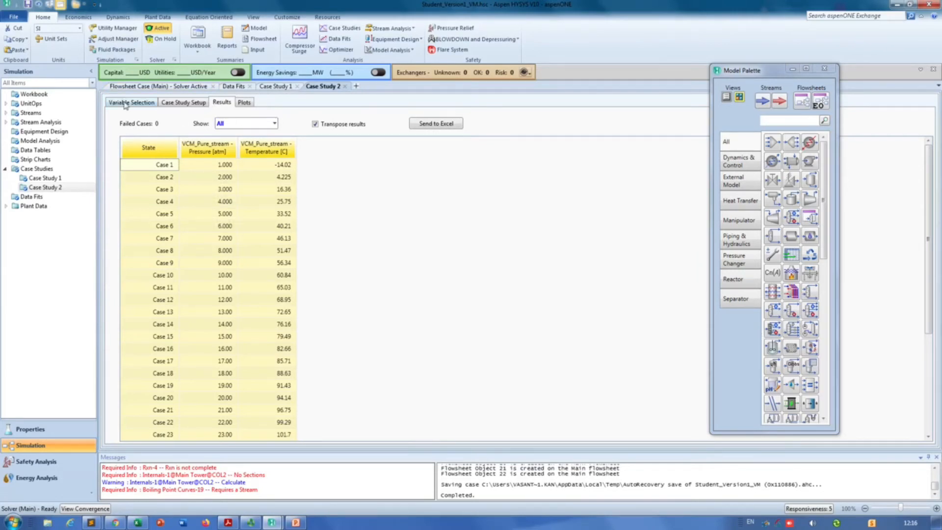
pyautogui.click(158, 86)
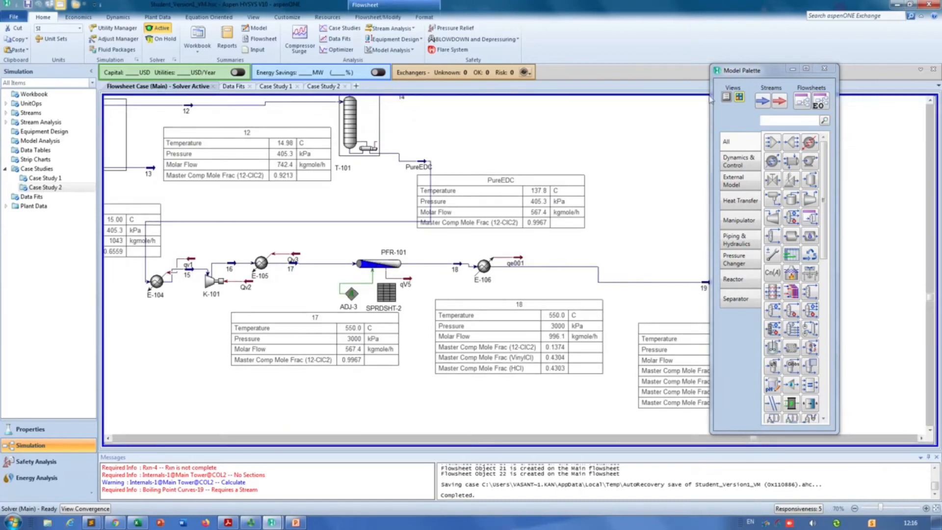
pyautogui.moveTo(757, 78); pyautogui.dragTo(417, 86)
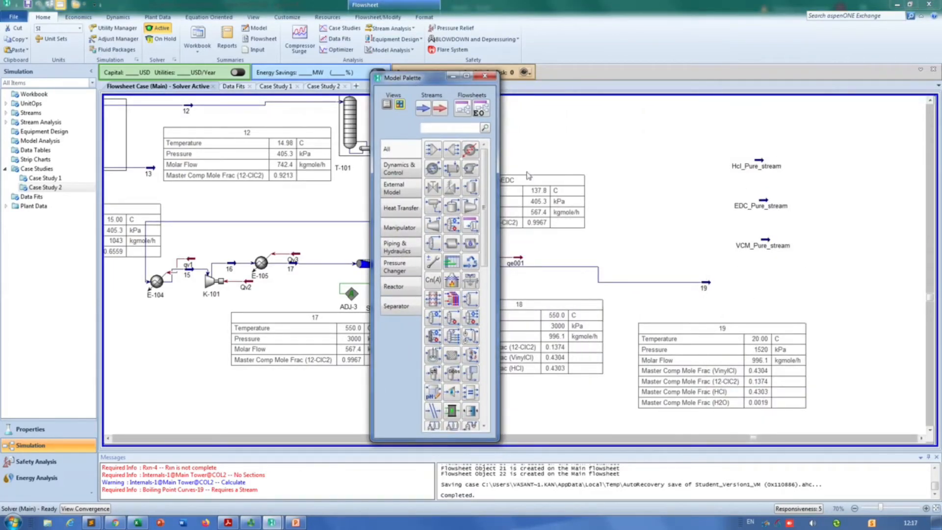
# - Add a new case study and choose the Pressure of Hcl_Pure_stream as its independent variable
pyautogui.click(344, 28)
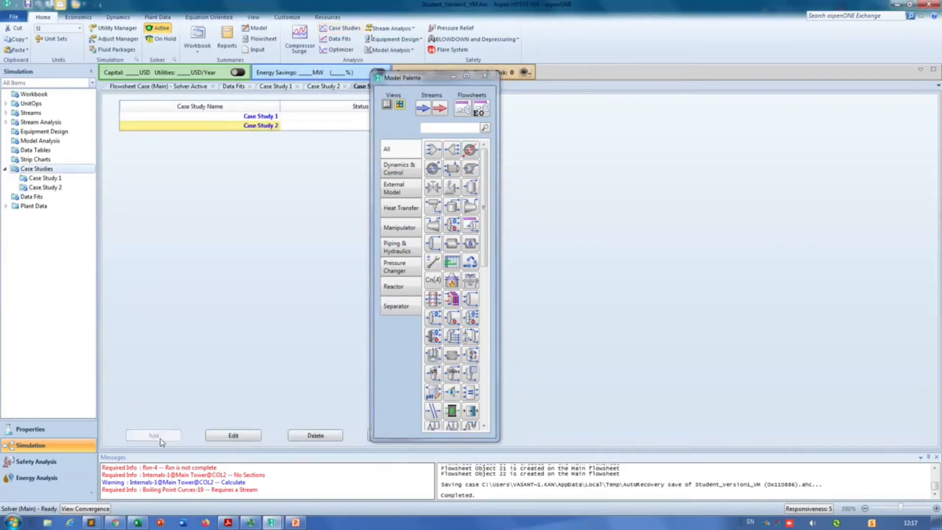
pyautogui.click(154, 435)
pyautogui.click(541, 126)
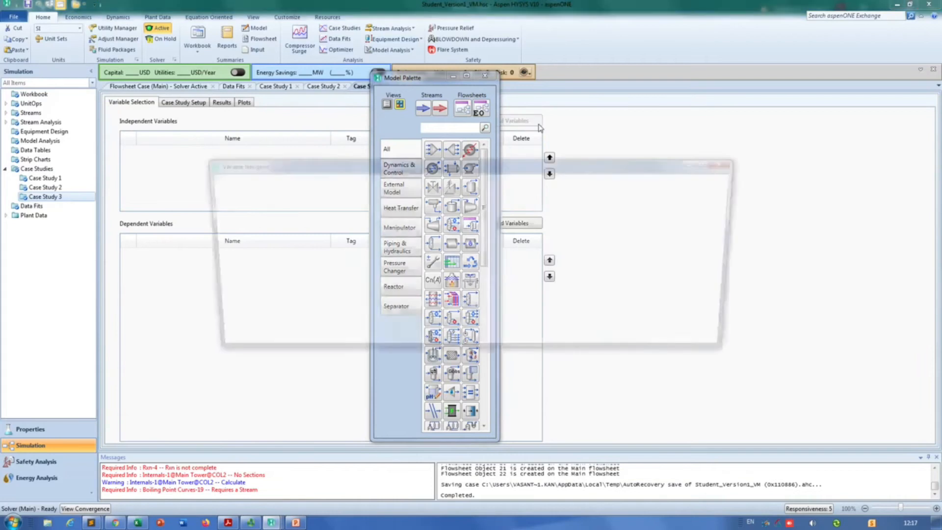
pyautogui.scroll(-5, 425, 251)
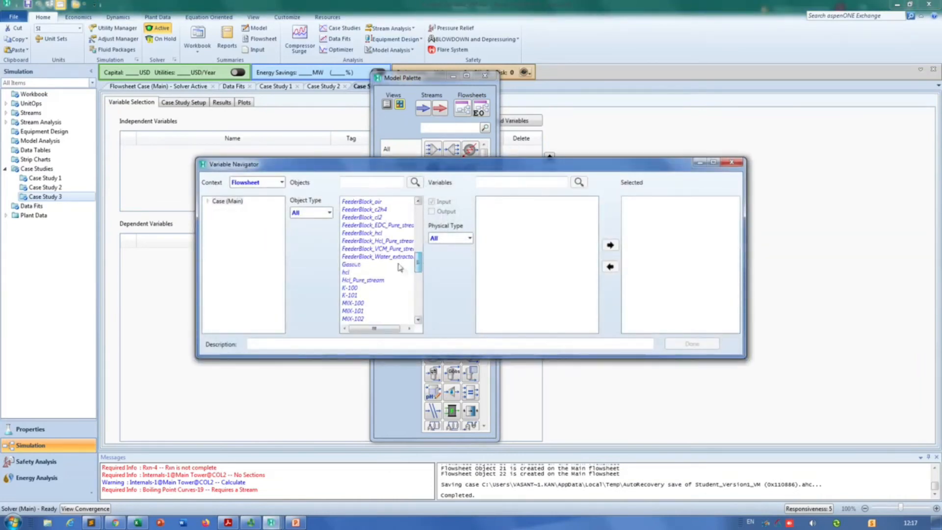
pyautogui.click(374, 280)
pyautogui.scroll(-10, 526, 301)
pyautogui.click(506, 312)
pyautogui.click(505, 307)
pyautogui.click(613, 246)
pyautogui.click(704, 344)
# - Choose the Temperature of Hcl_Pure_stream as the dependent variable of the new case study
pyautogui.click(524, 225)
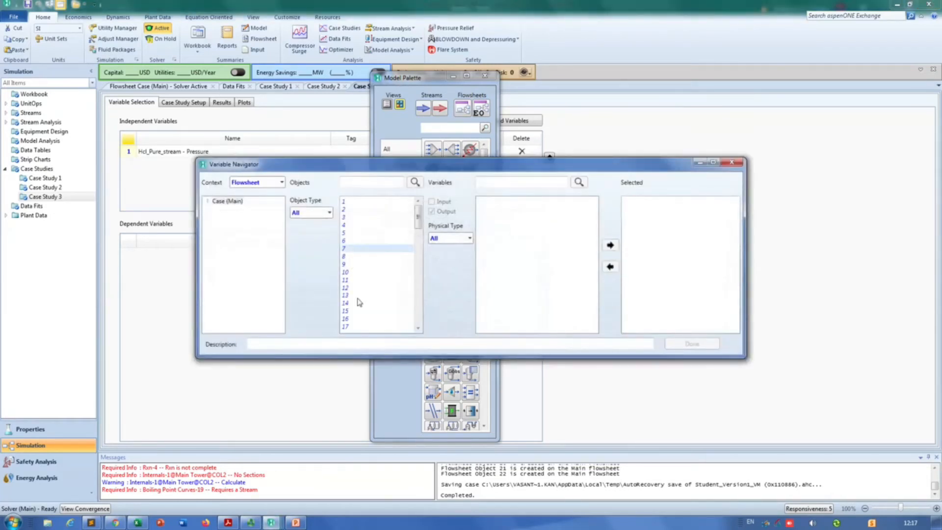
pyautogui.scroll(-10, 359, 302)
pyautogui.scroll(-4, 376, 276)
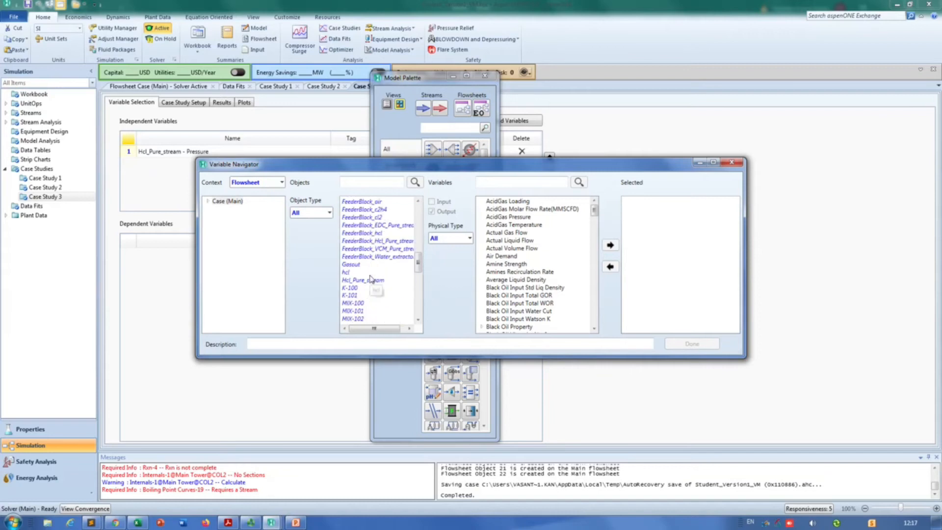
pyautogui.scroll(-1, 372, 279)
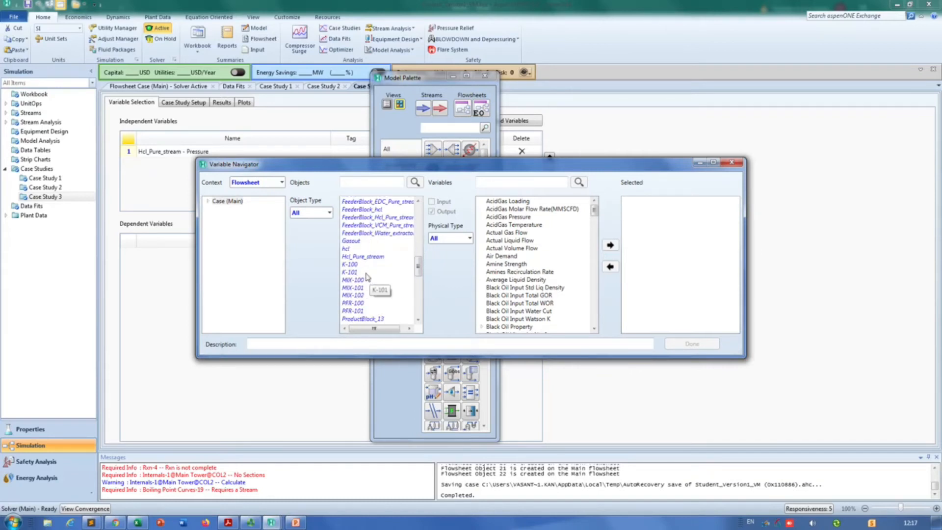
pyautogui.scroll(-6, 385, 295)
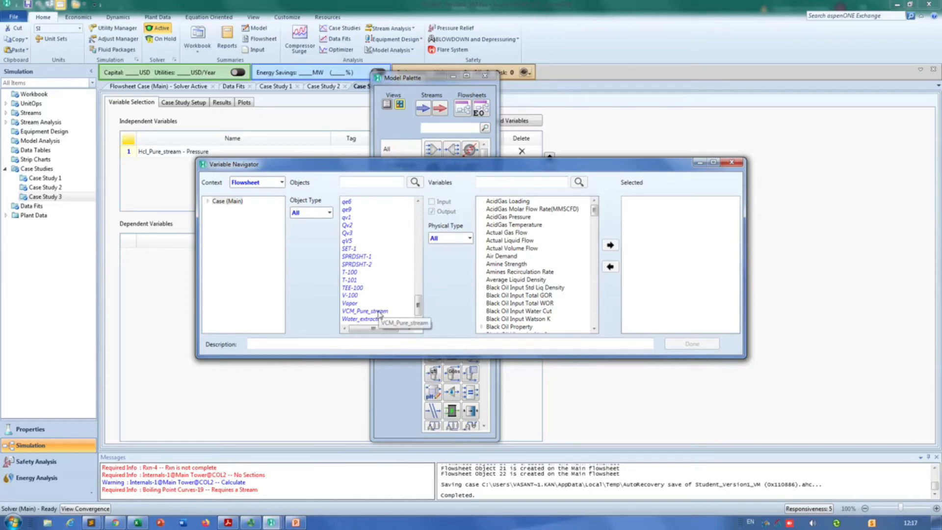
pyautogui.scroll(4, 373, 313)
pyautogui.scroll(5, 373, 310)
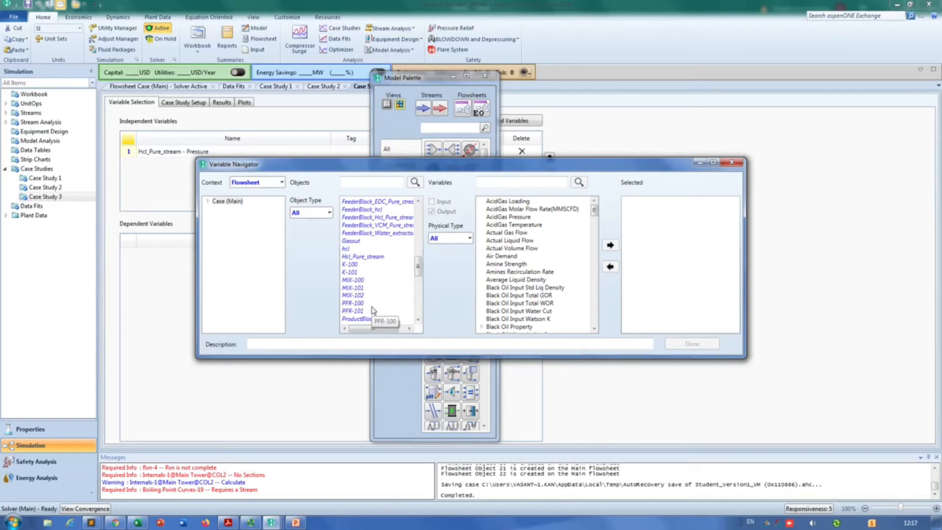
pyautogui.scroll(2, 371, 310)
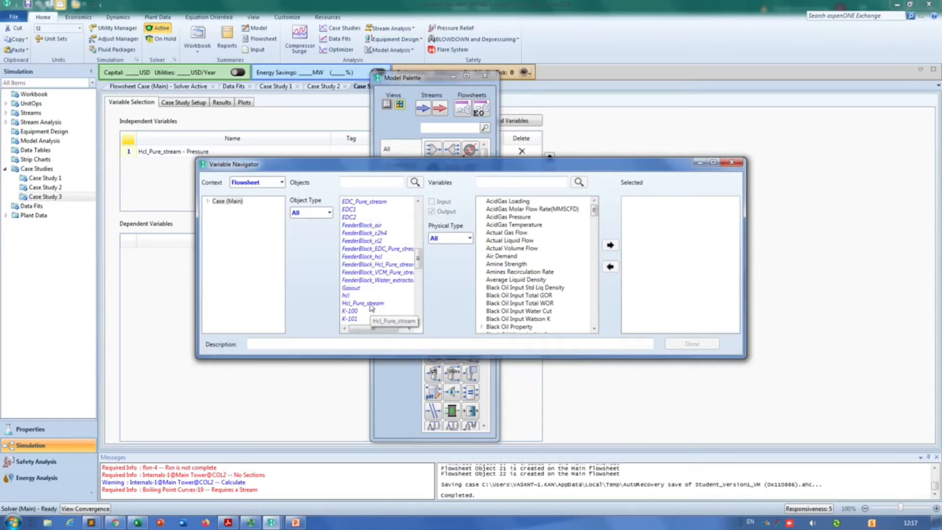
pyautogui.scroll(6, 369, 281)
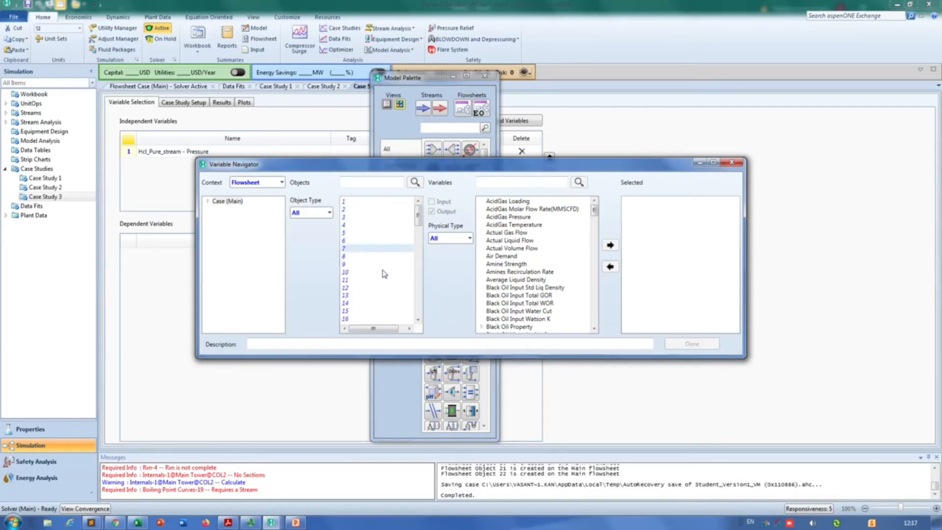
pyautogui.scroll(-1, 383, 272)
pyautogui.scroll(-7, 383, 272)
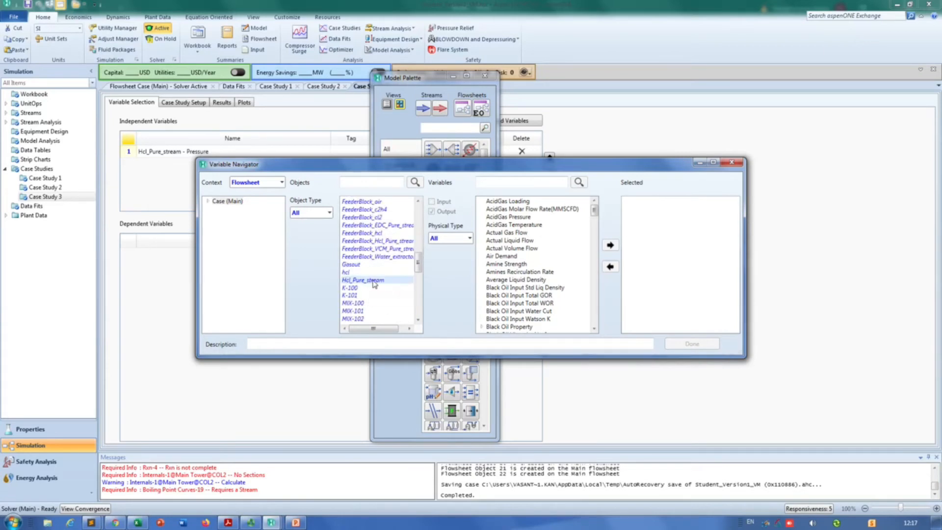
pyautogui.scroll(-9, 544, 307)
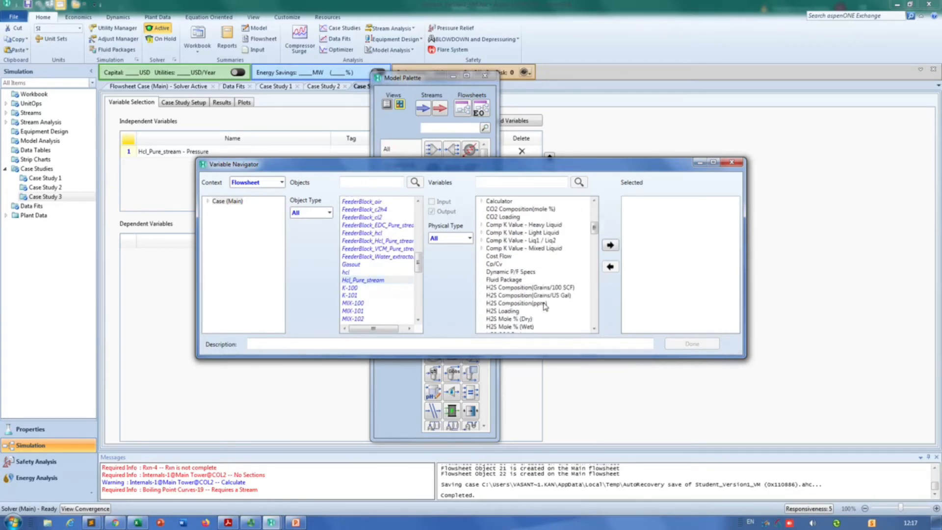
pyautogui.scroll(-15, 543, 305)
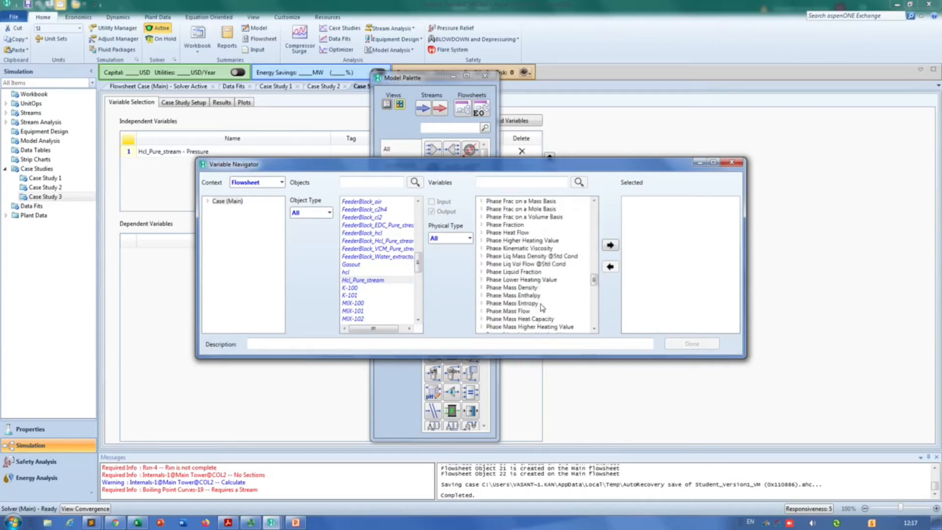
pyautogui.scroll(-5, 540, 304)
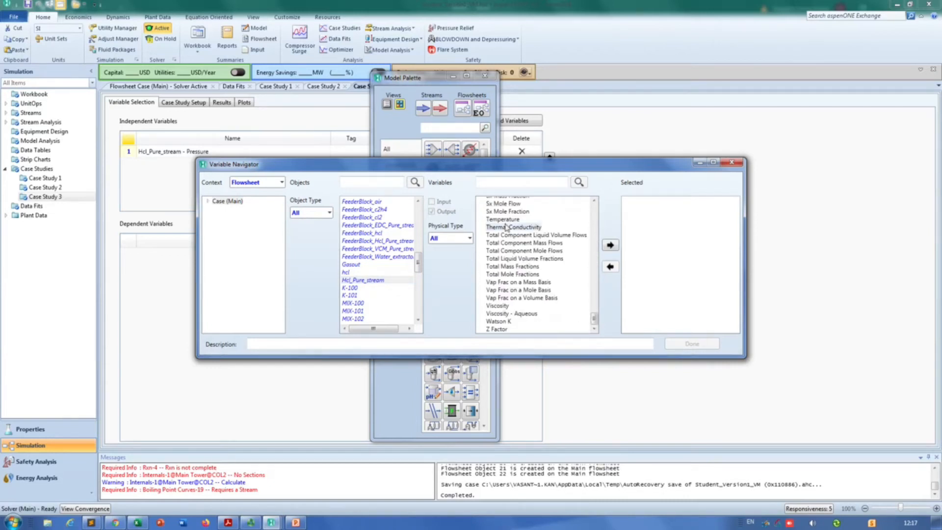
pyautogui.click(611, 245)
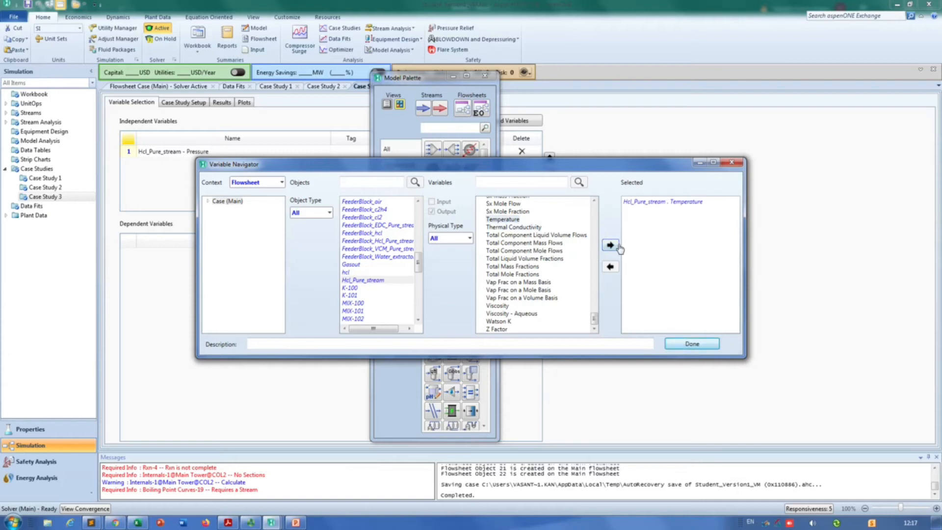
pyautogui.click(692, 343)
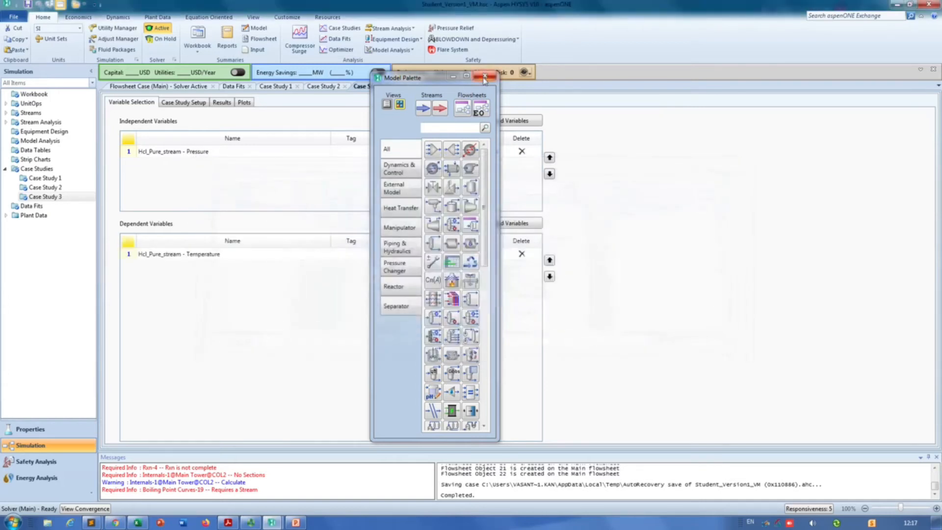
# - Close the Model Palette and set the units of the Hcl_Pure_stream pressure variable to atm
pyautogui.click(485, 78)
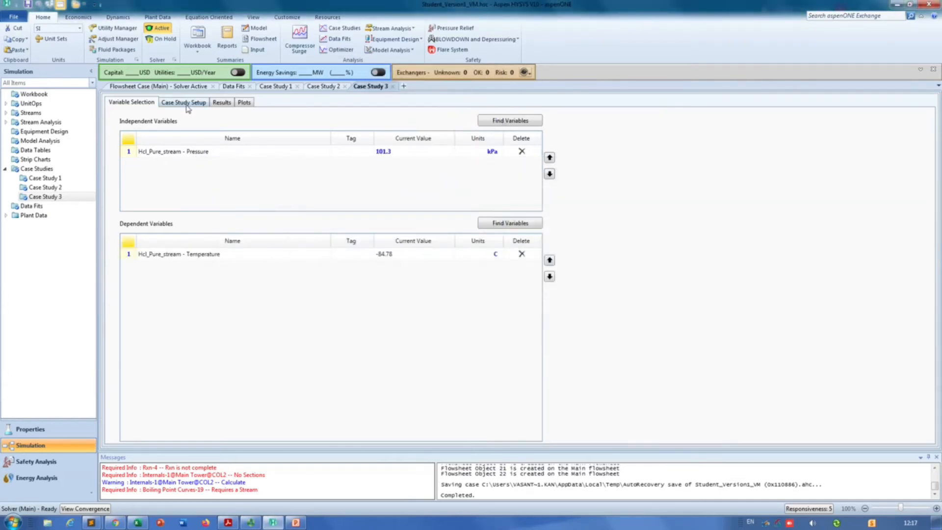
pyautogui.click(184, 103)
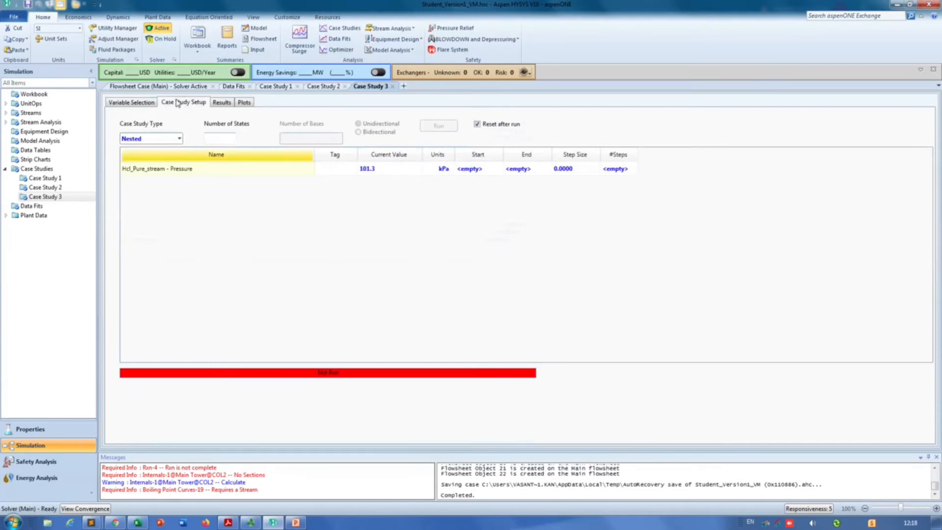
pyautogui.click(136, 104)
pyautogui.click(490, 153)
pyautogui.click(498, 151)
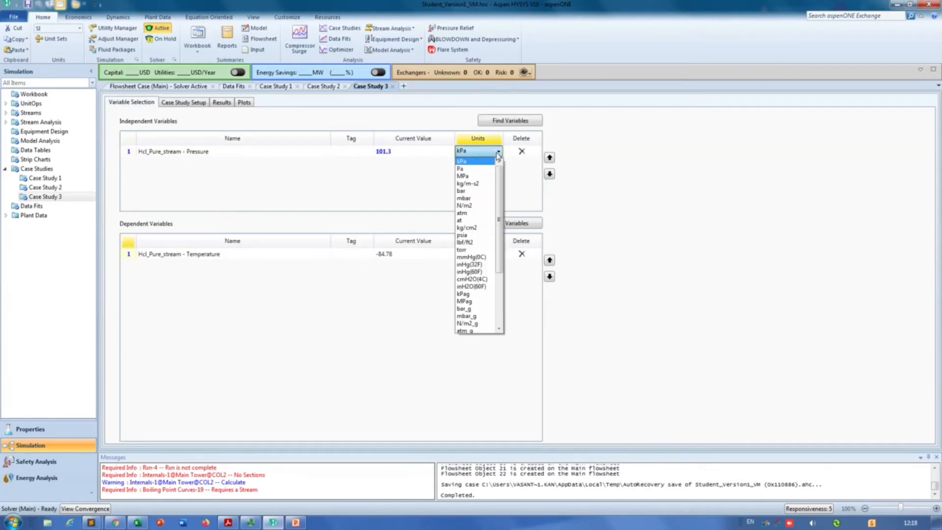
pyautogui.click(469, 213)
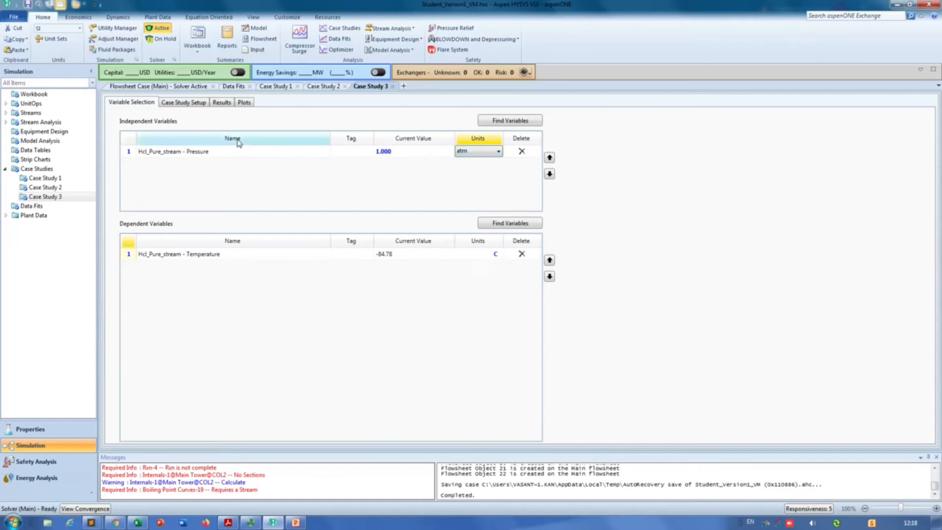
# - Set the HCl pressure range from 1 to 35 atm with step size 1, run the case study and show its plot
pyautogui.click(189, 104)
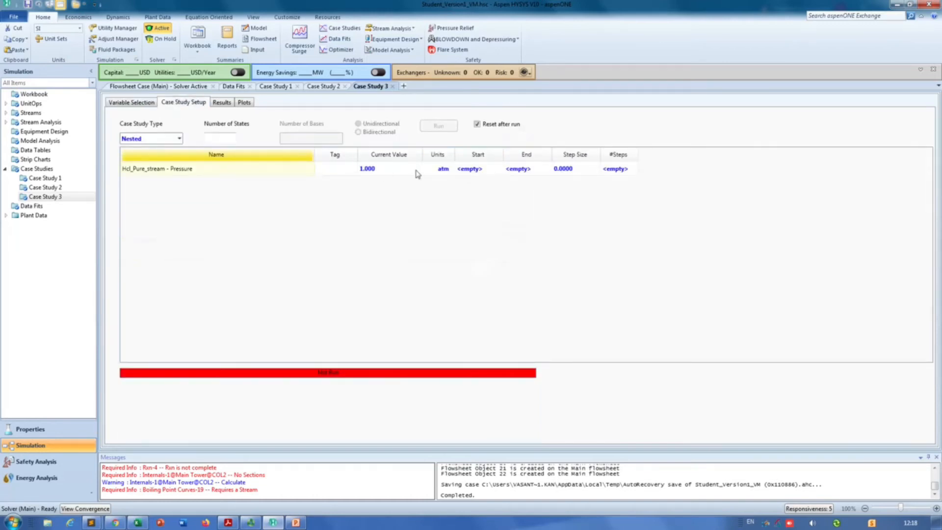
pyautogui.click(483, 170)
pyautogui.write('1')
pyautogui.press('Return')
pyautogui.write('35')
pyautogui.press('Return')
pyautogui.write('1')
pyautogui.press('Return')
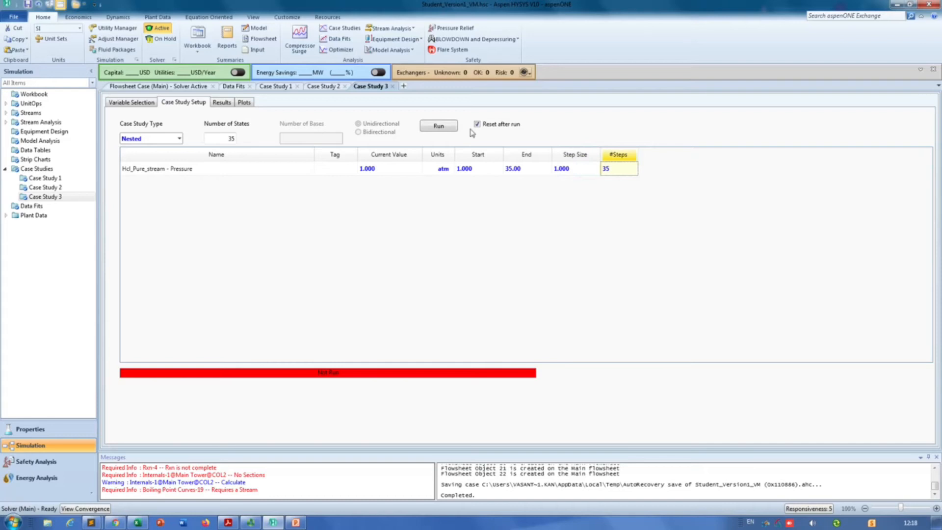
pyautogui.click(438, 127)
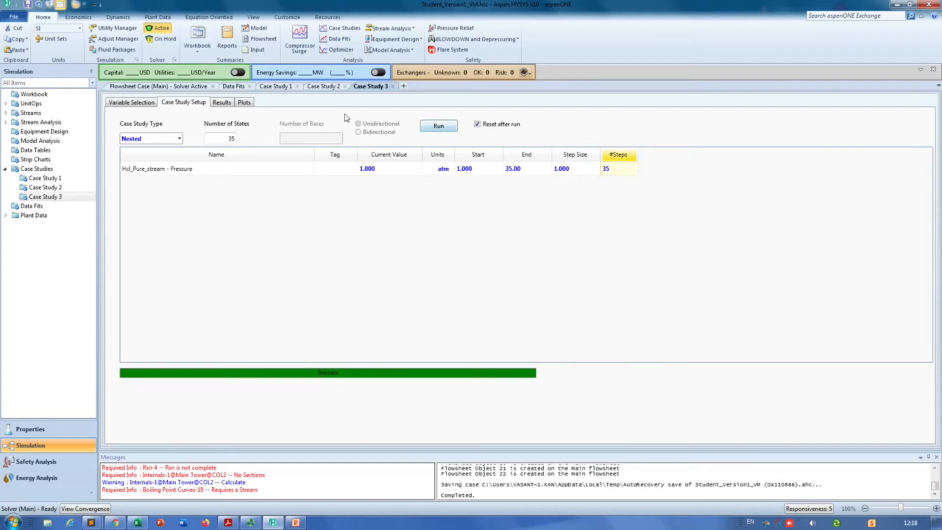
pyautogui.click(244, 103)
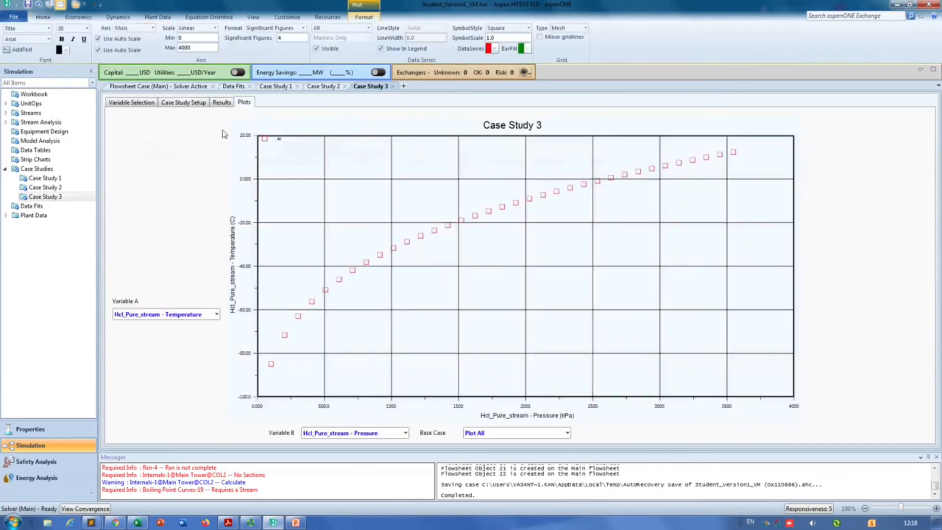
# - Copy all columns of the HCl case study results and place them in the Excel sheet starting at cell J3
pyautogui.click(222, 102)
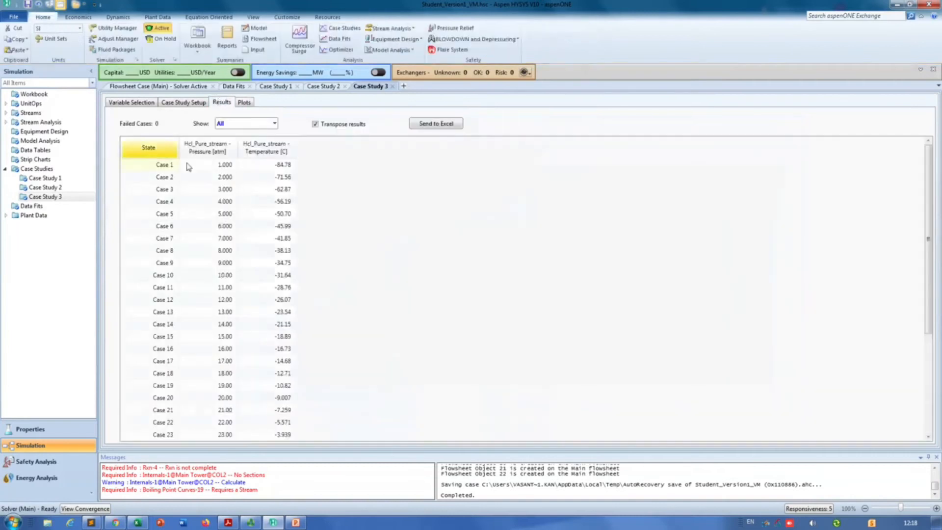
pyautogui.rightClick(265, 151)
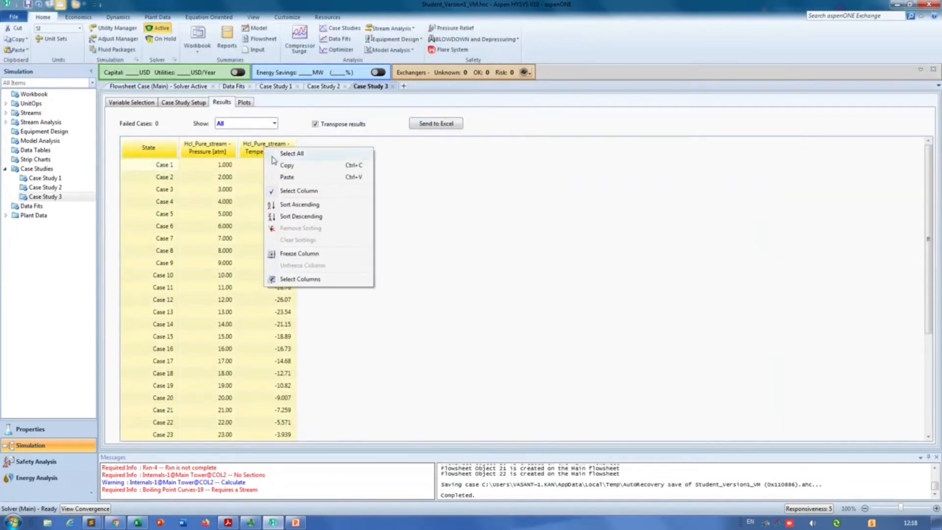
pyautogui.click(279, 166)
pyautogui.hotkey('alt', 'Tab')
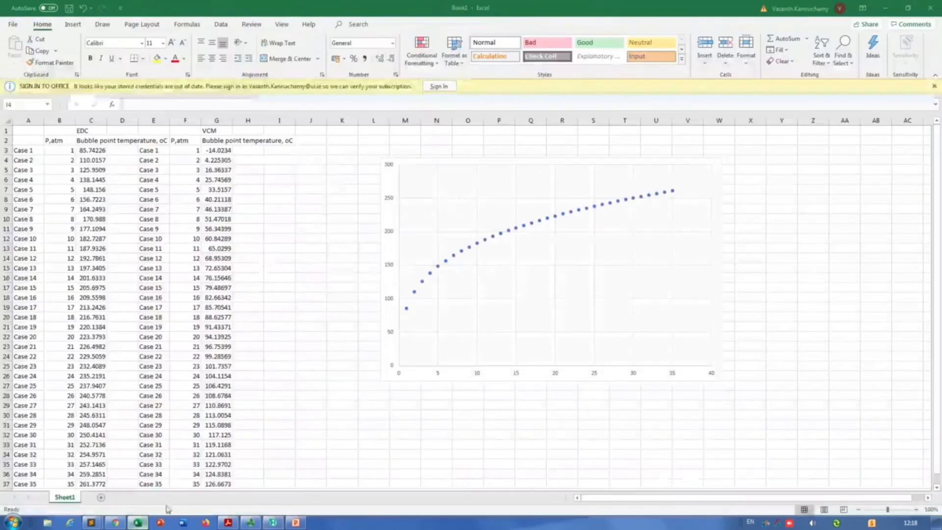
pyautogui.click(305, 142)
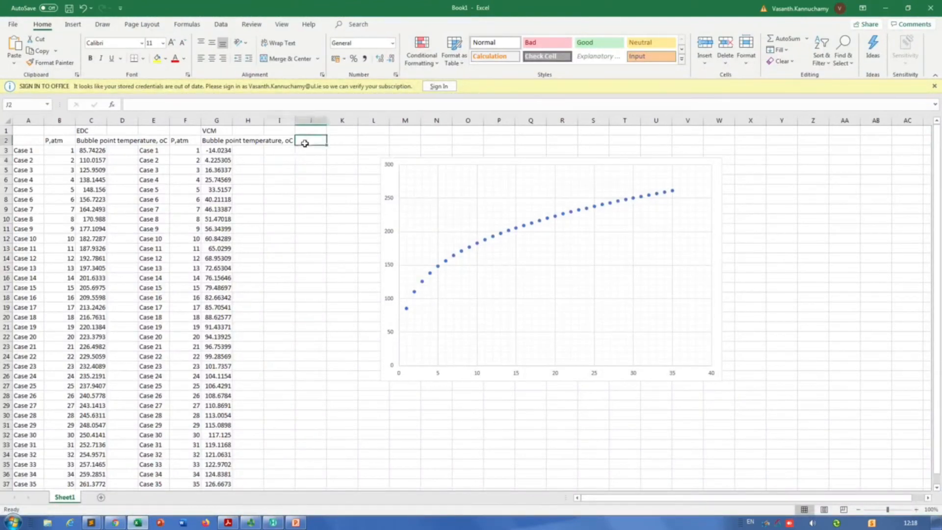
pyautogui.hotkey('ctrl', 'v')
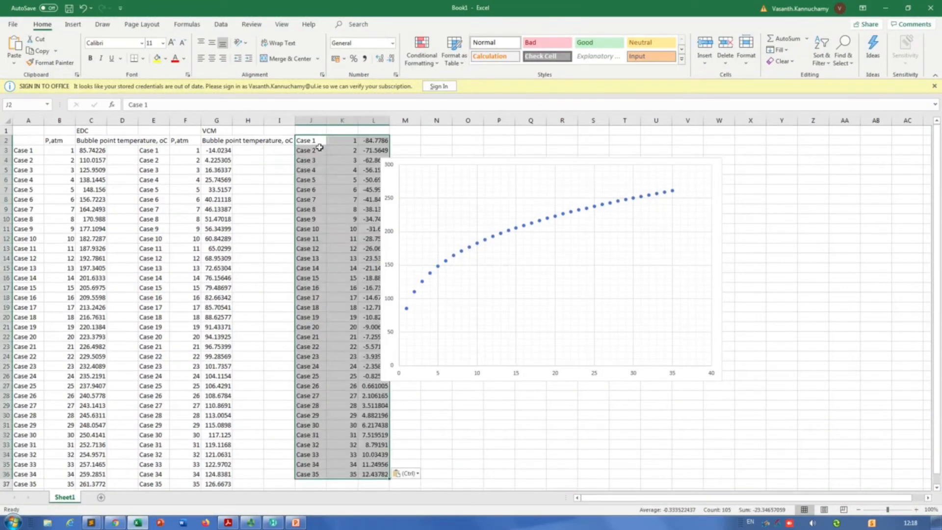
pyautogui.moveTo(335, 142)
pyautogui.mouseDown()
pyautogui.moveTo(301, 151)
pyautogui.moveTo(333, 151)
pyautogui.mouseUp()
# - Label the pasted data set "HCL" in cell L1
pyautogui.click(217, 130)
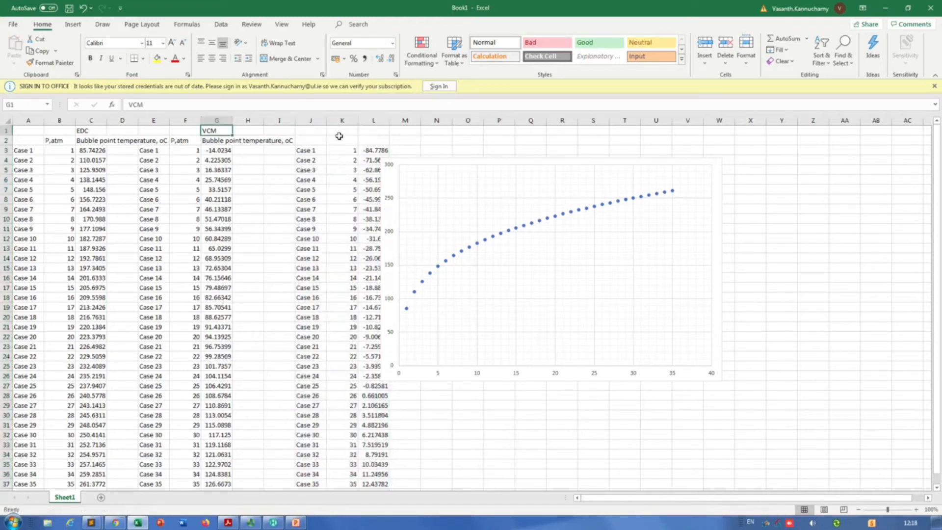
pyautogui.click(371, 135)
pyautogui.write('J')
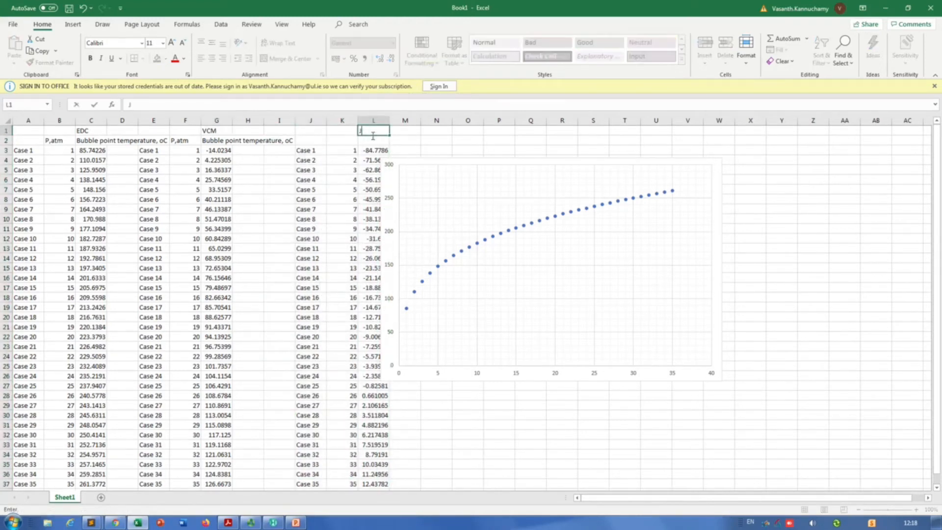
pyautogui.press('Left')
# - Copy the "P,atm" and "Bubble point temperature, oC" headings from F2:G2 to K2:L2
pyautogui.press('Left')
pyautogui.press('Left')
pyautogui.press('Left')
pyautogui.press('Left')
pyautogui.press('Left')
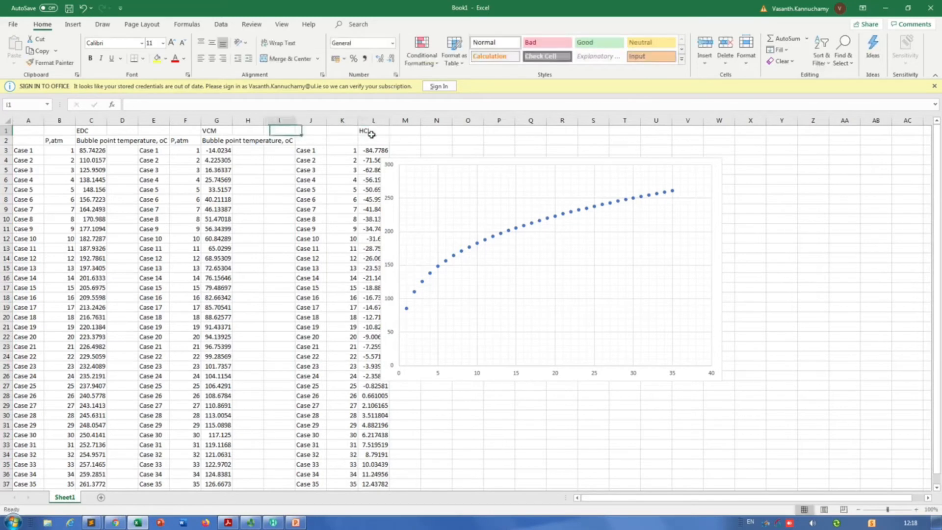
pyautogui.press('Down')
pyautogui.hotkey('shift', 'Right')
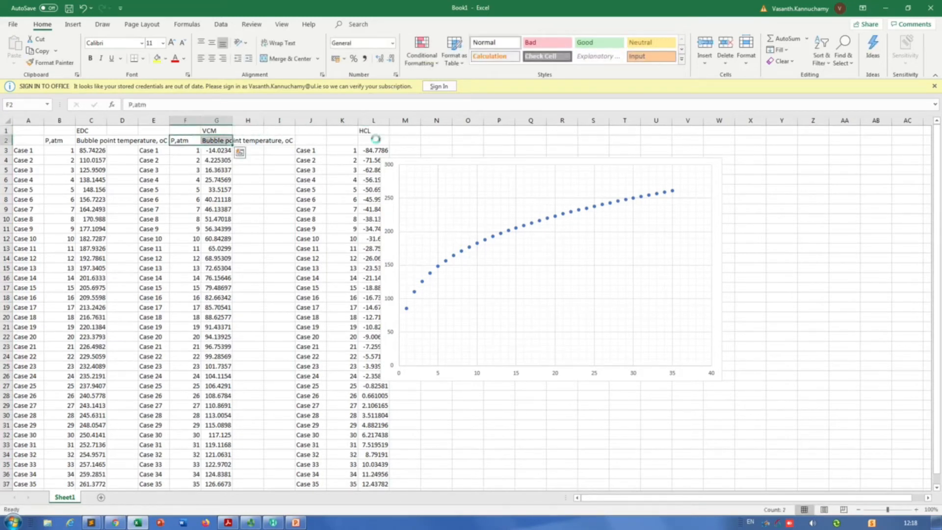
pyautogui.hotkey('ctrl', 'c')
pyautogui.press('Right')
pyautogui.press('Right')
pyautogui.press('Right')
pyautogui.press('Right')
pyautogui.press('Right')
pyautogui.hotkey('ctrl', 'v')
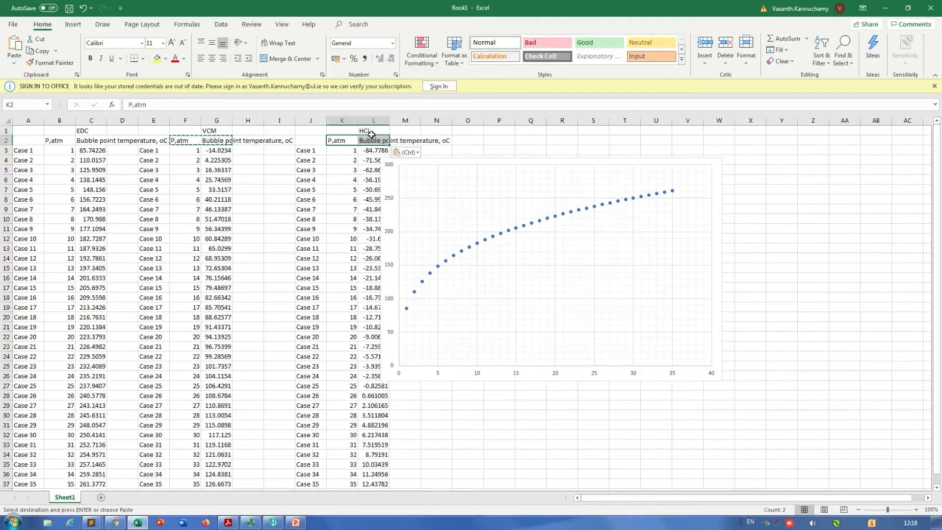
# - Duplicate the EDC series in the scatter chart and point the copy's Y values to the VCM temperatures in G3:G37
pyautogui.click(503, 236)
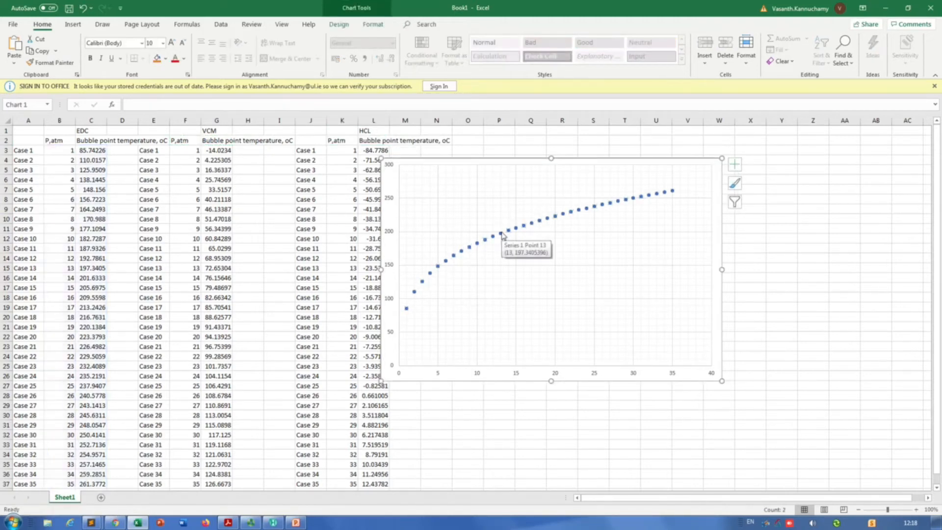
pyautogui.click(503, 236)
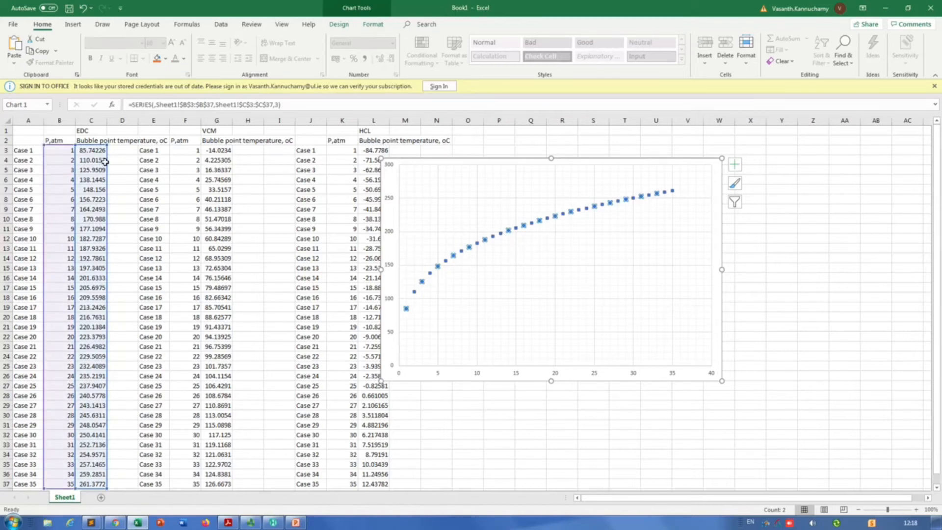
pyautogui.moveTo(107, 162); pyautogui.dragTo(218, 166)
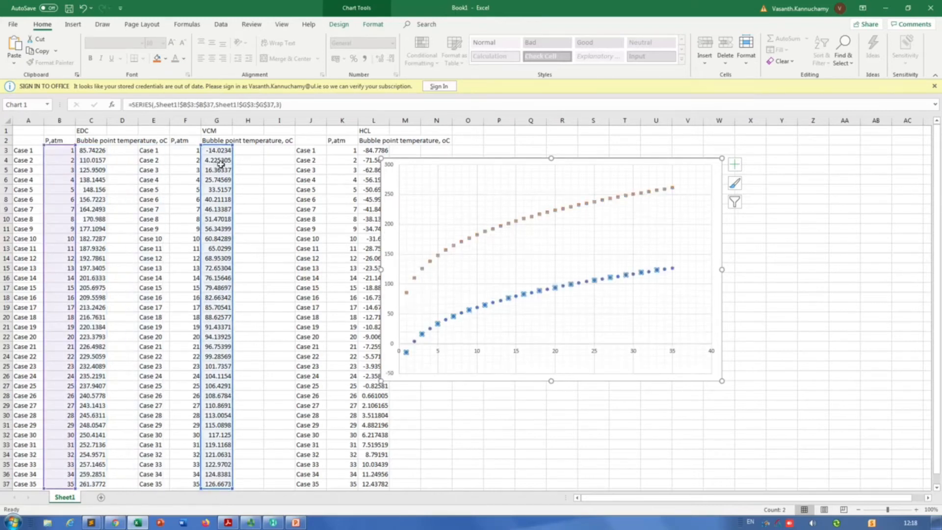
# - Duplicate the EDC series again and point the copy's Y values to the HCL temperatures in L3:L37
pyautogui.click(487, 235)
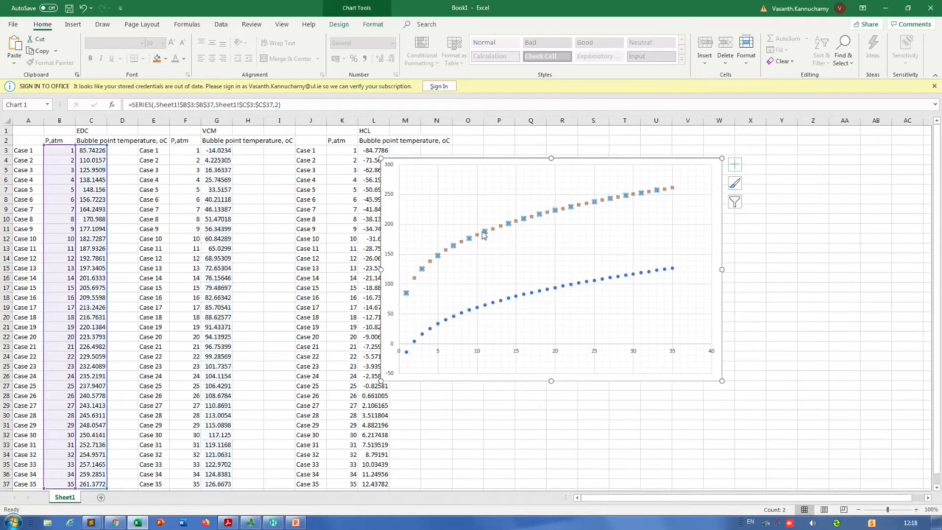
pyautogui.moveTo(112, 162); pyautogui.dragTo(389, 160)
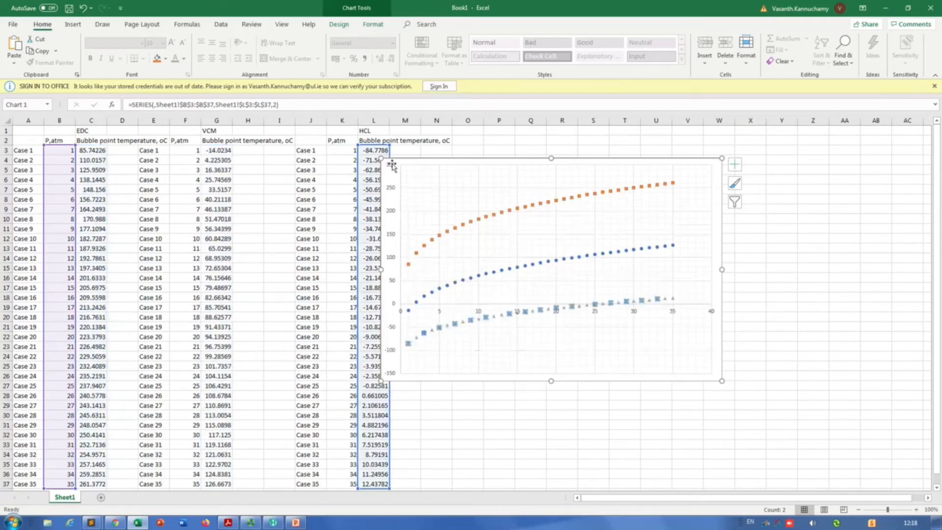
pyautogui.click(517, 313)
# - Name the chart series that plots the column L temperatures "HCL"
pyautogui.rightClick(554, 248)
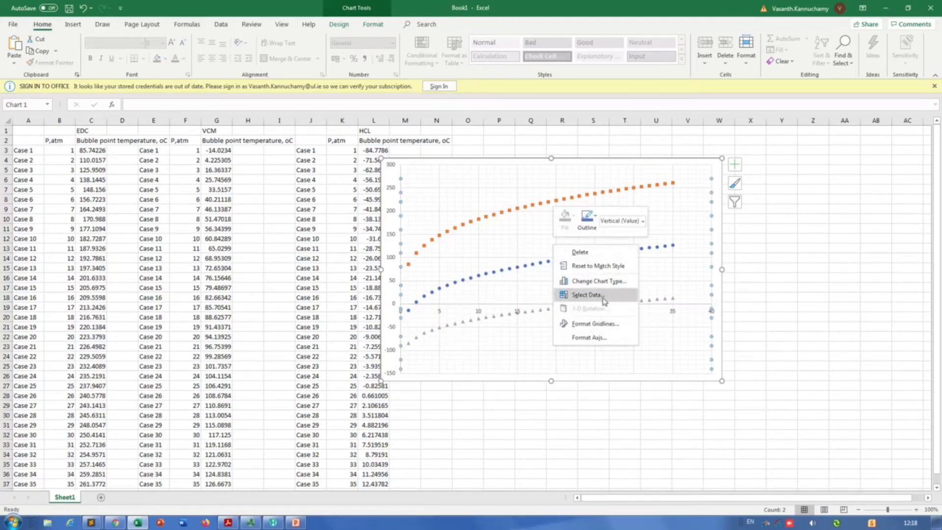
pyautogui.click(589, 295)
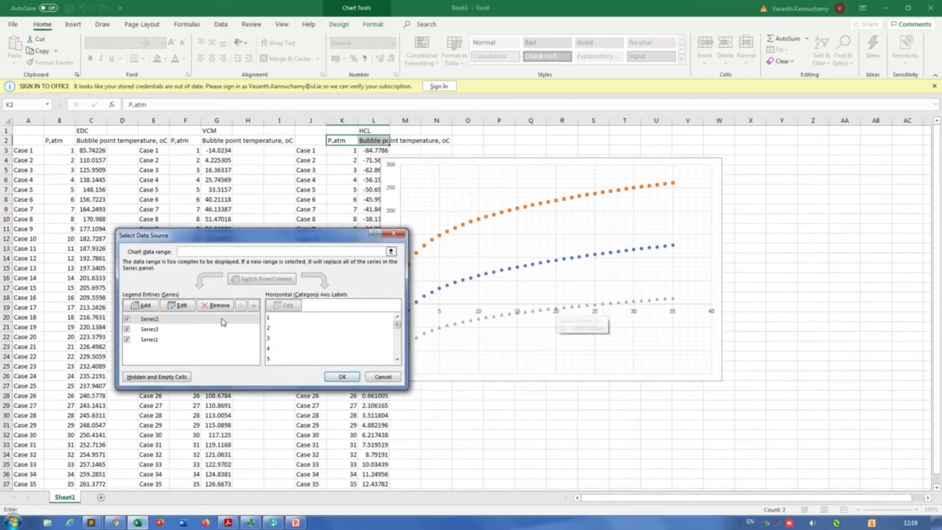
pyautogui.click(162, 329)
pyautogui.click(187, 305)
pyautogui.write('HCL')
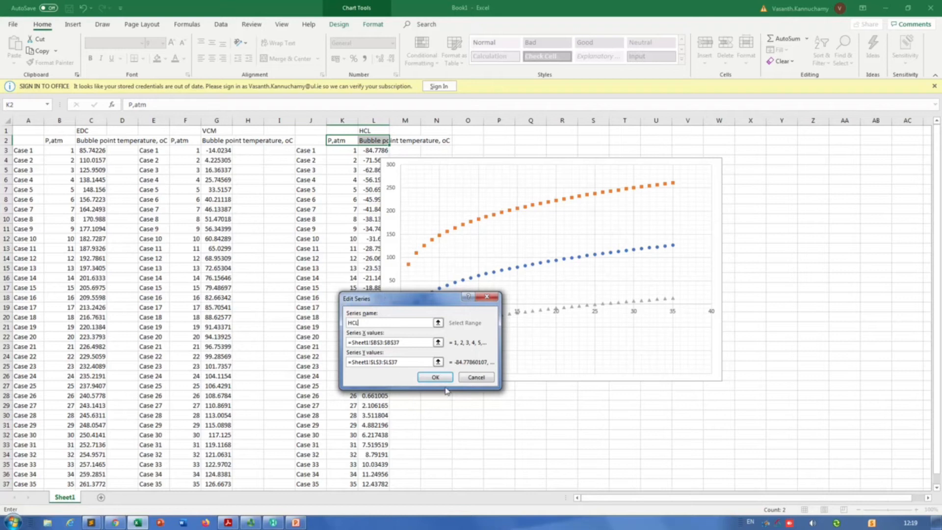
pyautogui.click(435, 376)
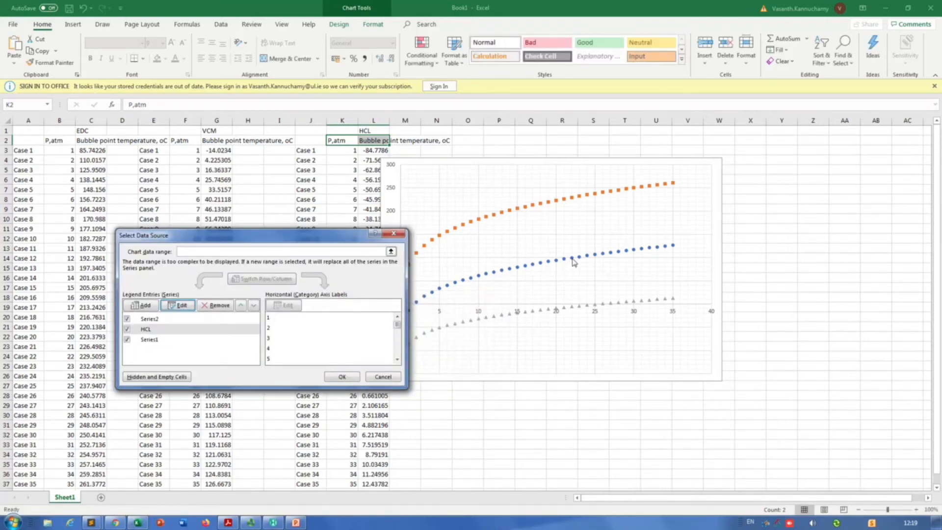
pyautogui.click(336, 377)
pyautogui.moveTo(506, 274)
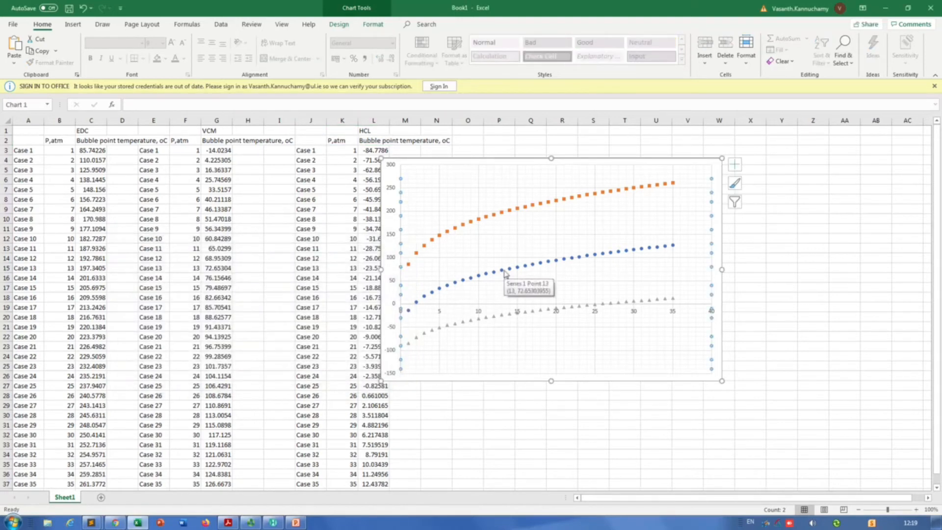
pyautogui.rightClick(517, 251)
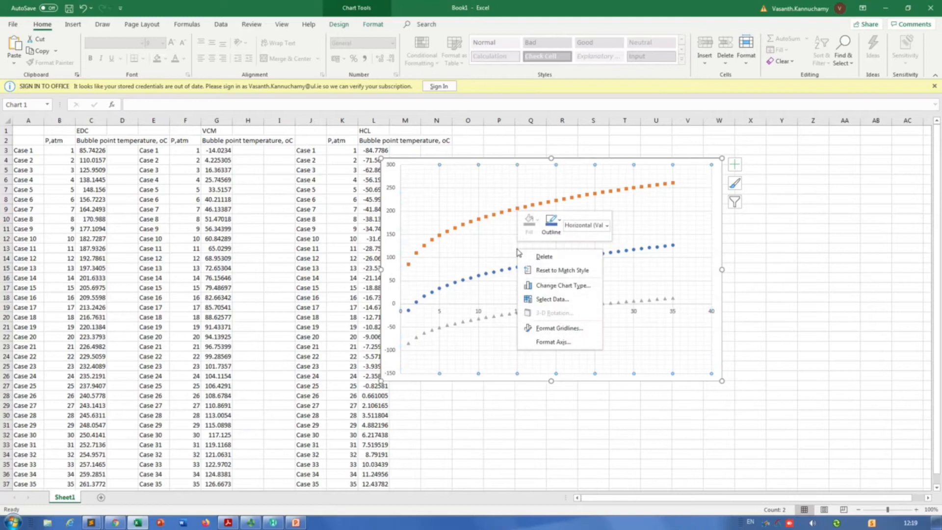
pyautogui.click(551, 300)
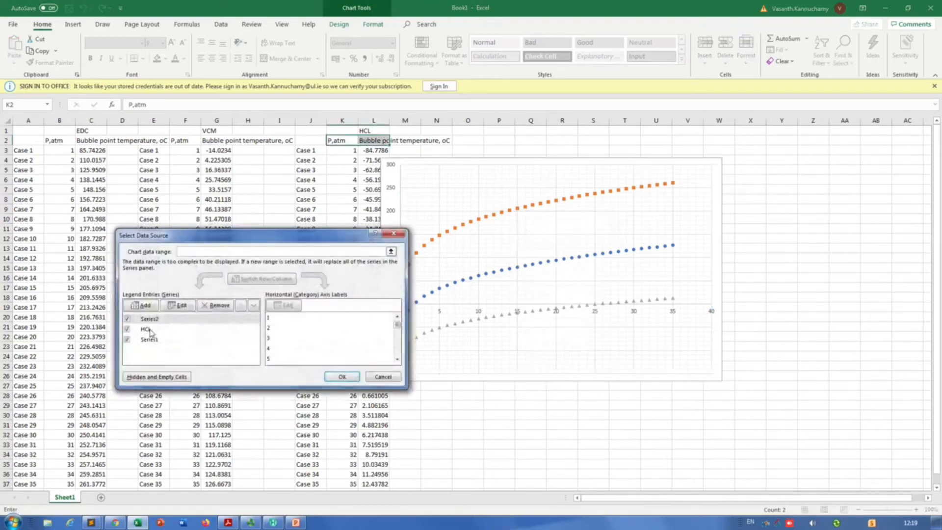
pyautogui.click(152, 340)
pyautogui.click(180, 305)
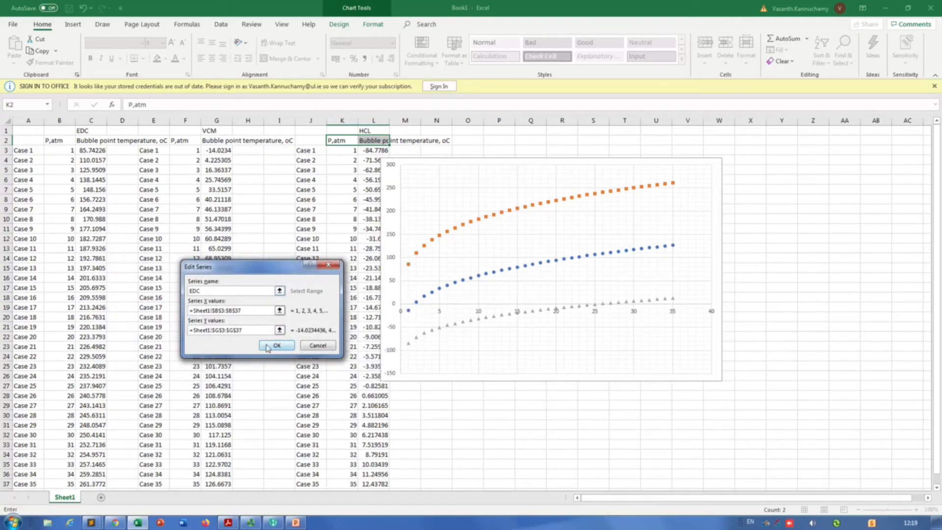
pyautogui.moveTo(472, 284)
pyautogui.click(318, 343)
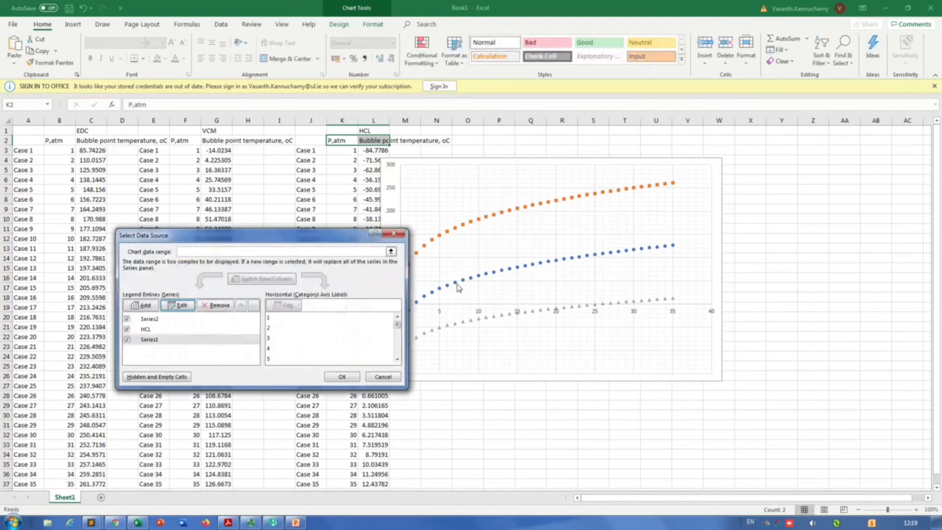
pyautogui.click(383, 377)
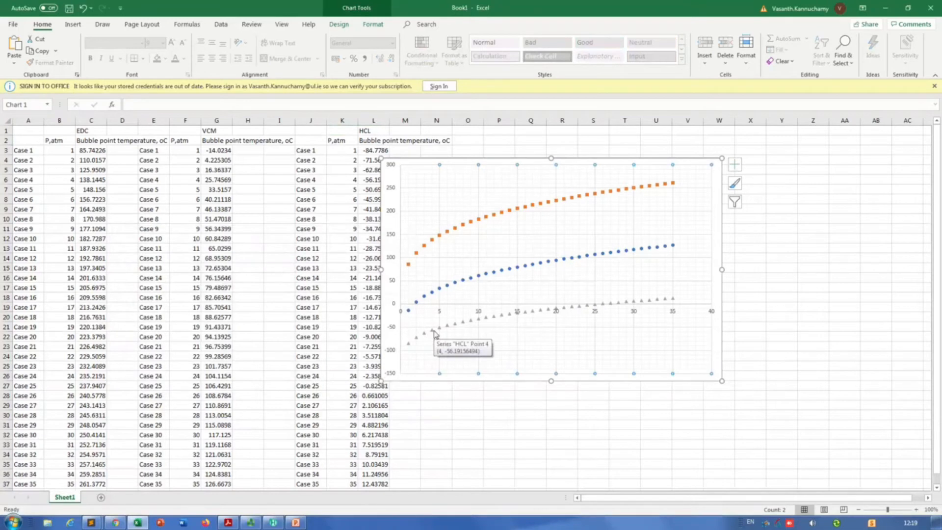
# - Identify the chart series that plots the column G temperatures and name it "VCM"
pyautogui.click(434, 332)
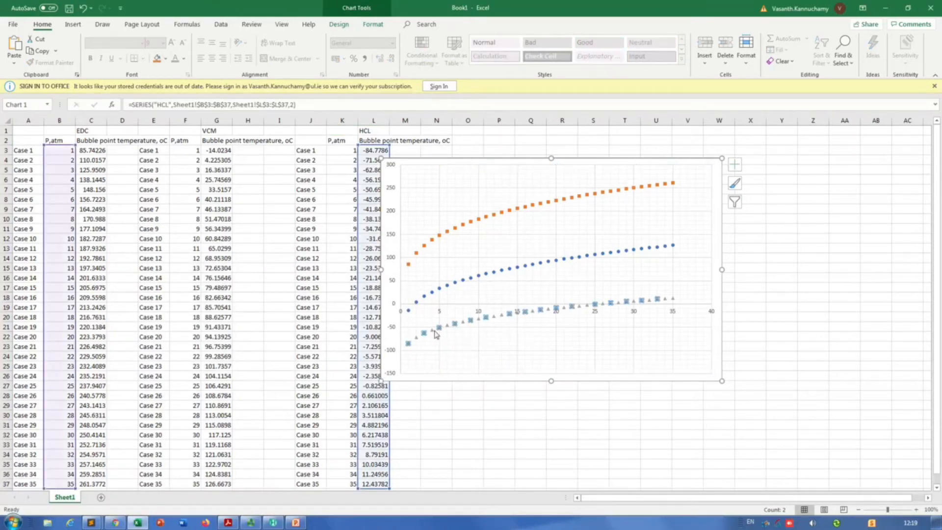
pyautogui.click(463, 346)
pyautogui.moveTo(466, 326)
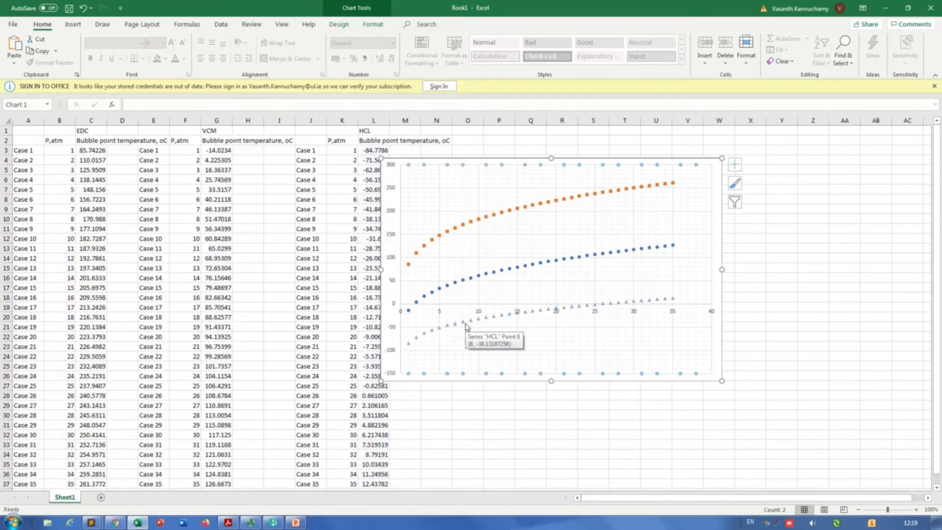
pyautogui.click(466, 282)
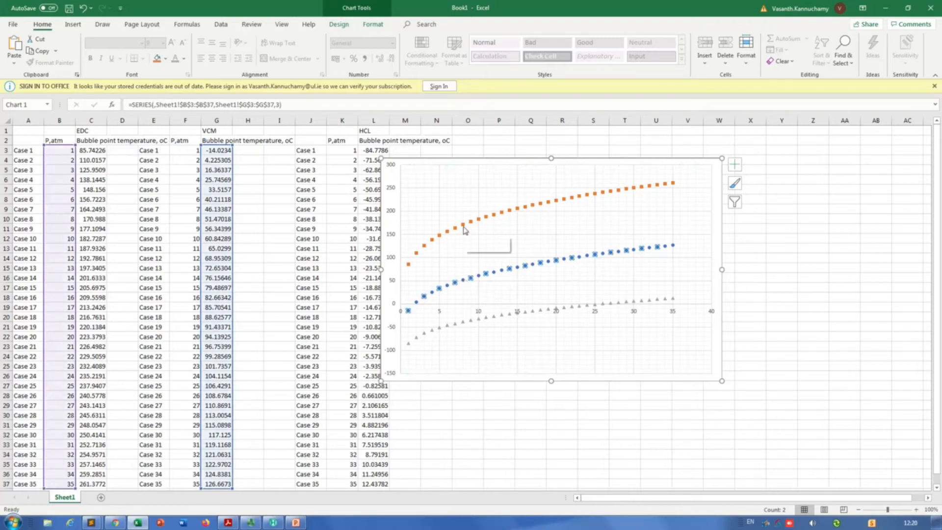
pyautogui.rightClick(462, 241)
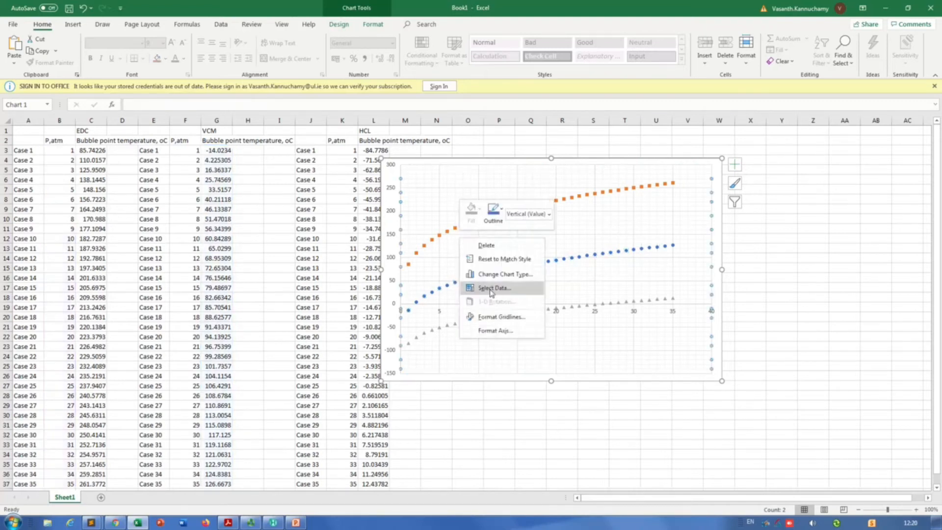
pyautogui.click(471, 289)
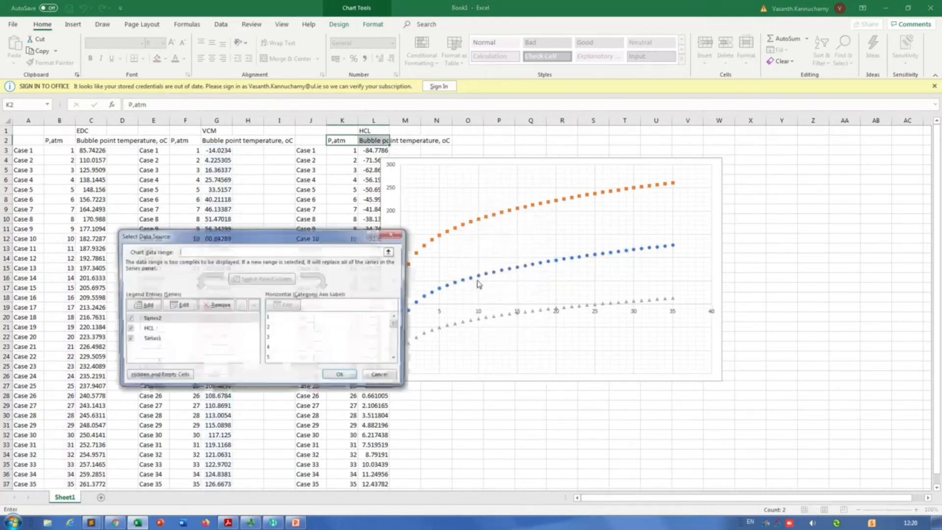
pyautogui.click(158, 339)
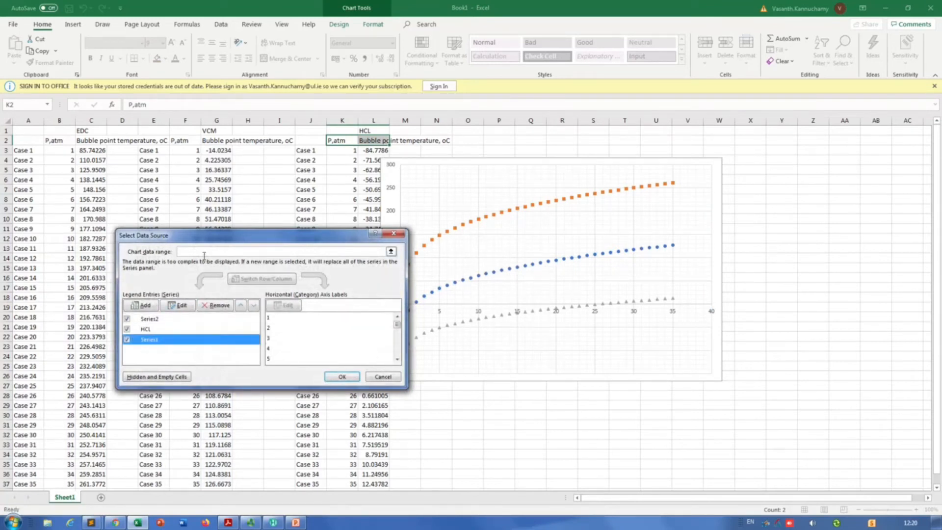
pyautogui.click(179, 305)
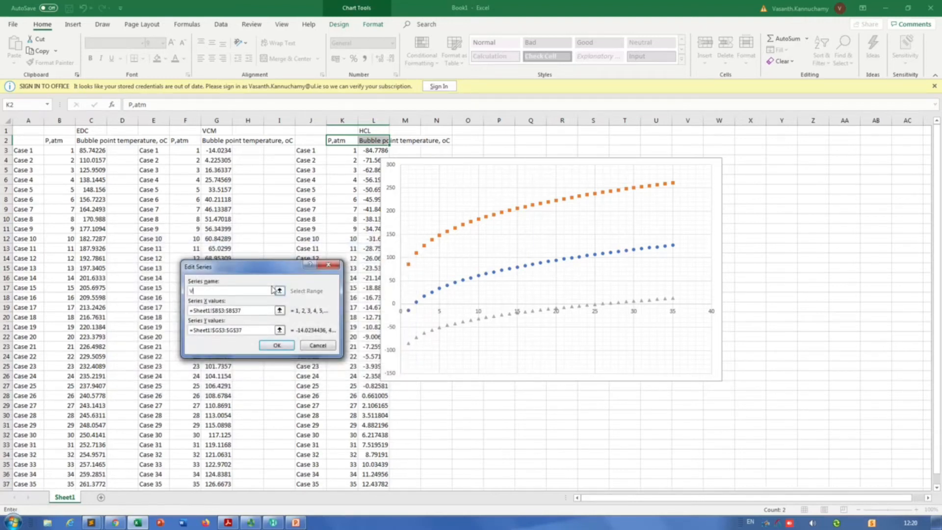
pyautogui.write('VCM')
pyautogui.press('Return')
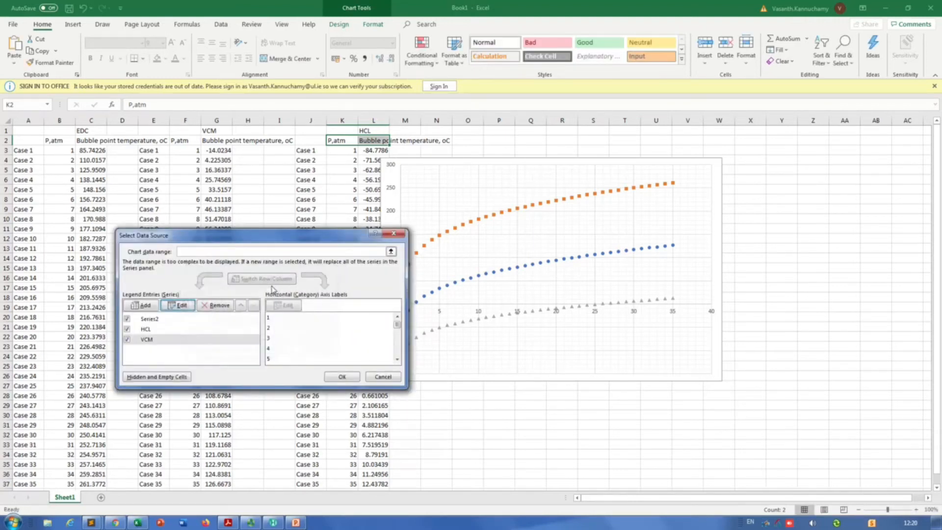
# - Name the remaining chart series, which plots the column C temperatures, "EDC" and apply the data source changes
pyautogui.click(148, 319)
pyautogui.click(178, 305)
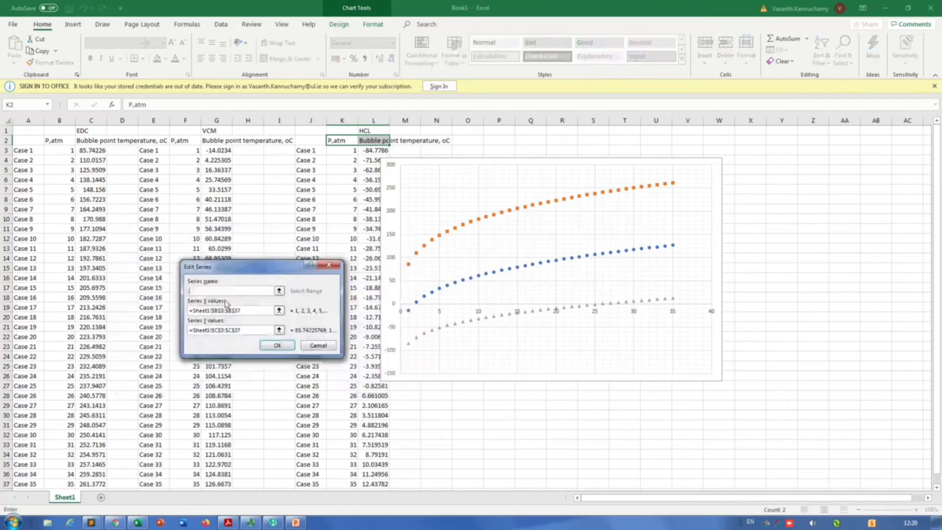
pyautogui.press('Return')
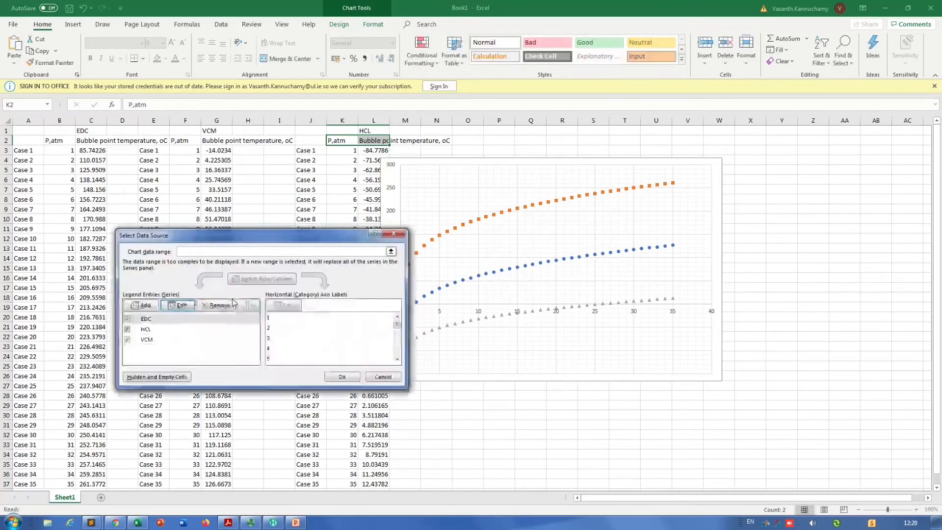
pyautogui.click(342, 377)
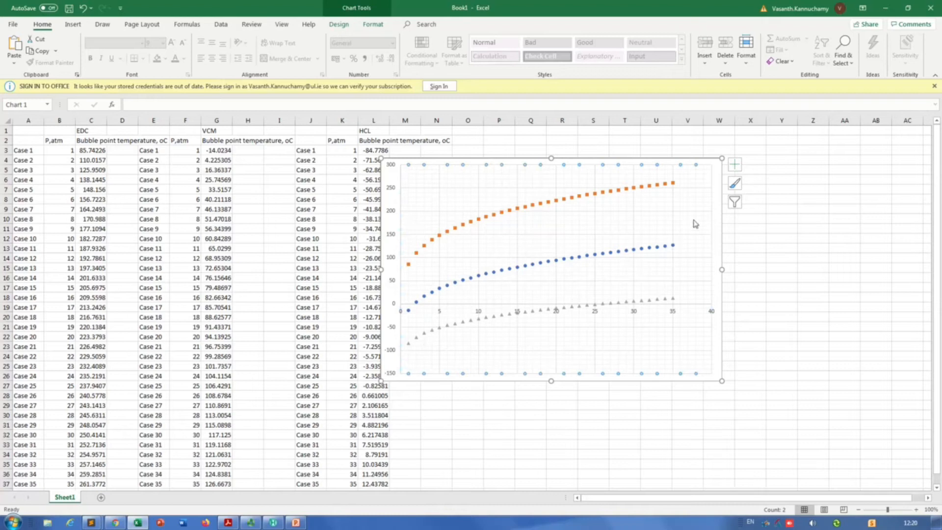
# - Shrink the plot area and reposition it inside the chart, leaving space along the vertical and horizontal axes
pyautogui.click(397, 179)
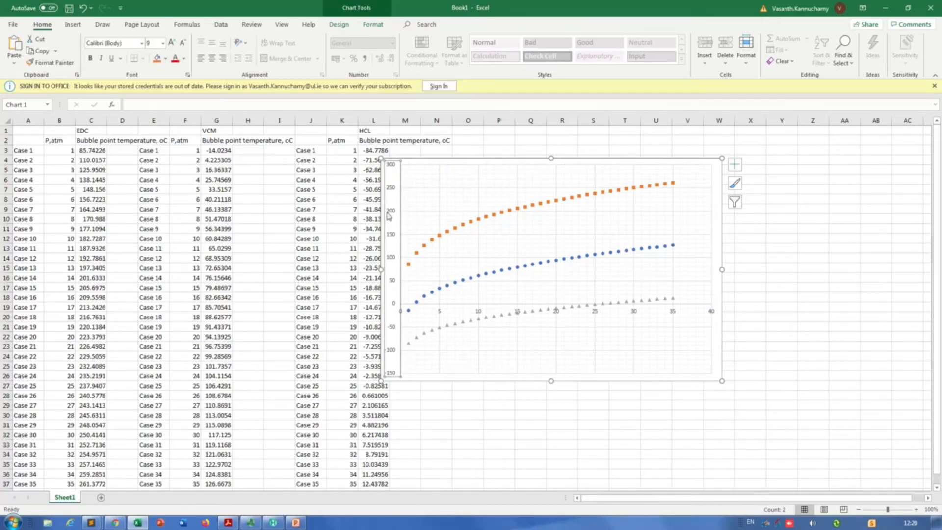
pyautogui.click(710, 328)
pyautogui.click(702, 314)
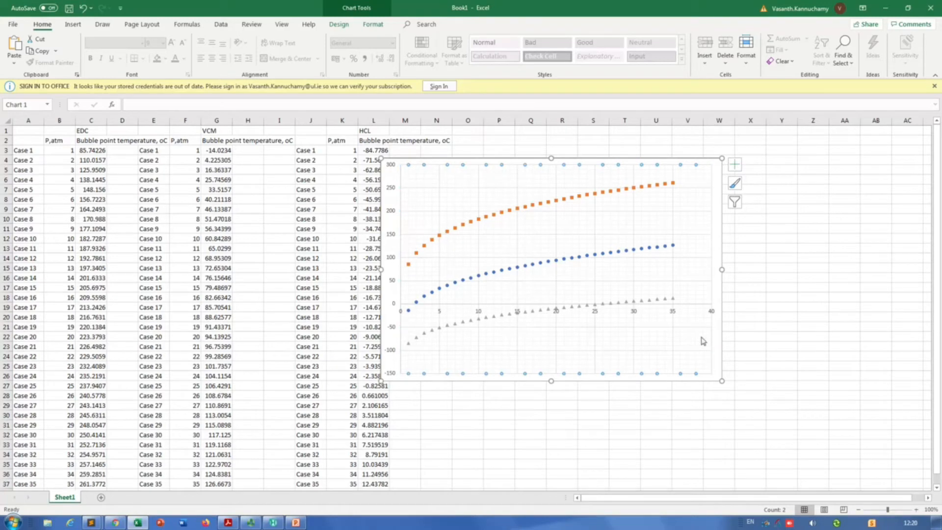
pyautogui.click(690, 306)
pyautogui.click(713, 374)
pyautogui.moveTo(685, 336); pyautogui.dragTo(665, 313)
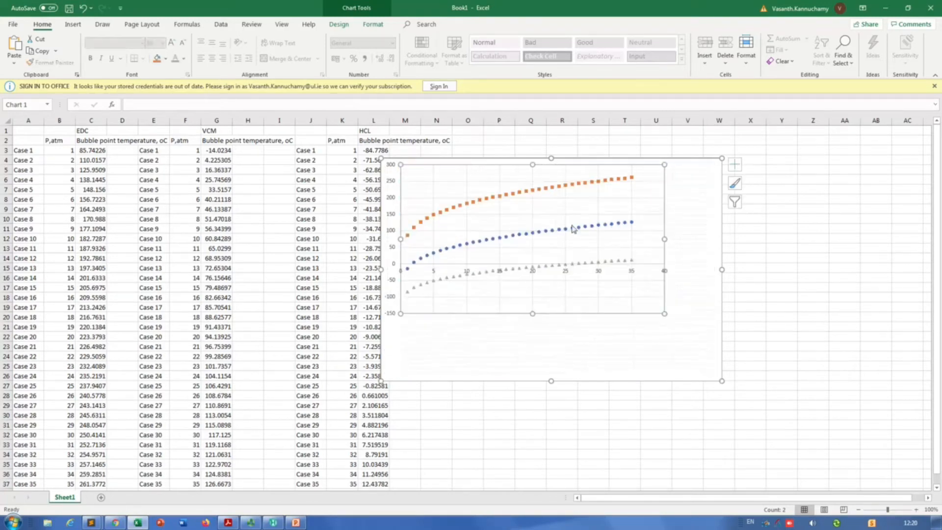
pyautogui.moveTo(653, 196); pyautogui.dragTo(689, 207)
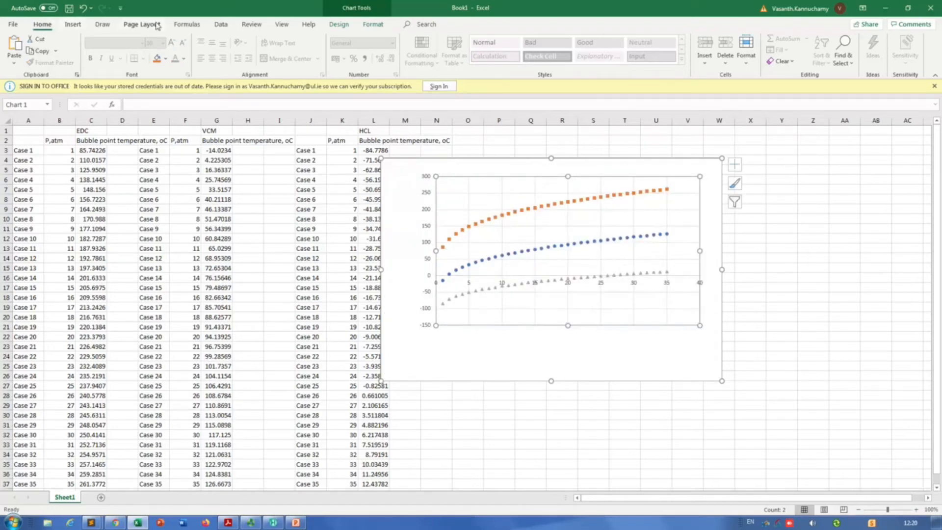
# - Add primary horizontal and primary vertical axis titles to the chart
pyautogui.click(339, 24)
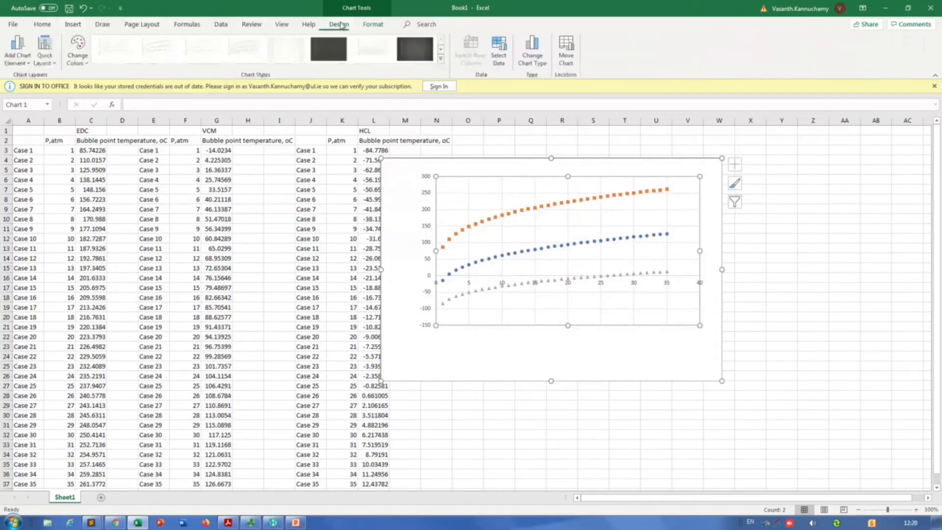
pyautogui.click(19, 55)
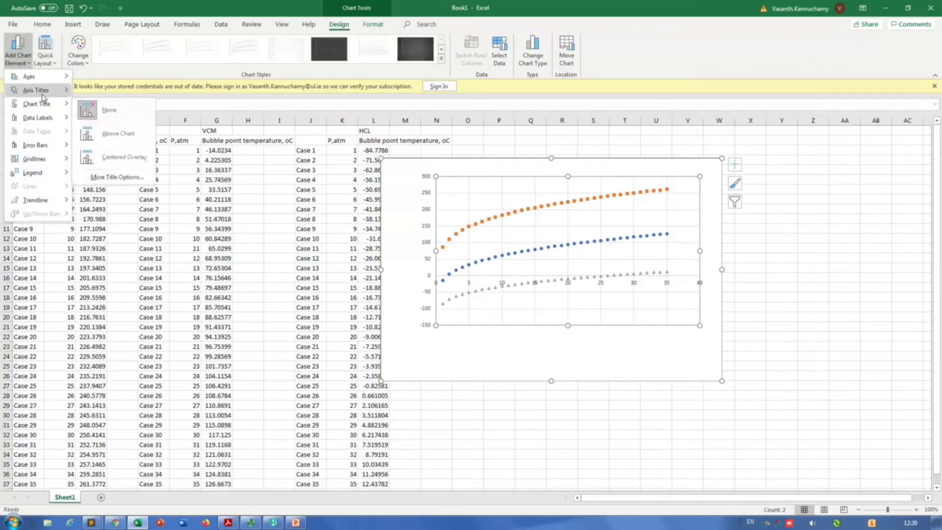
pyautogui.moveTo(42, 90)
pyautogui.click(118, 96)
pyautogui.click(18, 49)
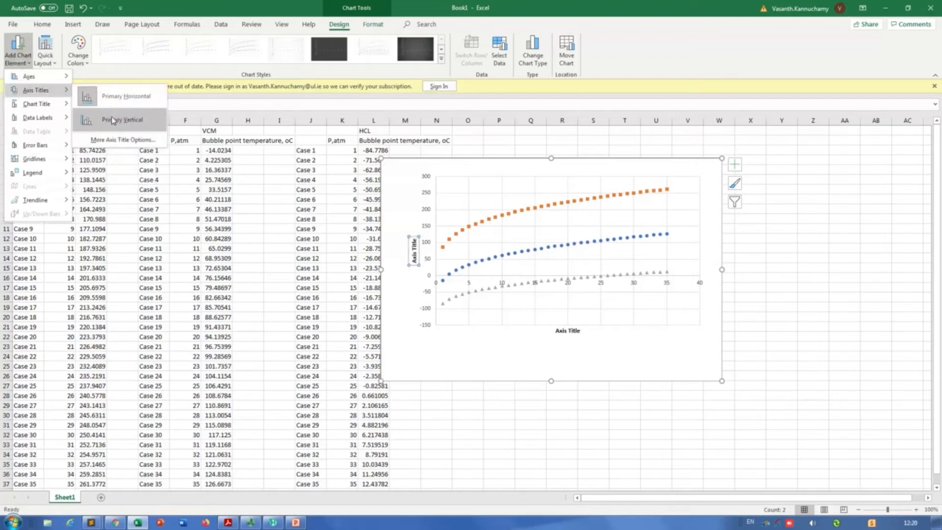
pyautogui.click(113, 121)
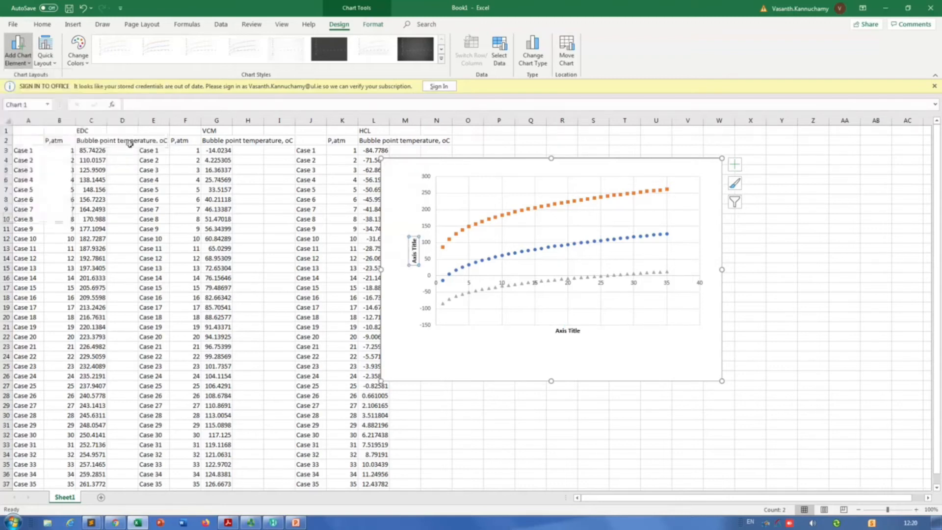
# - Change the horizontal axis title to "Pressure, atm"
pyautogui.moveTo(570, 342); pyautogui.dragTo(571, 349)
pyautogui.click(573, 342)
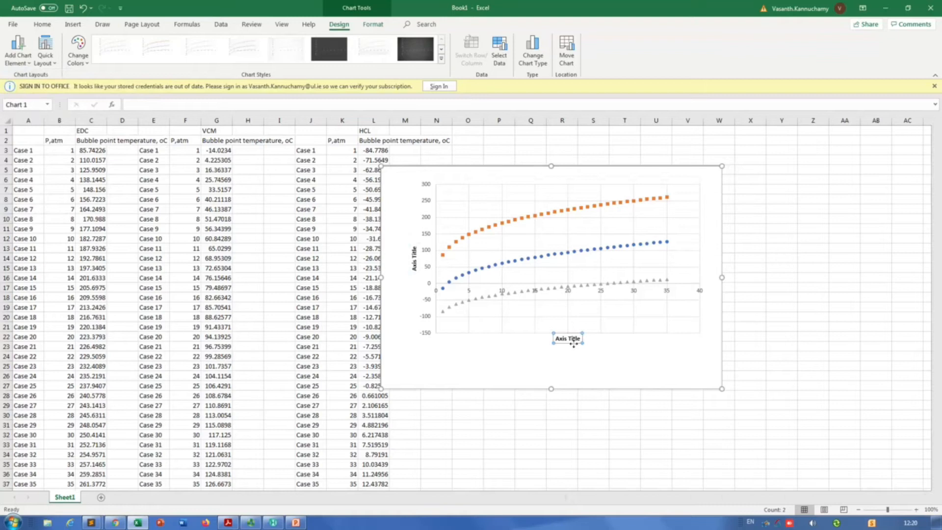
pyautogui.doubleClick(567, 342)
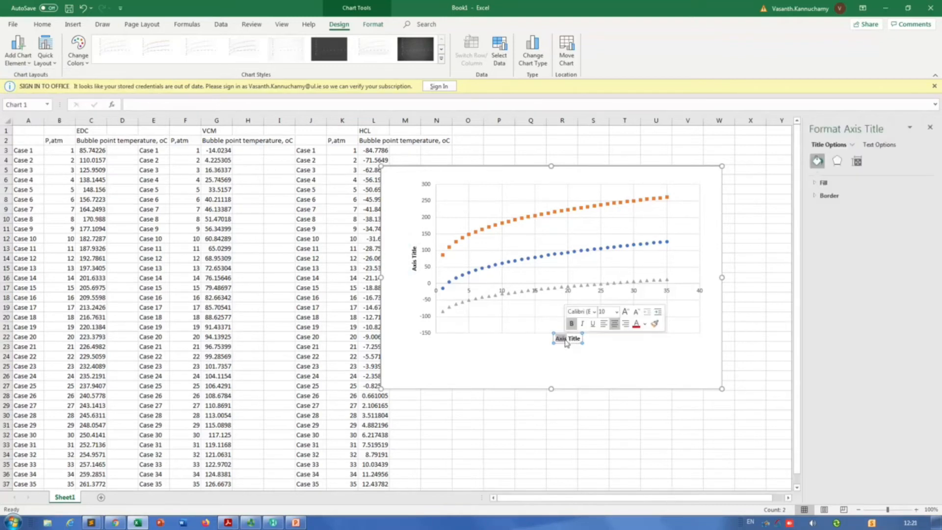
pyautogui.write('Pressure')
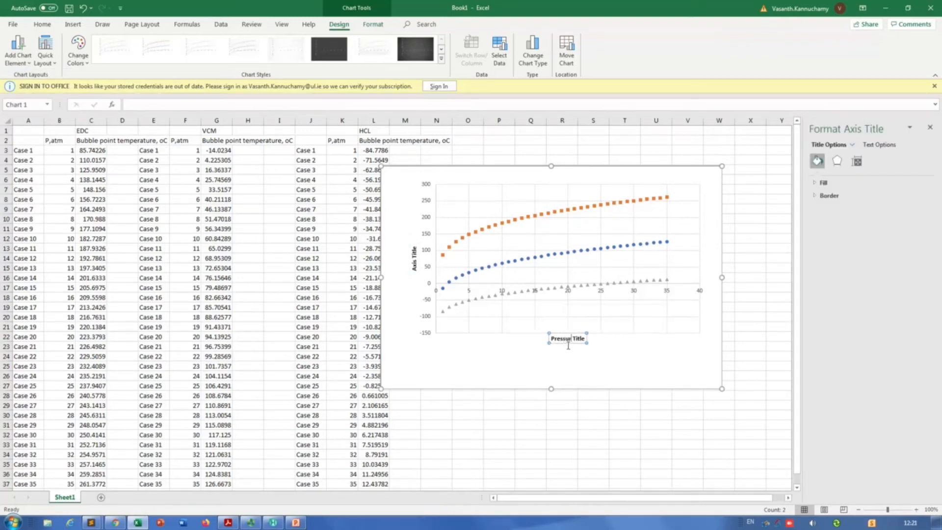
pyautogui.press('Delete')
pyautogui.press('Delete')
pyautogui.press('Delete')
pyautogui.press('Delete')
pyautogui.press('Delete')
pyautogui.press('Delete')
pyautogui.write(', atm')
# - Remove the placeholder text from the vertical axis title
pyautogui.doubleClick(416, 265)
pyautogui.press('Delete')
pyautogui.press('Delete')
pyautogui.press('Delete')
pyautogui.press('Delete')
pyautogui.press('Delete')
pyautogui.press('Delete')
pyautogui.press('Delete')
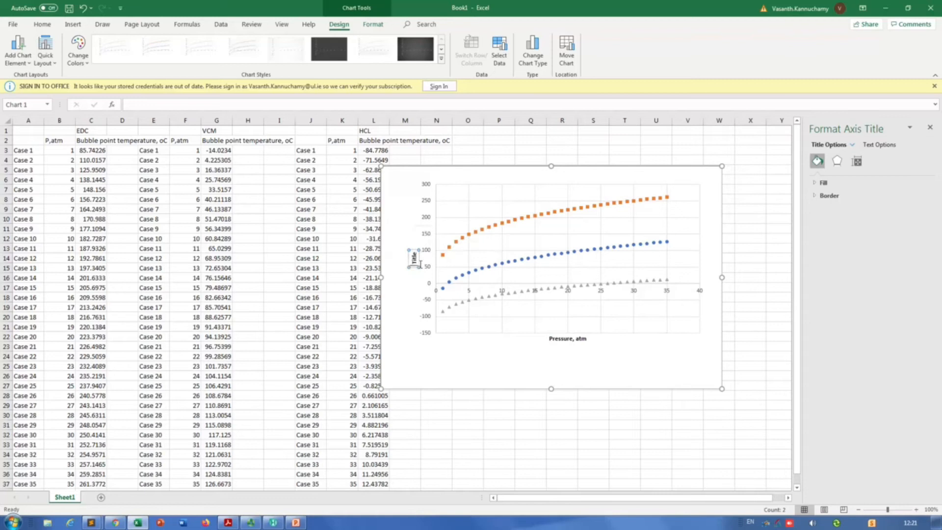
# - Title the chart's vertical axis "Bubble point temperatrue, oC" and enlarge the chart and its plot area
pyautogui.write('Bubble point tempera')
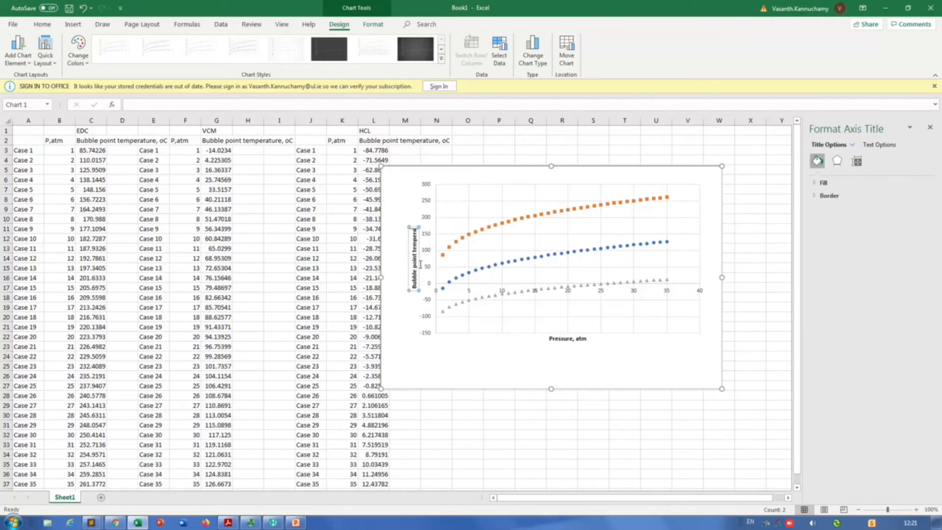
pyautogui.write('true, oC')
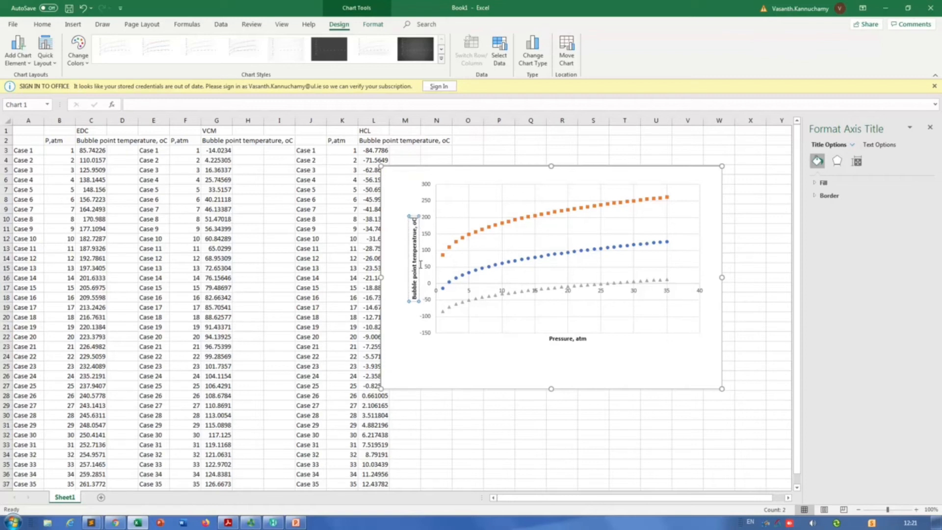
pyautogui.click(725, 178)
pyautogui.moveTo(724, 167); pyautogui.dragTo(751, 148)
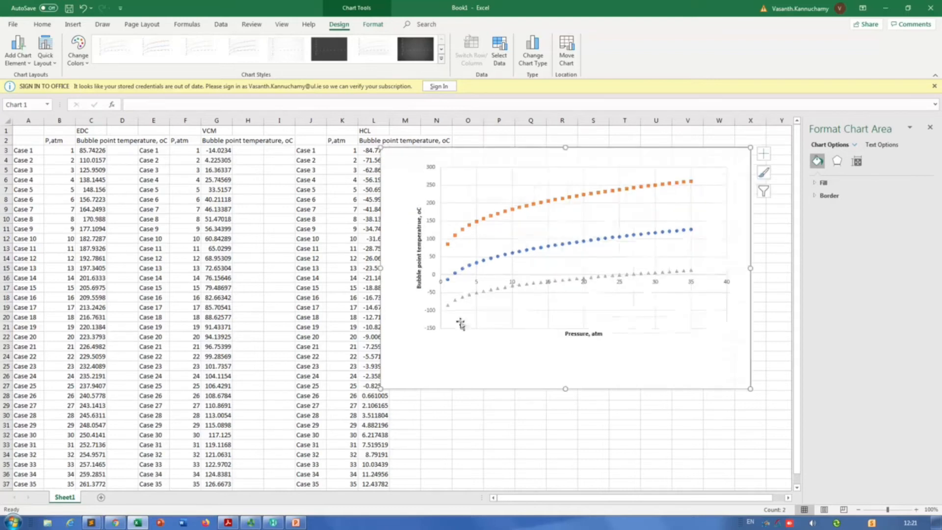
pyautogui.click(448, 332)
pyautogui.moveTo(440, 329); pyautogui.dragTo(414, 372)
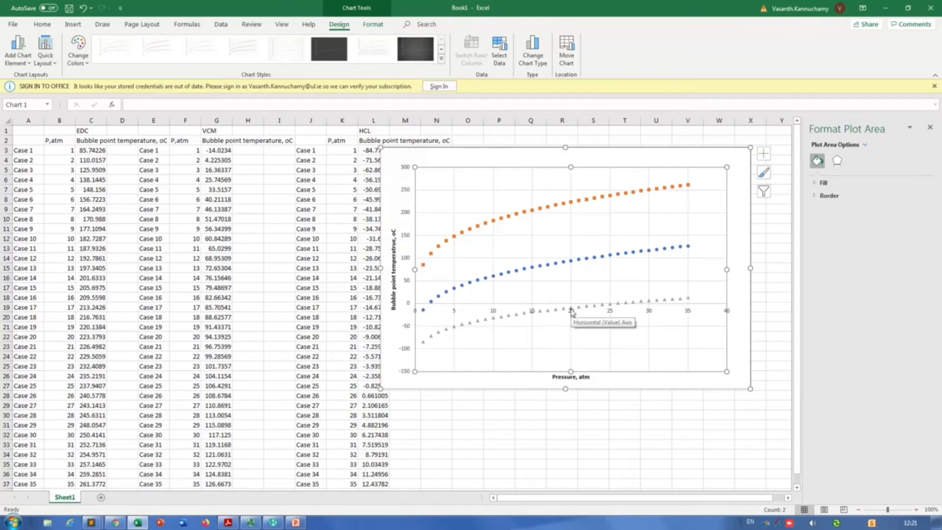
# - Copy the bubble point chart onto the empty slide 6 in PowerPoint and enlarge it to fill most of the slide
pyautogui.click(467, 160)
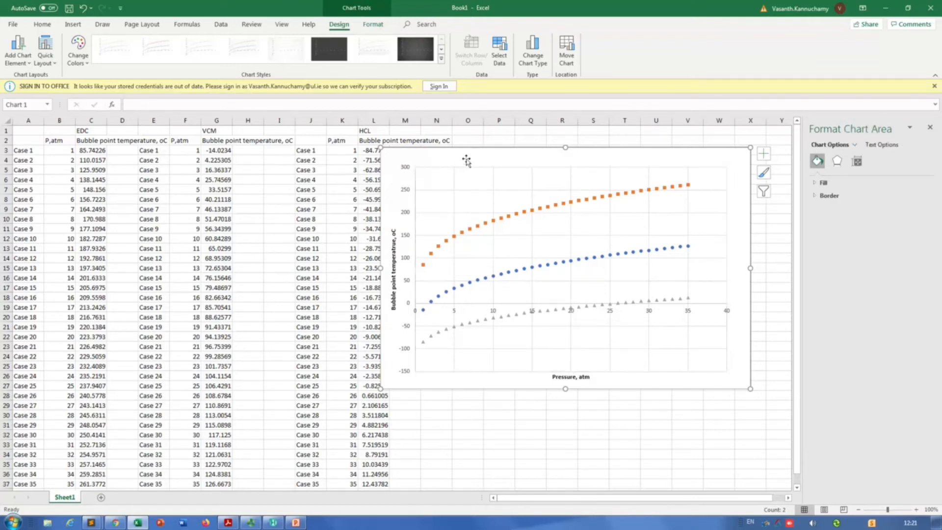
pyautogui.click(295, 523)
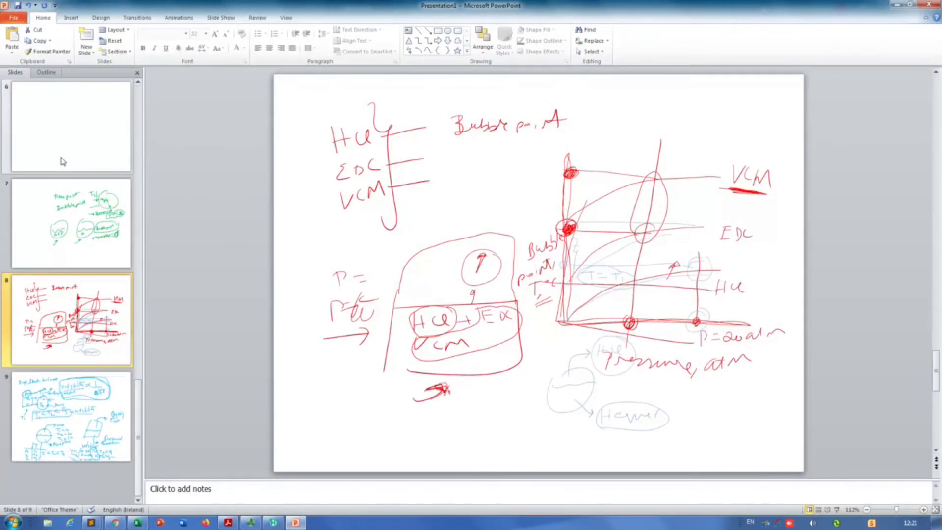
pyautogui.click(71, 135)
pyautogui.hotkey('ctrl', 'v')
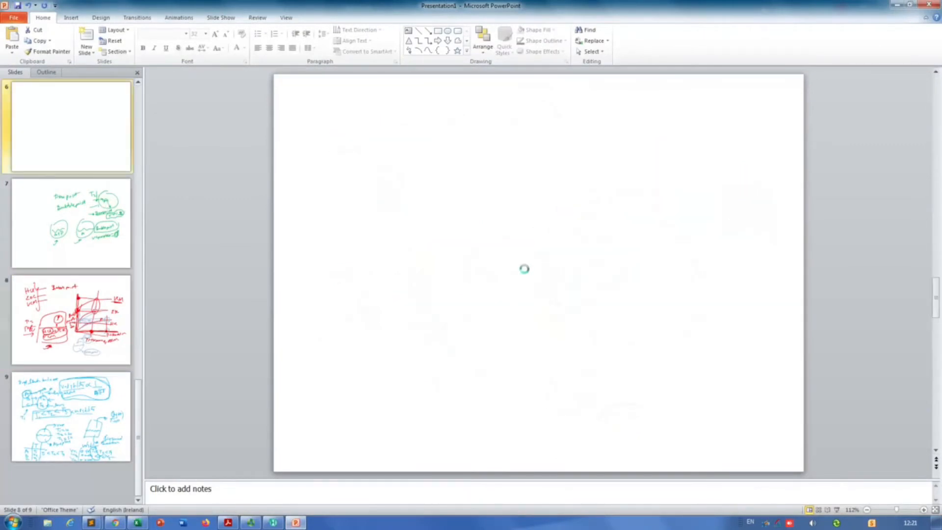
pyautogui.moveTo(337, 144); pyautogui.dragTo(290, 87)
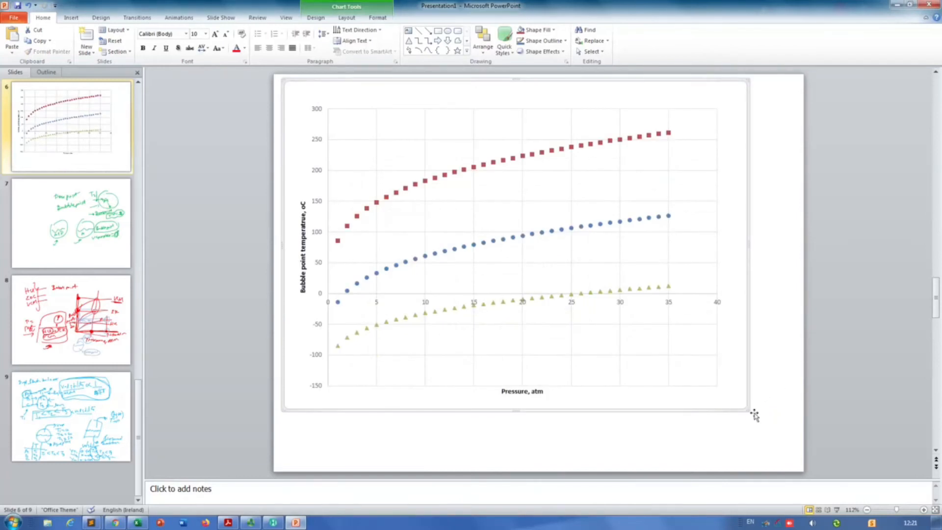
pyautogui.moveTo(752, 414); pyautogui.dragTo(784, 436)
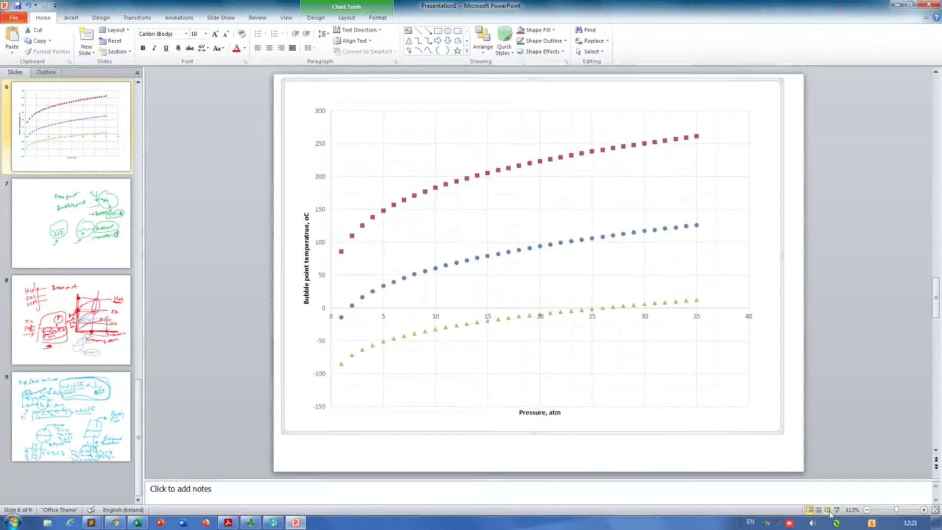
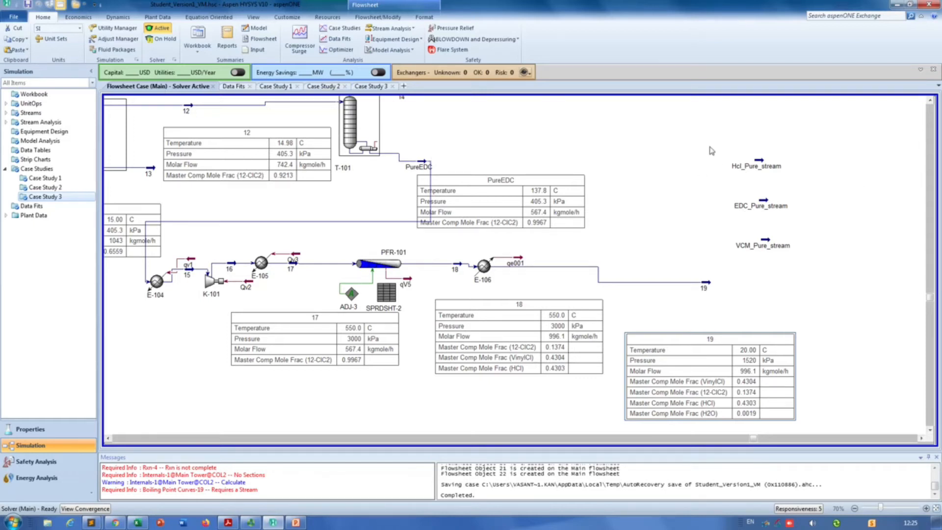
pyautogui.moveTo(722, 136); pyautogui.dragTo(812, 267)
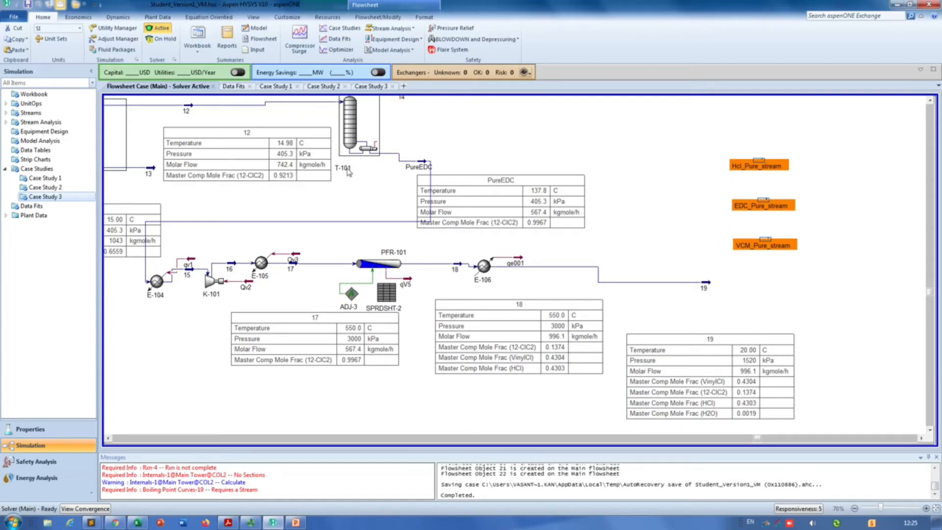
pyautogui.moveTo(251, 525)
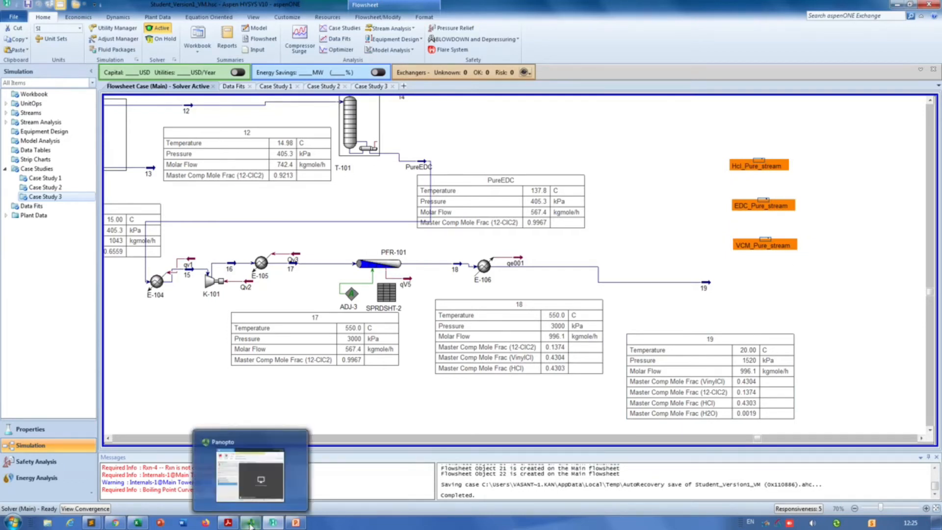
pyautogui.click(138, 523)
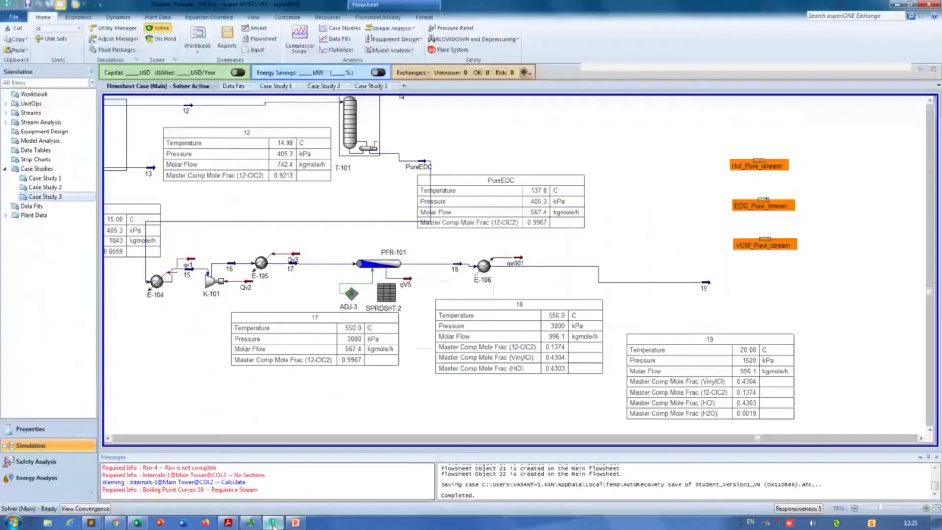
pyautogui.click(274, 523)
pyautogui.click(834, 167)
pyautogui.moveTo(723, 139); pyautogui.dragTo(819, 264)
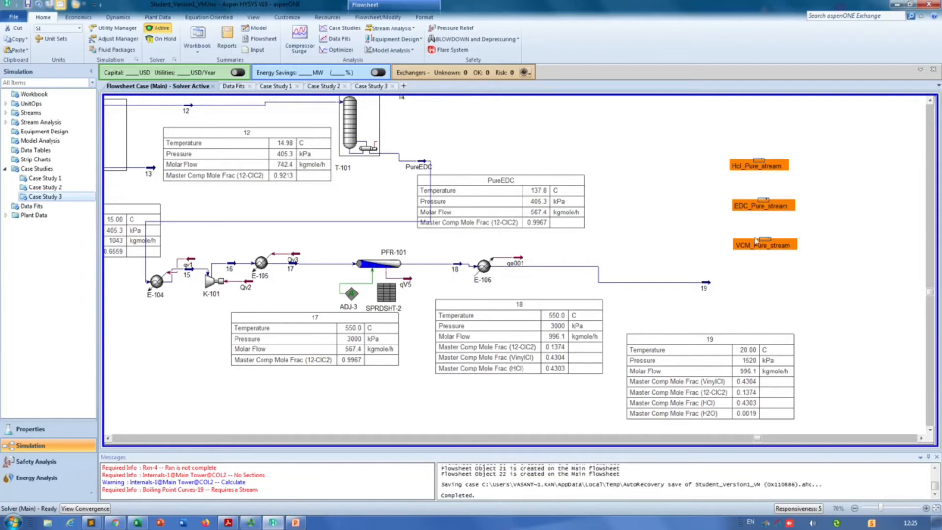
pyautogui.click(843, 186)
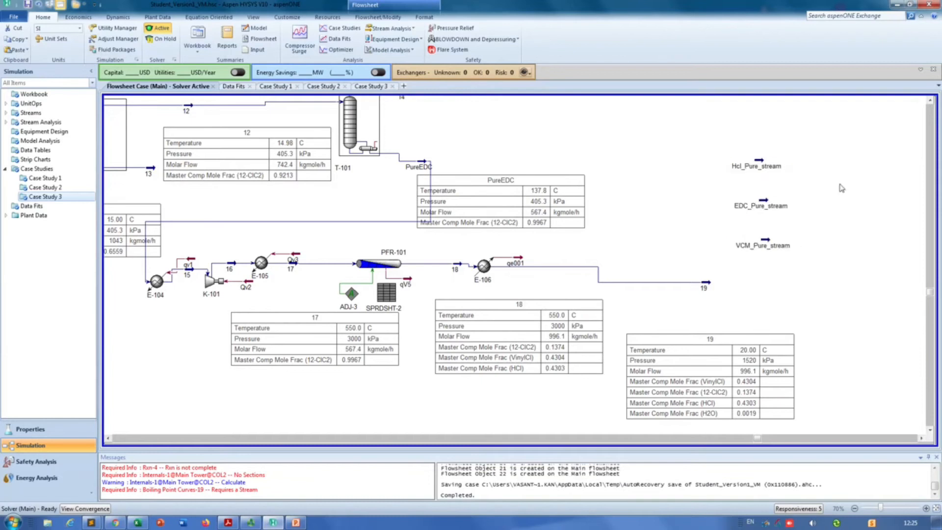
# - Review the worksheet conditions of the Hcl_Pure_stream material stream
pyautogui.click(762, 162)
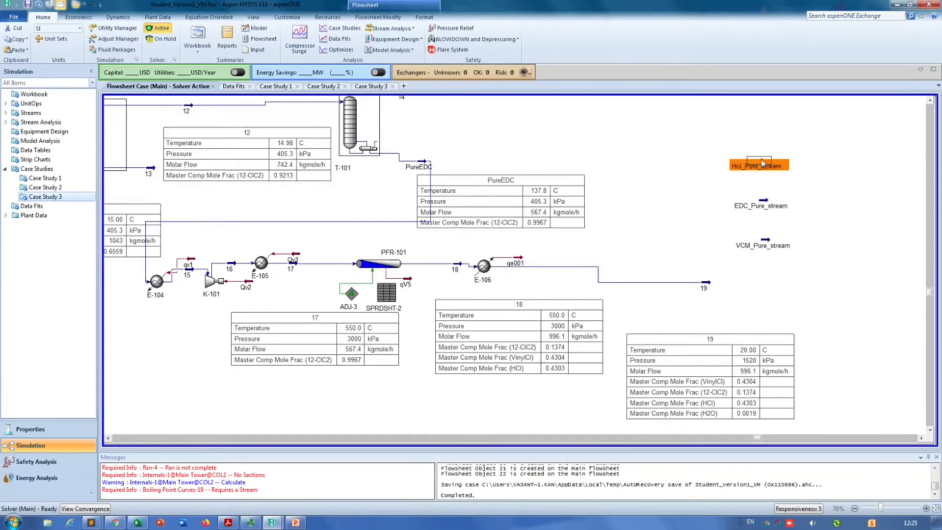
pyautogui.doubleClick(762, 162)
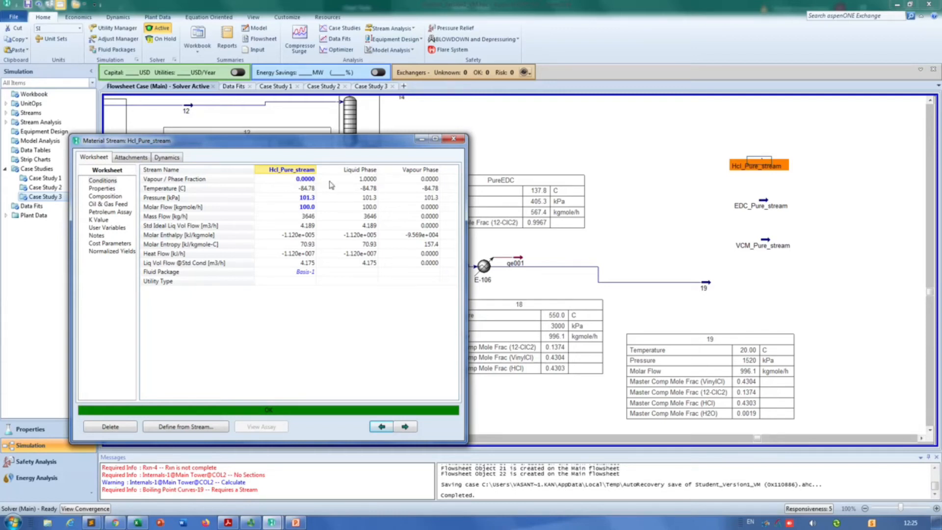
pyautogui.click(460, 143)
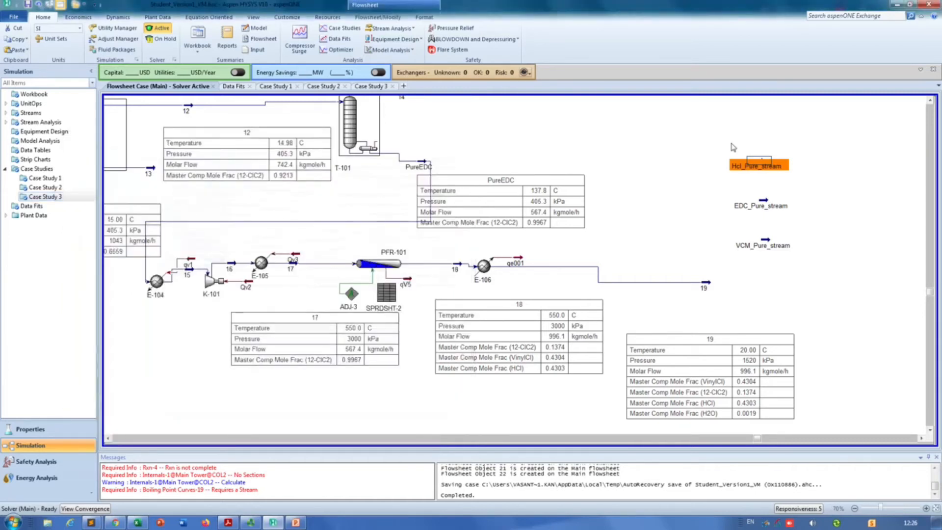
# - Delete the Hcl_Pure_stream, EDC_Pure_stream and VCM_Pure_stream material streams from the flowsheet
pyautogui.moveTo(703, 143); pyautogui.dragTo(805, 254)
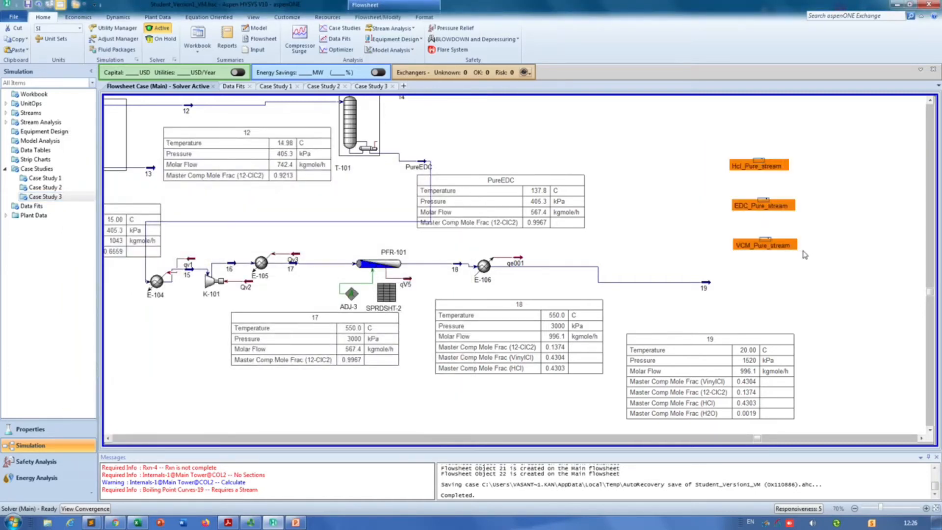
pyautogui.press('Delete')
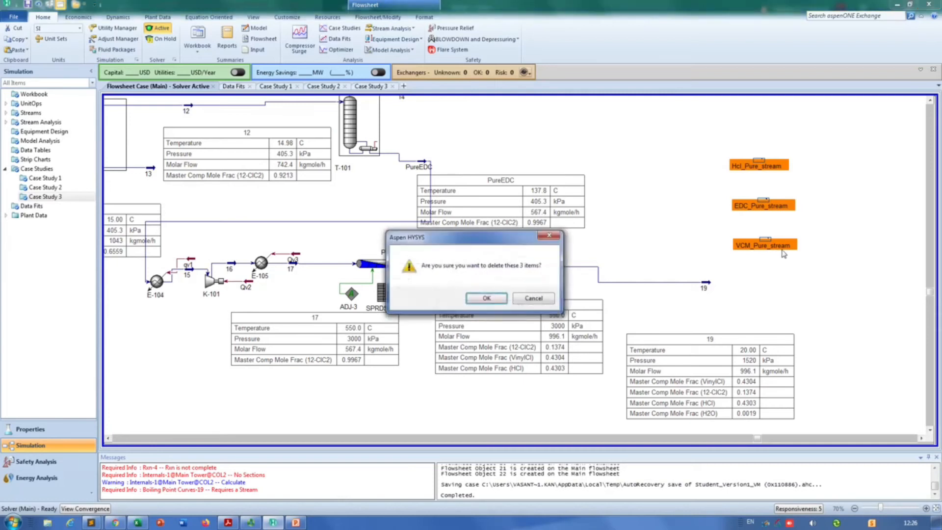
pyautogui.click(487, 298)
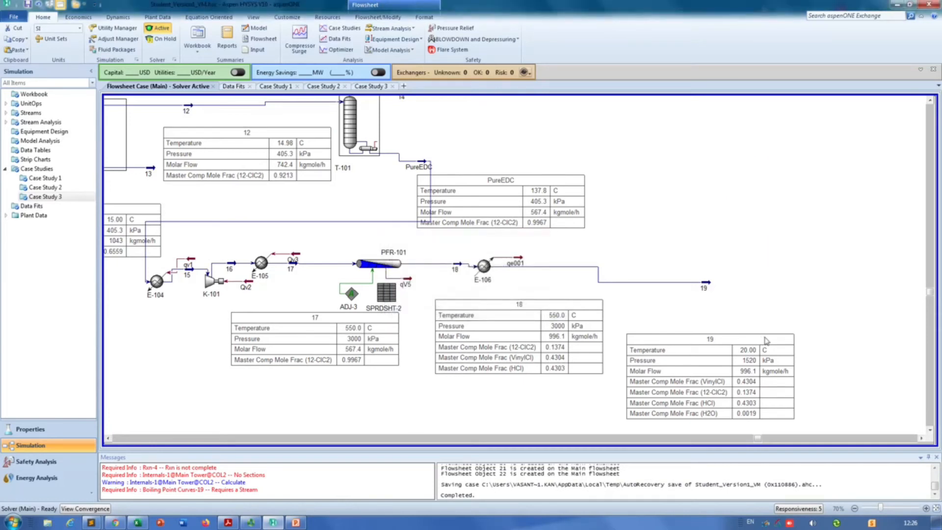
# - Move the stream 19 property table slightly further below stream 19 on the flowsheet
pyautogui.moveTo(771, 337); pyautogui.dragTo(769, 342)
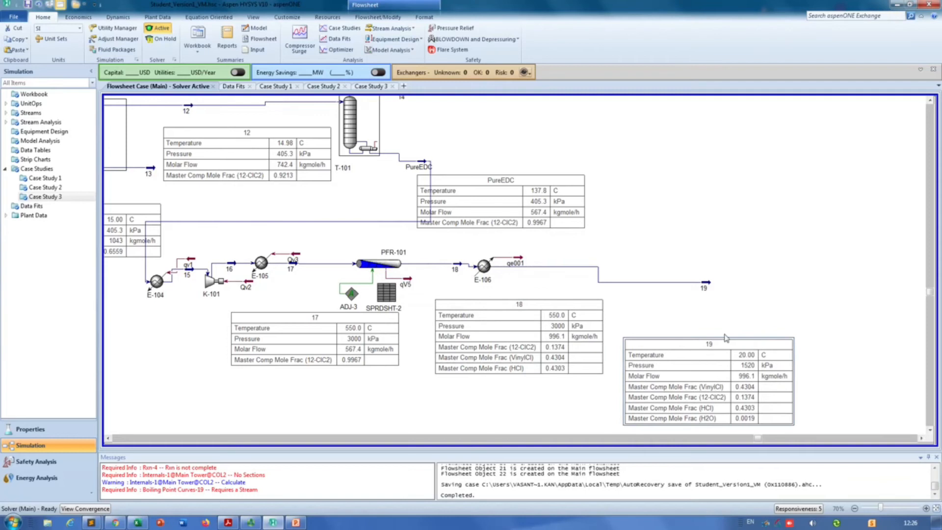
pyautogui.moveTo(709, 287)
pyautogui.click(759, 357)
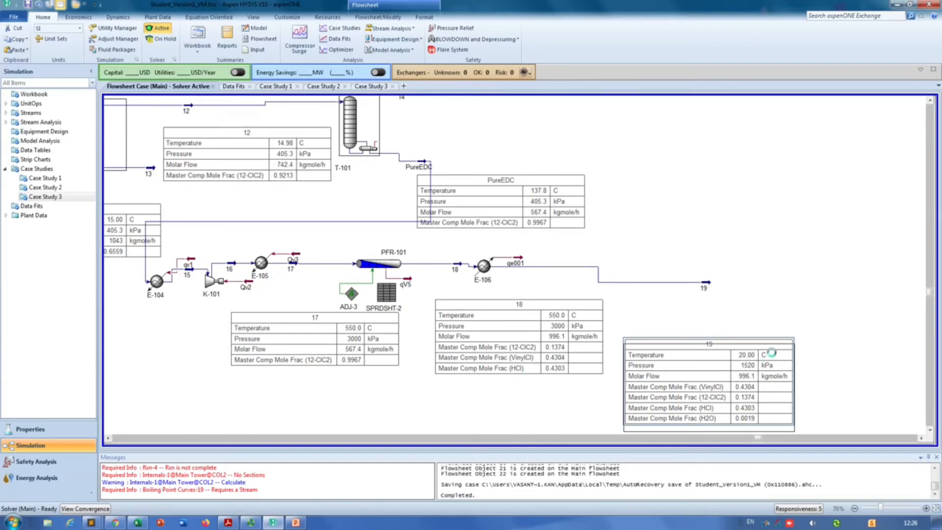
pyautogui.moveTo(133, 172)
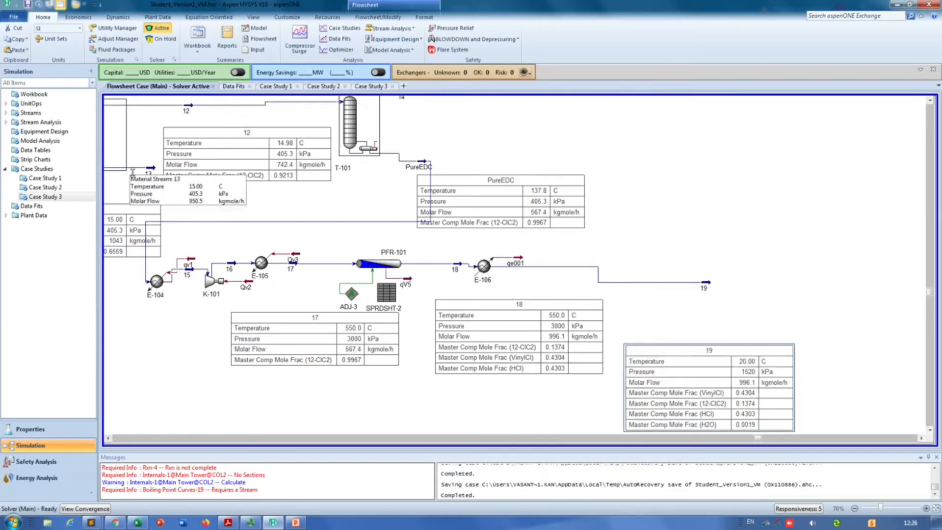
pyautogui.press('F4')
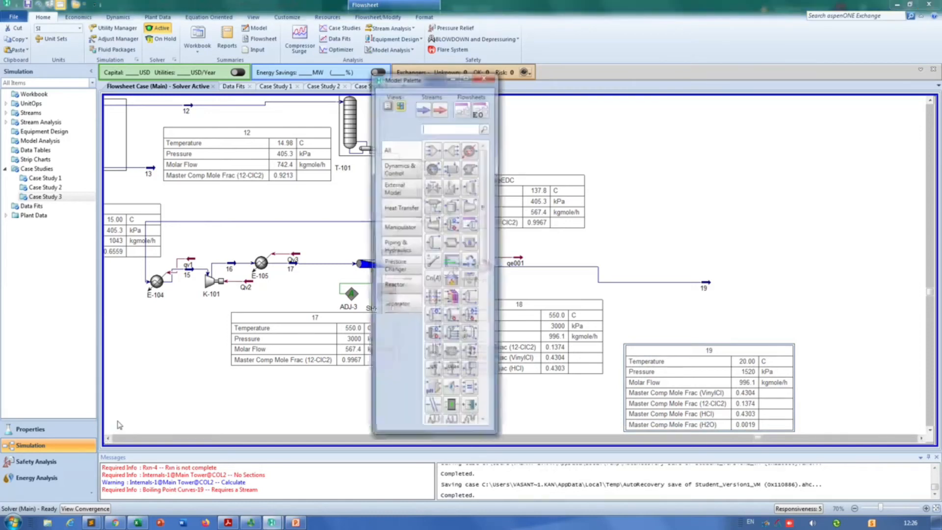
pyautogui.moveTo(427, 89); pyautogui.dragTo(410, 81)
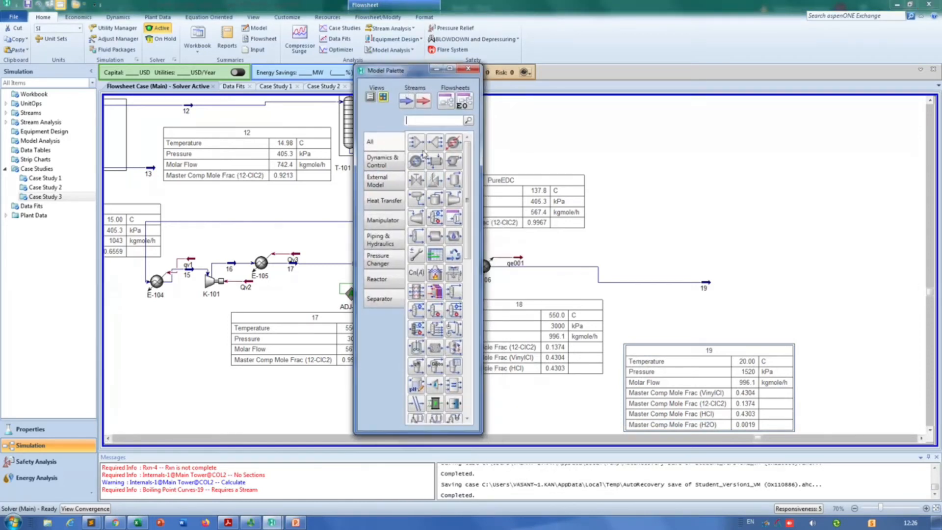
pyautogui.click(469, 70)
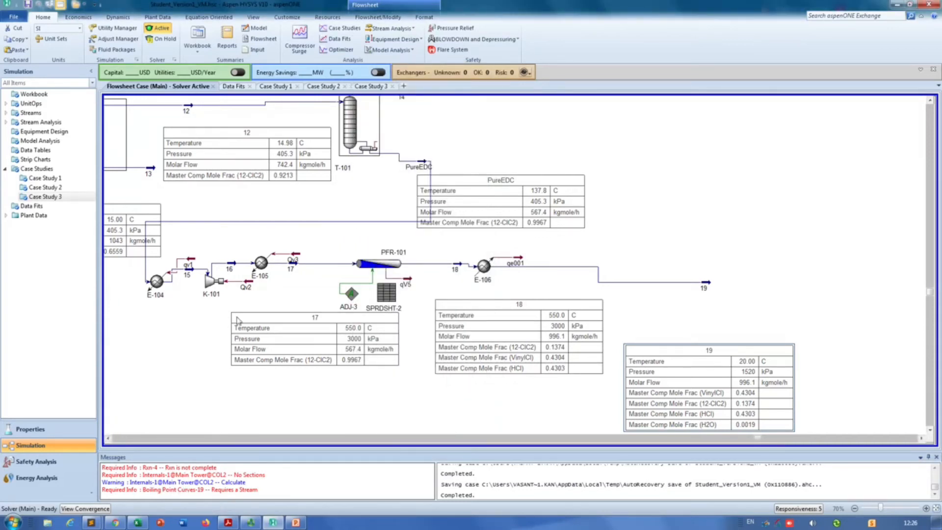
# - Place a distillation column on the flowsheet just after stream 19 and open its input expert
pyautogui.press('F4')
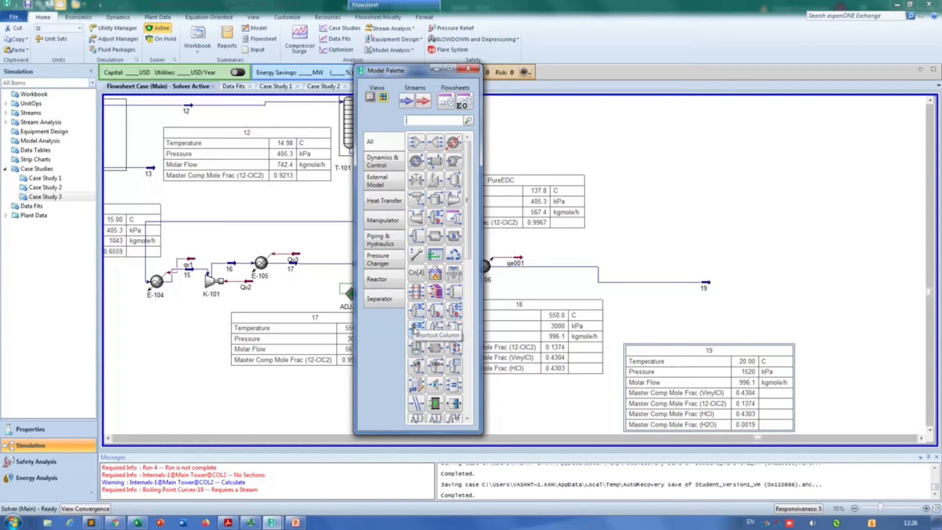
pyautogui.click(436, 219)
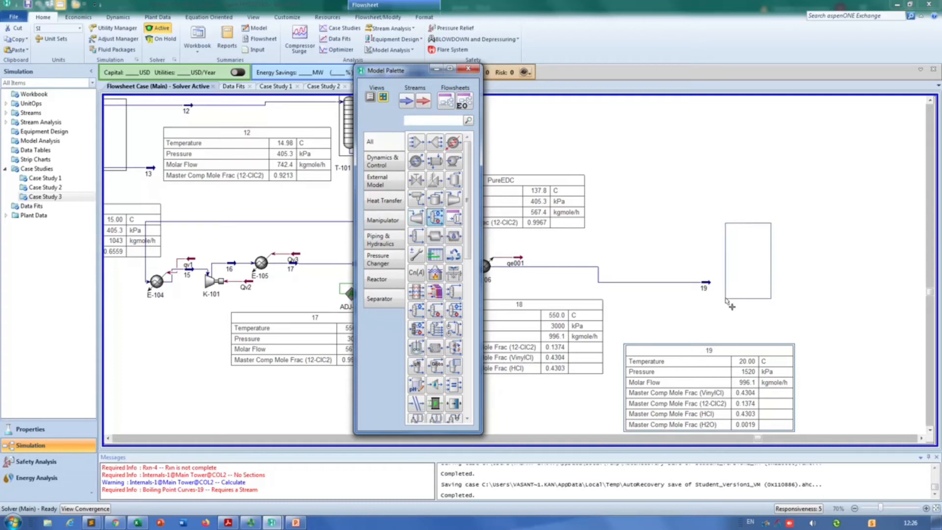
pyautogui.click(725, 304)
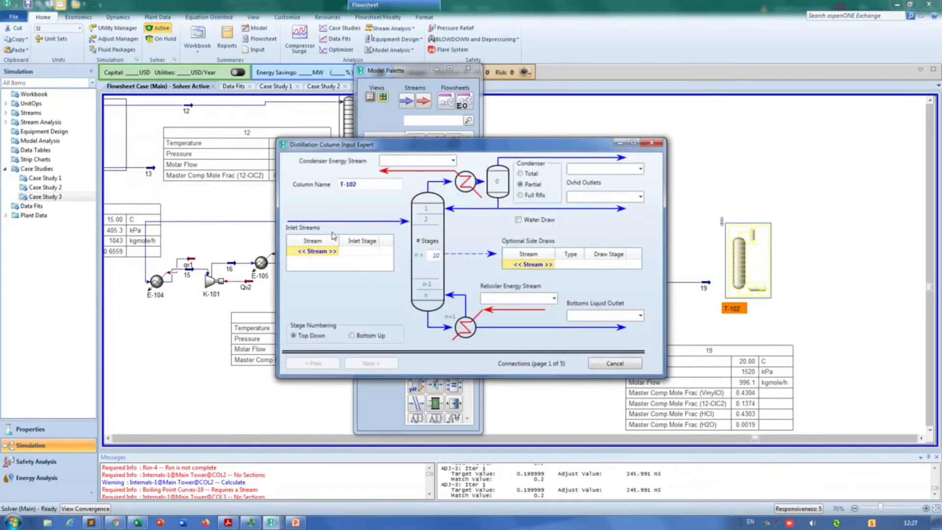
# - Connect stream 19 as the inlet of distillation column T-102 and set its condenser to Total
pyautogui.moveTo(479, 151); pyautogui.dragTo(343, 134)
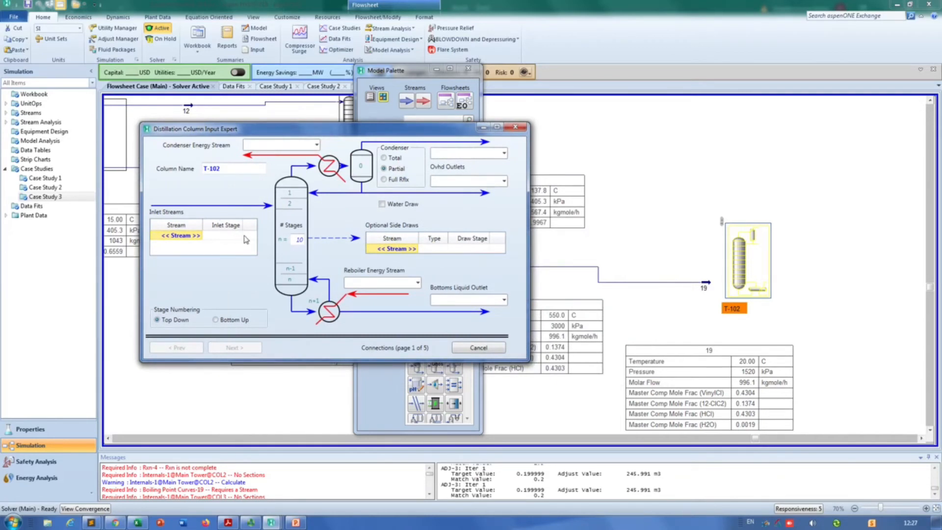
pyautogui.click(179, 236)
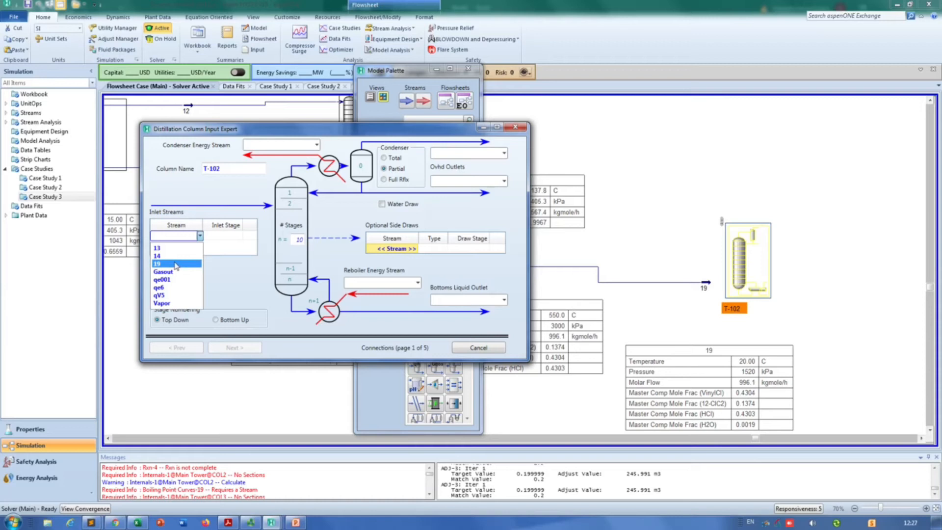
pyautogui.click(175, 264)
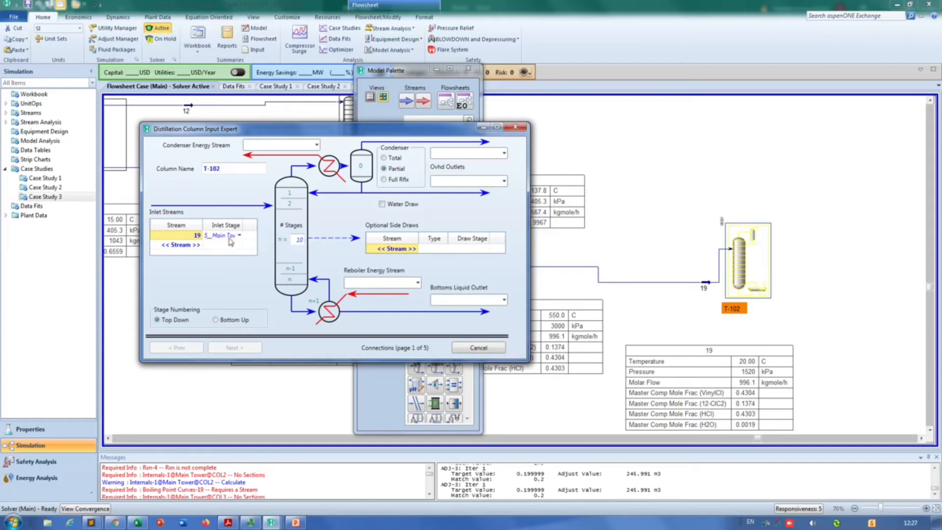
pyautogui.click(299, 241)
pyautogui.click(384, 158)
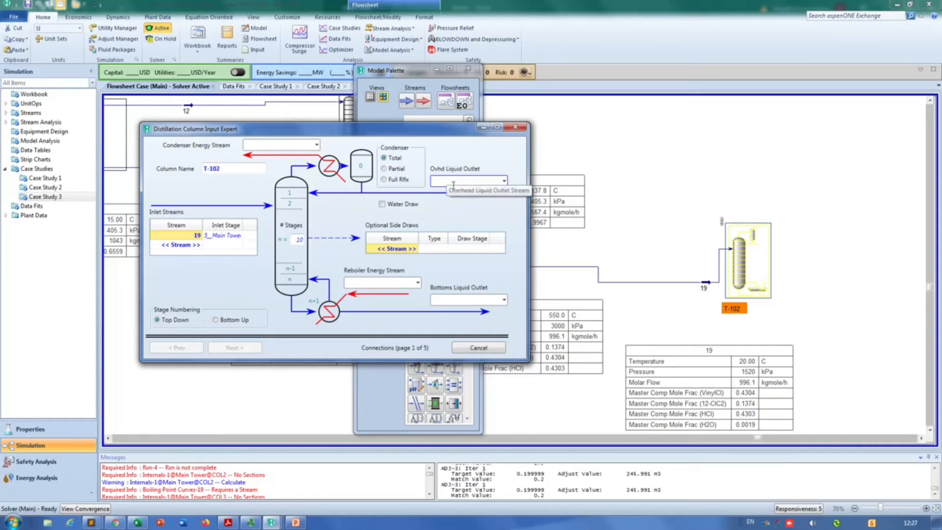
# - Name the overhead outlet topppp, bottoms outlet boytttt, reboiler energy stream qrebbbbb and condenser energy stream qwconddd
pyautogui.click(462, 186)
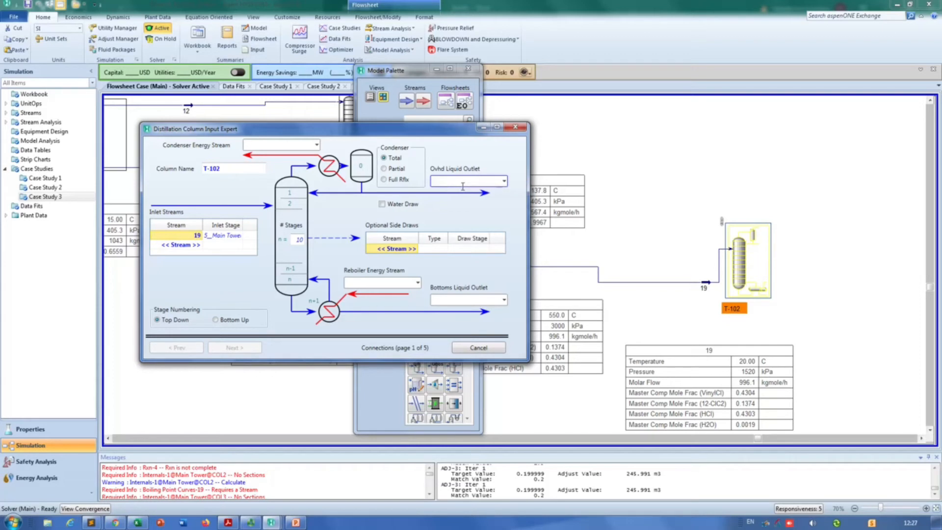
pyautogui.write('toppp')
pyautogui.click(454, 300)
pyautogui.write('boytttt')
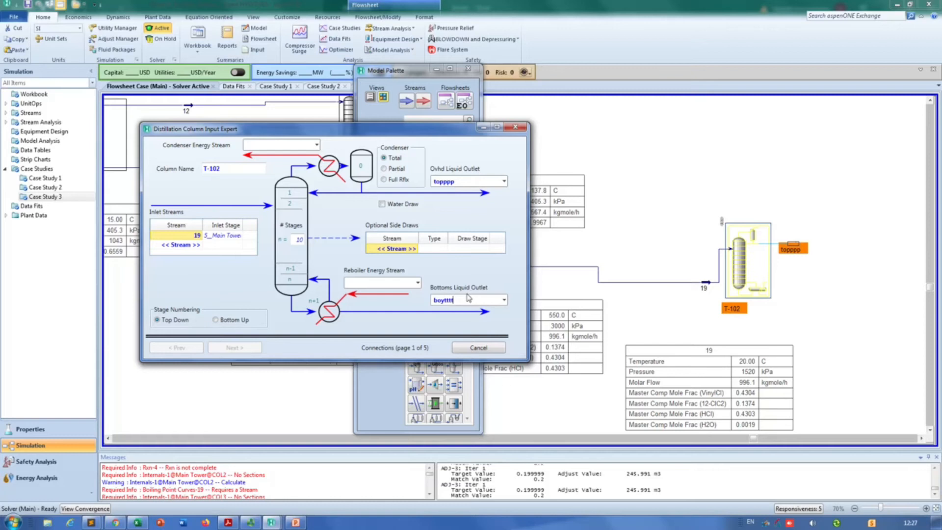
pyautogui.click(397, 284)
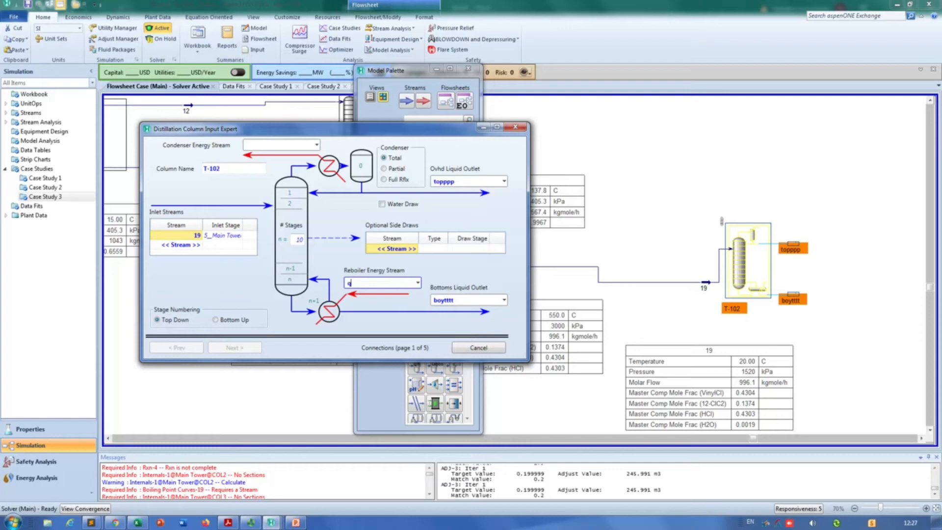
pyautogui.write('qrebbbbb')
pyautogui.click(286, 145)
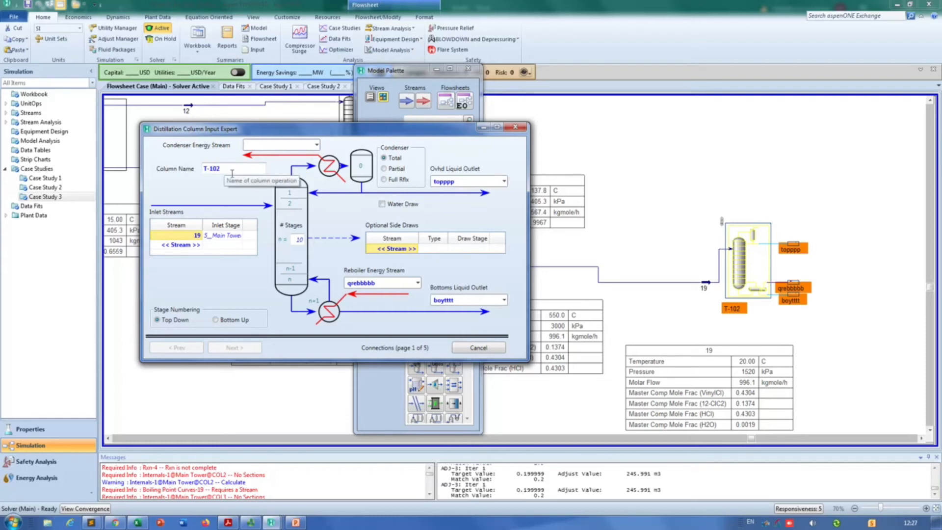
pyautogui.write('qwconddd')
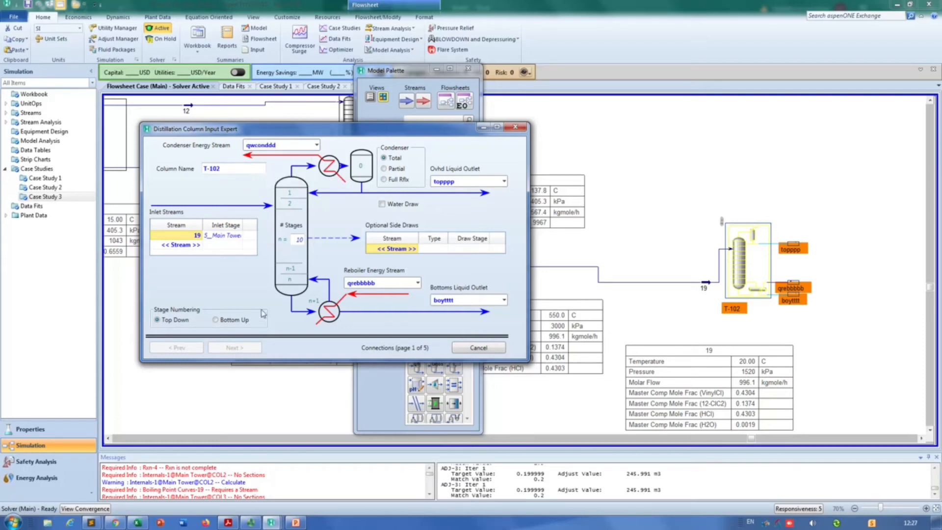
# - Accept the once-through regular Hysys reboiler and set the condenser and reboiler pressures to 1 kPa
pyautogui.click(240, 347)
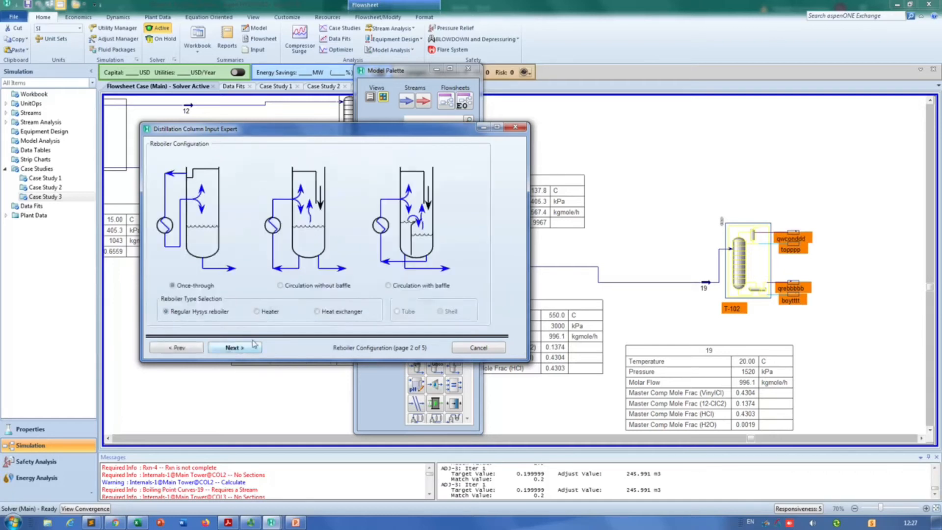
pyautogui.click(178, 348)
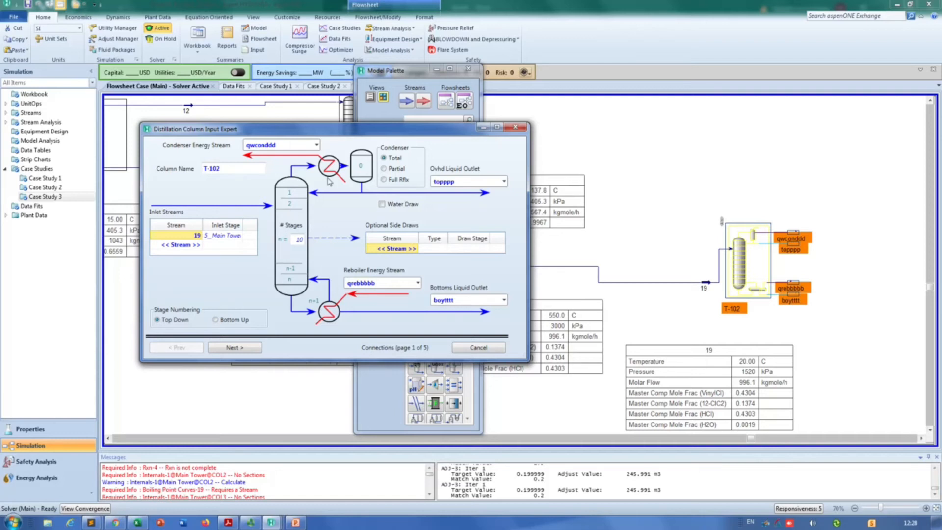
pyautogui.click(228, 348)
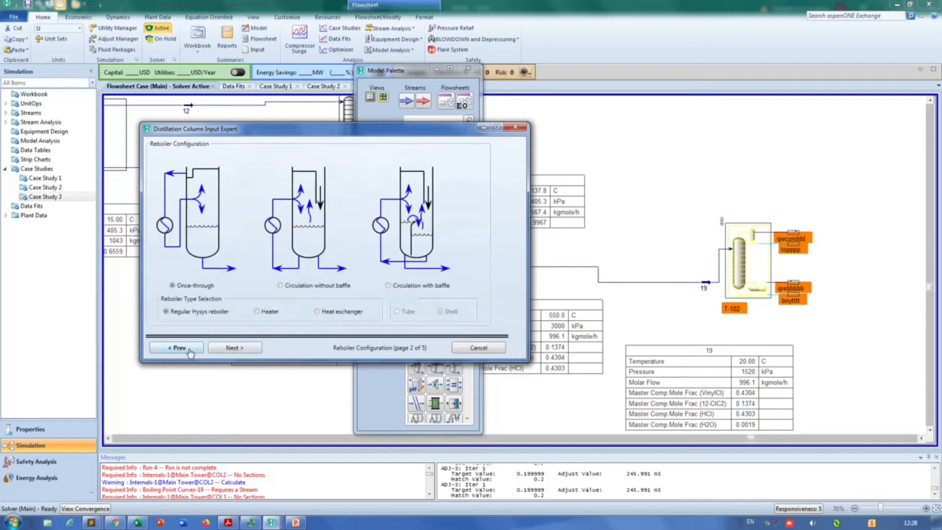
pyautogui.click(248, 348)
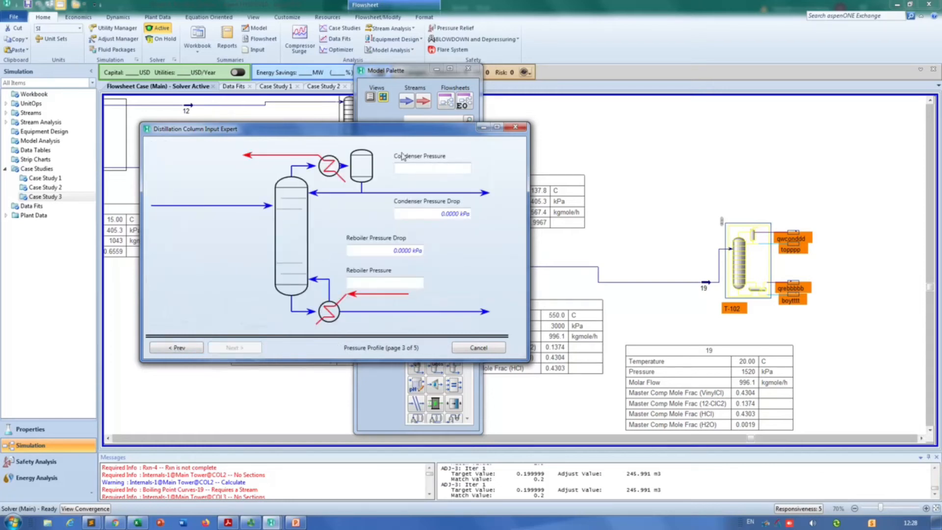
pyautogui.click(413, 170)
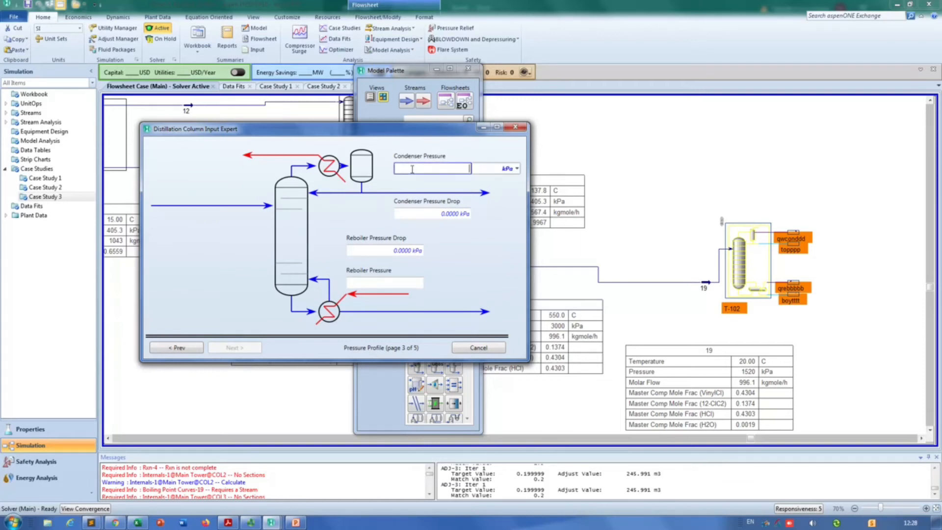
pyautogui.click(497, 168)
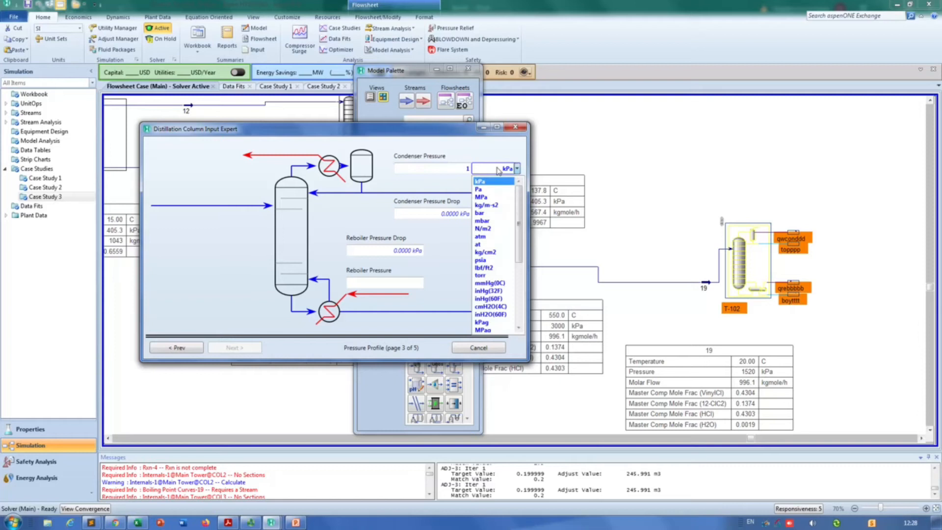
pyautogui.click(461, 177)
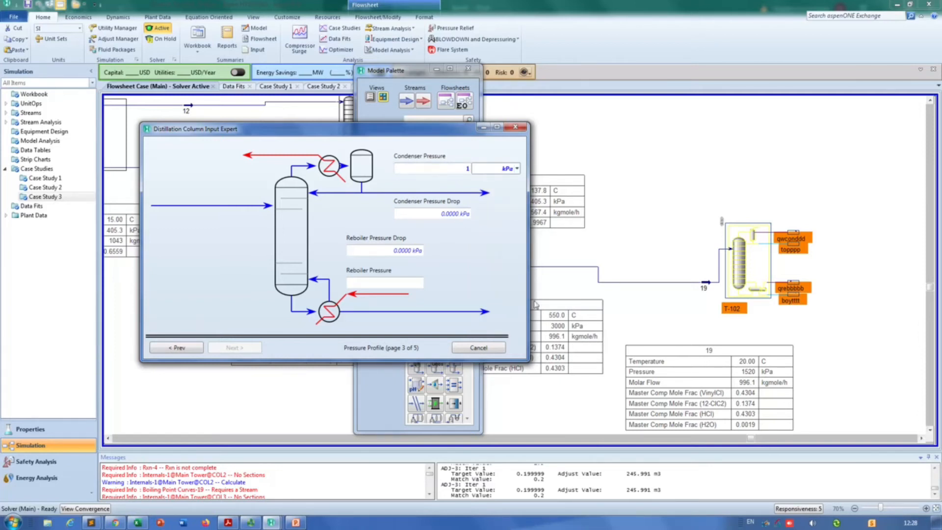
pyautogui.click(403, 284)
pyautogui.write('1')
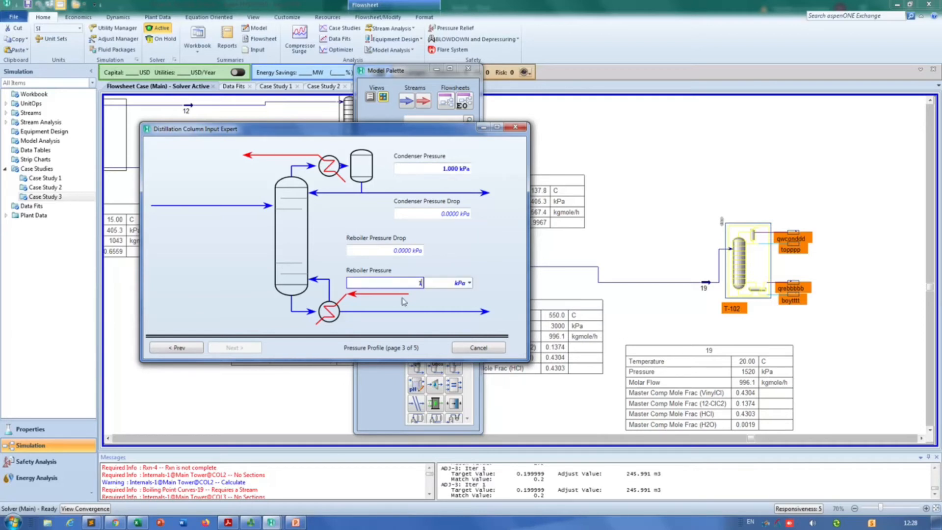
pyautogui.press('Return')
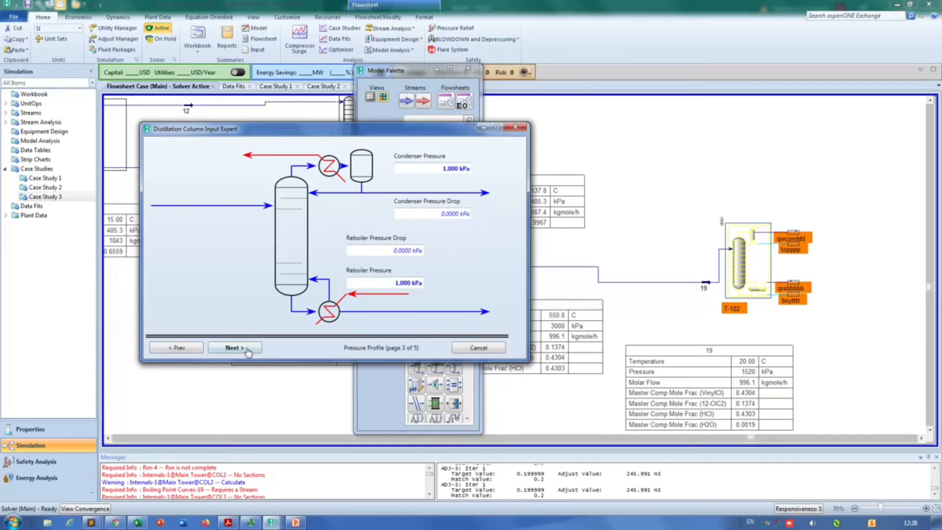
# - Finish the column setup without temperature estimates, liquid rate or reflux ratio, and close the column's property window
pyautogui.click(235, 348)
pyautogui.click(444, 179)
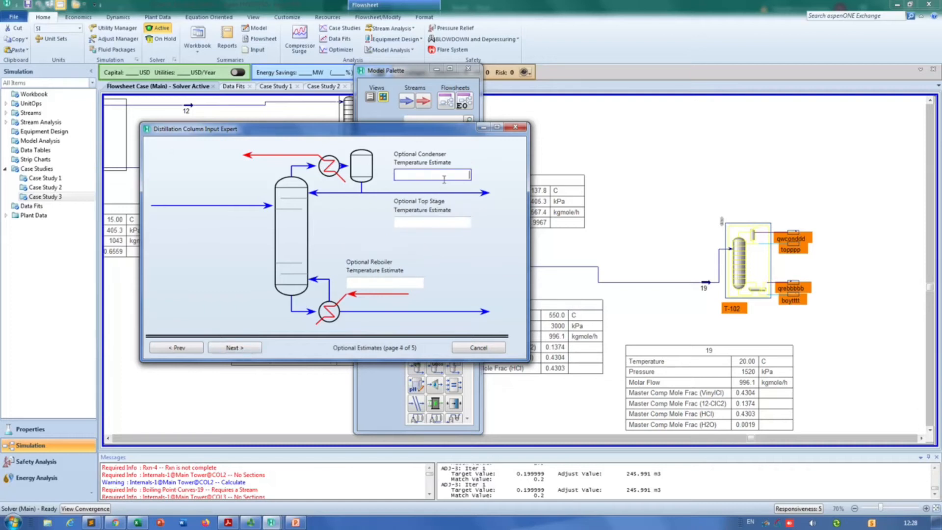
pyautogui.write('12')
pyautogui.press('Return')
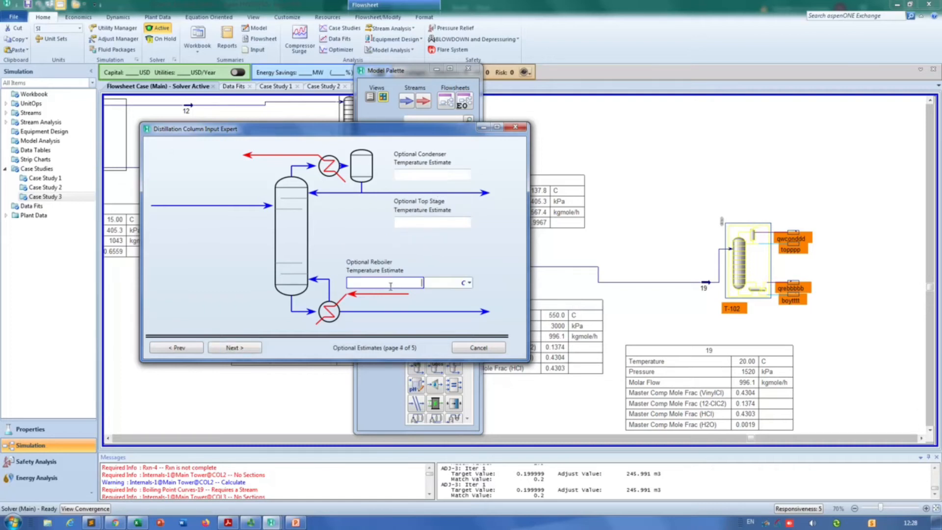
pyautogui.write('2')
pyautogui.click(238, 348)
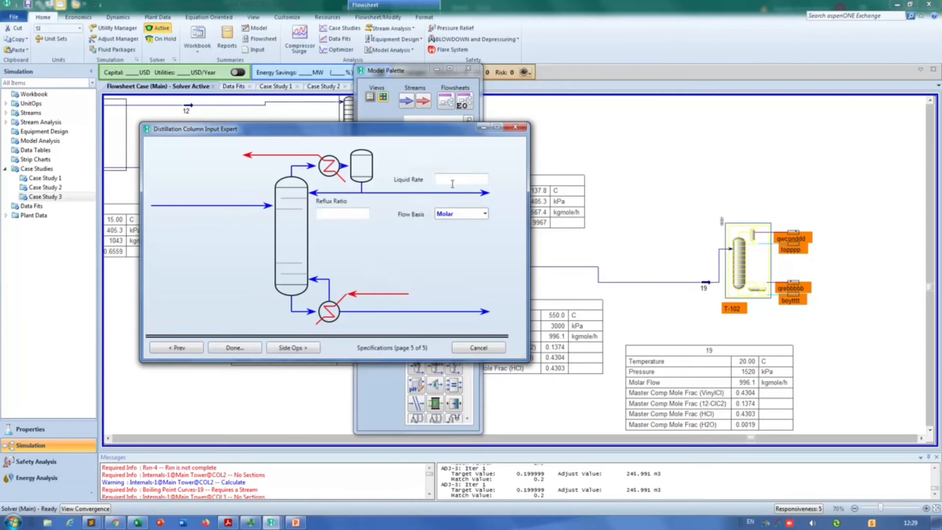
pyautogui.click(361, 216)
pyautogui.click(230, 349)
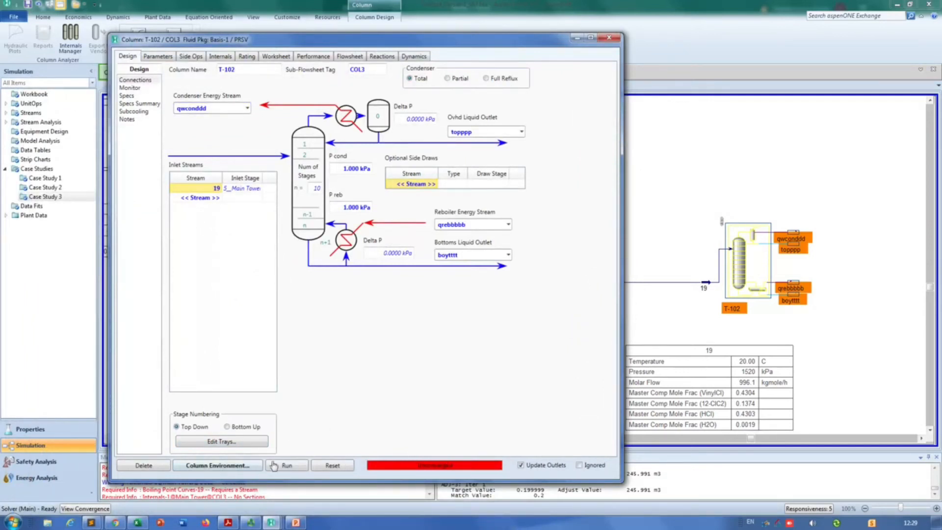
pyautogui.click(606, 41)
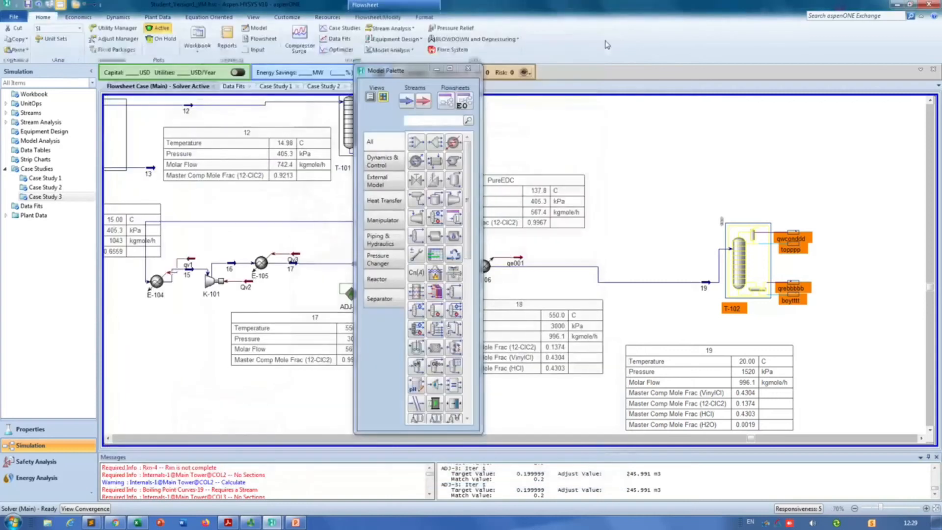
# - Switch to PowerPoint and go to blank slide 5, just before the bubble point chart
pyautogui.click(292, 523)
pyautogui.scroll(3, 22, 137)
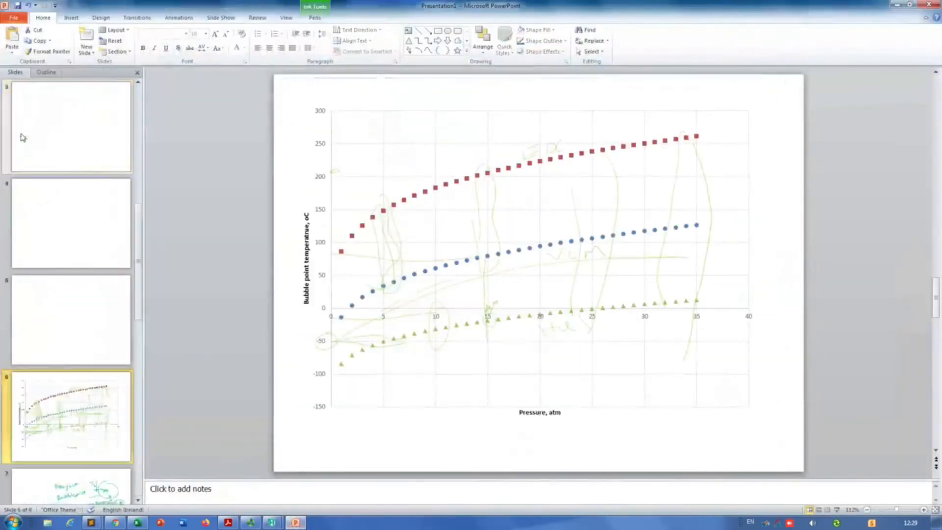
pyautogui.scroll(-1, 22, 137)
pyautogui.click(41, 210)
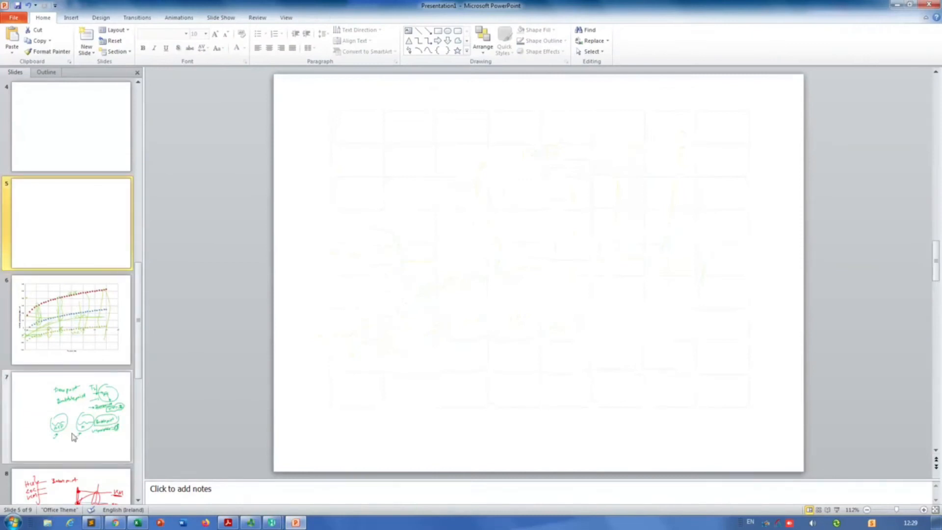
pyautogui.scroll(-2, 91, 474)
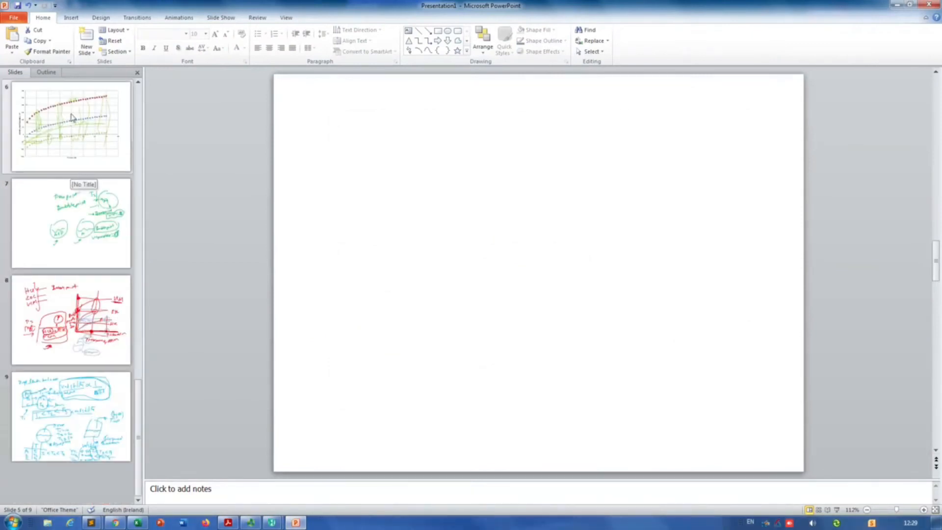
pyautogui.scroll(1, 69, 123)
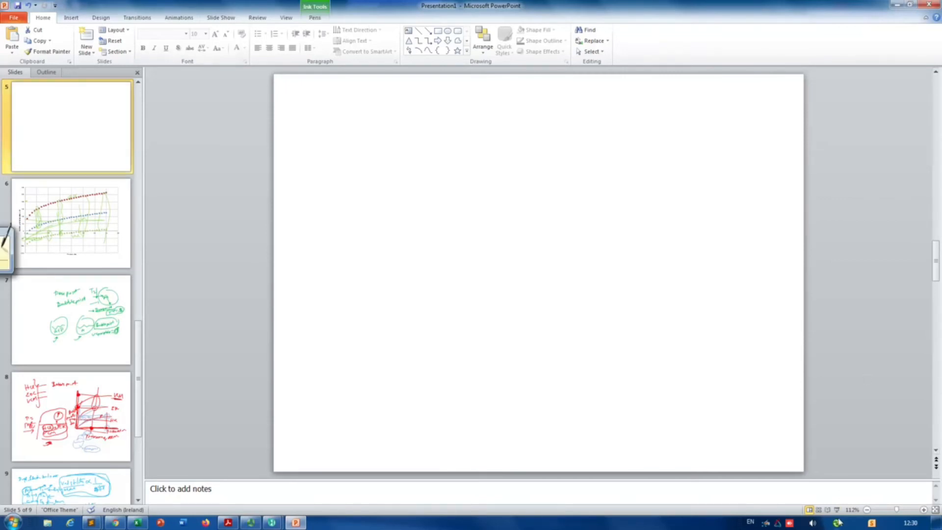
# - Start the slide show from the current slide and open the pen options over the bubble point chart
pyautogui.click(848, 501)
pyautogui.click(837, 510)
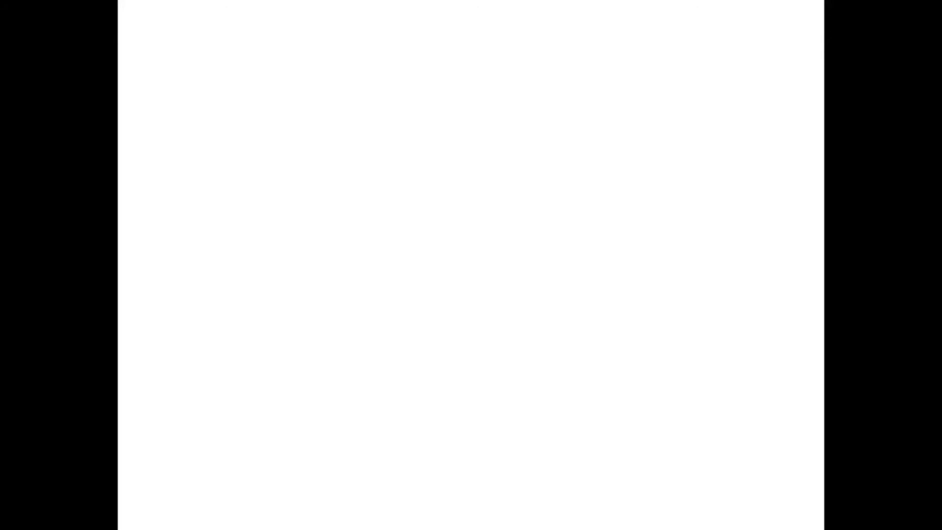
pyautogui.click(143, 522)
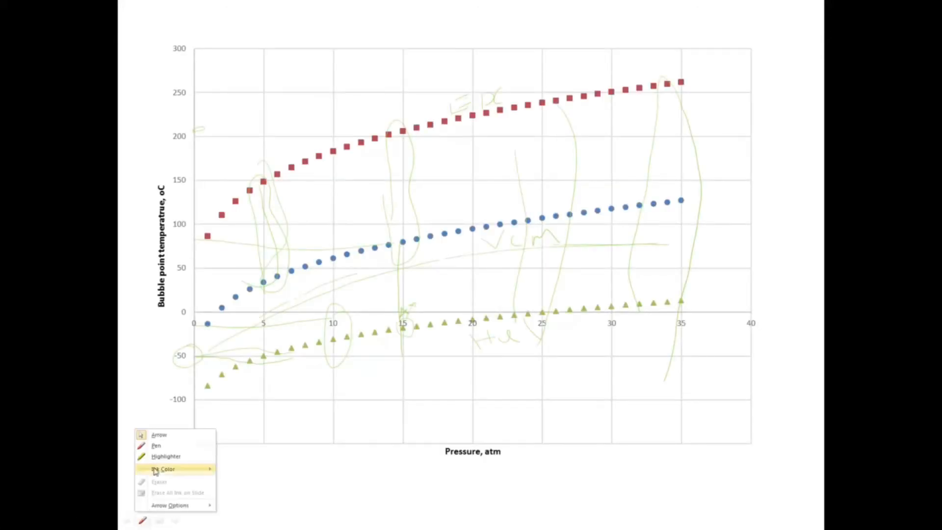
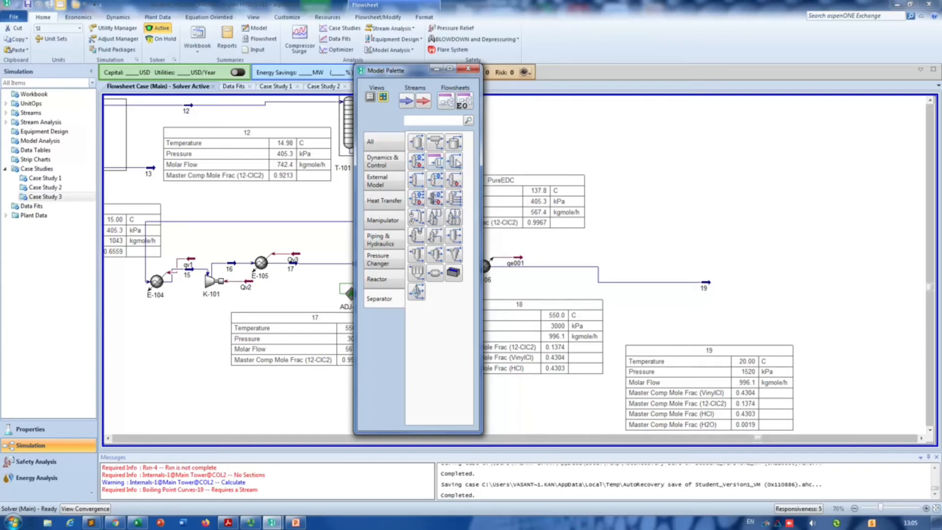
# - Place a component splitter on the HYSYS flowsheet just after stream 19 and open its properties
pyautogui.click(455, 164)
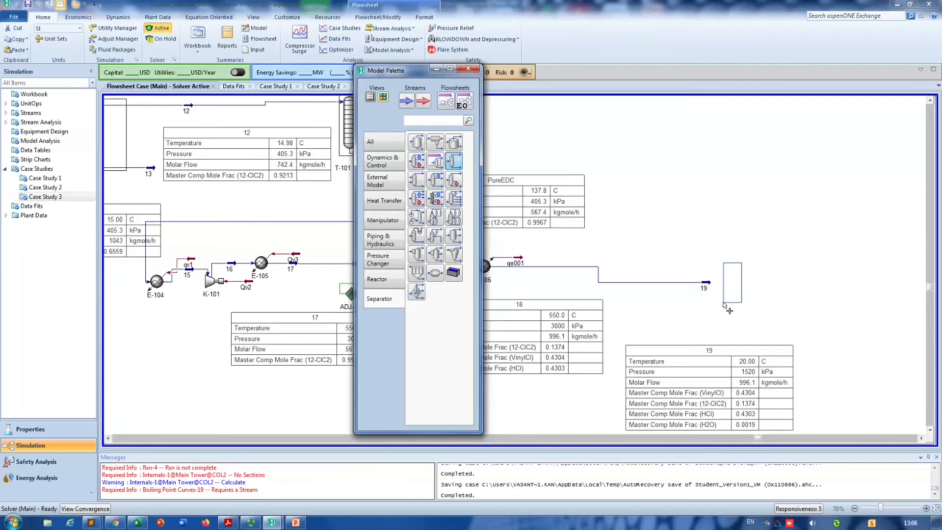
pyautogui.click(724, 304)
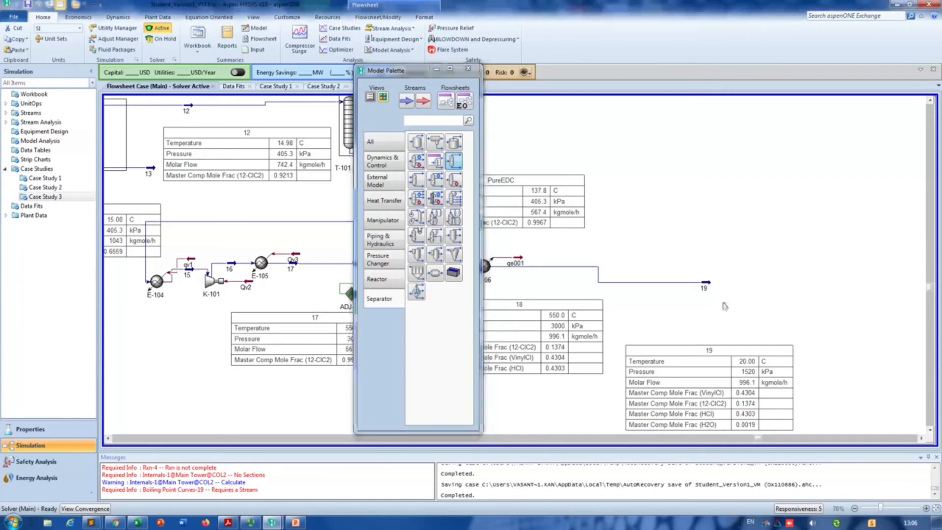
pyautogui.doubleClick(733, 284)
# - Connect the component splitter with stream 19 as inlet, 20 as overhead outlet and 21 as bottoms outlet
pyautogui.click(129, 162)
pyautogui.click(122, 191)
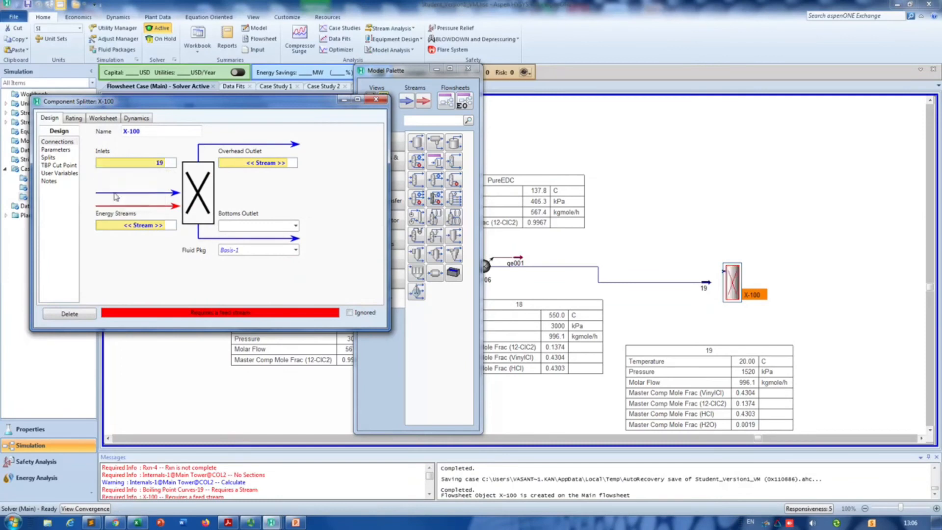
pyautogui.click(290, 167)
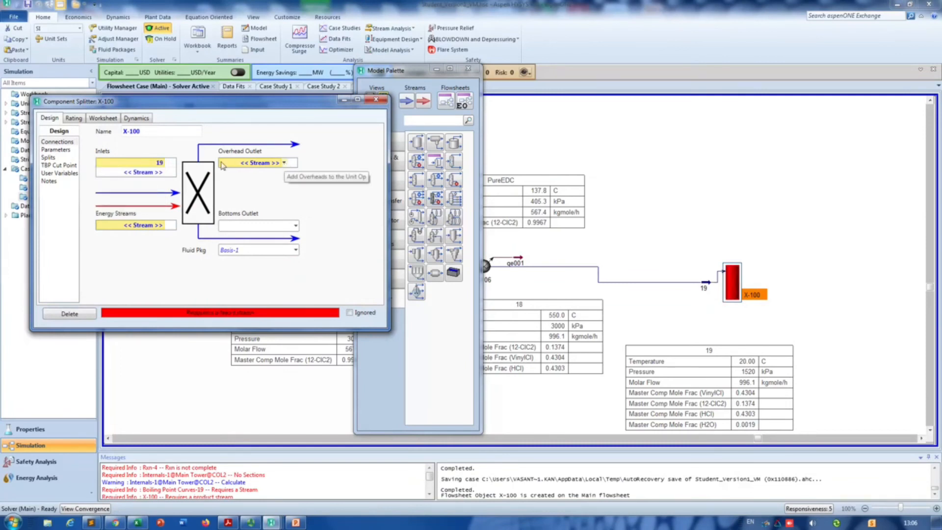
pyautogui.write('20')
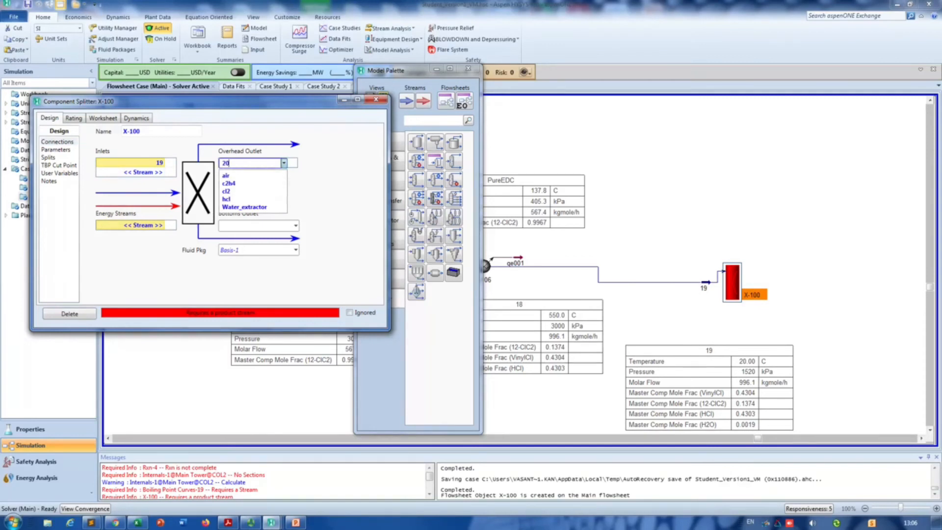
pyautogui.press('Return')
pyautogui.click(269, 225)
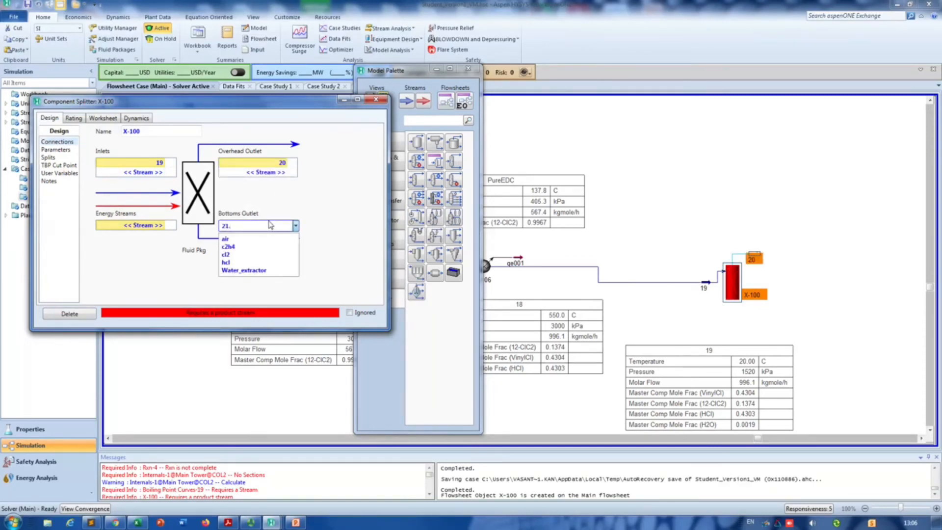
pyautogui.write('21')
pyautogui.press('Return')
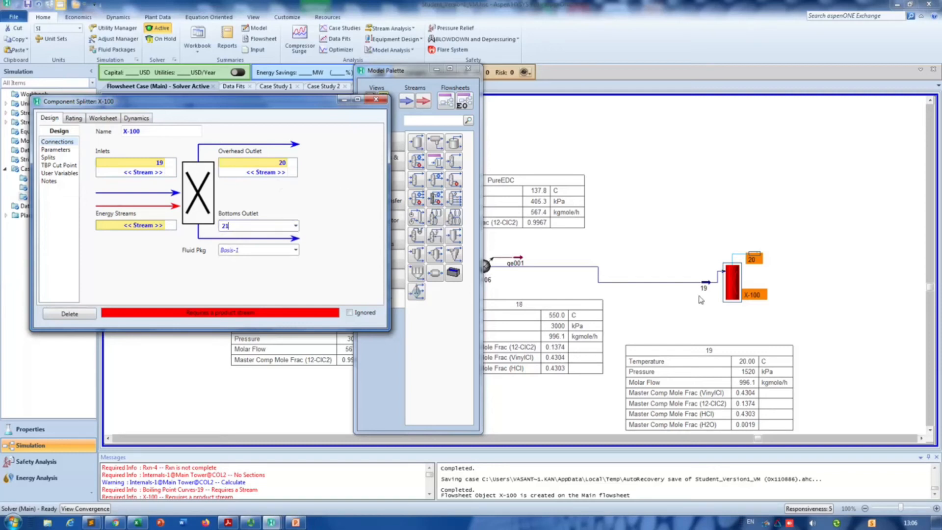
pyautogui.press('Return')
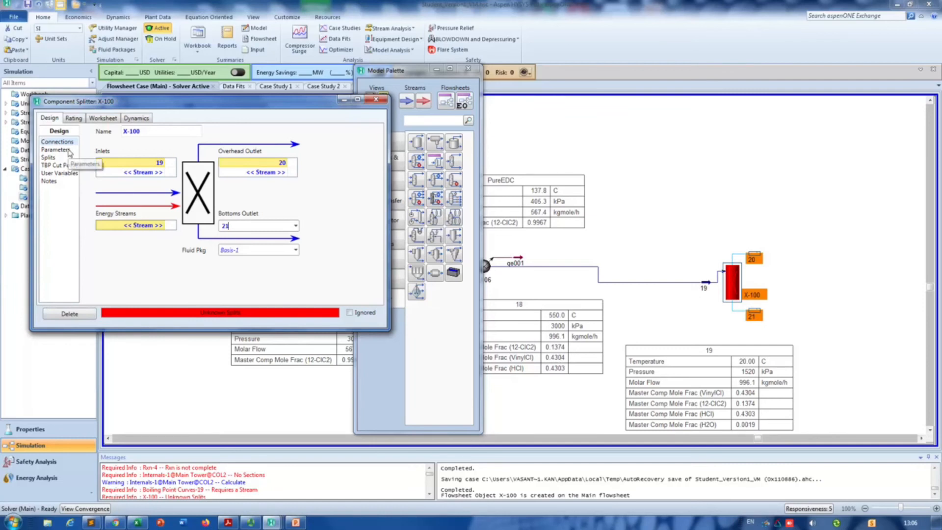
# - Set the splitter's split fractions to stream 20 as 1 for HCl and 0 for every other component
pyautogui.click(53, 157)
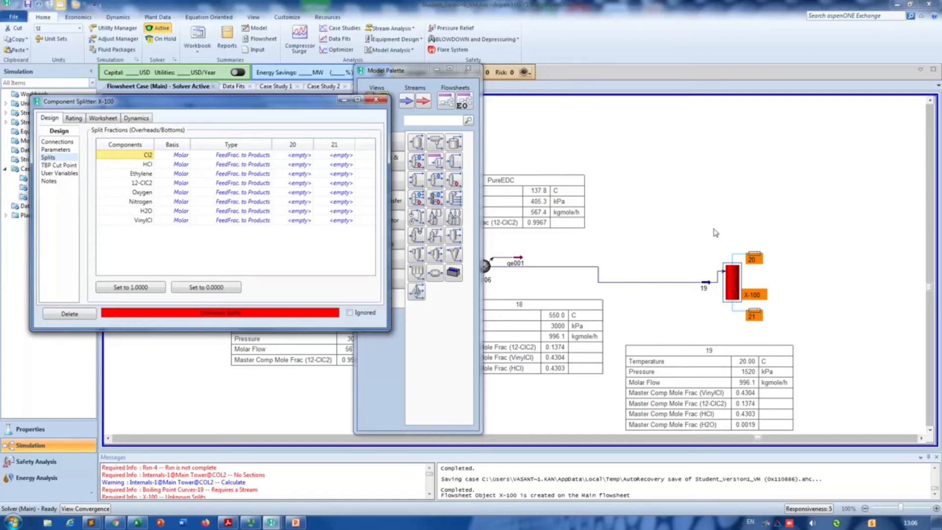
pyautogui.click(290, 165)
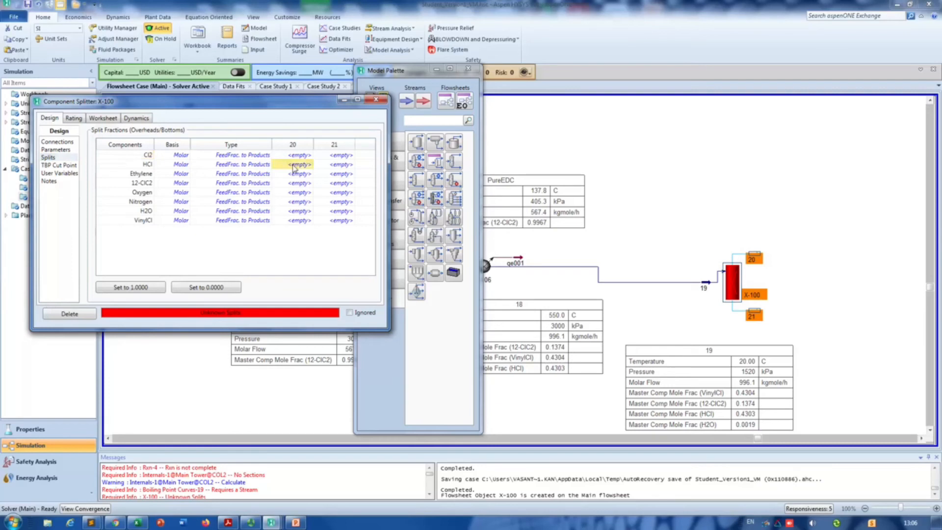
pyautogui.write('1')
pyautogui.click(304, 156)
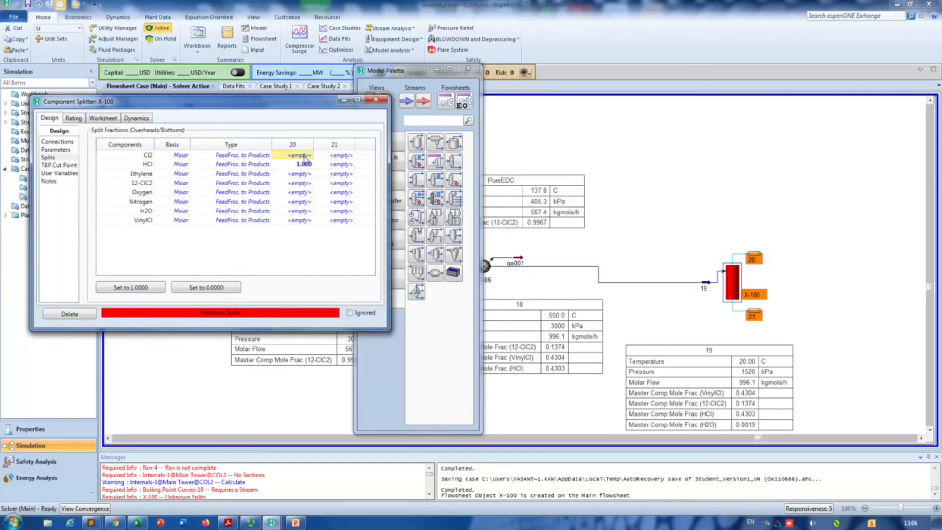
pyautogui.write('0')
pyautogui.press('Return')
pyautogui.press('Return')
pyautogui.write('0')
pyautogui.press('Return')
pyautogui.write('0')
pyautogui.press('Return')
pyautogui.write('0')
pyautogui.press('Return')
pyautogui.write('0')
pyautogui.press('Return')
pyautogui.write('0')
pyautogui.press('Return')
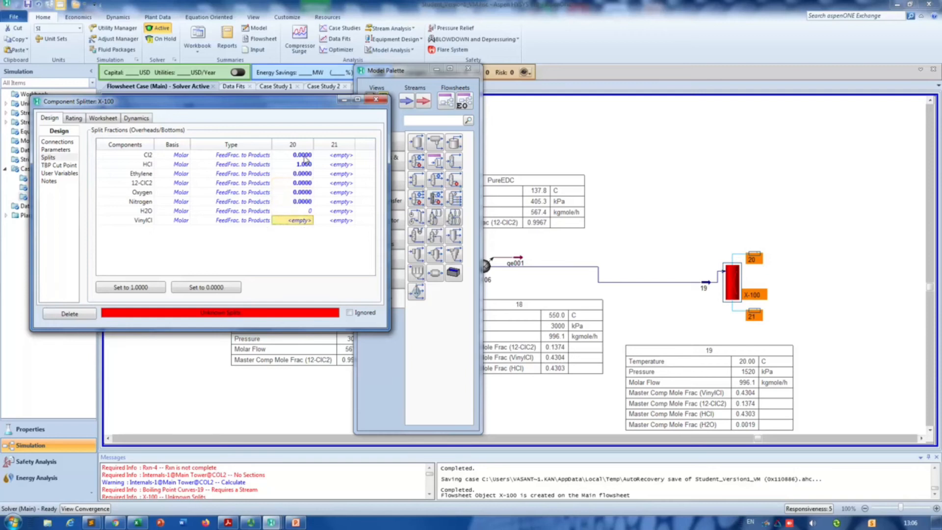
pyautogui.write('0')
pyautogui.press('Return')
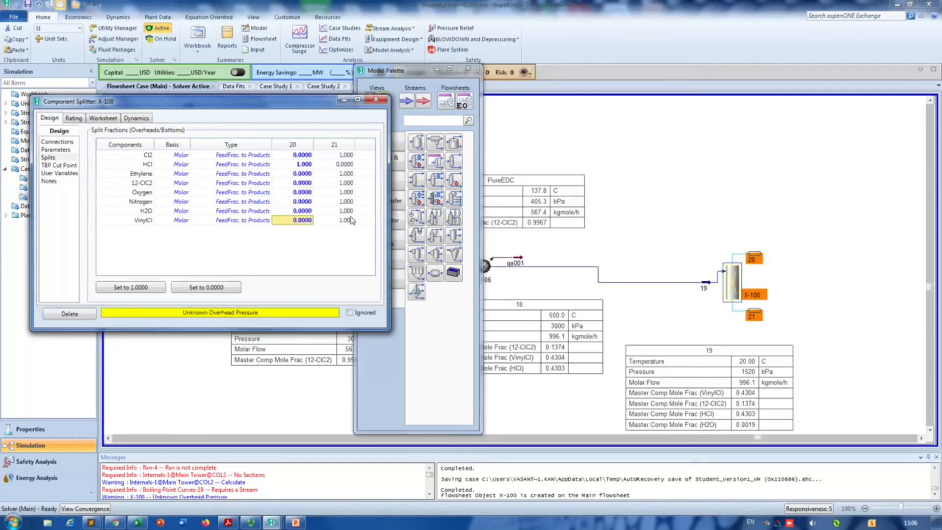
pyautogui.click(346, 155)
pyautogui.press('Down')
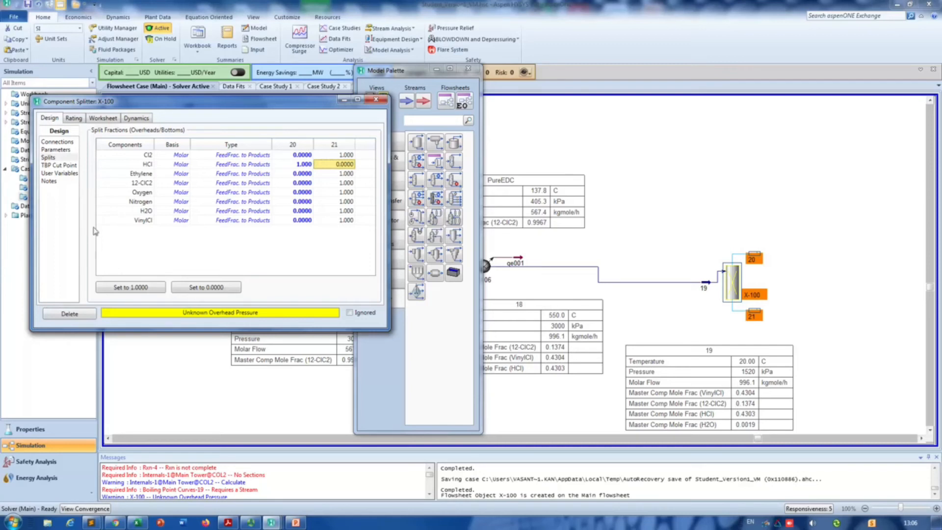
# - Set the splitter's parameters to equalize all stream pressures and close its property window
pyautogui.click(57, 149)
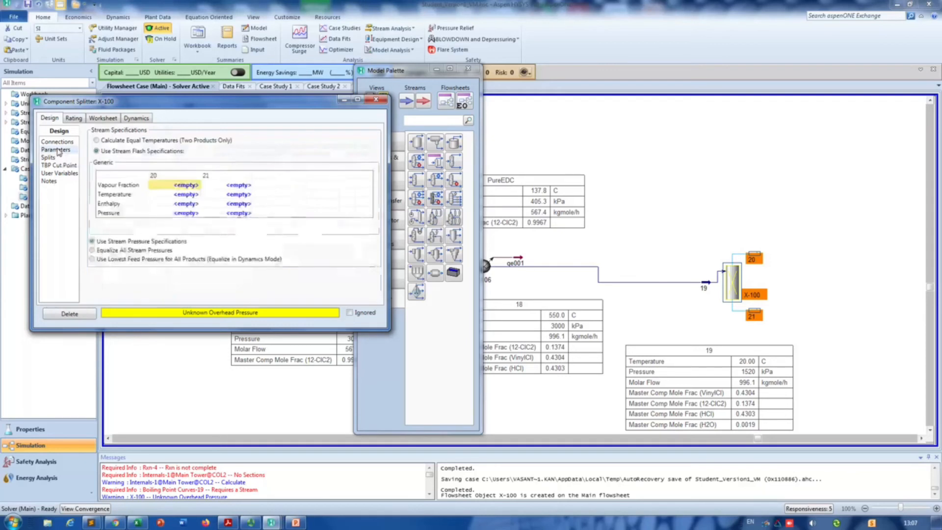
pyautogui.click(117, 251)
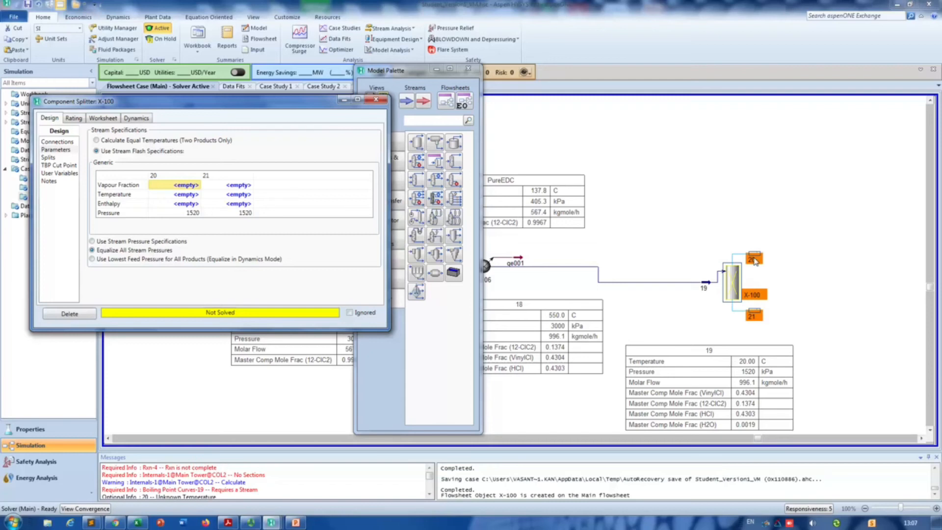
pyautogui.click(755, 260)
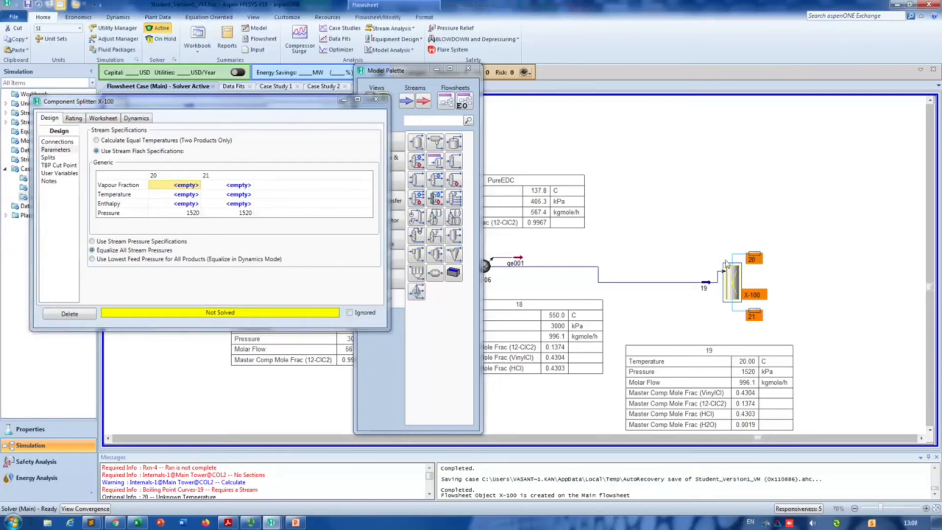
pyautogui.click(383, 101)
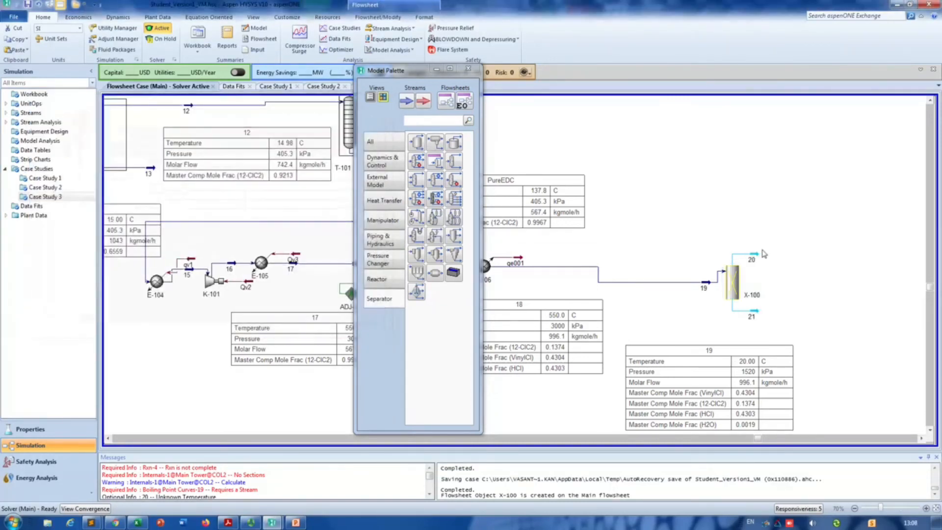
# - Set the vapour fraction of stream 20 to 0 and close the stream's property window
pyautogui.doubleClick(755, 257)
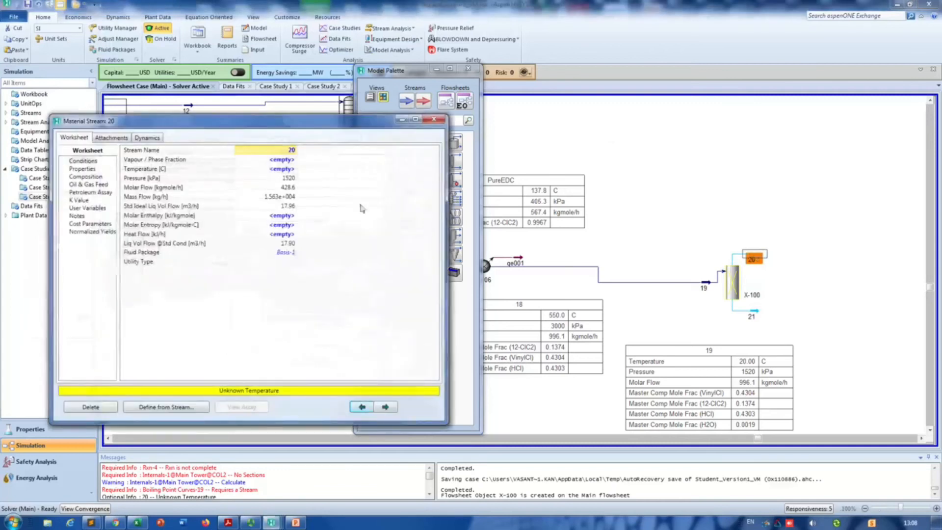
pyautogui.click(286, 161)
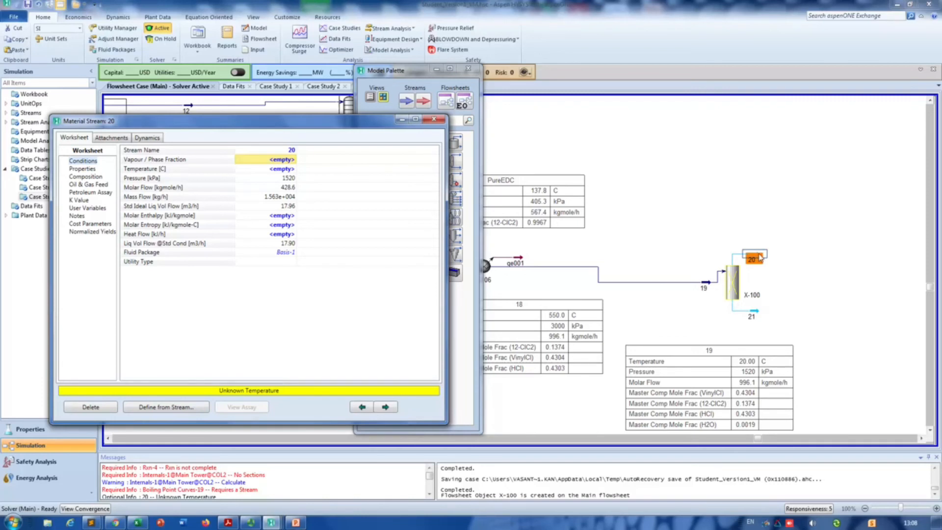
pyautogui.click(275, 160)
pyautogui.write('0')
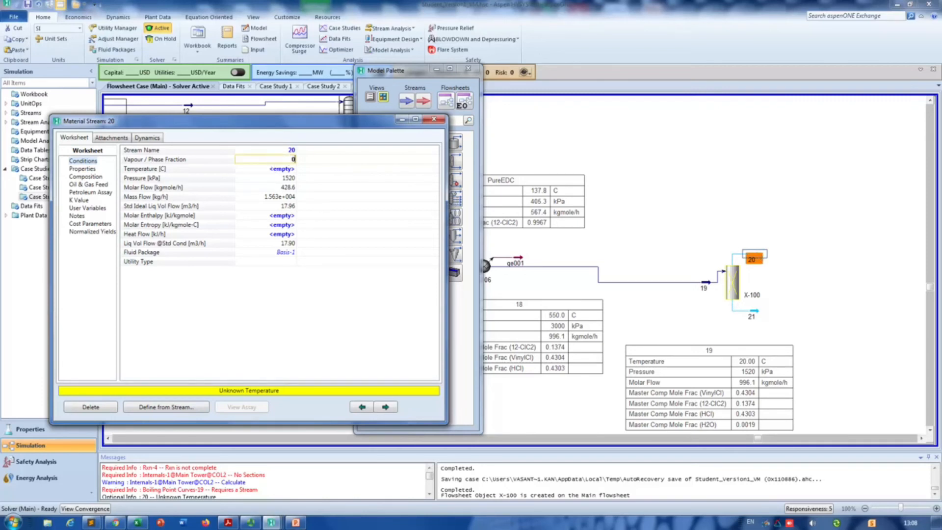
pyautogui.press('Return')
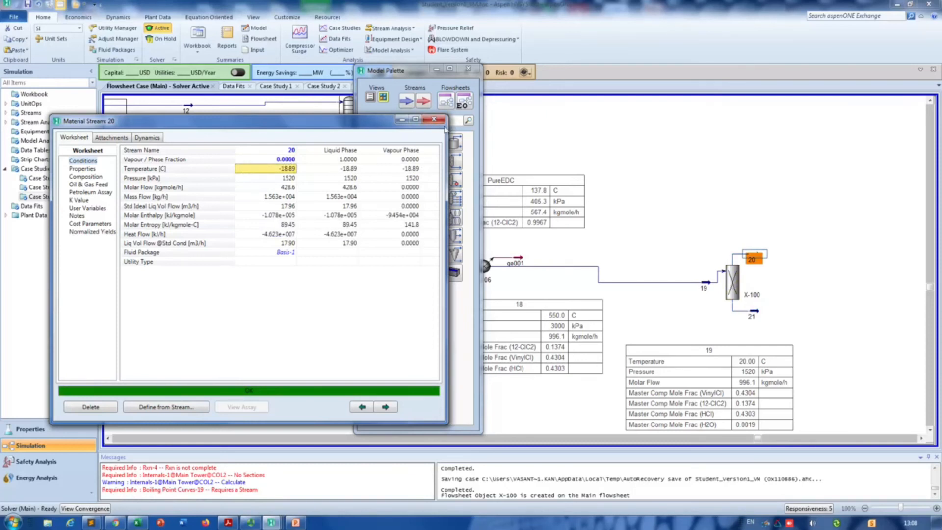
pyautogui.click(760, 275)
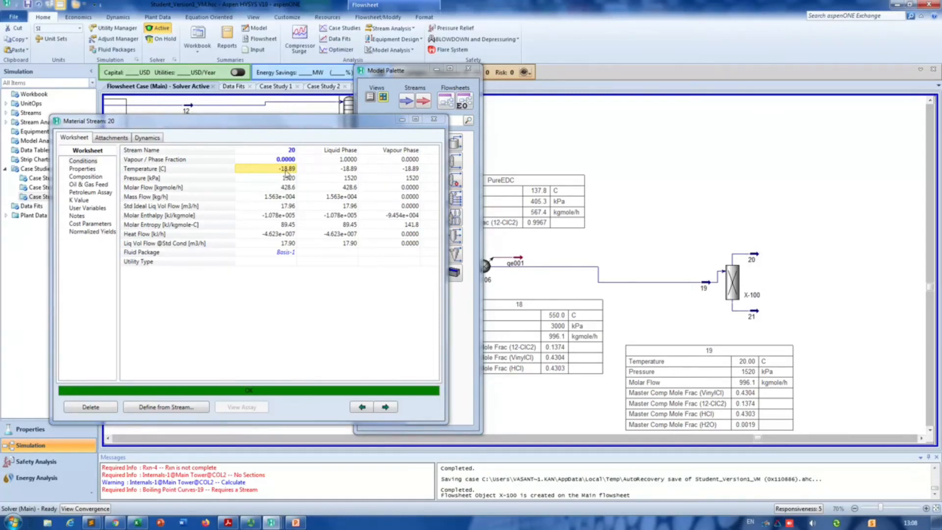
pyautogui.click(434, 120)
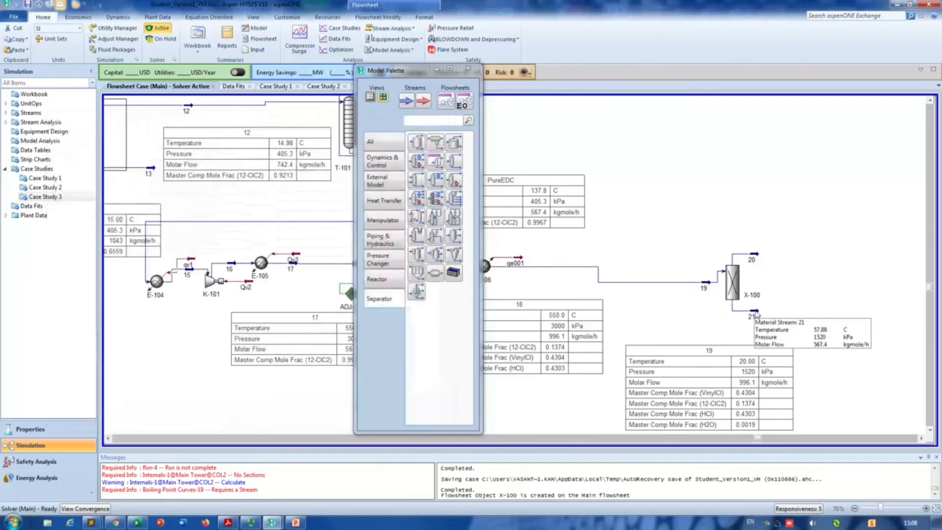
# - Open the conditions of stream 21 and move streams 20 and 21 farther from the splitter on the flowsheet
pyautogui.doubleClick(754, 314)
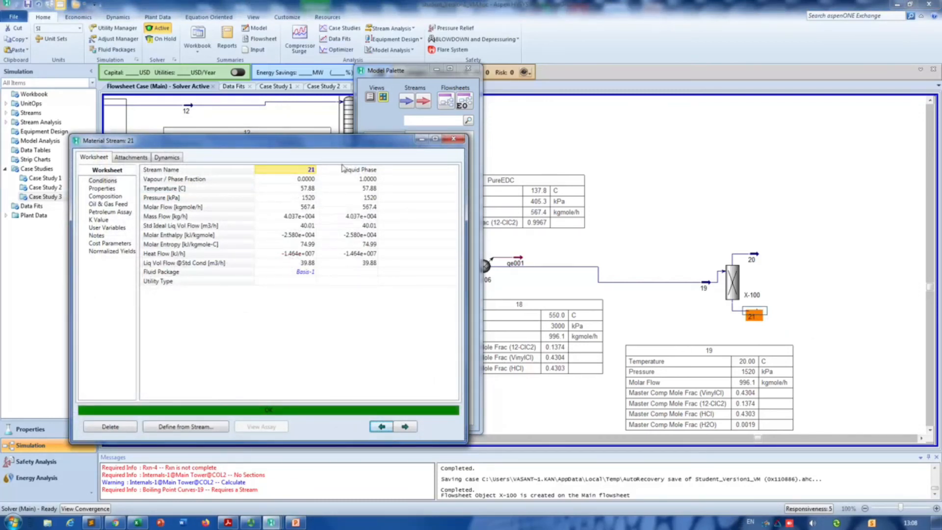
pyautogui.click(760, 256)
pyautogui.moveTo(761, 316); pyautogui.dragTo(792, 322)
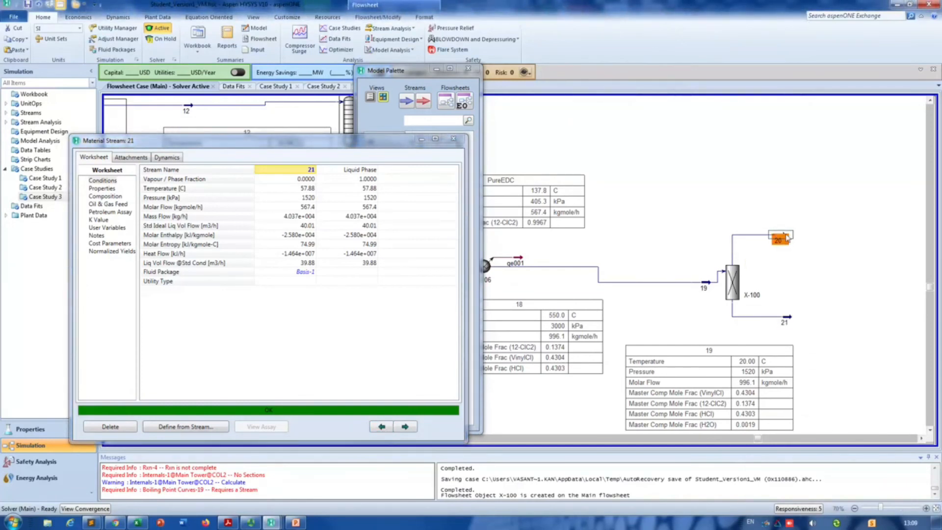
# - Show property tables for streams 20 and 21, placing one above stream 20 and the other beside stream 21
pyautogui.rightClick(784, 239)
pyautogui.click(766, 422)
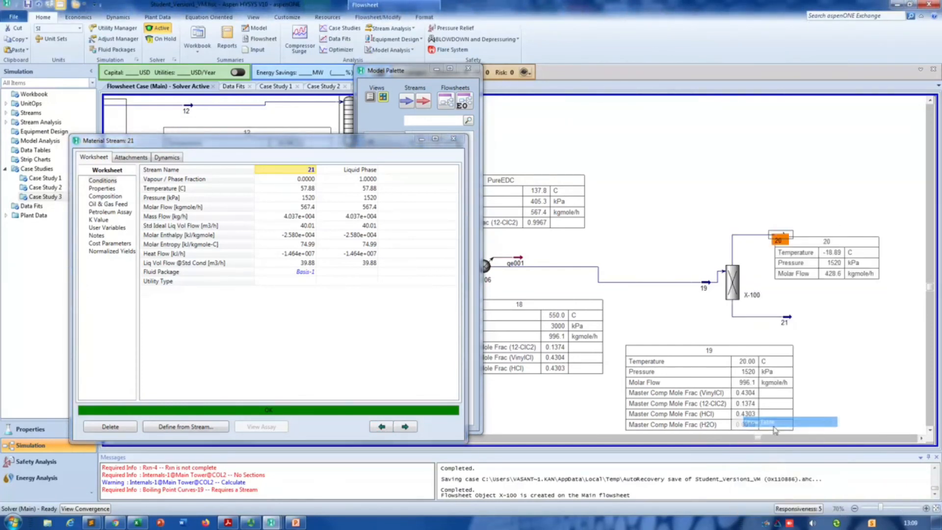
pyautogui.moveTo(841, 244); pyautogui.dragTo(840, 202)
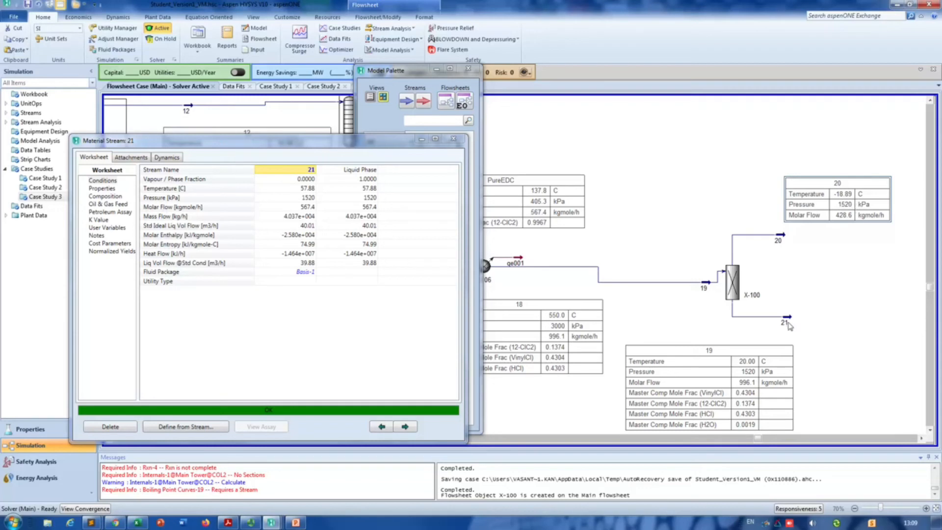
pyautogui.rightClick(788, 324)
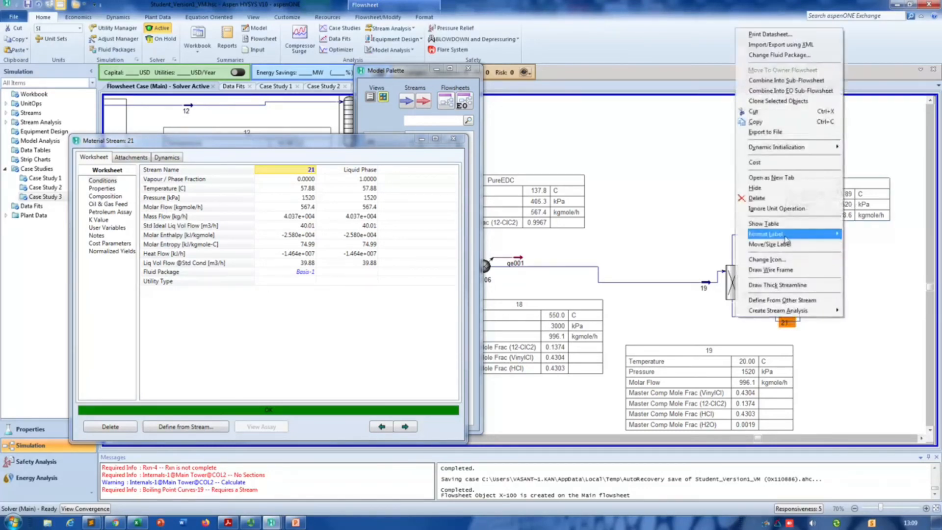
pyautogui.click(764, 224)
pyautogui.moveTo(843, 319); pyautogui.dragTo(859, 325)
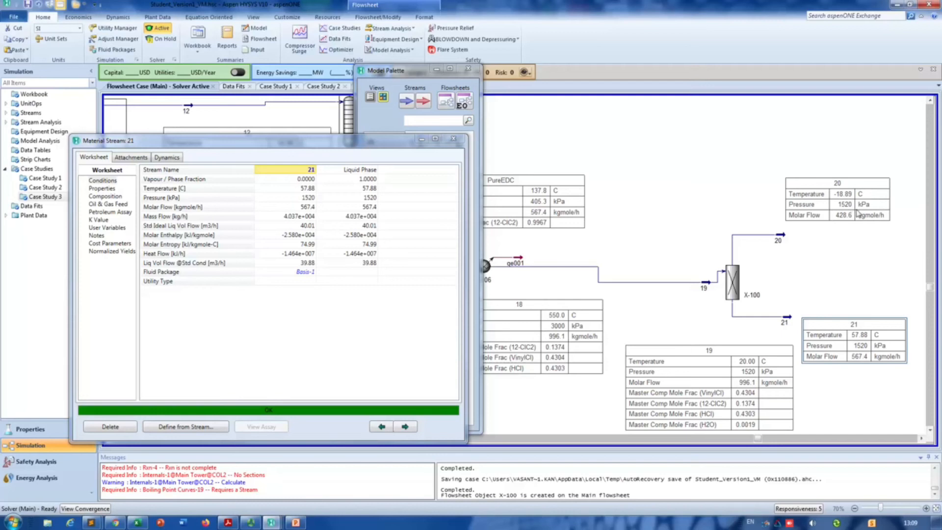
# - Check the conditions of stream 19 on the flowsheet and close the property window of stream 21
pyautogui.moveTo(710, 288)
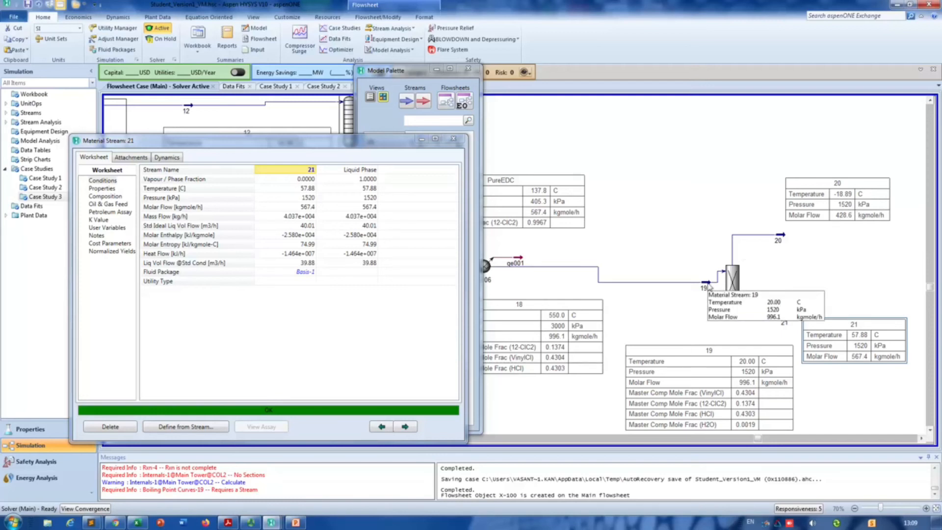
pyautogui.click(708, 287)
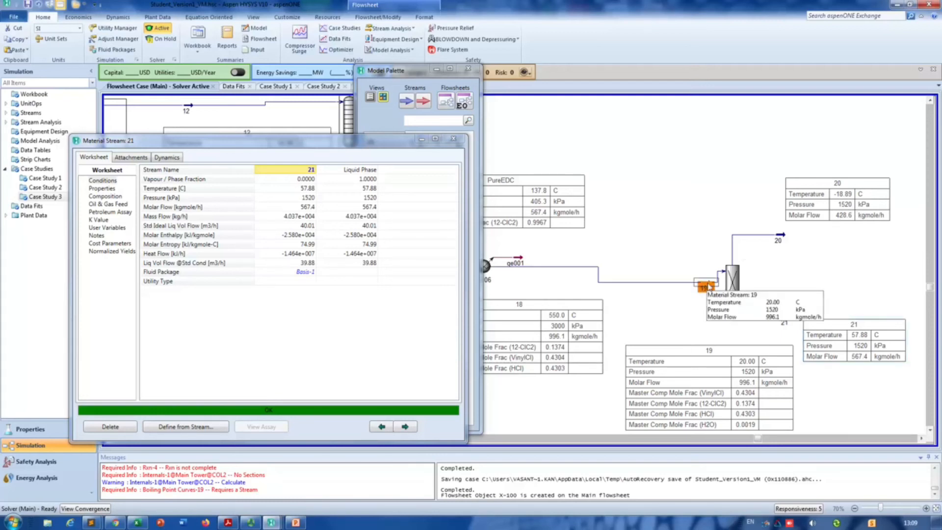
pyautogui.click(893, 270)
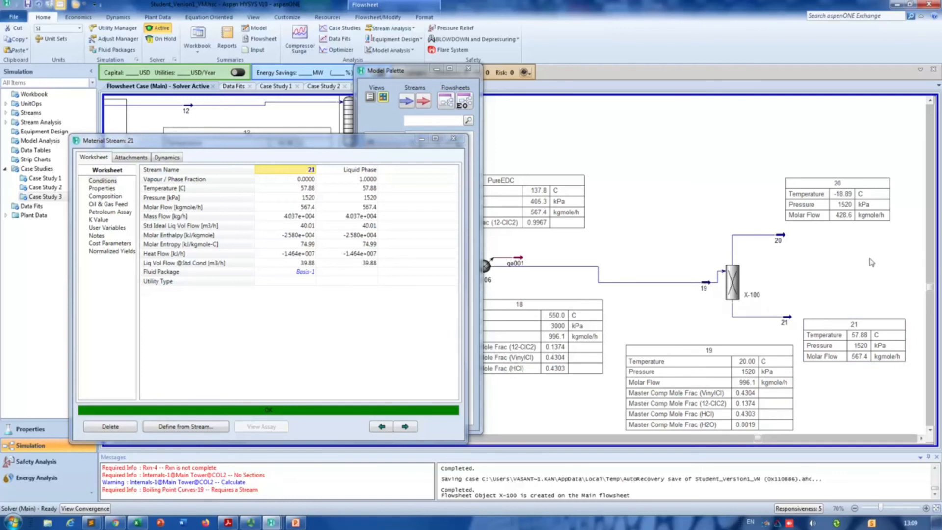
pyautogui.moveTo(709, 287)
pyautogui.click(457, 141)
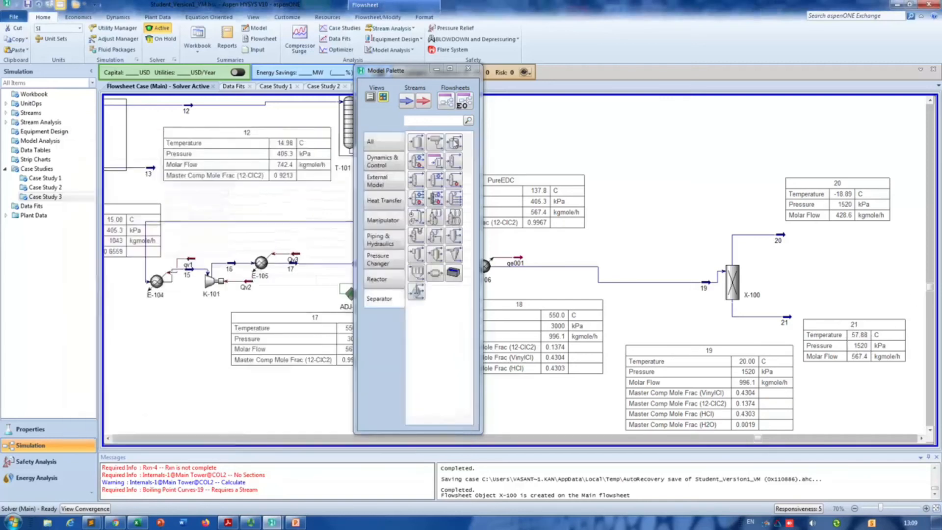
# - Create a new case study and close the model palette
pyautogui.click(336, 30)
pyautogui.click(166, 435)
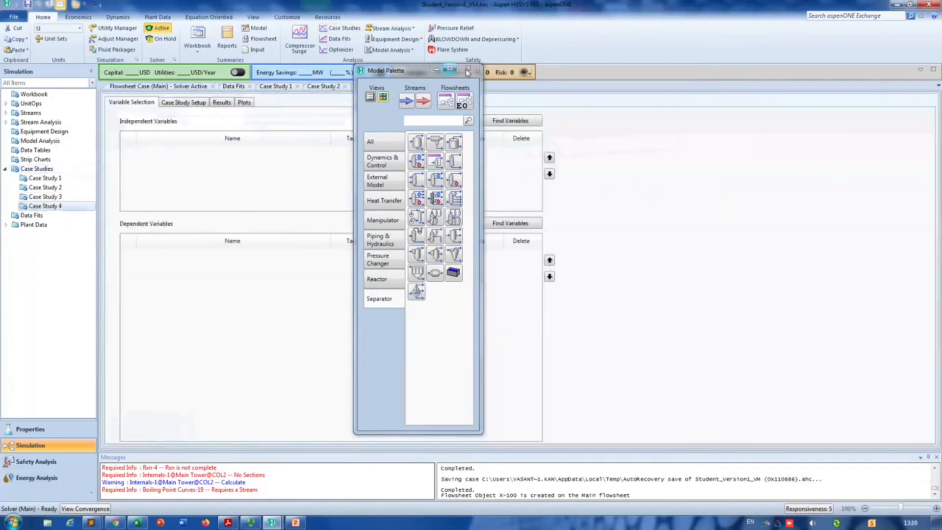
pyautogui.click(468, 69)
# - Add the pressure of stream 19 as the independent variable of Case Study 4
pyautogui.click(506, 124)
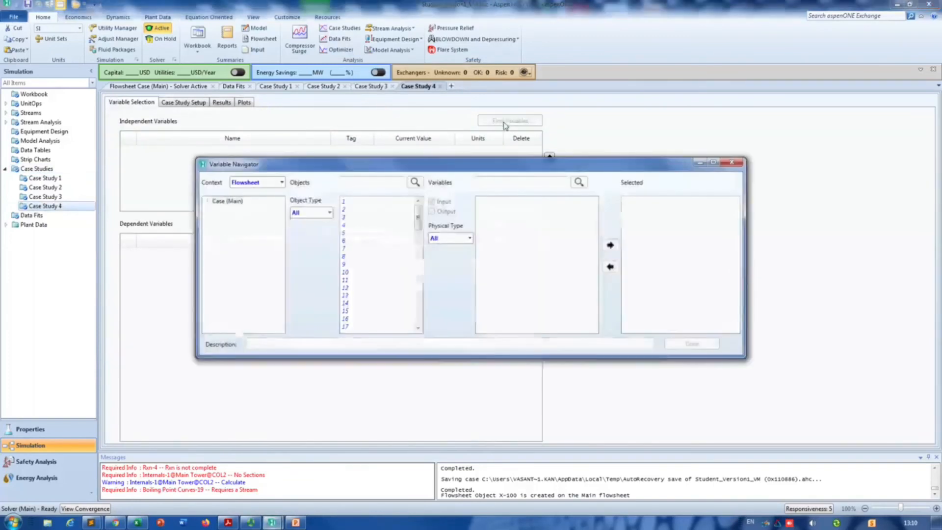
pyautogui.click(357, 313)
pyautogui.scroll(-3, 357, 316)
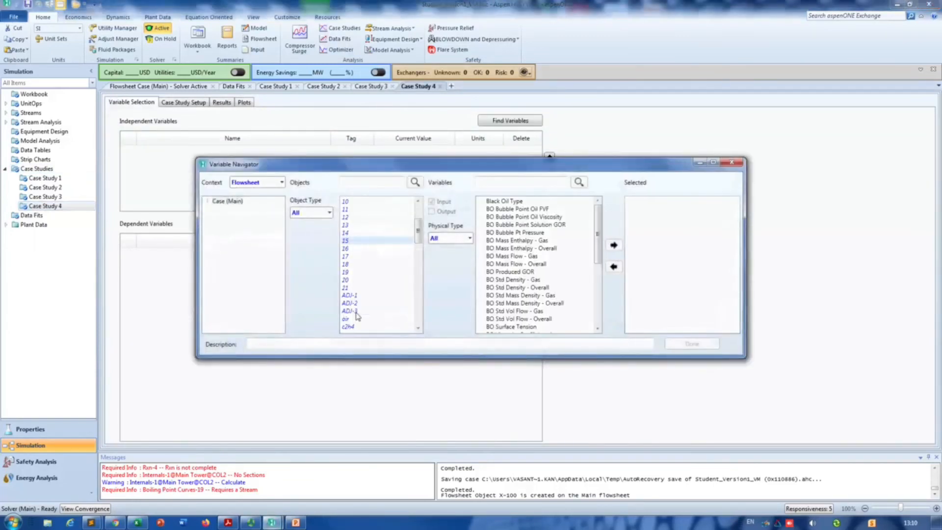
pyautogui.click(355, 272)
pyautogui.moveTo(602, 224); pyautogui.dragTo(611, 301)
pyautogui.click(497, 306)
pyautogui.click(614, 244)
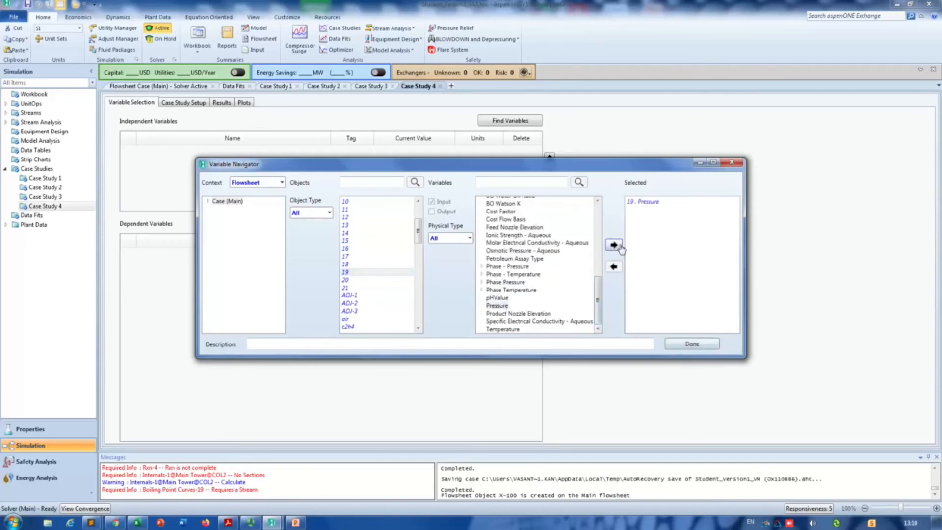
pyautogui.click(691, 343)
# - Set the units of the stream 19 pressure variable to atm
pyautogui.click(499, 152)
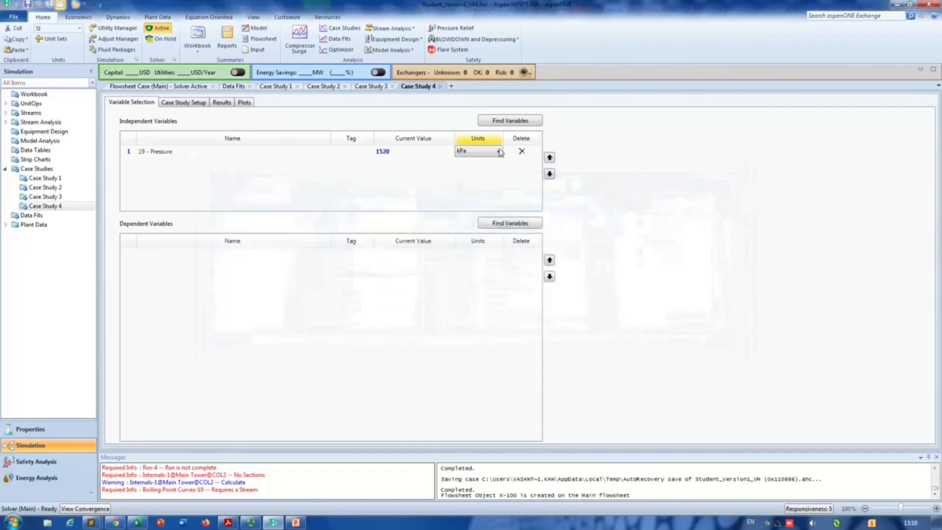
pyautogui.click(499, 151)
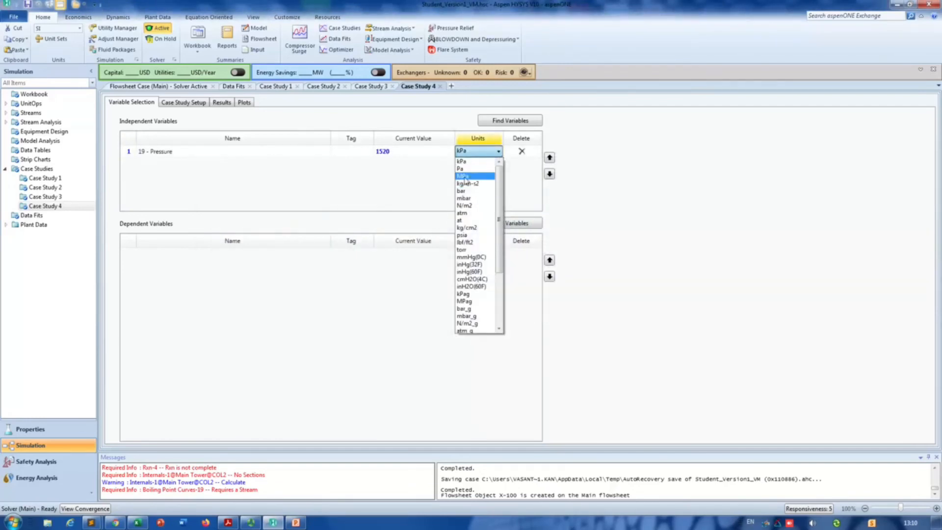
pyautogui.click(472, 213)
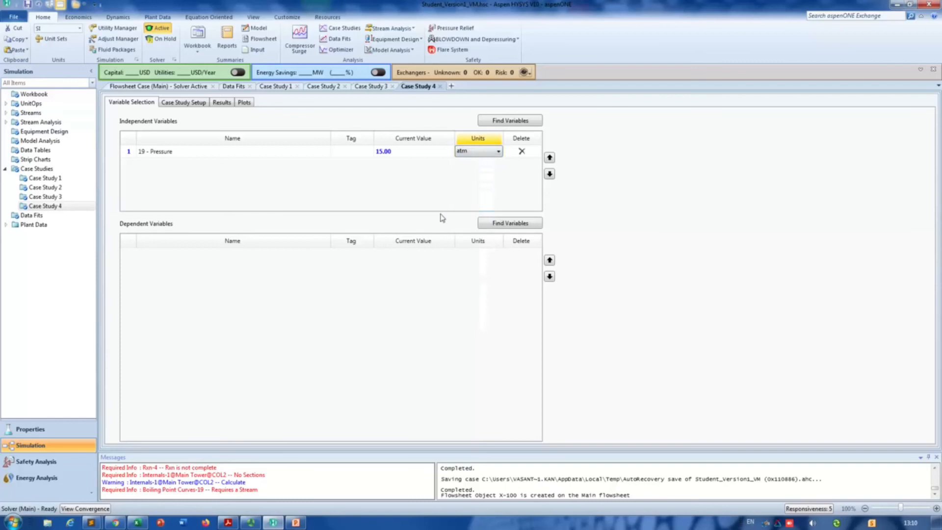
# - Add the temperature of stream 20 as the dependent variable of Case Study 4
pyautogui.click(510, 224)
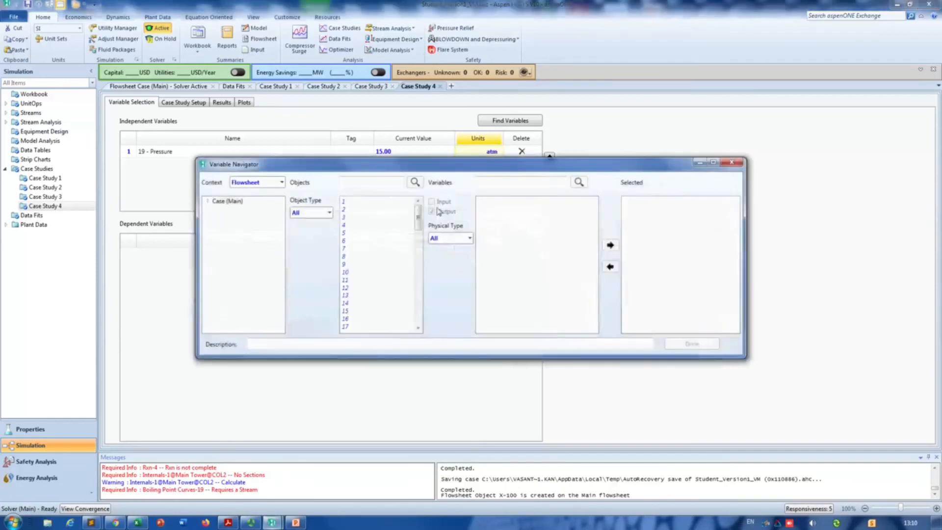
pyautogui.click(362, 288)
pyautogui.scroll(-1, 374, 312)
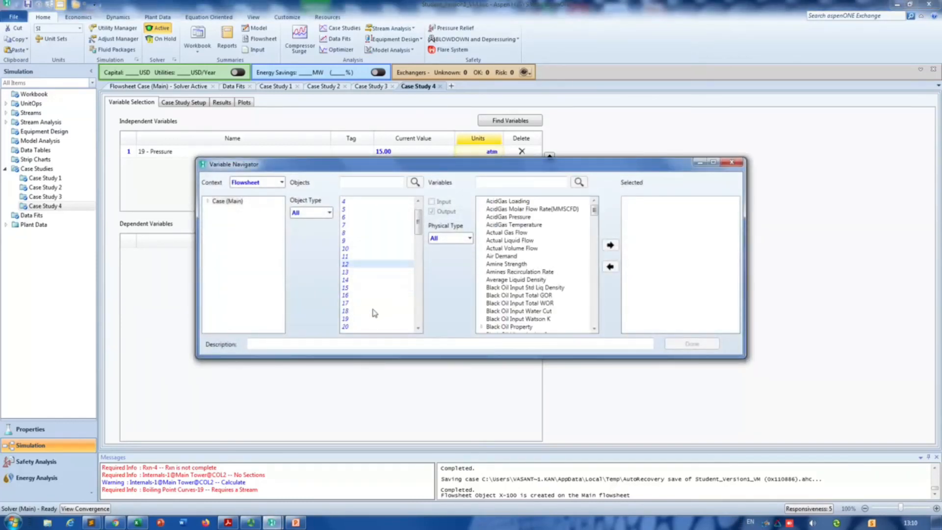
pyautogui.click(353, 328)
pyautogui.moveTo(595, 208); pyautogui.dragTo(595, 319)
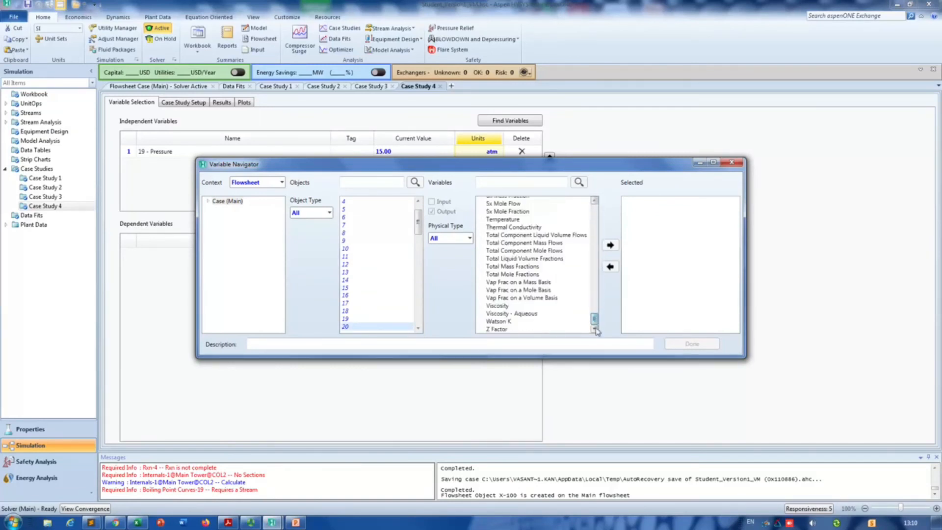
pyautogui.click(513, 221)
pyautogui.click(611, 245)
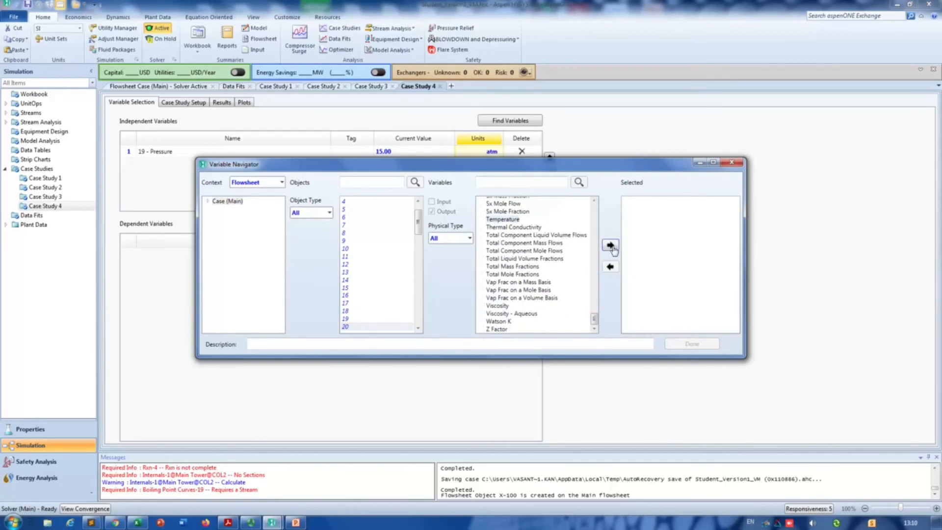
pyautogui.click(692, 344)
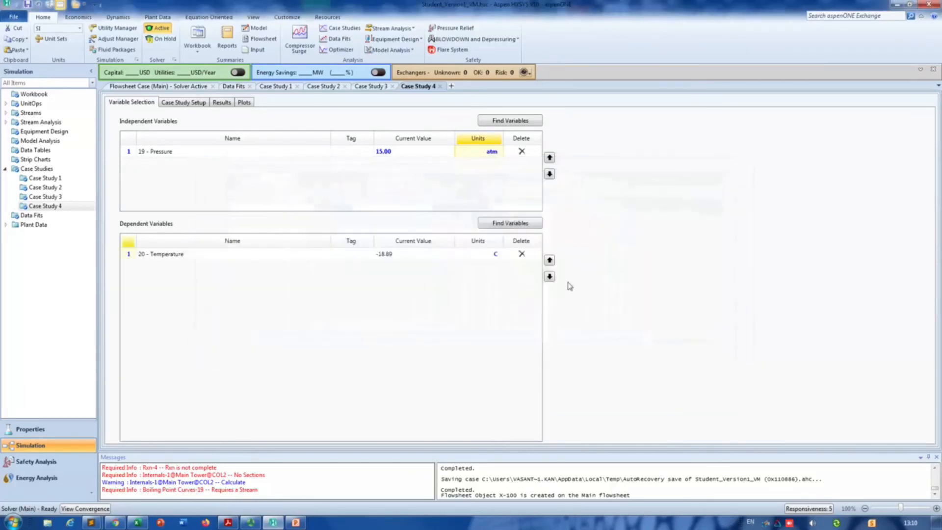
# - Set up the stream 19 pressure range from 1 to 25 atm with a step size of 1 atm
pyautogui.click(177, 103)
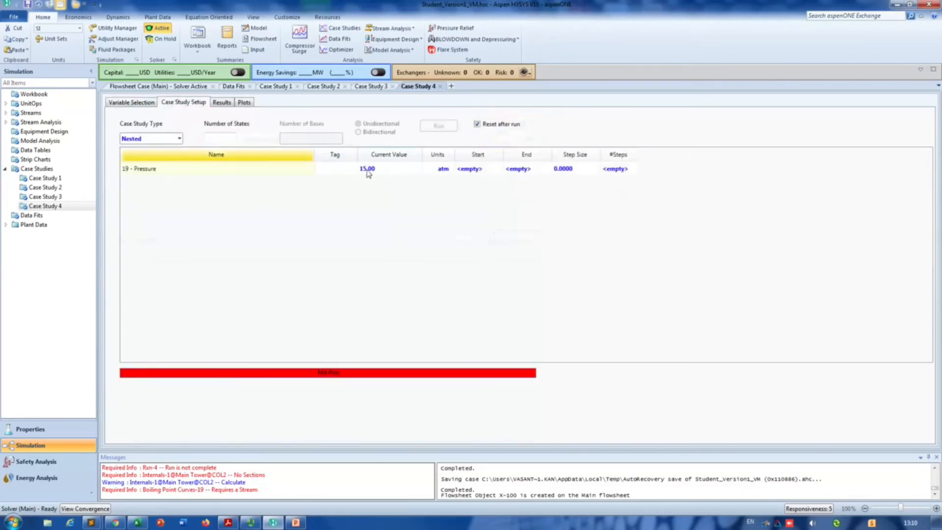
pyautogui.moveTo(441, 176)
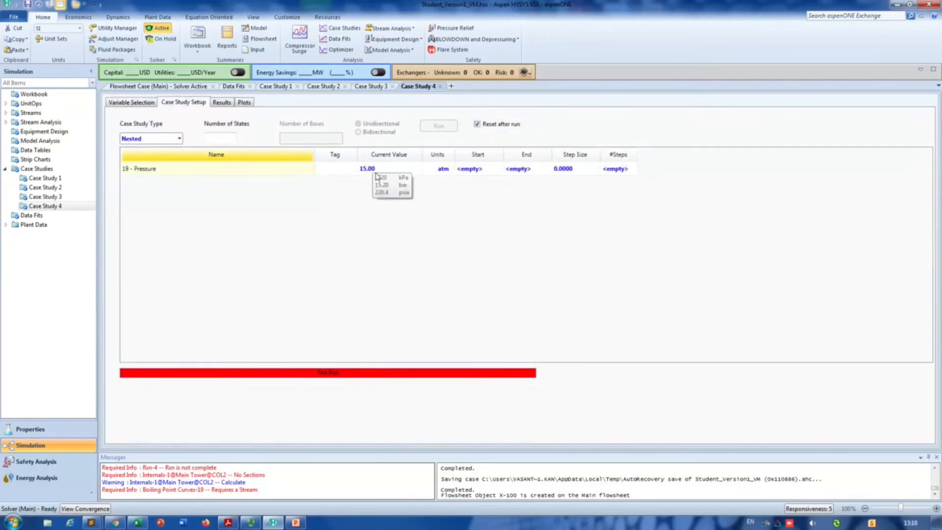
pyautogui.click(466, 169)
pyautogui.write('1')
pyautogui.press('Return')
pyautogui.click(534, 169)
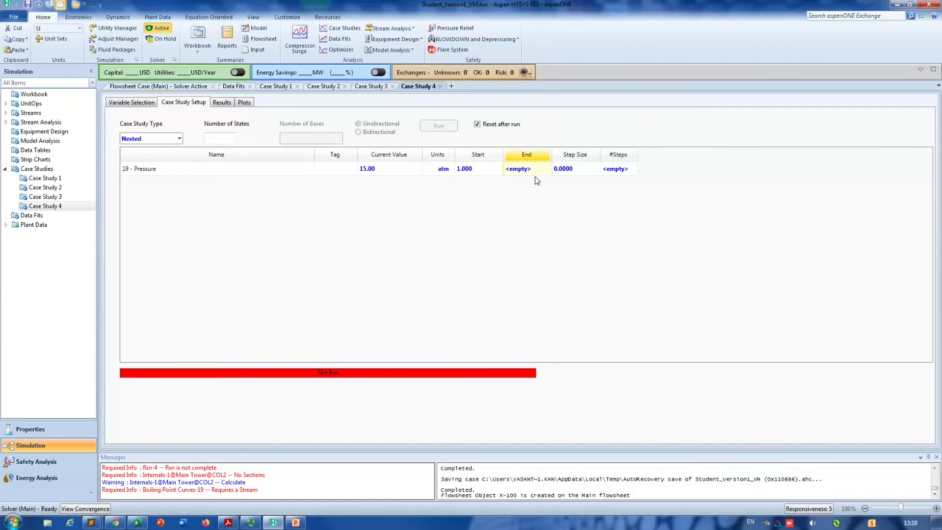
pyautogui.write('3')
pyautogui.write('25')
pyautogui.click(576, 169)
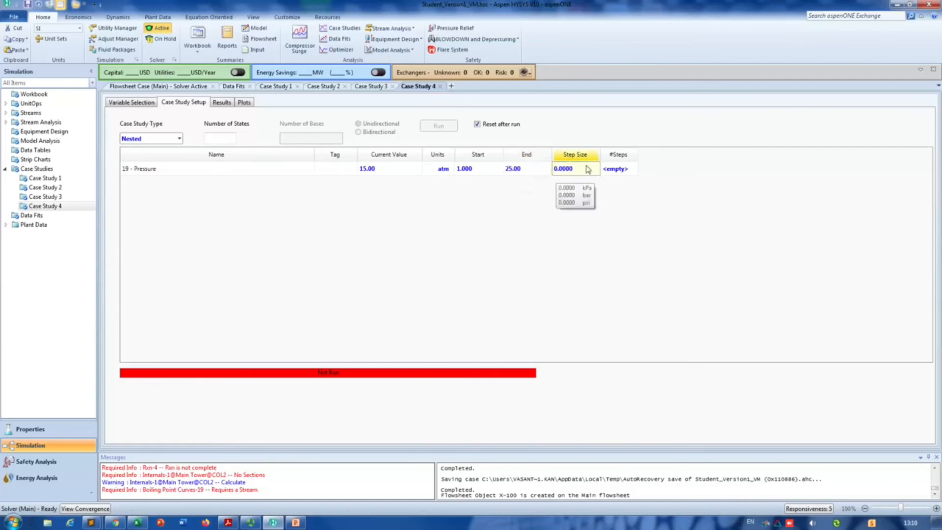
pyautogui.write('1')
pyautogui.press('Return')
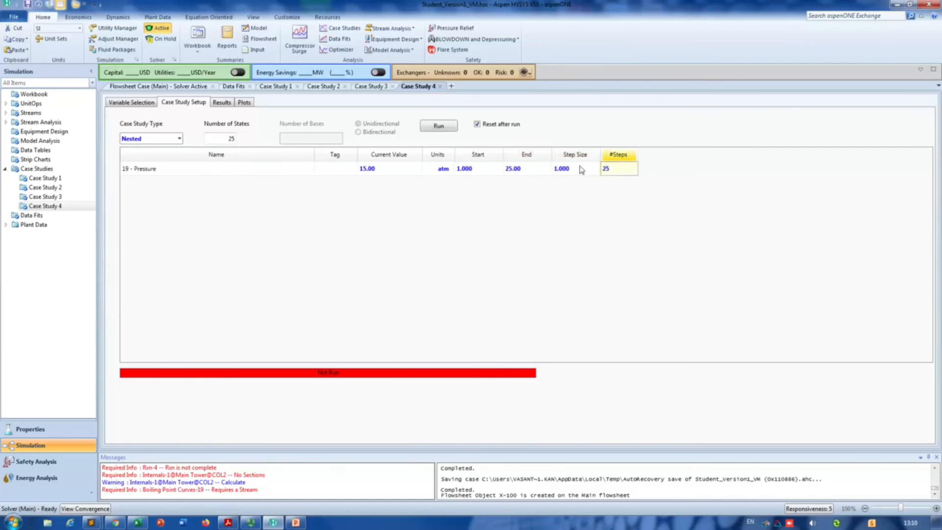
# - Run Case Study 4 and copy its whole results table of states, pressures and temperatures
pyautogui.click(440, 127)
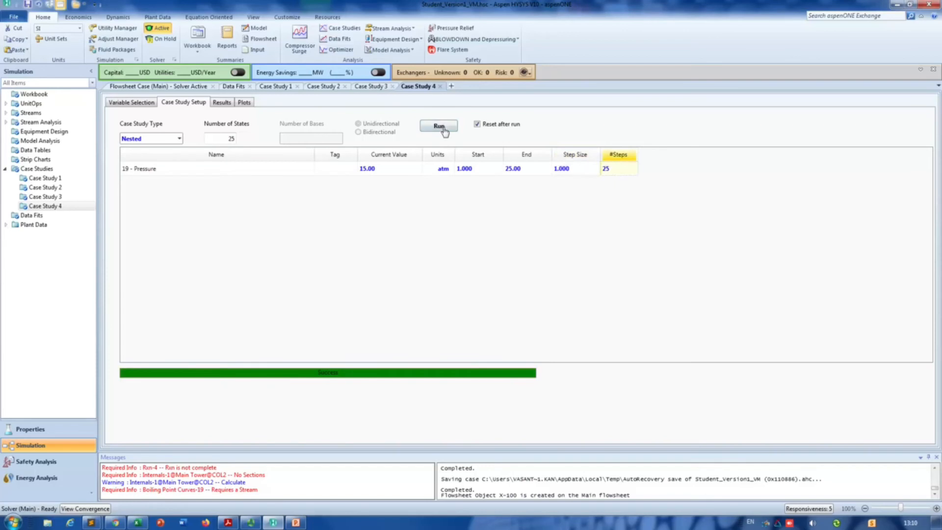
pyautogui.click(222, 103)
pyautogui.click(126, 145)
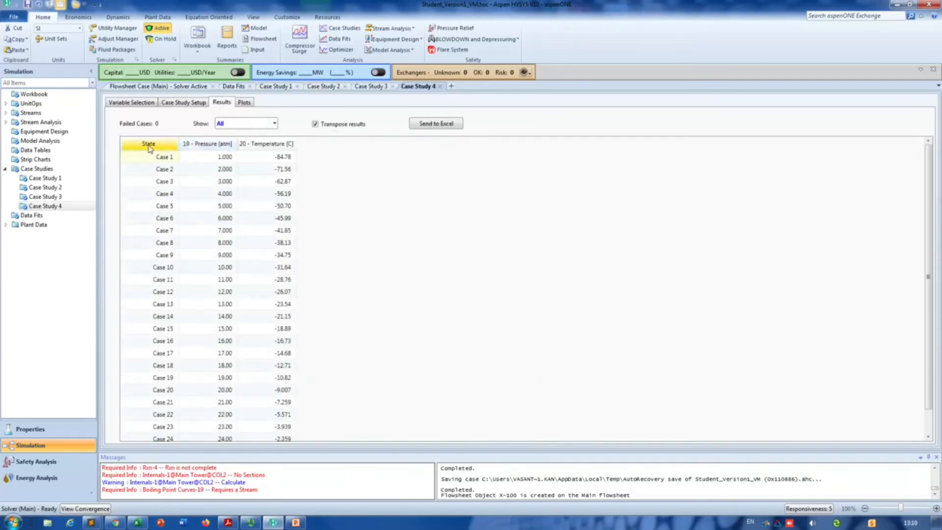
pyautogui.rightClick(273, 155)
pyautogui.click(294, 170)
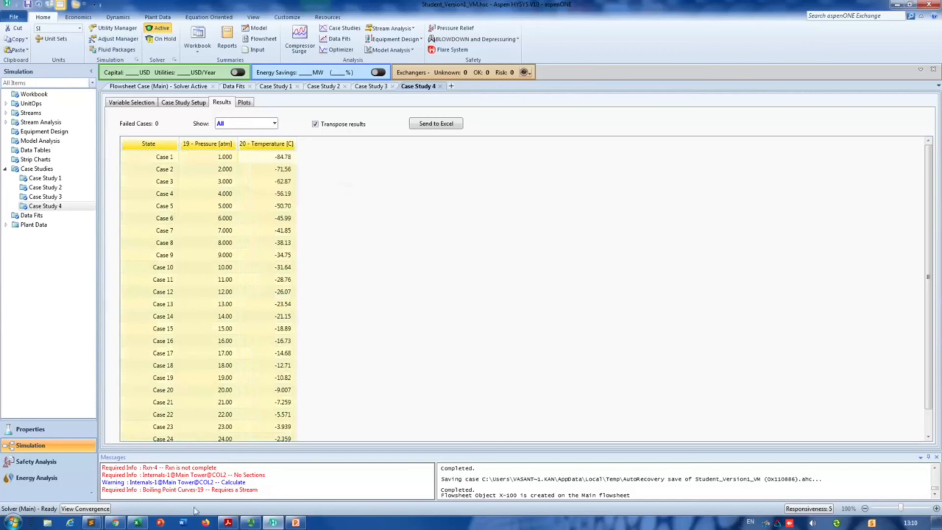
# - Switch to the Book1 workbook in Excel, paste the results into a new sheet and move the data down to start at row 4
pyautogui.click(137, 523)
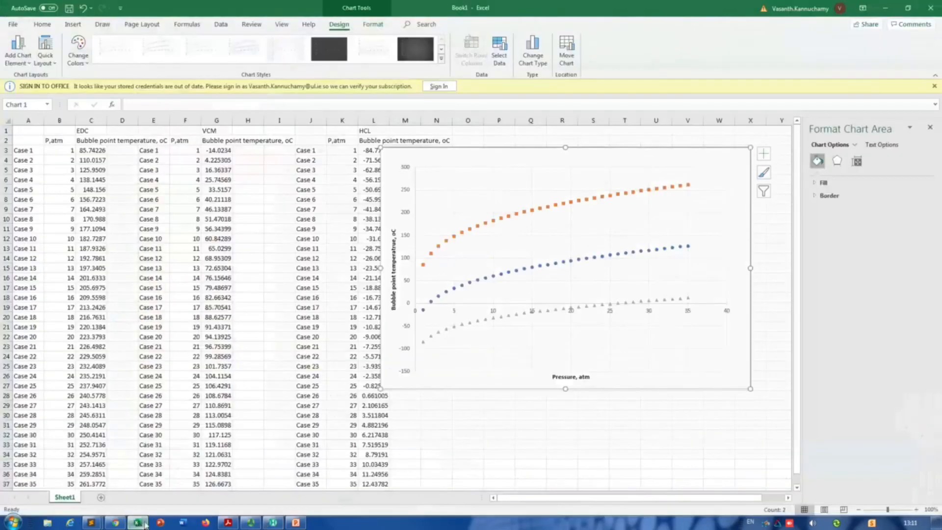
pyautogui.click(101, 498)
pyautogui.hotkey('ctrl', 'v')
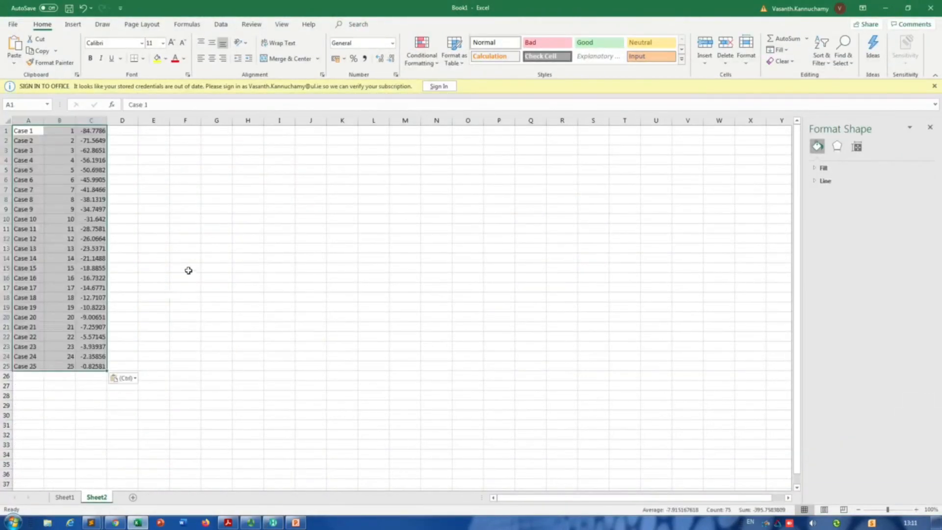
pyautogui.moveTo(74, 373); pyautogui.dragTo(70, 403)
# - Enter the heading "Load in condenser" in C2 and "Pressure" in B2 above the pasted data
pyautogui.click(104, 151)
pyautogui.click(82, 143)
pyautogui.write('Load in condenser')
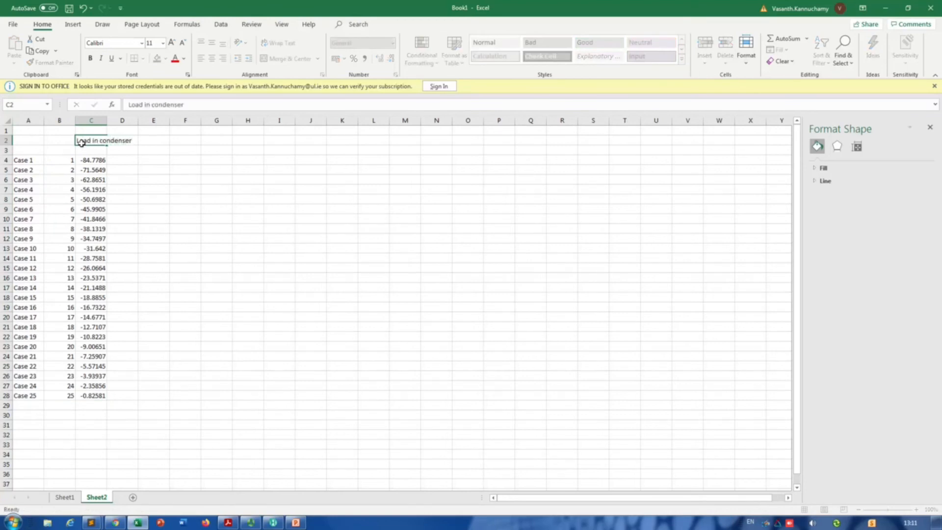
pyautogui.press('Return')
pyautogui.press('Left')
pyautogui.press('Up')
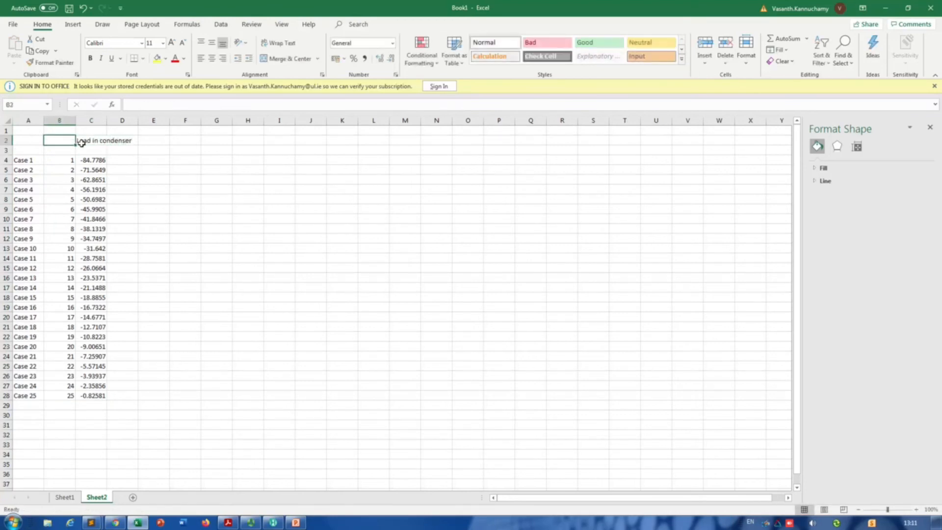
pyautogui.write('Pressu')
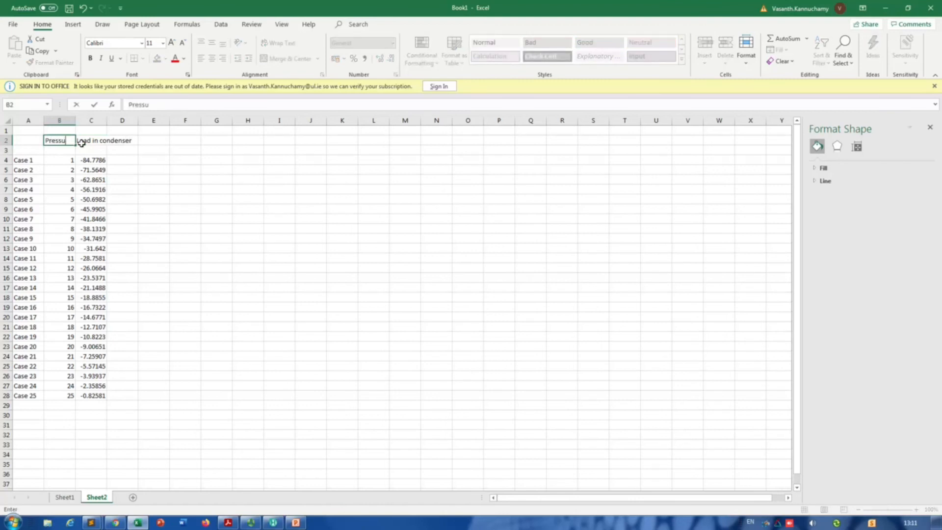
pyautogui.press('Return')
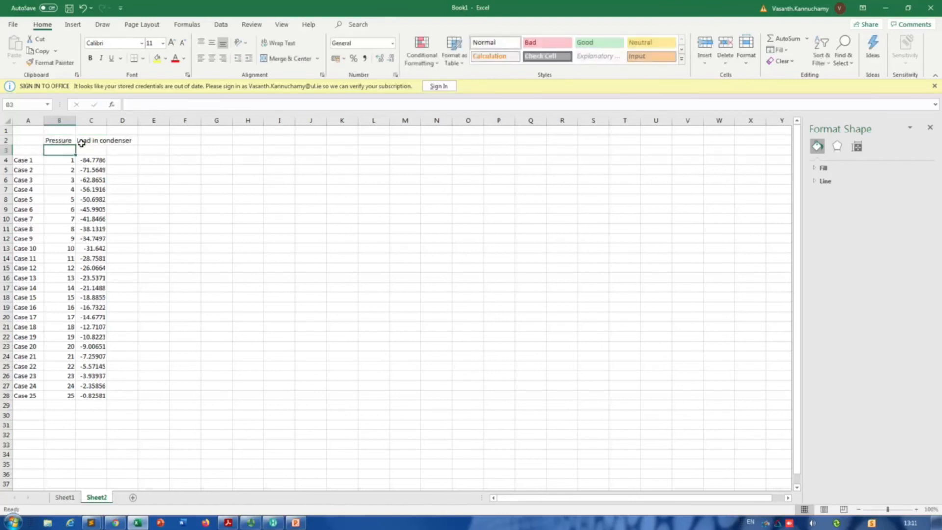
# - Switch back to HYSYS, review the splitter streams on the main flowsheet and add a new case study
pyautogui.click(275, 521)
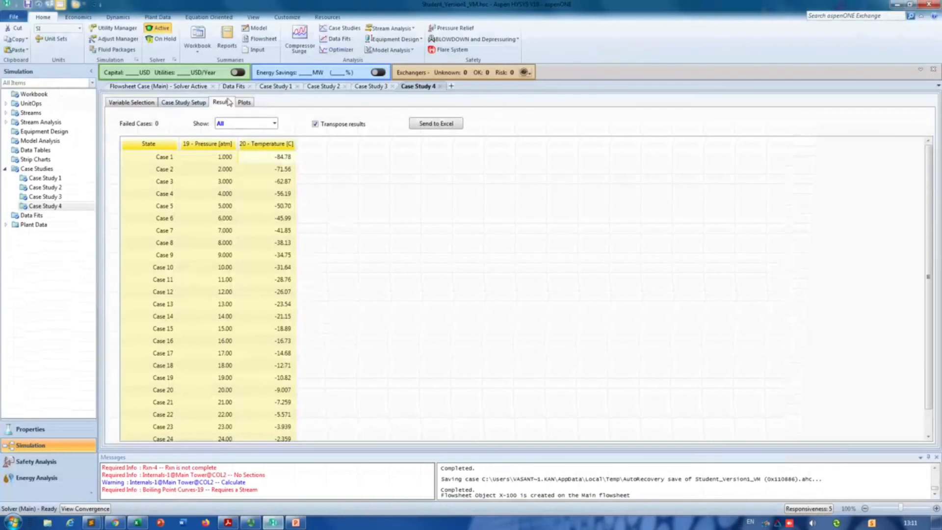
pyautogui.click(157, 86)
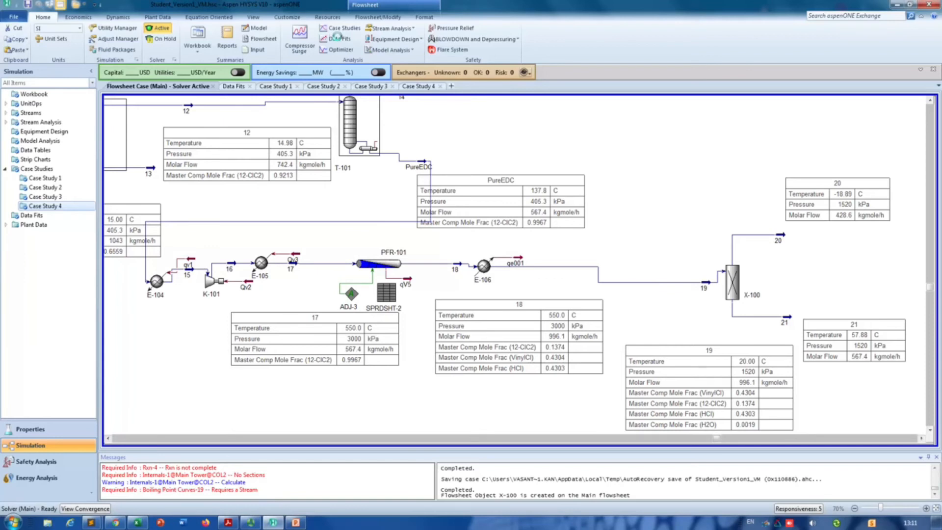
pyautogui.click(340, 28)
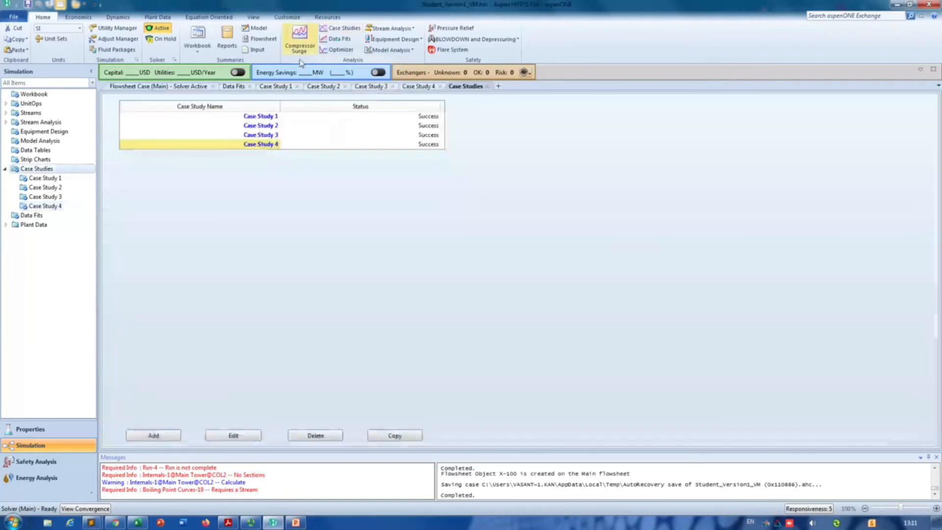
pyautogui.click(156, 436)
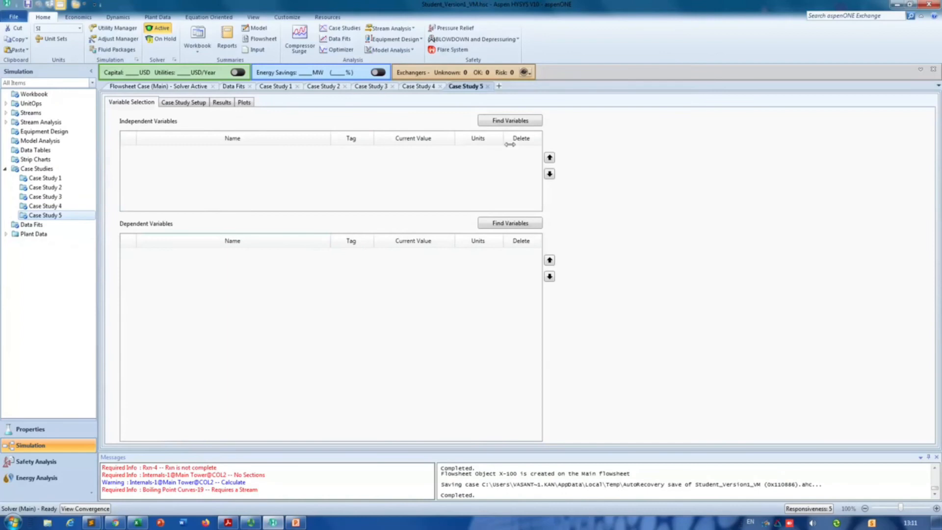
# - Add the pressure of stream 19 as the independent variable of Case Study 5
pyautogui.click(513, 123)
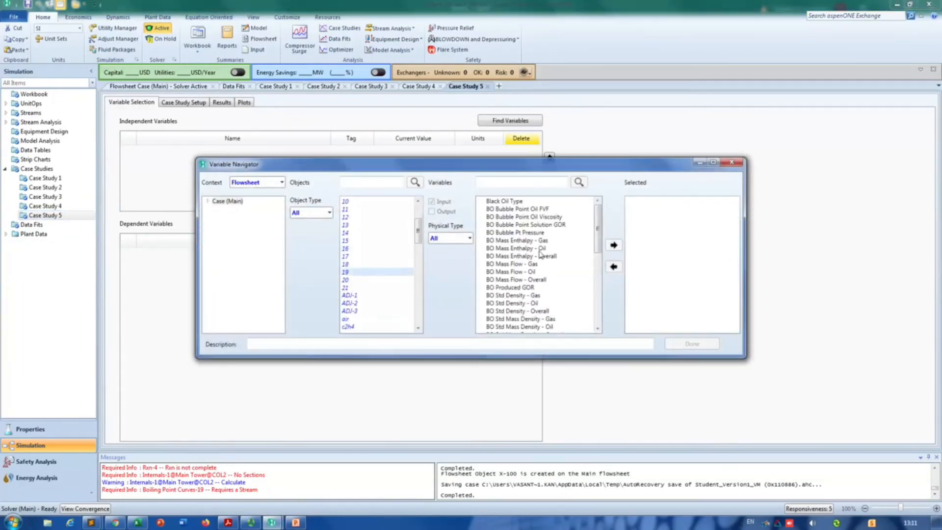
pyautogui.scroll(-5, 528, 300)
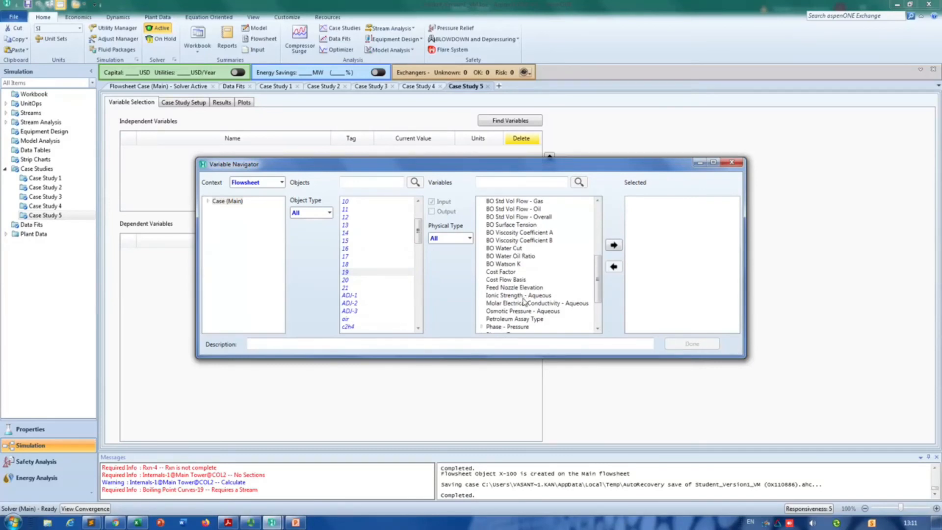
pyautogui.scroll(-3, 523, 301)
pyautogui.click(497, 305)
pyautogui.click(614, 245)
pyautogui.click(693, 344)
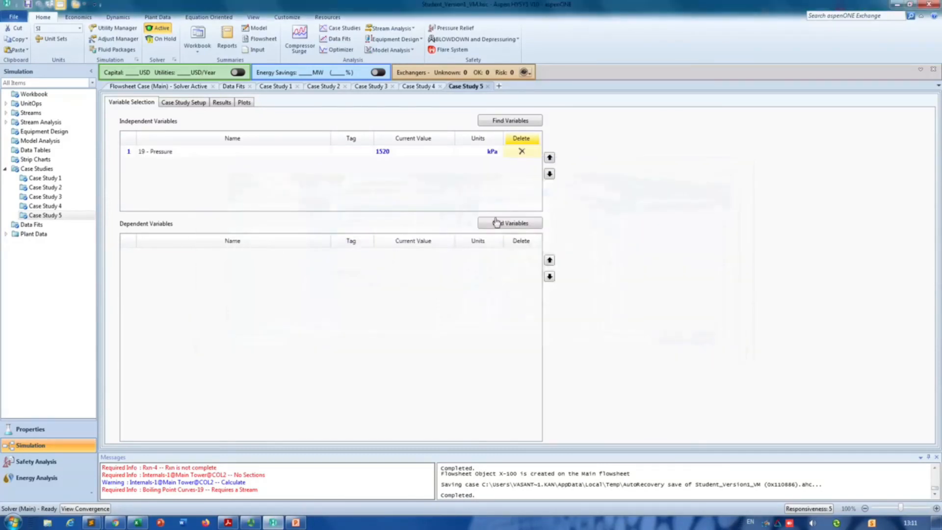
# - Add the temperature of stream 21 as the dependent variable of Case Study 5
pyautogui.click(510, 223)
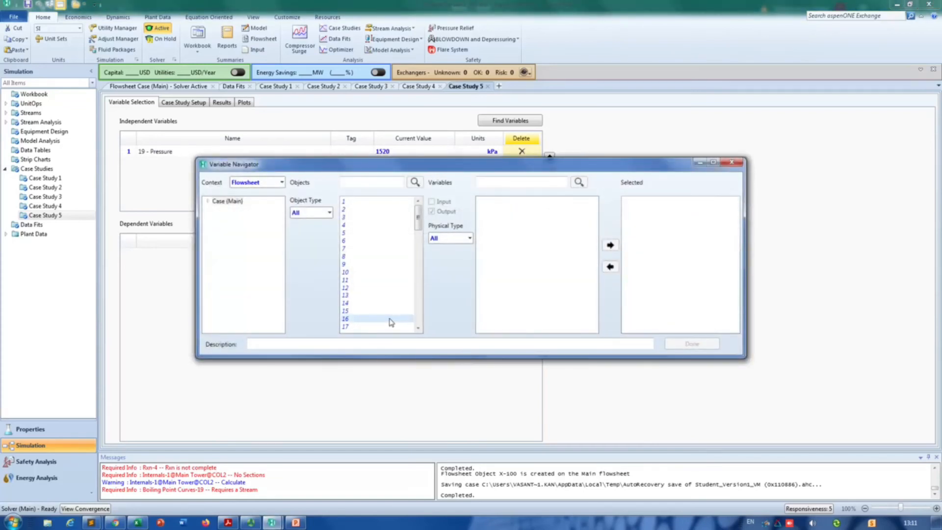
pyautogui.click(393, 319)
pyautogui.scroll(-4, 391, 309)
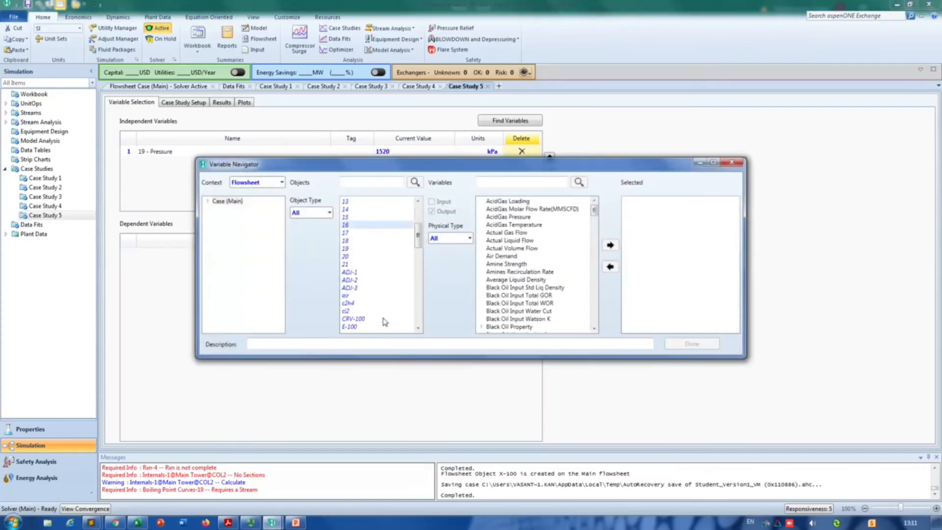
pyautogui.click(345, 265)
pyautogui.scroll(-15, 528, 268)
pyautogui.scroll(-15, 530, 279)
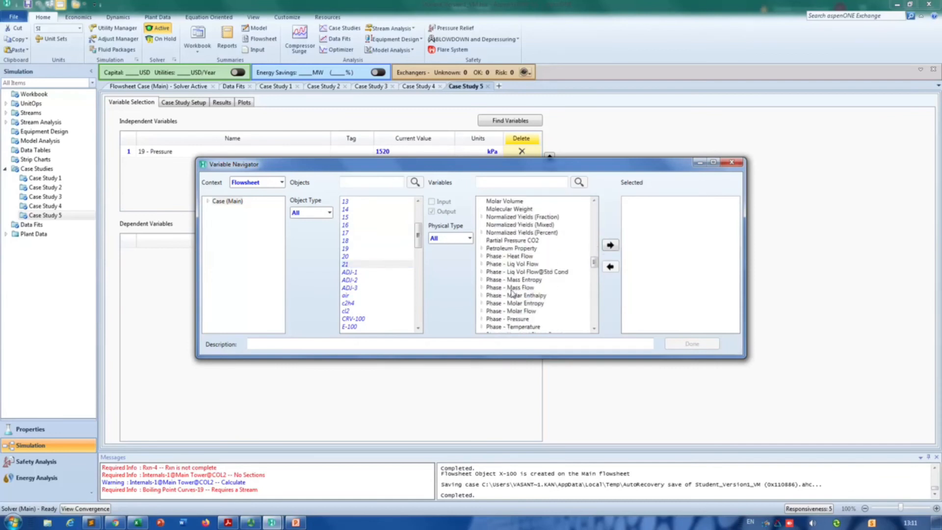
pyautogui.scroll(-6, 513, 295)
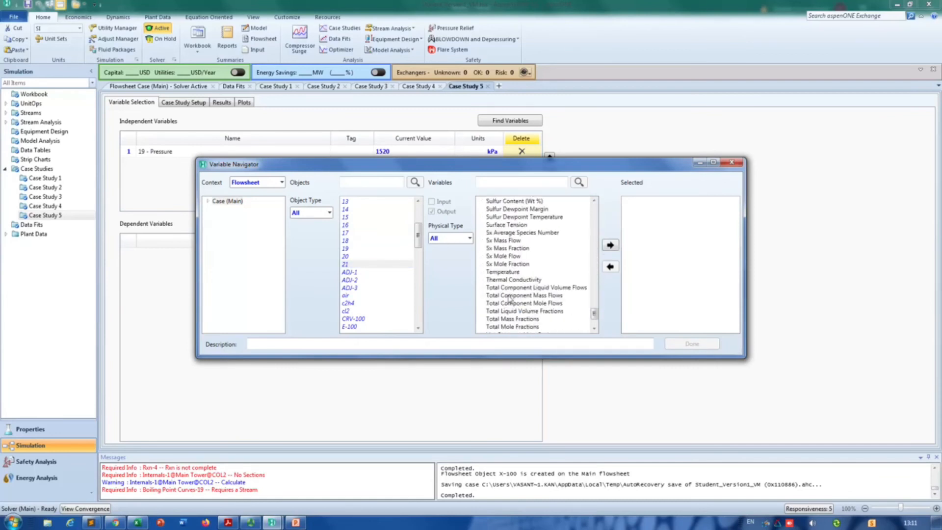
pyautogui.click(503, 271)
pyautogui.click(610, 245)
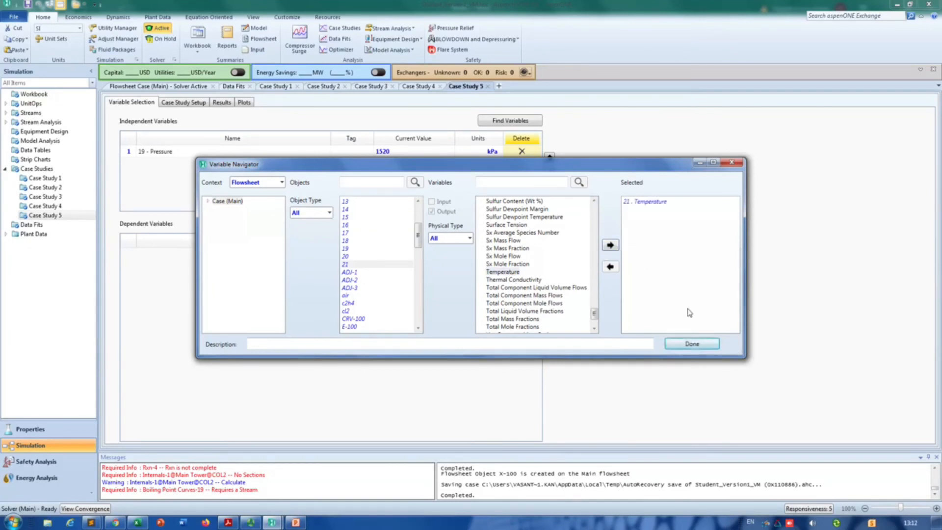
pyautogui.click(705, 344)
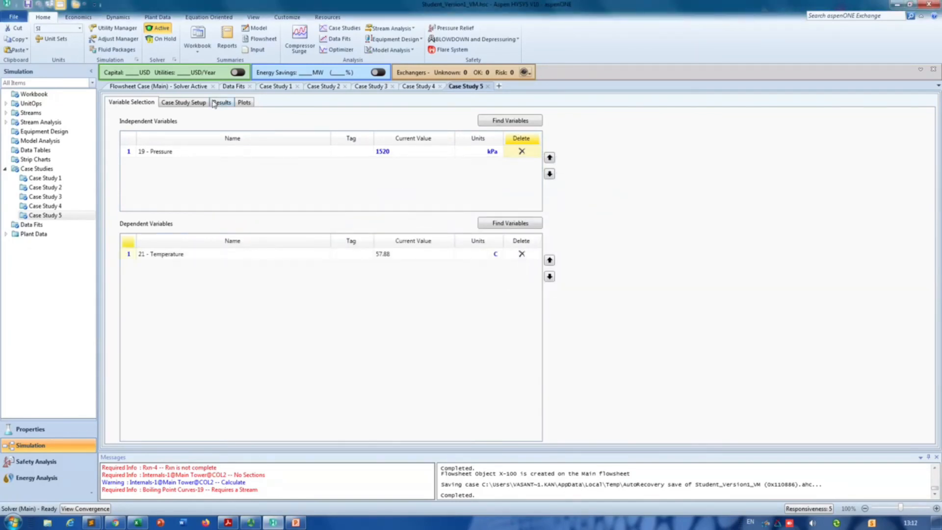
# - Change the unit of the stream 19 pressure variable to atm
pyautogui.click(195, 103)
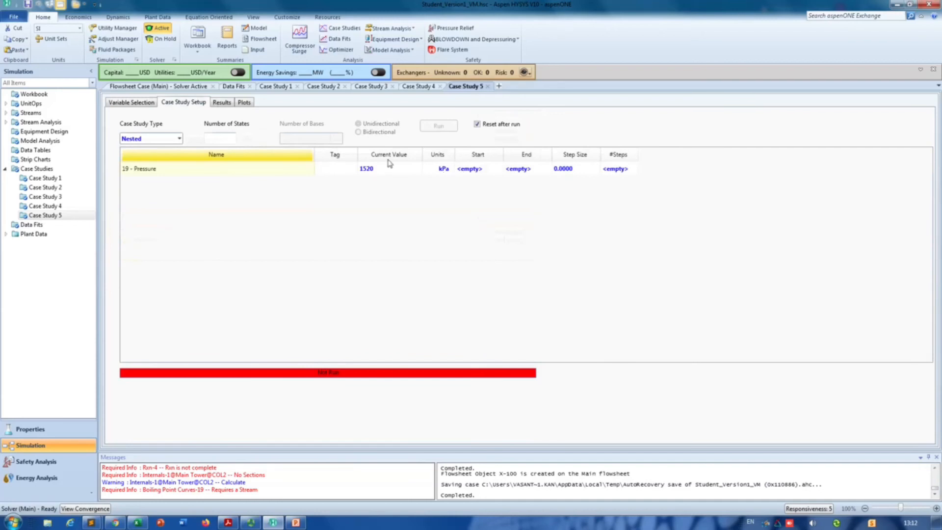
pyautogui.click(125, 104)
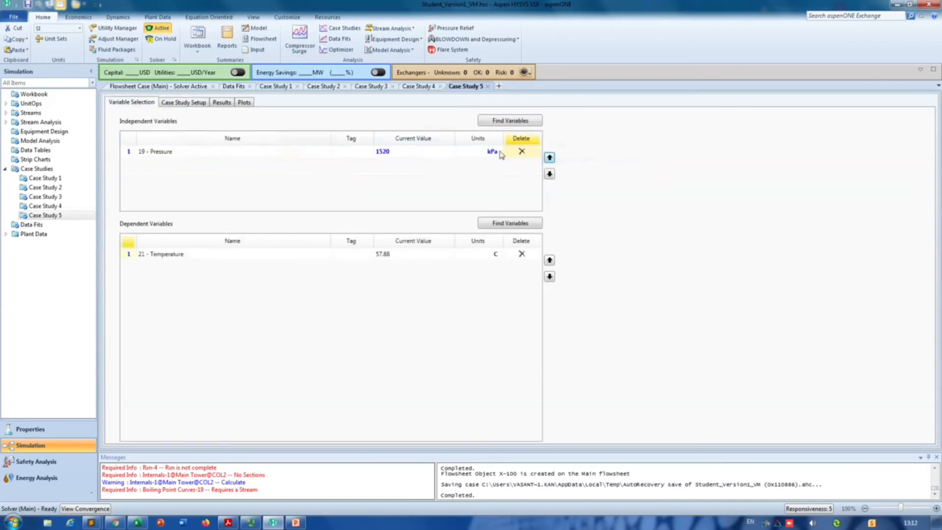
pyautogui.click(495, 152)
pyautogui.click(498, 151)
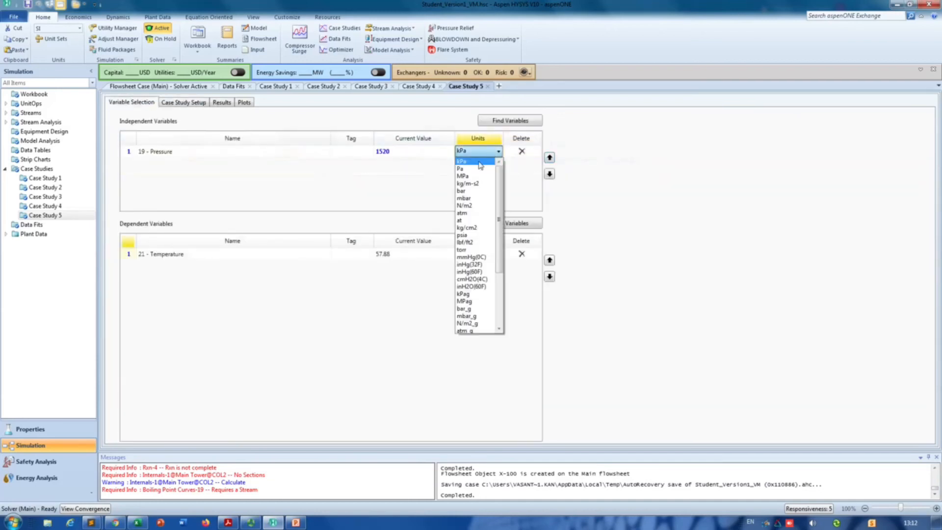
pyautogui.click(469, 213)
# - Set the Case Study 5 pressure range from 1 to 25 atm with a step size of 1
pyautogui.click(185, 103)
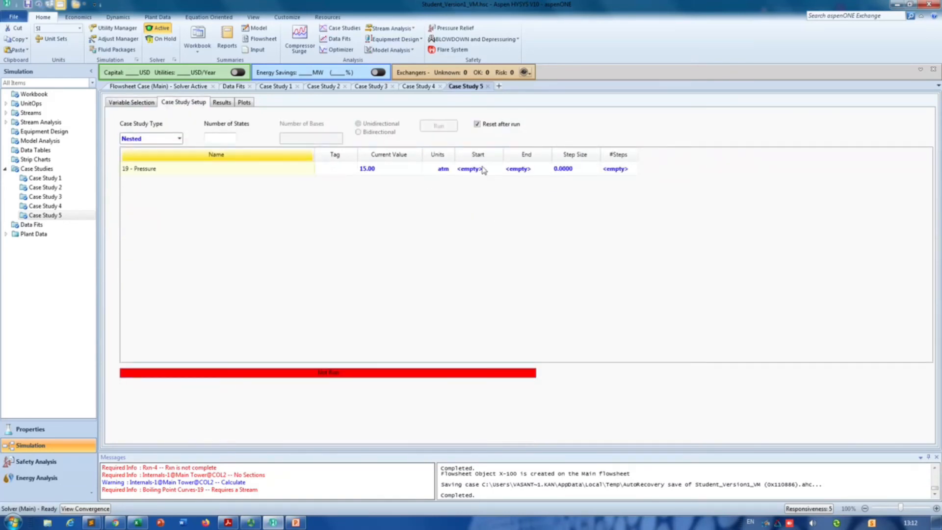
pyautogui.click(483, 170)
pyautogui.write('1')
pyautogui.click(536, 172)
pyautogui.write('20')
pyautogui.press('Return')
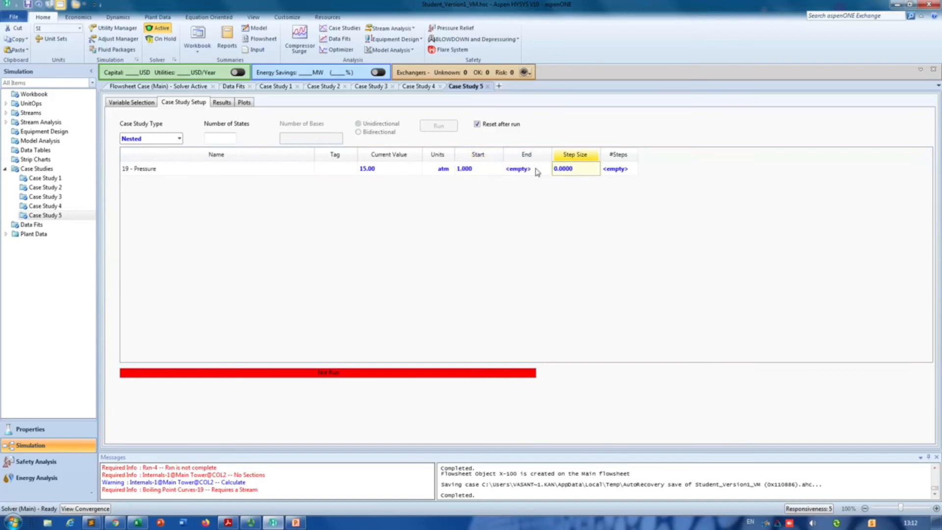
pyautogui.write('1')
pyautogui.press('Return')
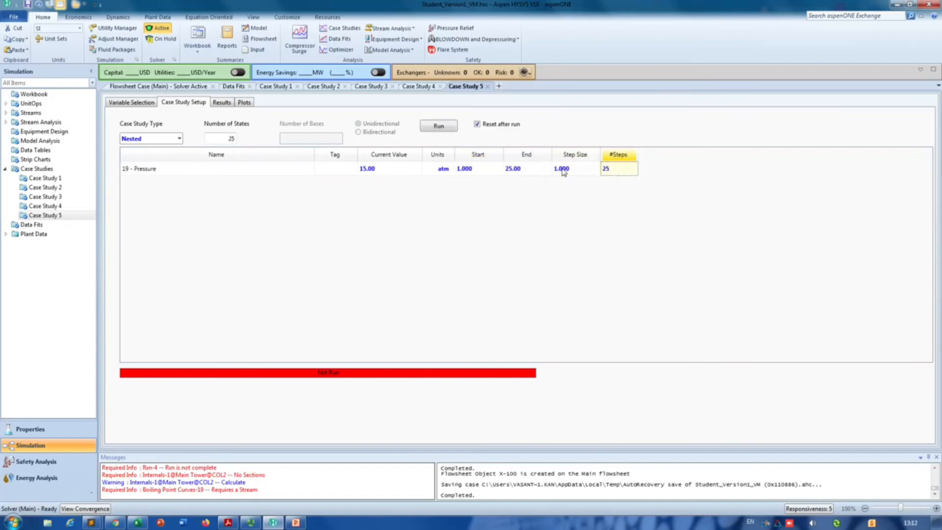
# - Run Case Study 5 and copy the full results table of stream 19 pressure and stream 21 temperature
pyautogui.click(248, 104)
pyautogui.click(222, 103)
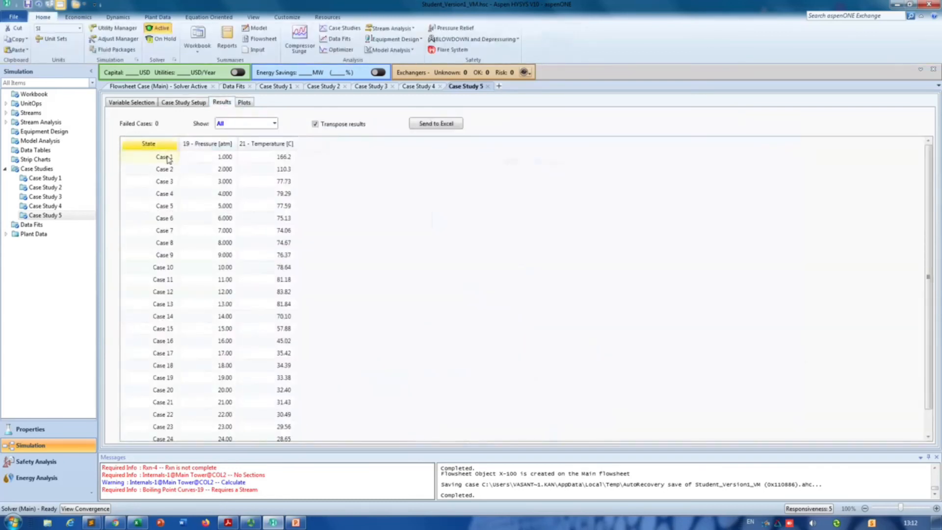
pyautogui.moveTo(158, 149); pyautogui.dragTo(254, 147)
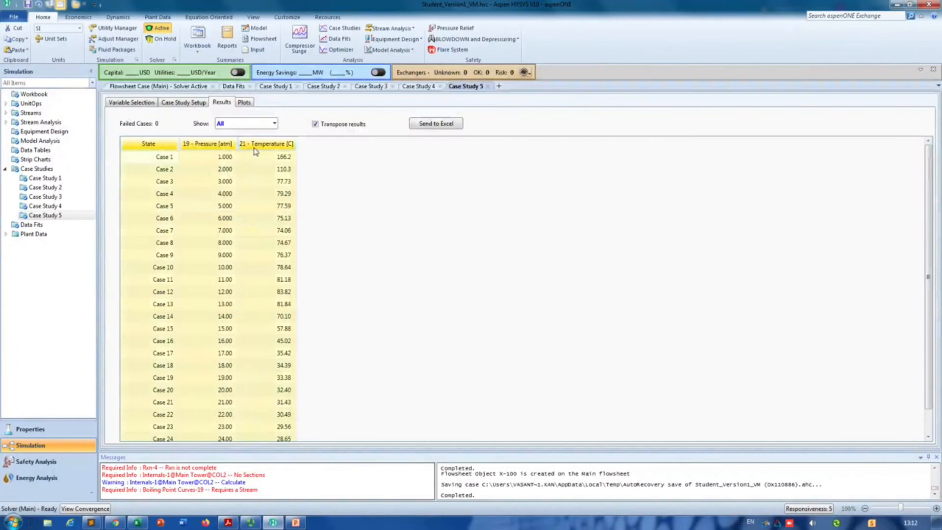
# - Switch to the Book1 workbook in Excel and paste the results beside the existing data on Sheet2, starting at E4
pyautogui.click(137, 523)
pyautogui.click(151, 150)
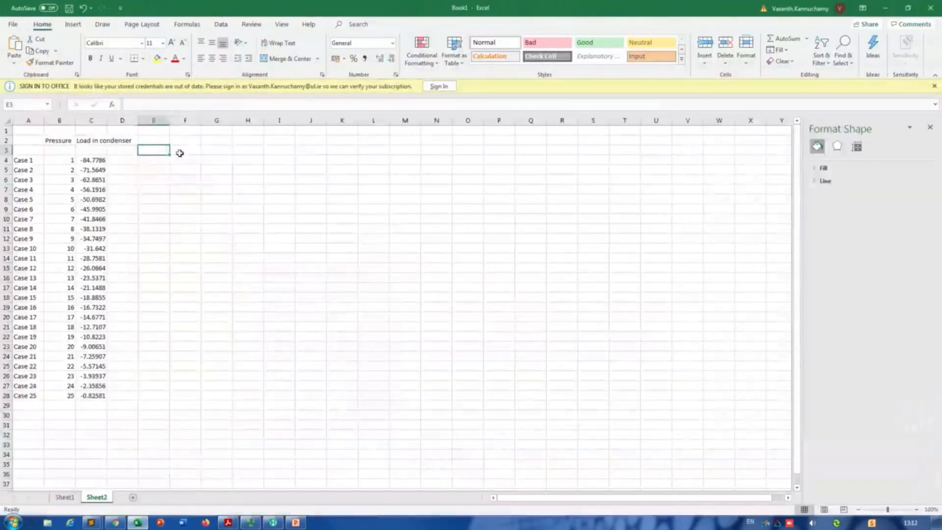
pyautogui.write('Case 1\t1\t166.177 Case 2\t2\t110.3301 Case 3\t3\t77.72572 Case 4\t4\t79.28537 Case 5\t5\t77.5883 Case 6\t6\t75.13488 Case 7\t7\t74.06093 Case 8\t8\t74.66722 Case 9\t9\t76.36755 Case 10\t10\t78.64099 Case 11\t11\t81.18081 Case 12\t12\t83.82339 Case 13\t13\t81.83815 Case 14\t14\t70.09661 Case 15\t15\t57.8754 Case 16\t16\t45.01838 Case 17\t17\t35.4246 Case 18\t18\t34.39015 Case 19\t19\t33.38135 Case 20\t20\t32.39649 Case 21\t21\t31.43428 Case 22\t22\t30.49095 Case 23\t23\t29.56492 Case 24\t24\t28.6545 Case 25\t25\t27.75853')
pyautogui.moveTo(192, 150); pyautogui.dragTo(191, 161)
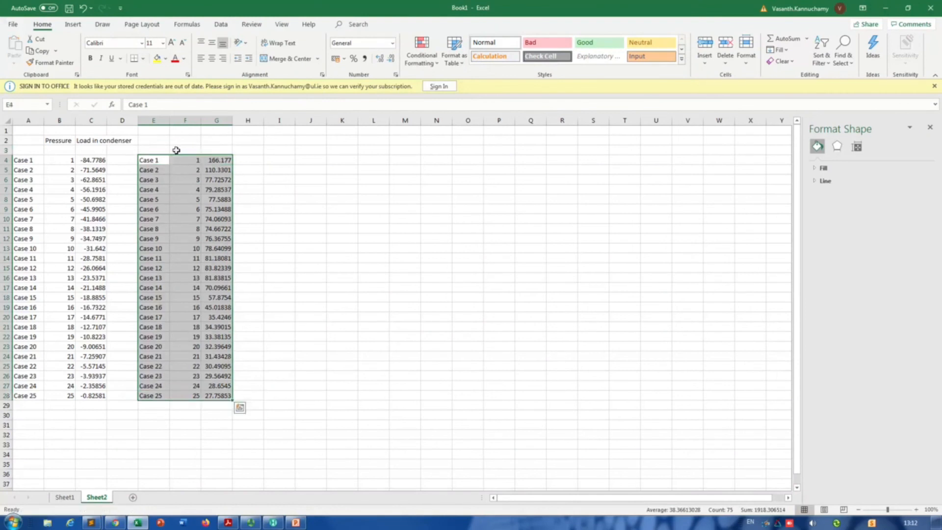
# - Enter the heading "Load in reboiler" in G2 above the pasted temperatures
pyautogui.click(216, 143)
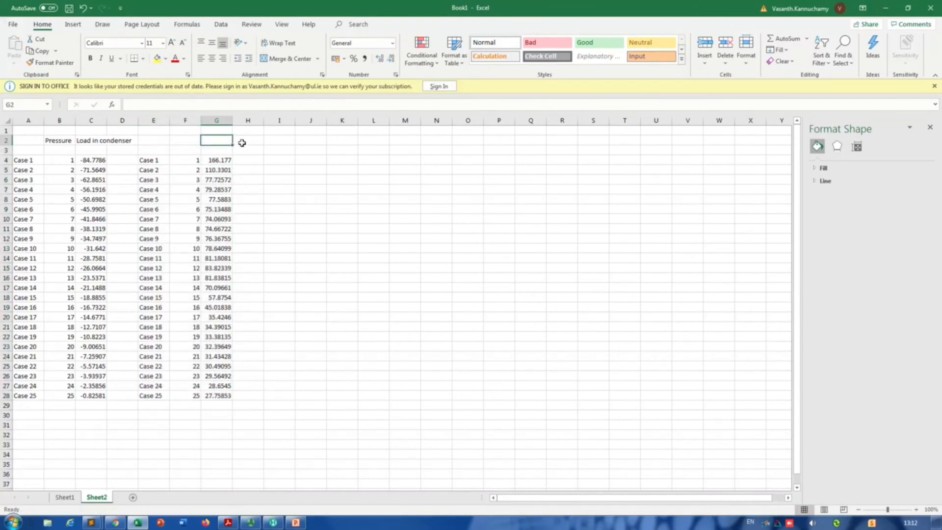
pyautogui.write('Load in')
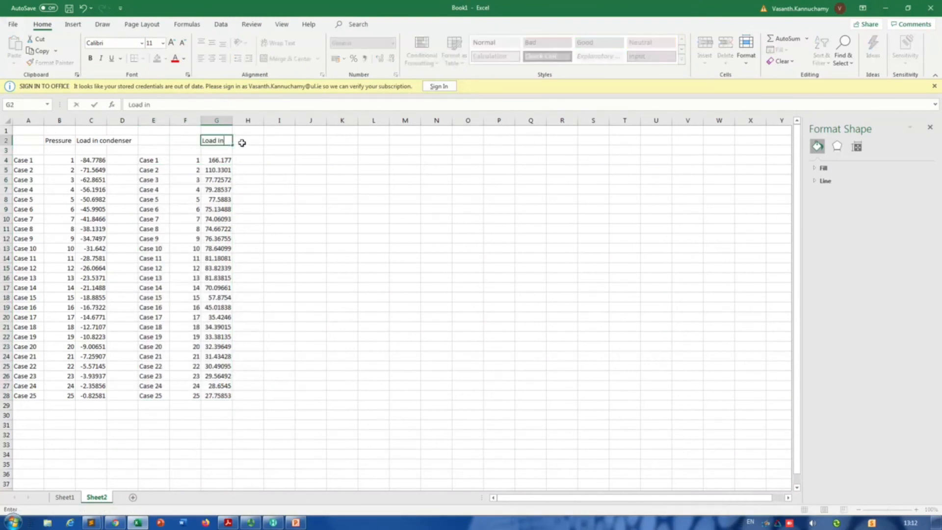
pyautogui.write(' reboiler')
pyautogui.press('Return')
# - Enter the label "presure inlet stream, atm" in B3
pyautogui.click(62, 150)
pyautogui.write('pressure')
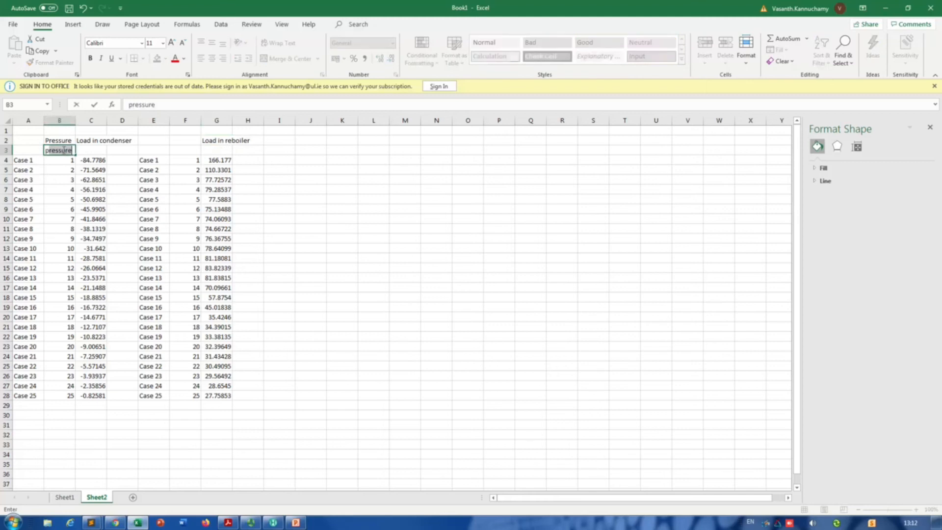
pyautogui.press('BackSpace')
pyautogui.press('BackSpace')
pyautogui.press('BackSpace')
pyautogui.press('BackSpace')
pyautogui.write('ure inlet stream,')
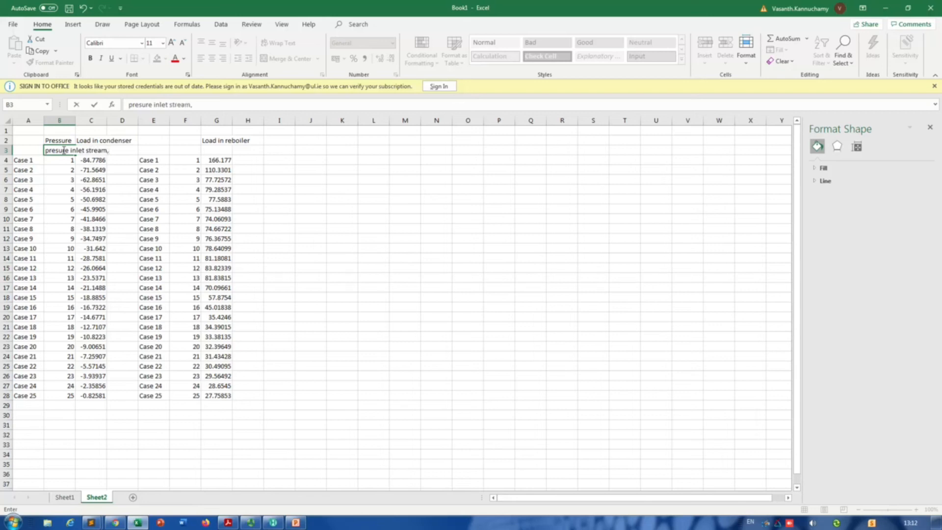
pyautogui.write(' atm')
pyautogui.press('Return')
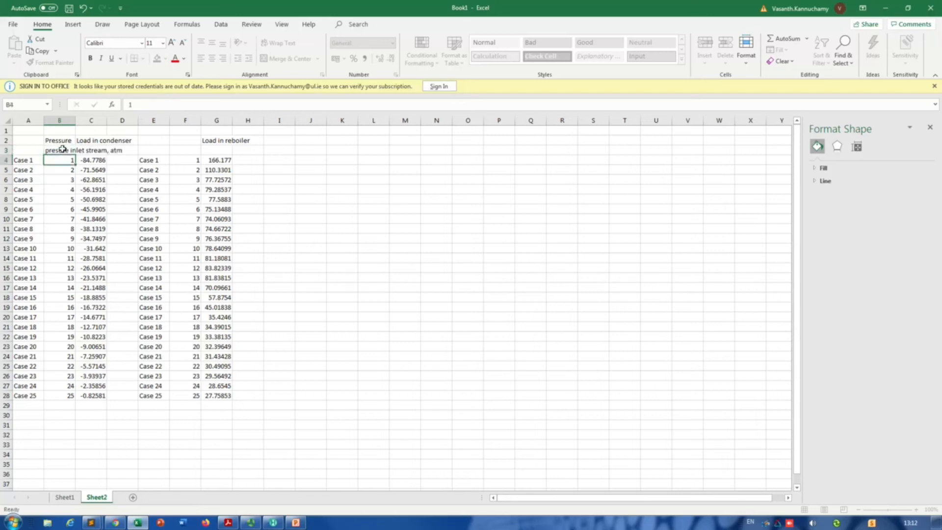
# - Insert a scatter chart of the pressures, condenser values and reboiler values from B4:C28 and G4:G28
pyautogui.moveTo(67, 163); pyautogui.dragTo(105, 396)
pyautogui.moveTo(217, 162); pyautogui.dragTo(217, 395)
pyautogui.click(82, 25)
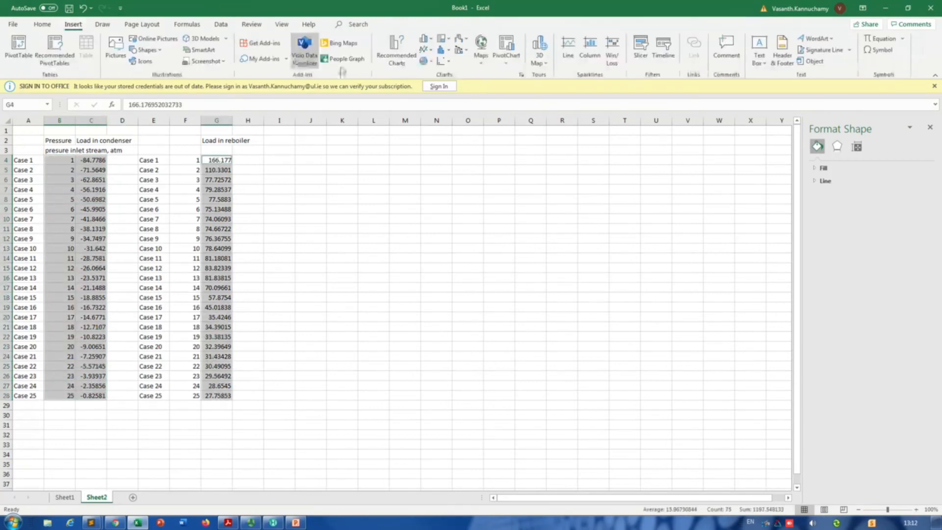
pyautogui.click(443, 60)
pyautogui.click(462, 93)
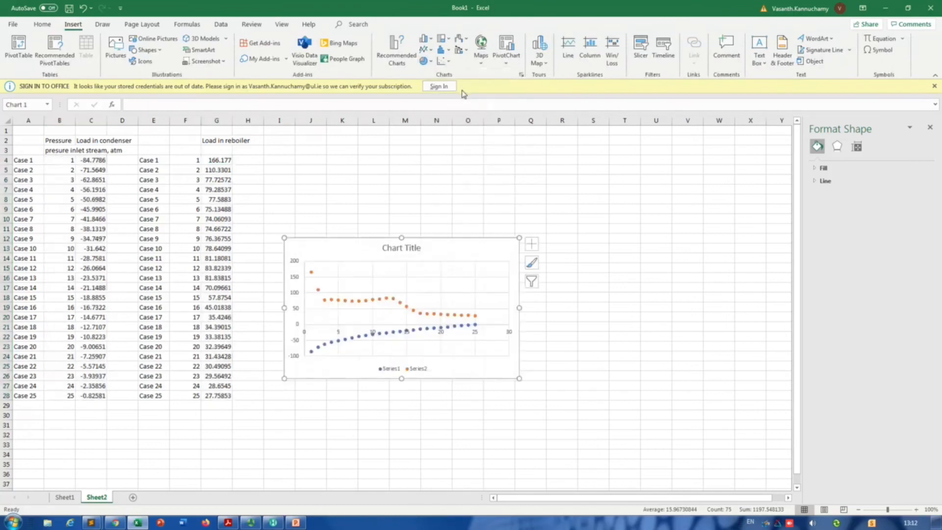
# - Move the scatter chart away from the data and enlarge it to span about columns M to V and rows 1 to 23
pyautogui.moveTo(473, 252); pyautogui.dragTo(593, 216)
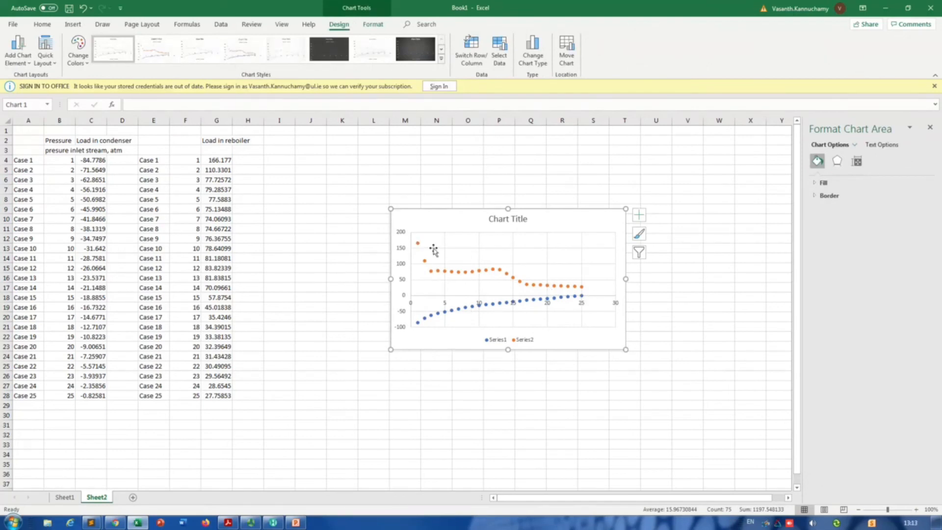
pyautogui.click(418, 326)
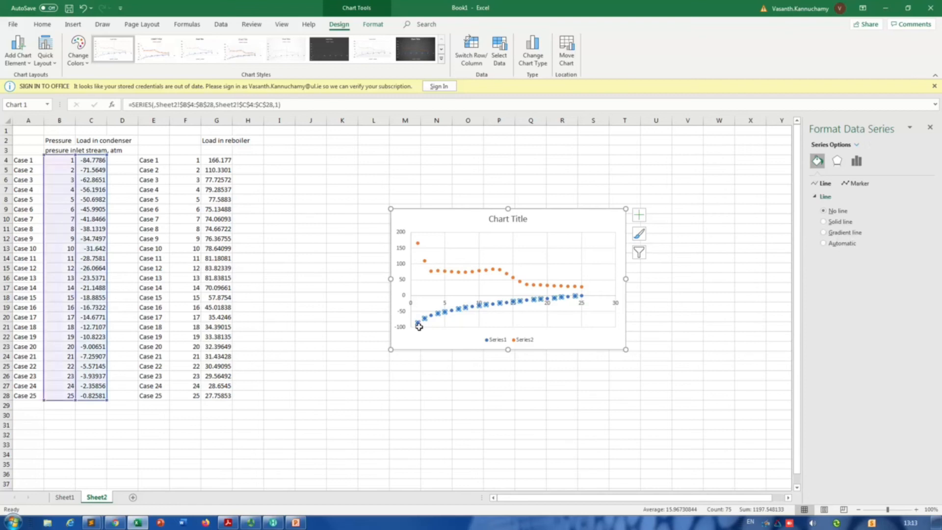
pyautogui.moveTo(625, 209); pyautogui.dragTo(692, 127)
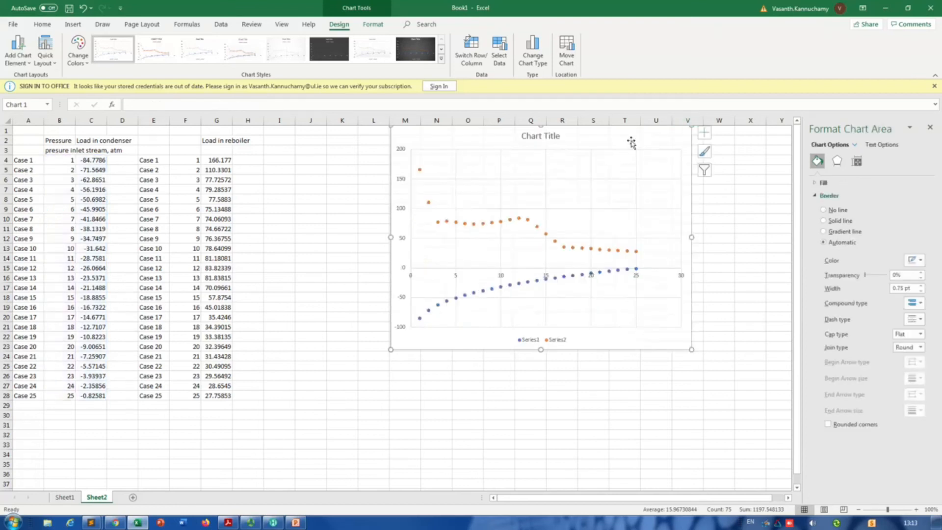
# - Copy the scatter chart into the blank slide 2 of Presentation1 in PowerPoint
pyautogui.click(296, 523)
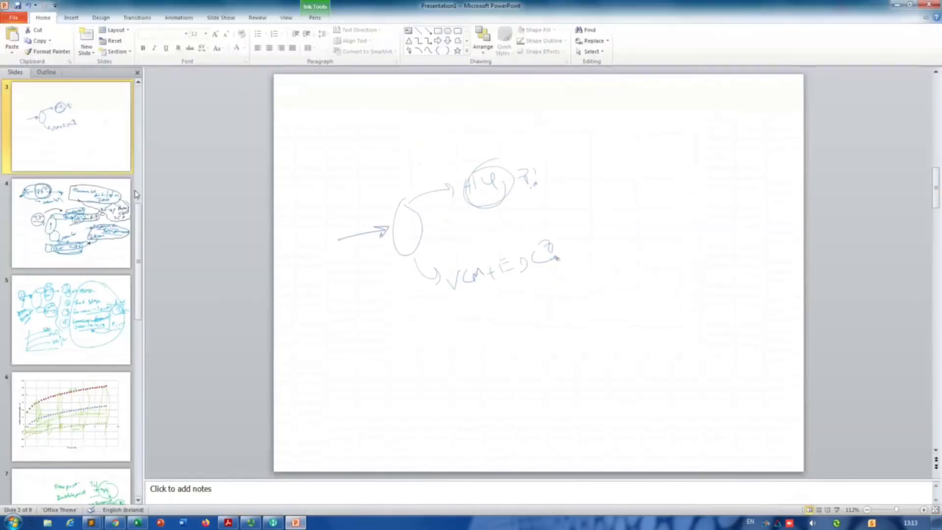
pyautogui.scroll(1, 86, 131)
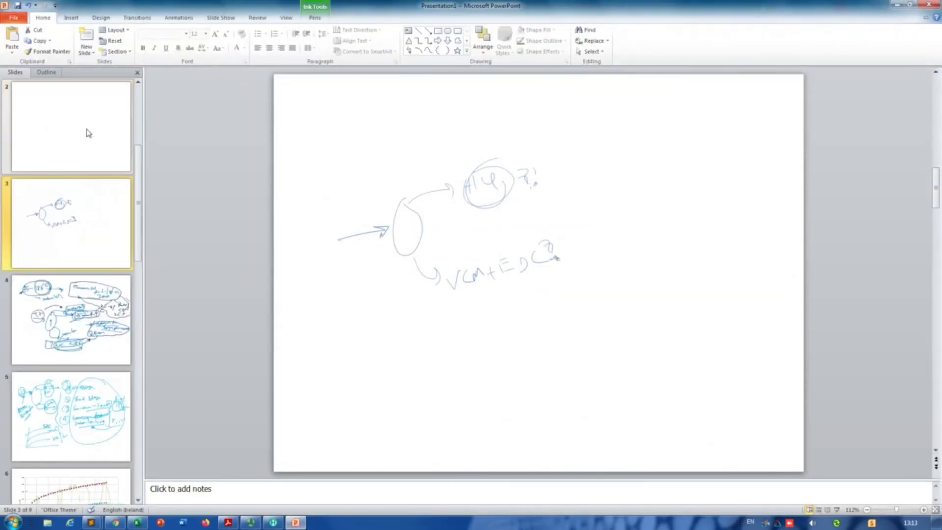
pyautogui.click(89, 133)
pyautogui.hotkey('ctrl', 'v')
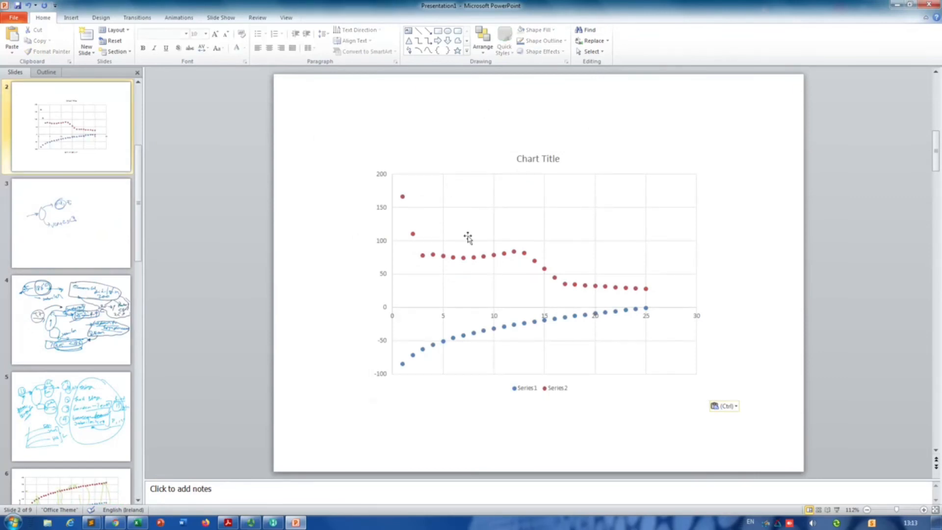
# - Start the slide show at the chart slide, set the ink colour to orange and draw a short stroke below the lower series
pyautogui.click(838, 510)
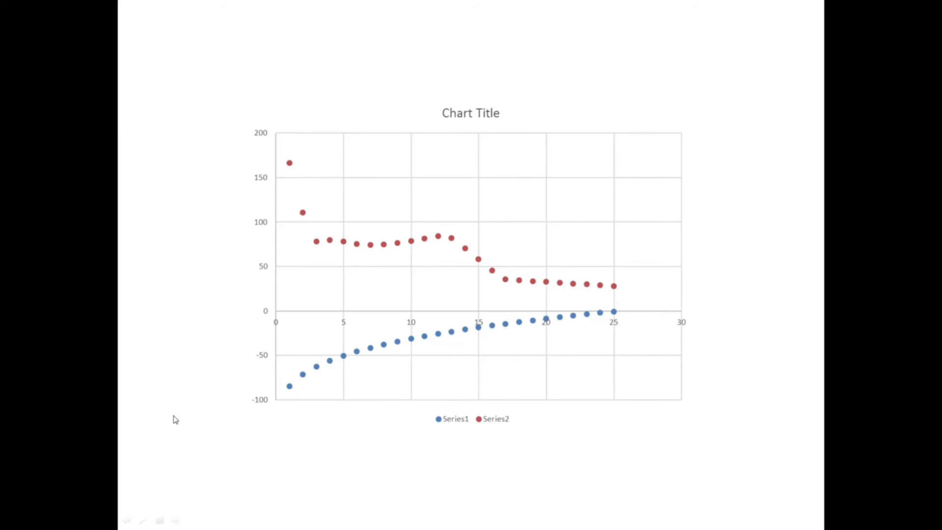
pyautogui.click(142, 520)
pyautogui.moveTo(177, 468)
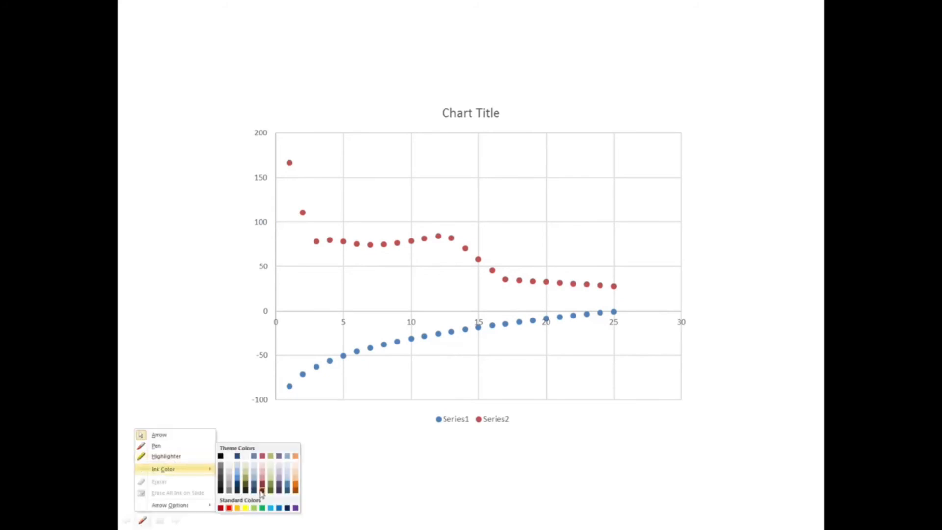
pyautogui.click(296, 487)
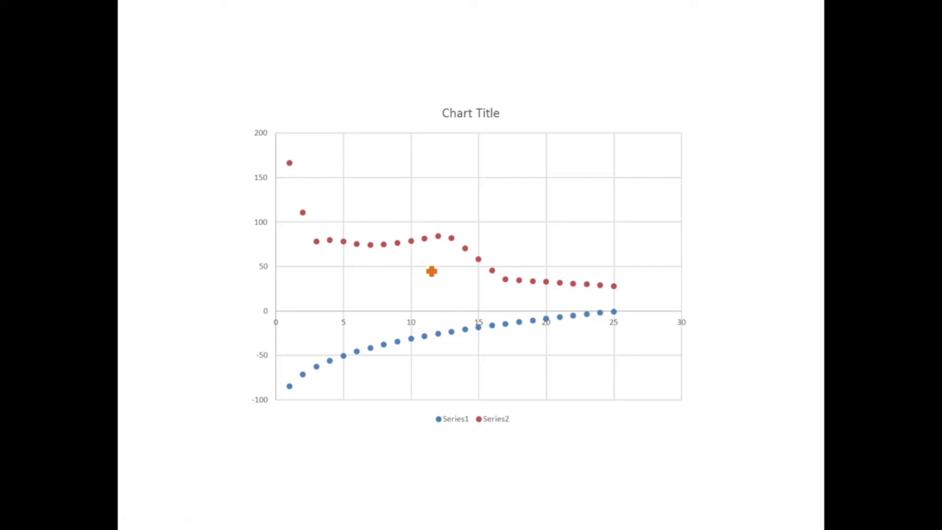
pyautogui.moveTo(456, 368); pyautogui.dragTo(445, 343)
pyautogui.rightClick(439, 345)
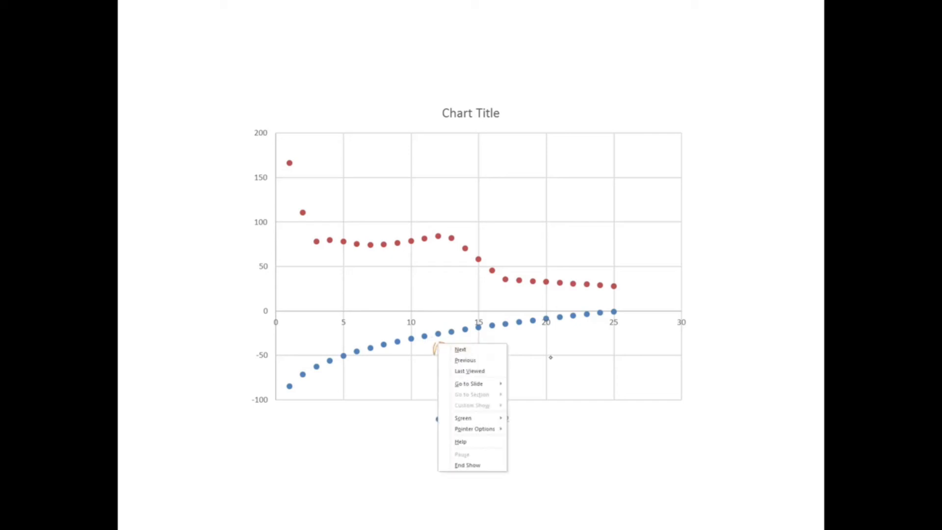
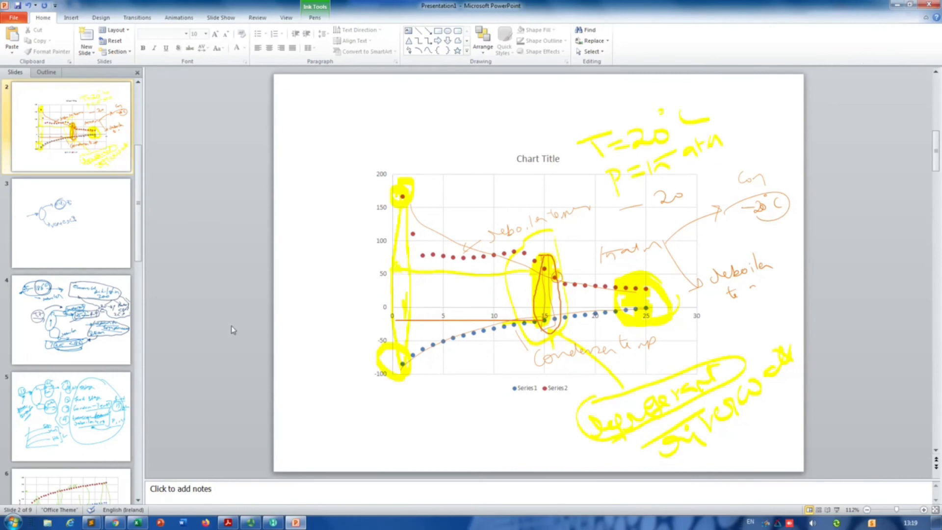
# - Switch back to HYSYS and view the conditions of splitter streams 19, 20 and 21 on the main flowsheet
pyautogui.click(273, 522)
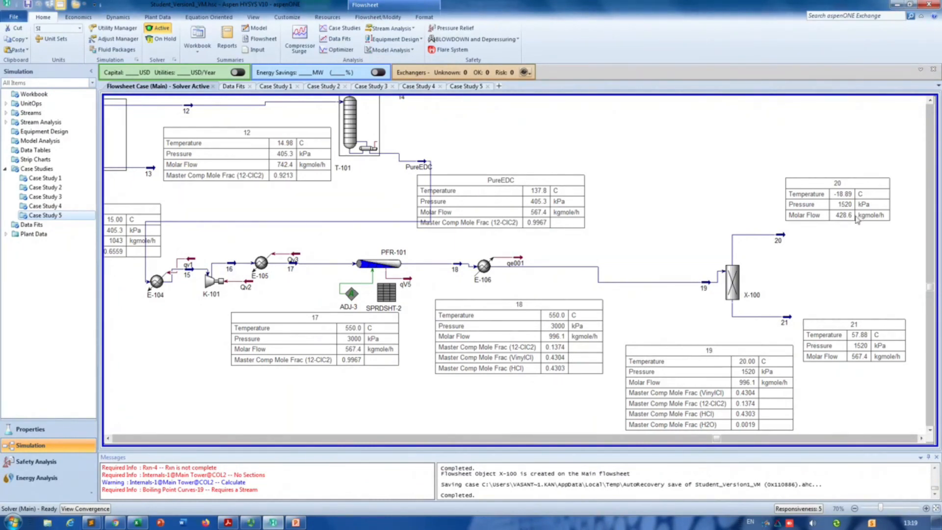
# - Capture the flowsheet area with splitter X-100, streams 19, 20 and 21 and their condition tables using the Snipping Tool
pyautogui.click(930, 430)
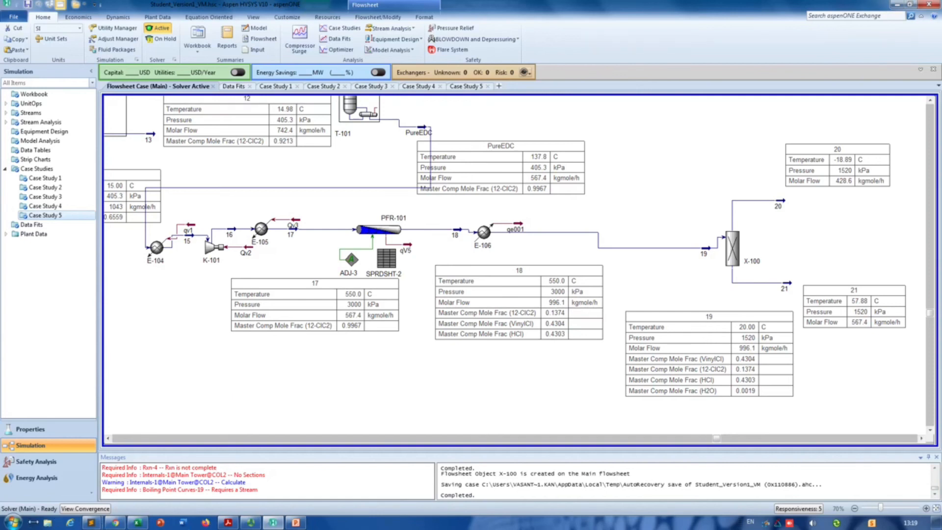
pyautogui.click(12, 523)
pyautogui.write('snipp')
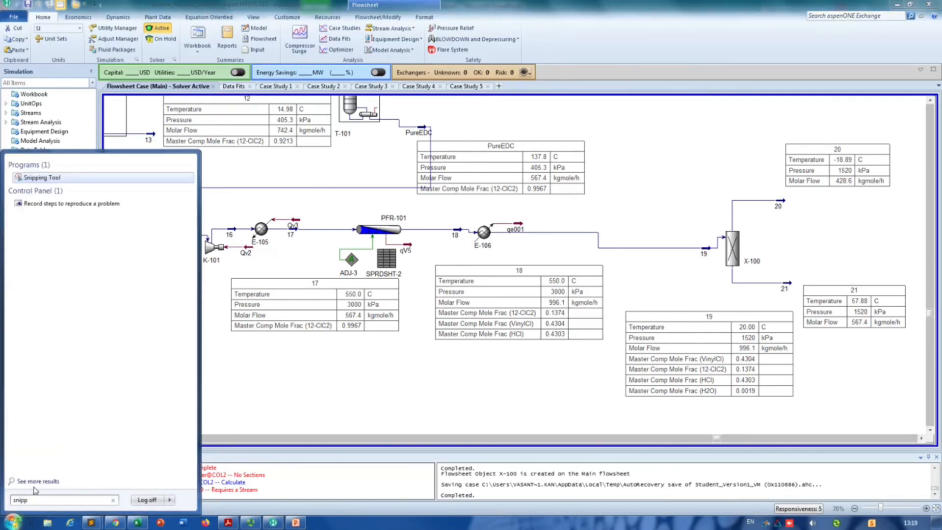
pyautogui.click(44, 178)
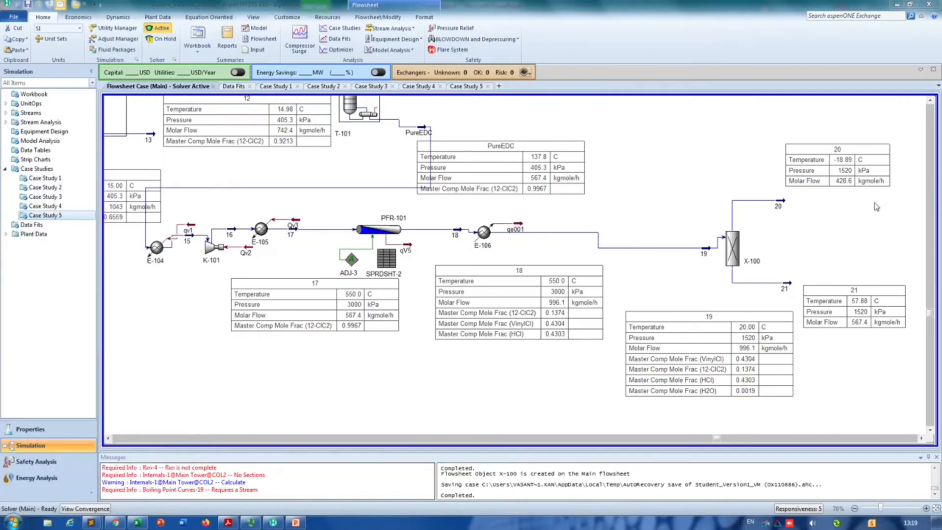
pyautogui.moveTo(612, 114); pyautogui.dragTo(926, 430)
# - Switch to PowerPoint, paste the splitter snip into blank slide 1 and shrink it into the slide's upper-left area
pyautogui.click(295, 525)
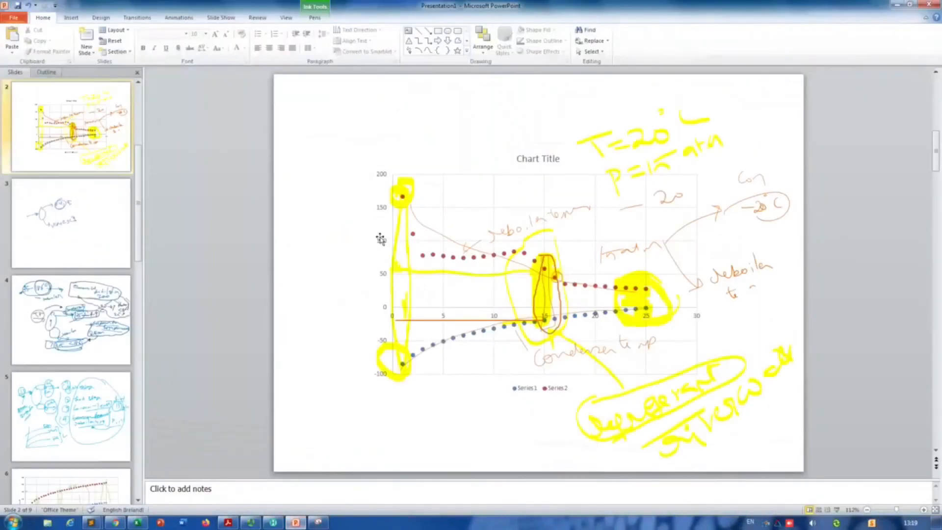
pyautogui.scroll(1, 101, 150)
pyautogui.click(66, 124)
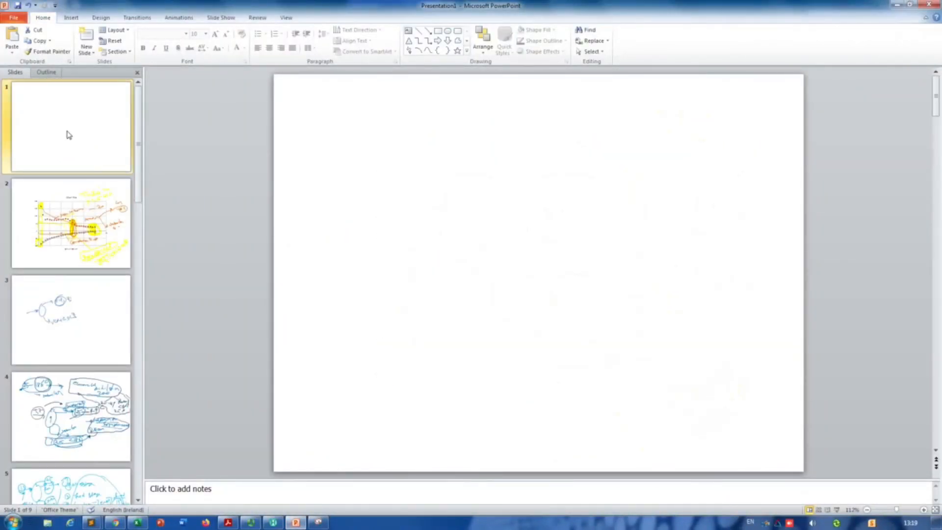
pyautogui.hotkey('ctrl', 'v')
pyautogui.moveTo(491, 207); pyautogui.dragTo(479, 193)
pyautogui.moveTo(632, 433); pyautogui.dragTo(527, 324)
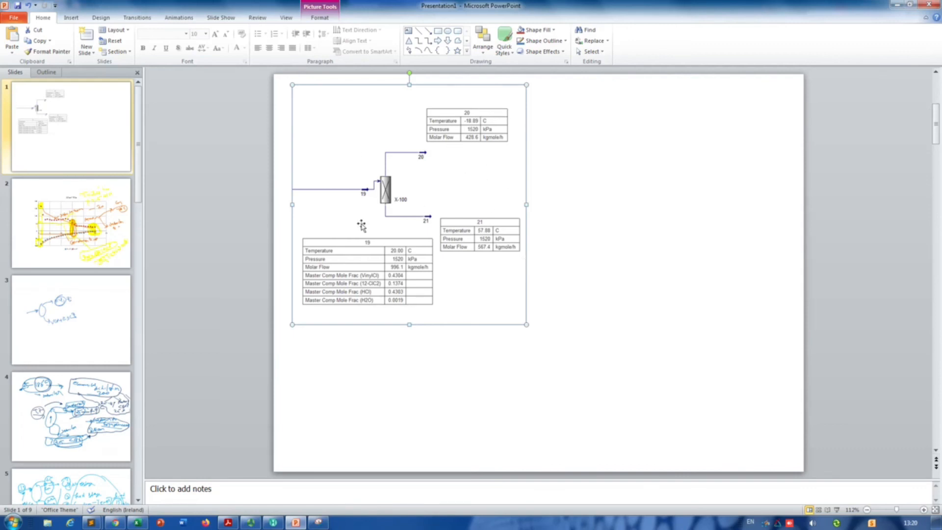
pyautogui.click(597, 192)
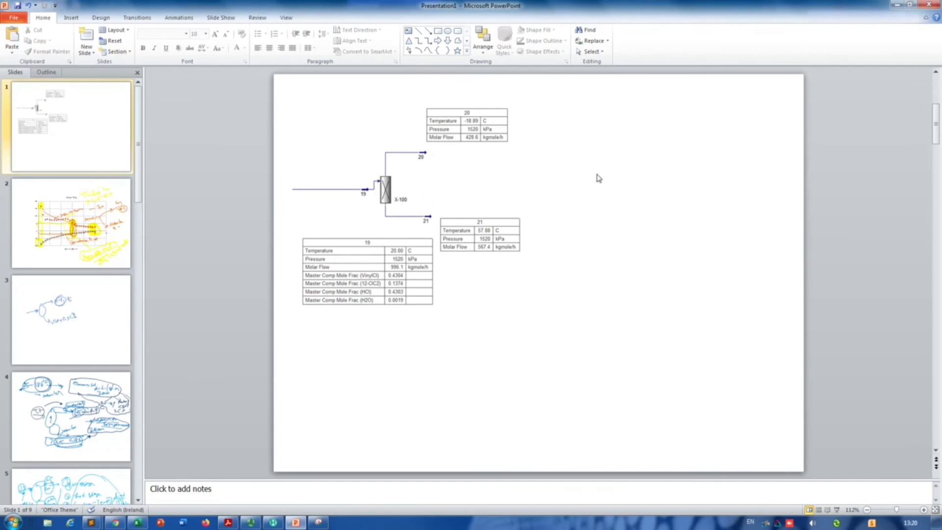
# - Review the handwritten distillation notes on slides 4 and 5, and return to slide 1
pyautogui.click(95, 395)
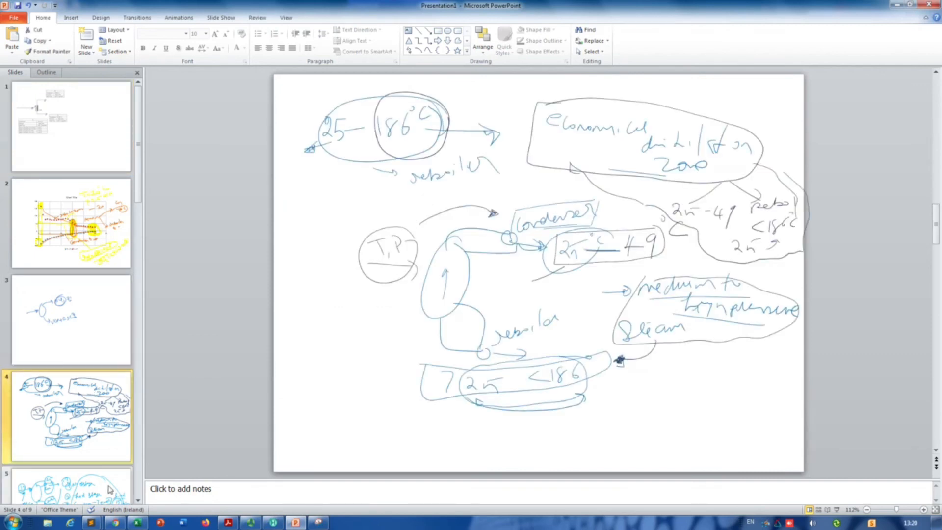
pyautogui.click(74, 485)
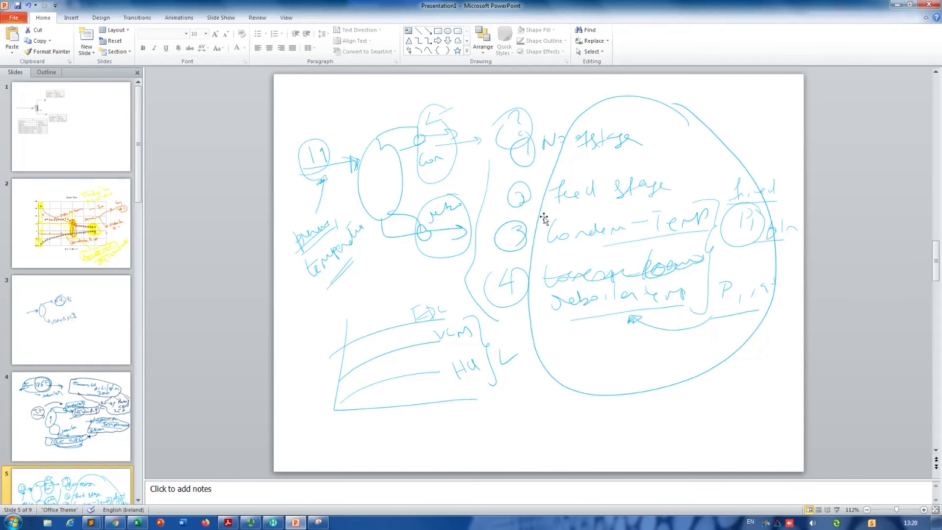
pyautogui.click(43, 137)
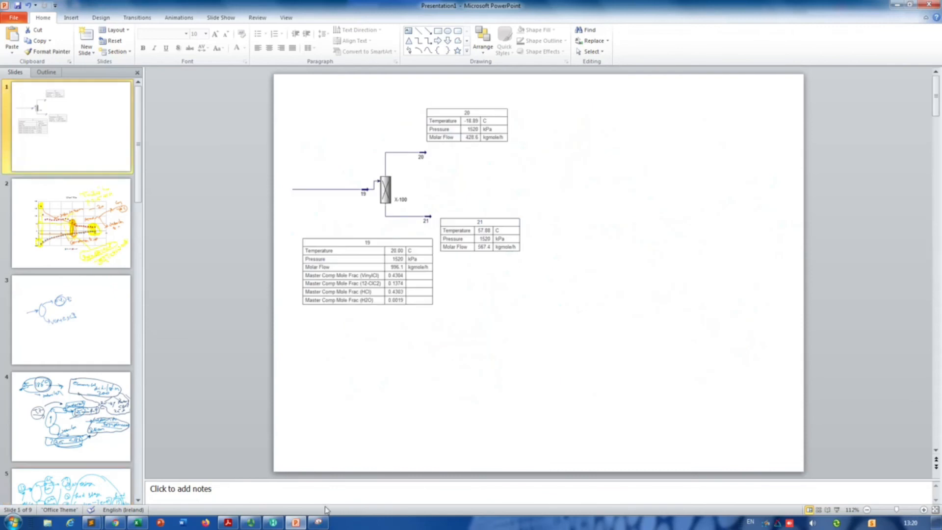
# - Switch to HYSYS and delete splitter X-100 with outlet streams 20 and 21 and their condition tables
pyautogui.click(273, 523)
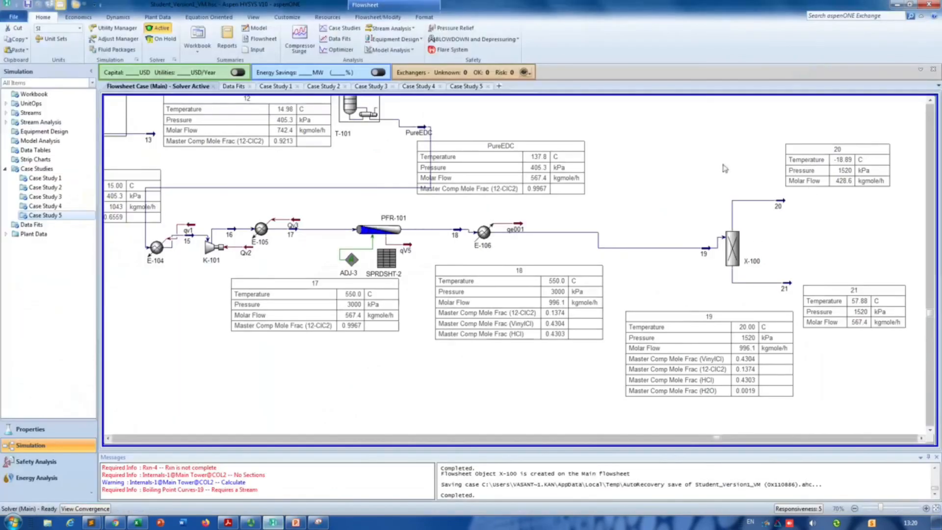
pyautogui.moveTo(720, 117); pyautogui.dragTo(920, 342)
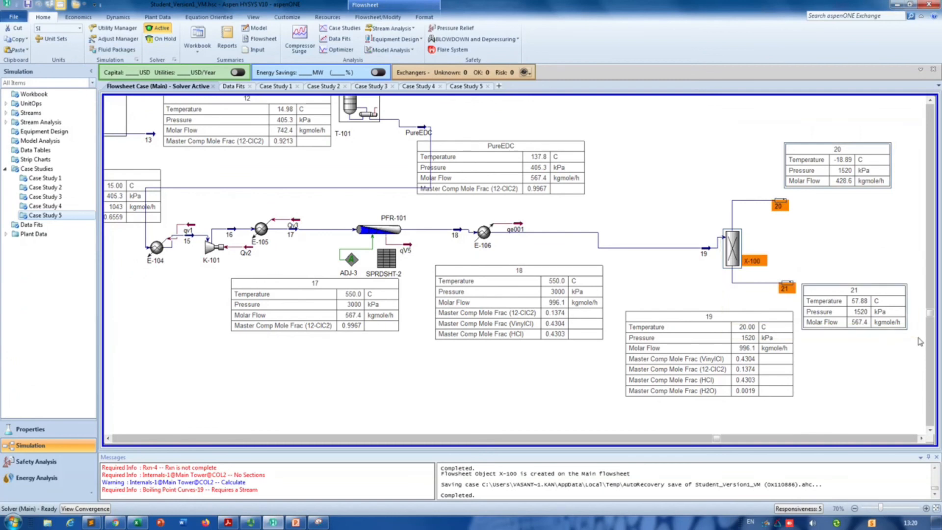
pyautogui.press('Delete')
pyautogui.click(486, 299)
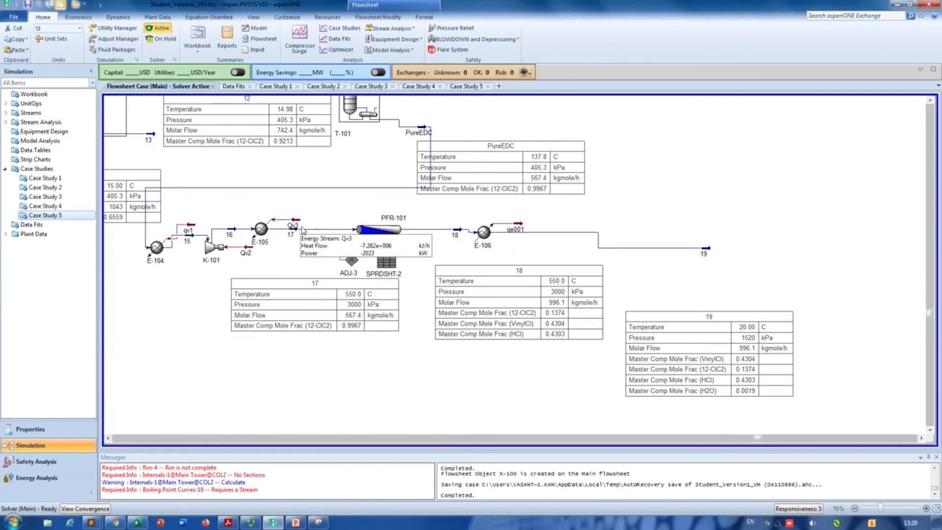
# - Place a Shortcut Column on the flowsheet beside the end of stream 19 and open its properties
pyautogui.press('F4')
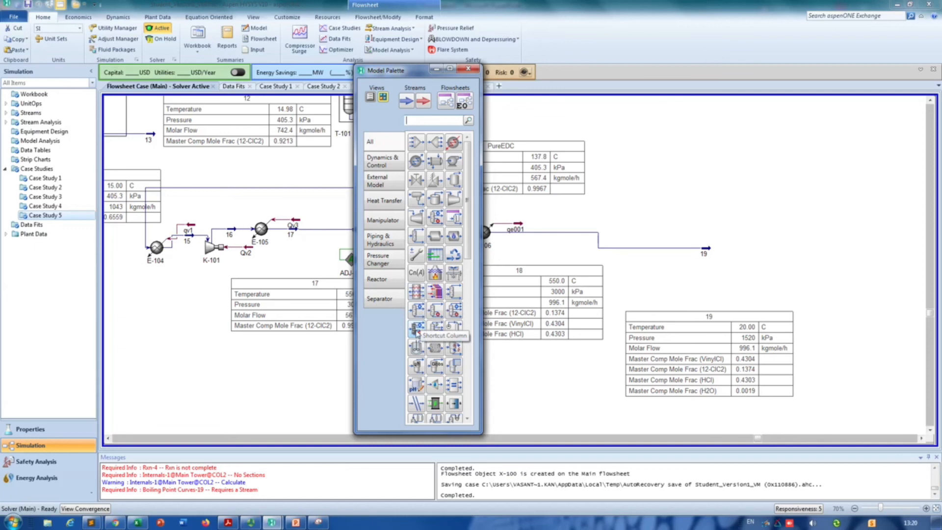
pyautogui.click(417, 328)
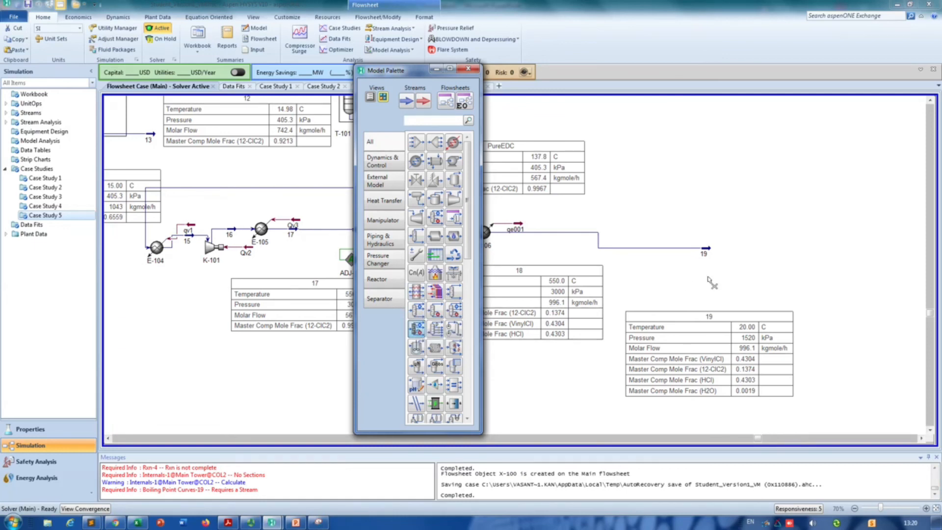
pyautogui.click(728, 276)
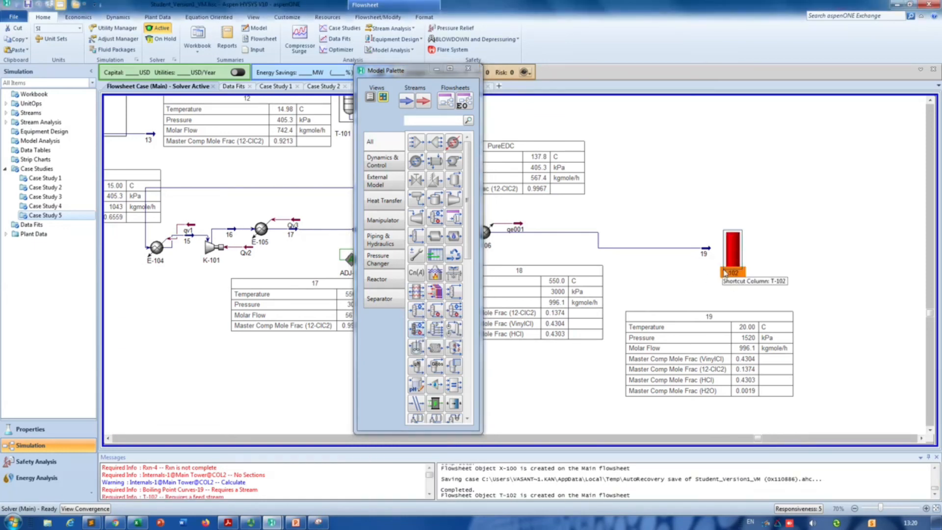
pyautogui.click(748, 260)
pyautogui.doubleClick(733, 250)
# - Connect stream 19 as the shortcut column's inlet, and name the distillate stream 20 and the bottoms stream 21
pyautogui.click(150, 189)
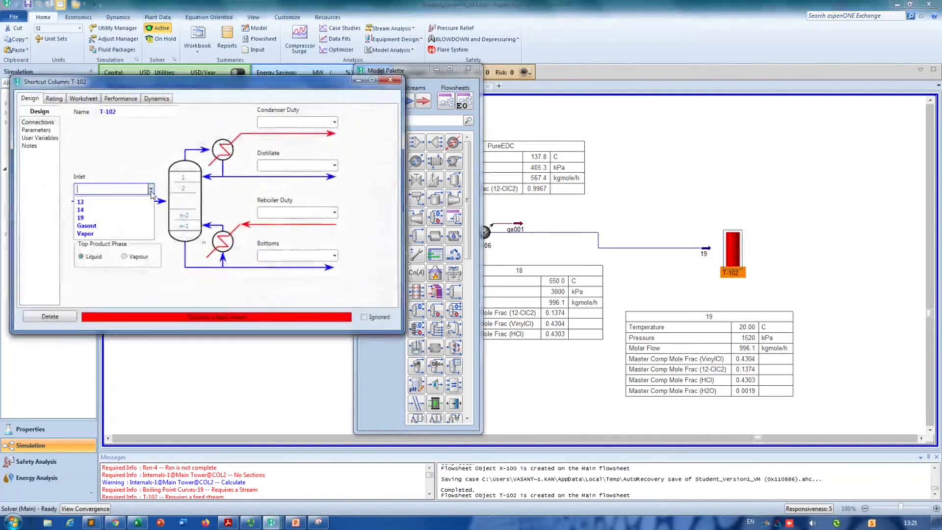
pyautogui.click(112, 219)
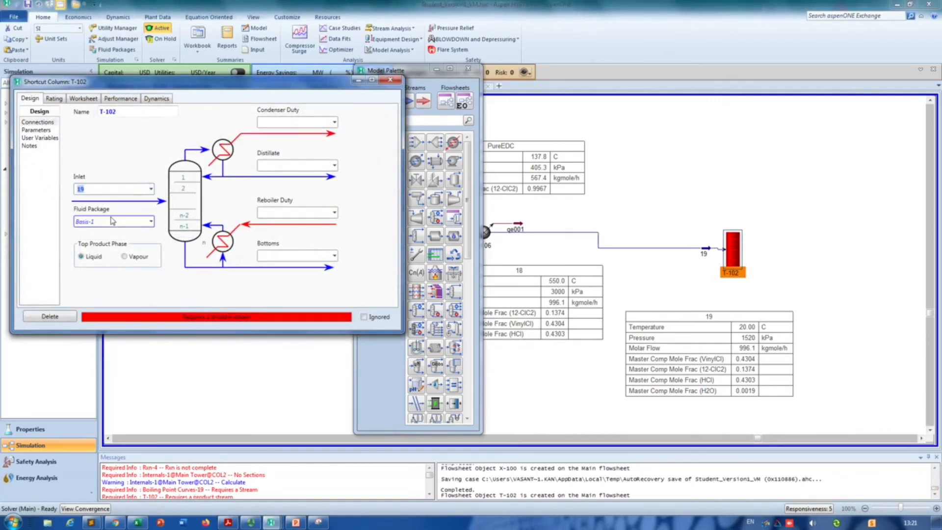
pyautogui.click(331, 168)
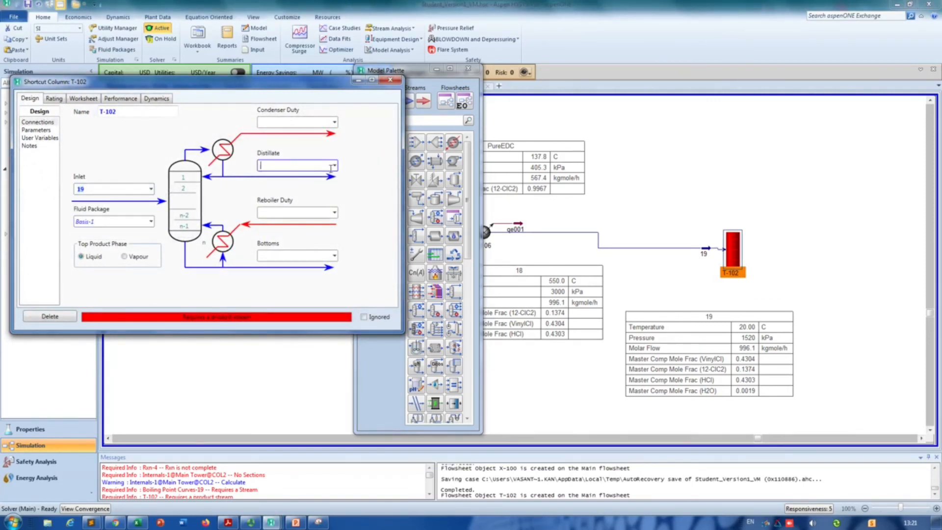
pyautogui.write('20')
pyautogui.click(288, 252)
pyautogui.write('21')
pyautogui.press('Return')
# - Name the shortcut column's reboiler duty stream qreb1 and its condenser duty stream qcond1
pyautogui.click(319, 213)
pyautogui.write('qreb')
pyautogui.press('Return')
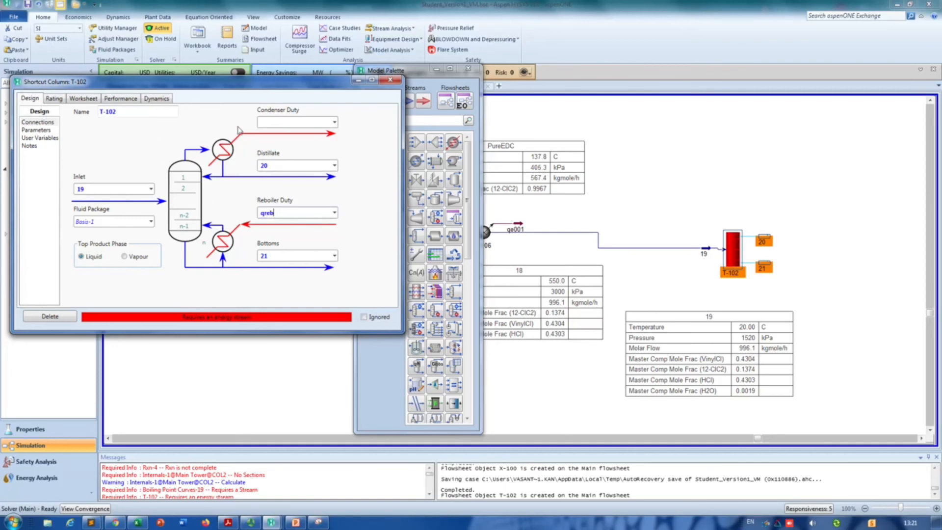
pyautogui.click(283, 126)
pyautogui.write('qco')
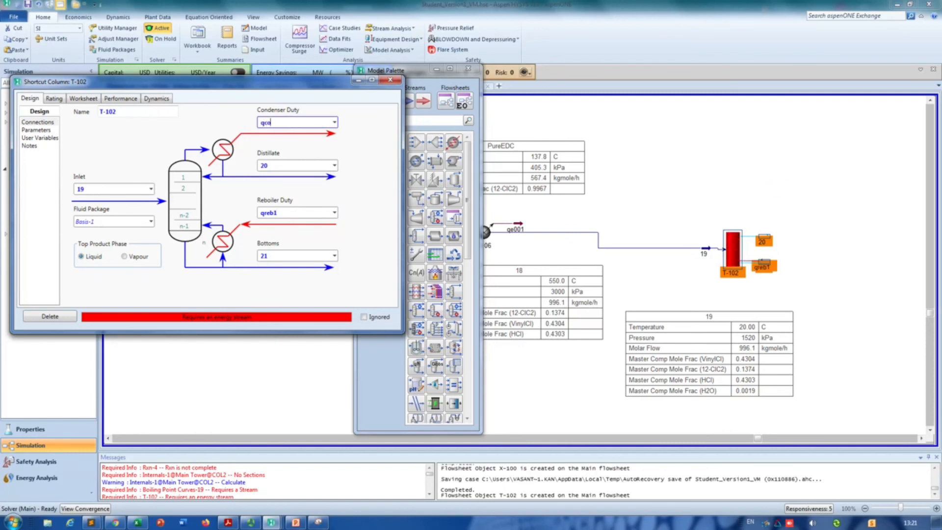
pyautogui.write('nd1')
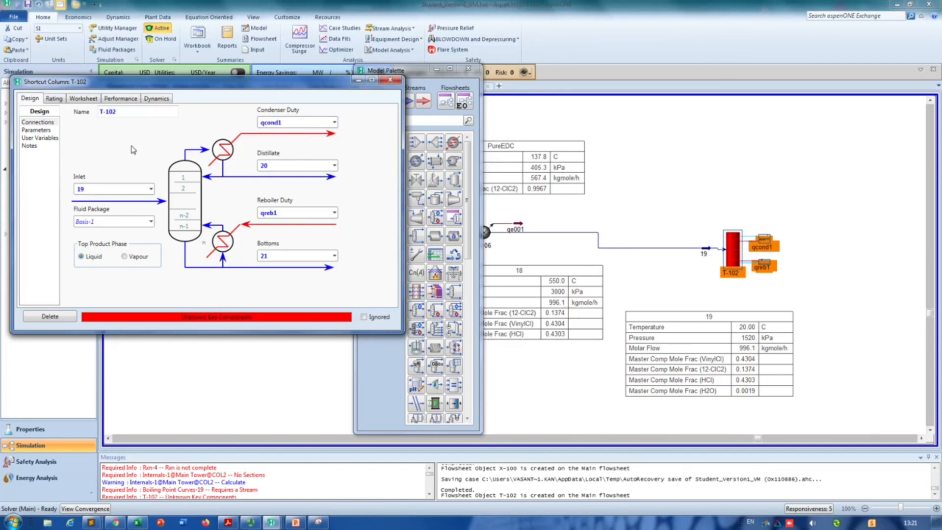
# - Spread out the column's overlapping streams on the flowsheet, with qcond1 above stream 20 and qreb1 below stream 21
pyautogui.moveTo(768, 238); pyautogui.dragTo(778, 186)
pyautogui.click(807, 230)
pyautogui.moveTo(770, 229); pyautogui.dragTo(774, 162)
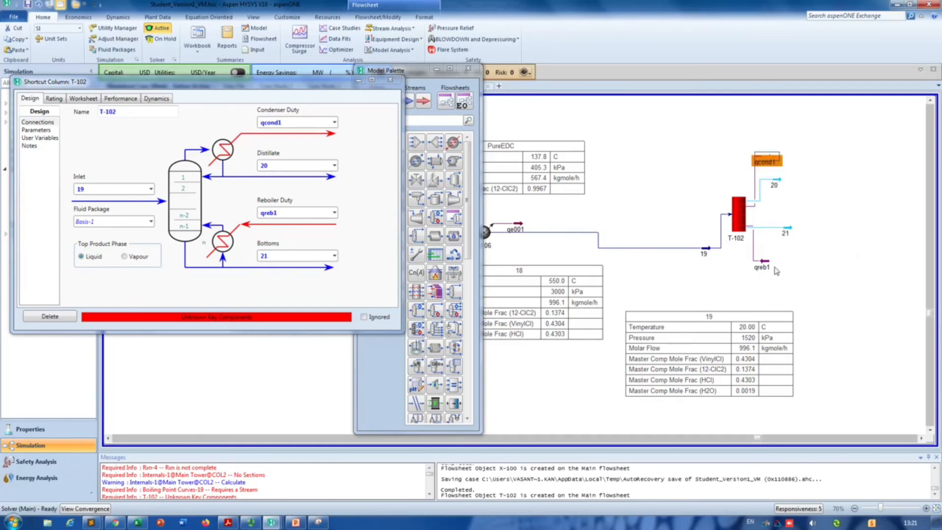
pyautogui.click(769, 266)
pyautogui.moveTo(769, 267); pyautogui.dragTo(774, 263)
pyautogui.click(801, 217)
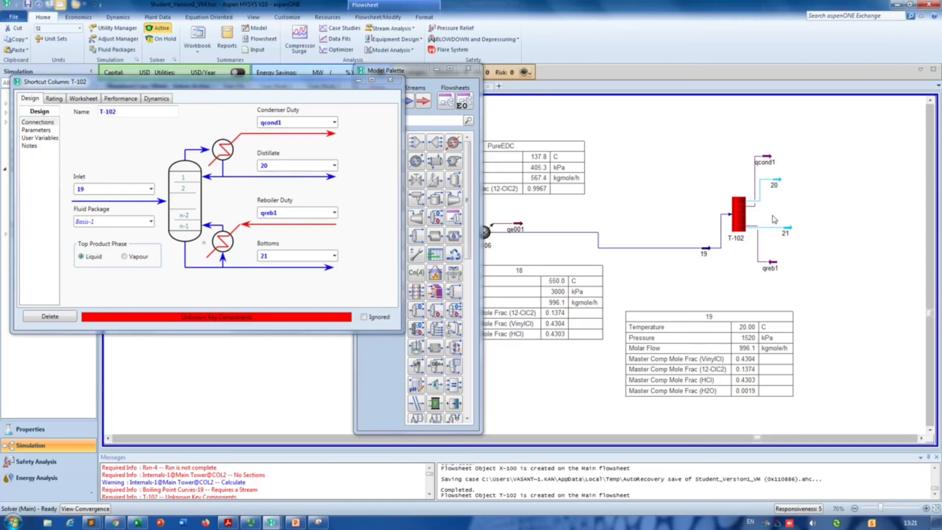
# - Show the shortcut column's design parameters, and check the bubble point temperature chart on slide 6 in PowerPoint
pyautogui.click(36, 130)
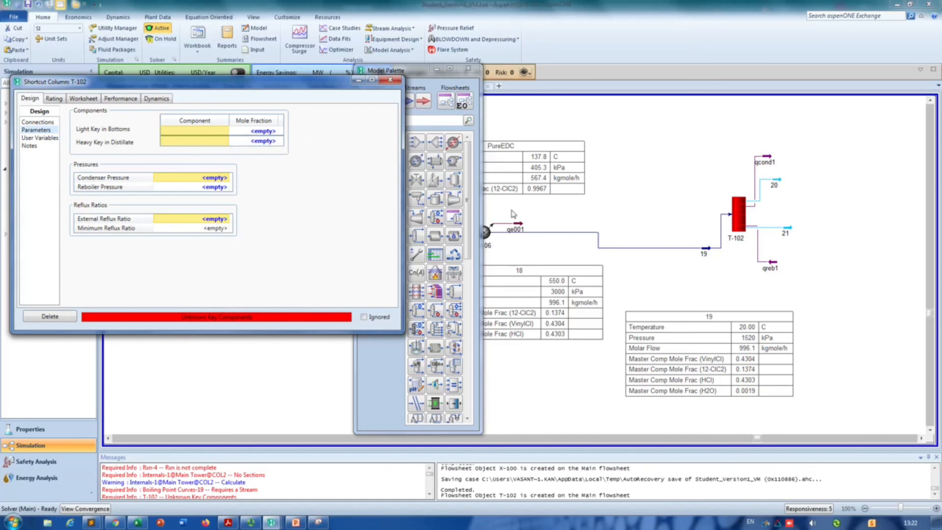
pyautogui.click(296, 522)
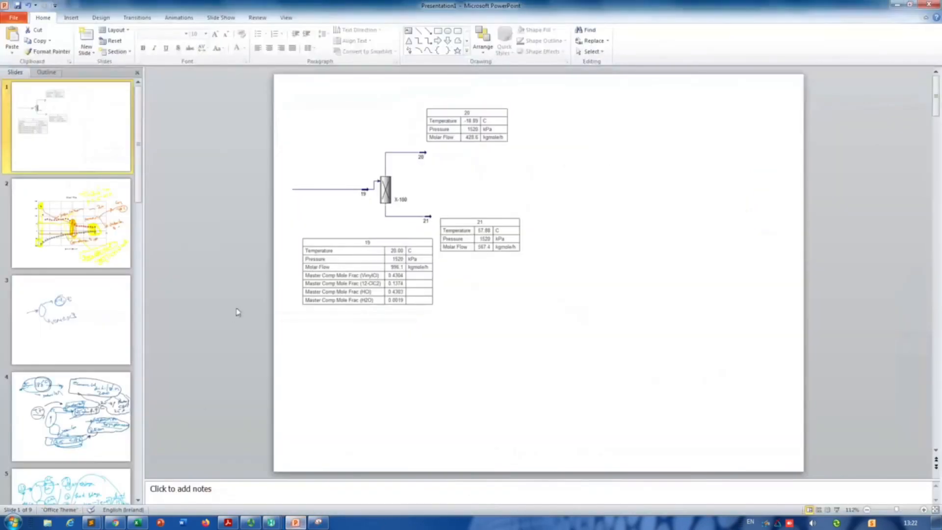
pyautogui.scroll(-5, 88, 456)
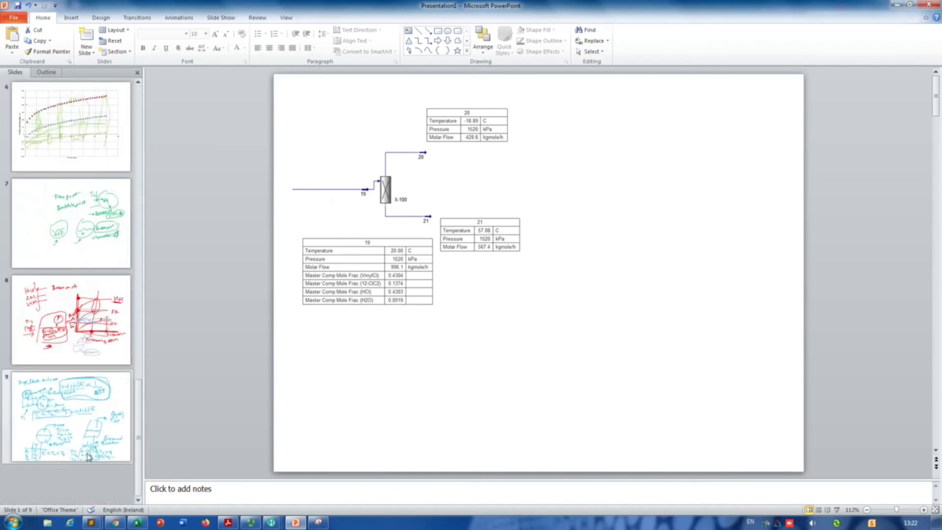
pyautogui.click(119, 152)
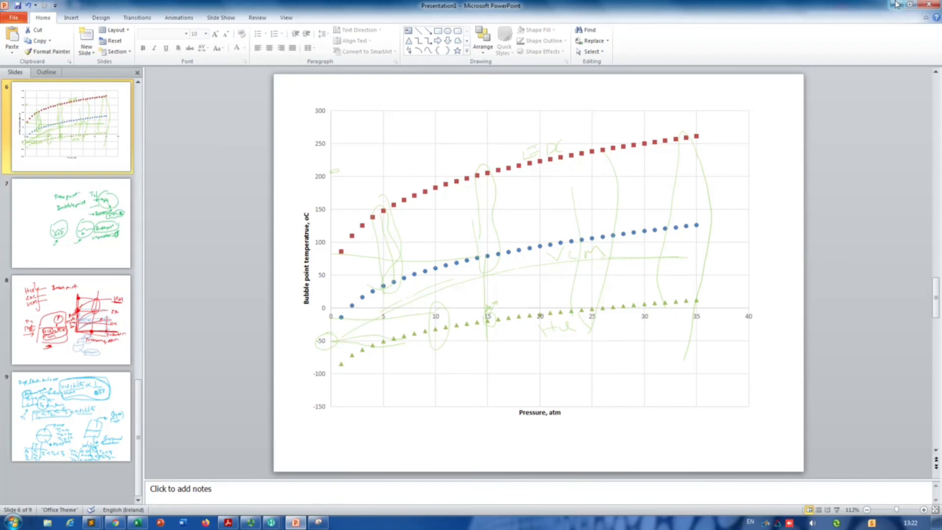
# - Return to HYSYS and set the shortcut column's light key in bottoms to HCl with a mole fraction of 0.0001
pyautogui.moveTo(271, 523)
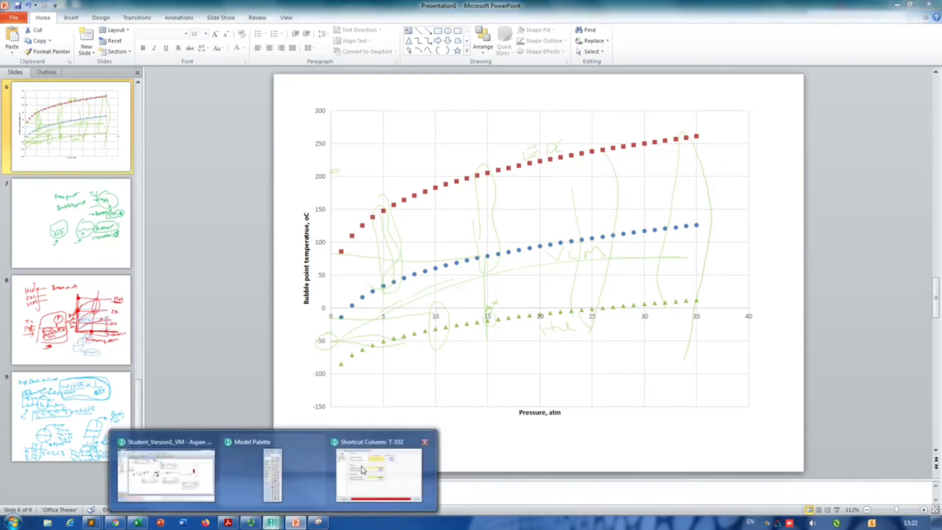
pyautogui.click(273, 473)
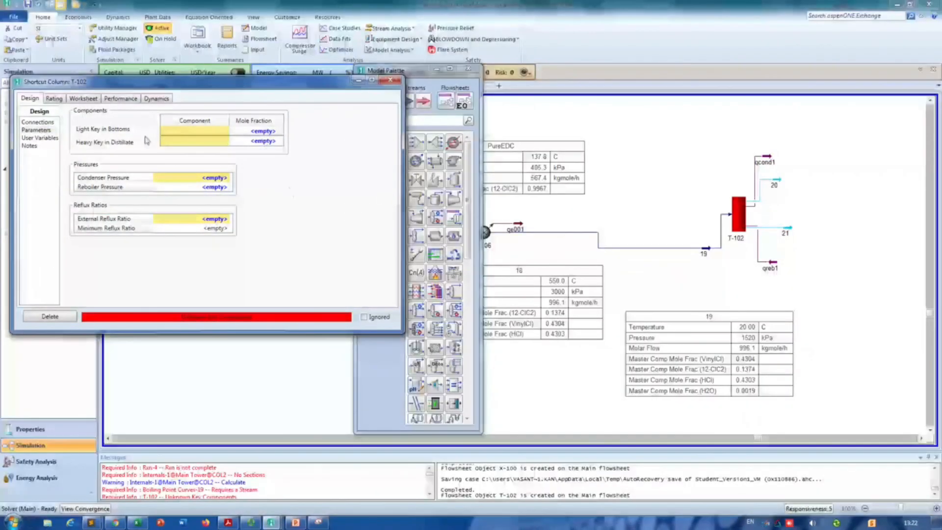
pyautogui.click(273, 133)
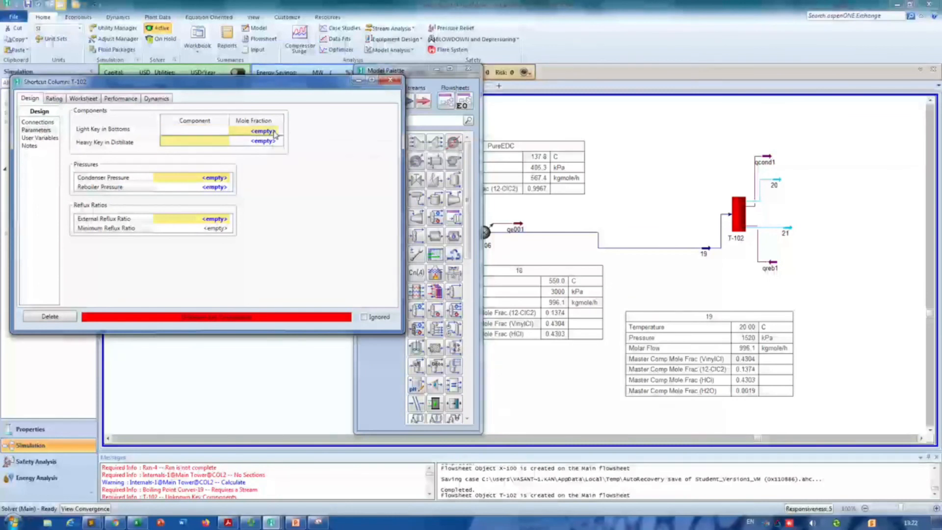
pyautogui.click(227, 132)
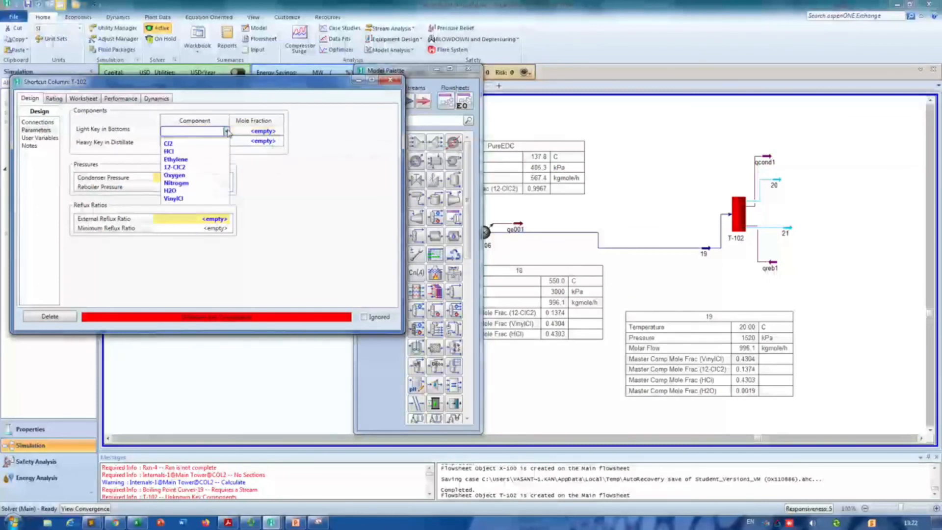
pyautogui.click(281, 129)
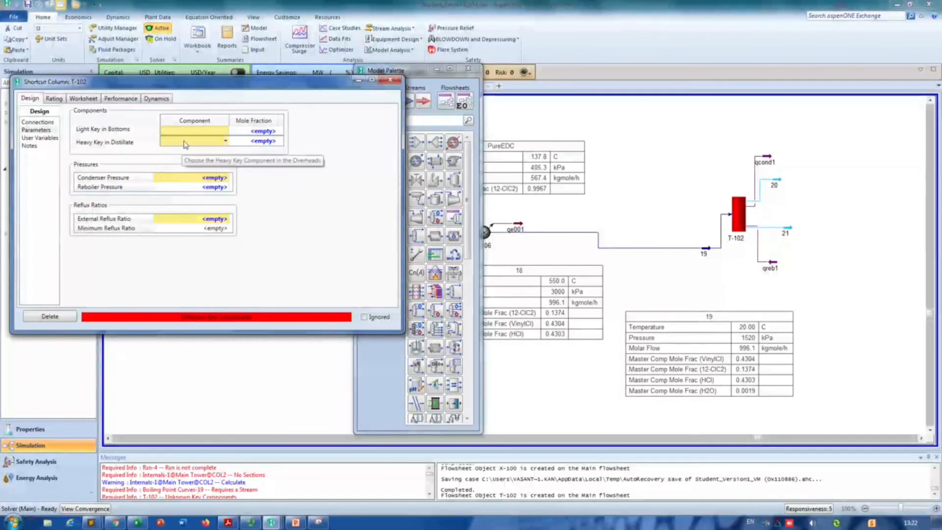
pyautogui.click(226, 133)
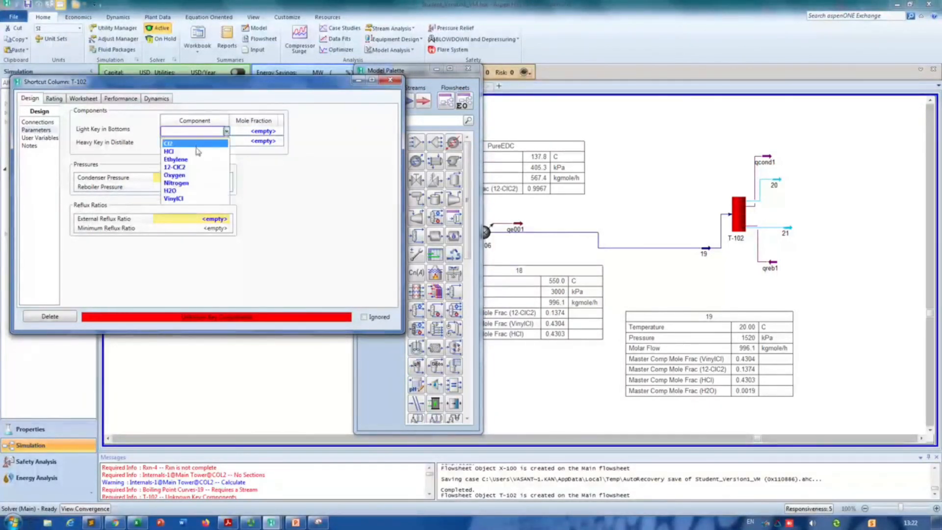
pyautogui.click(202, 149)
pyautogui.click(272, 133)
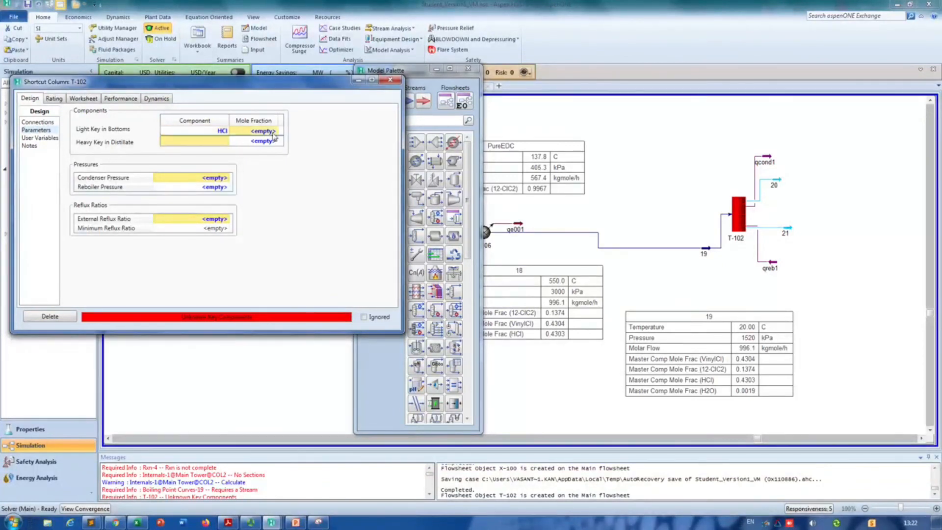
pyautogui.write('0.0001')
pyautogui.press('Return')
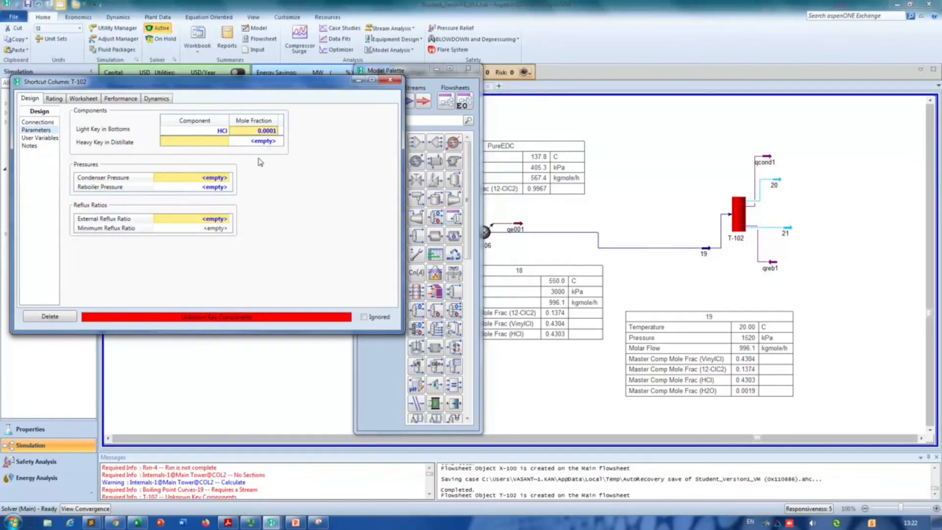
# - Set both the condenser pressure and the reboiler pressure of the shortcut column to 15 atm
pyautogui.click(224, 178)
pyautogui.write('15')
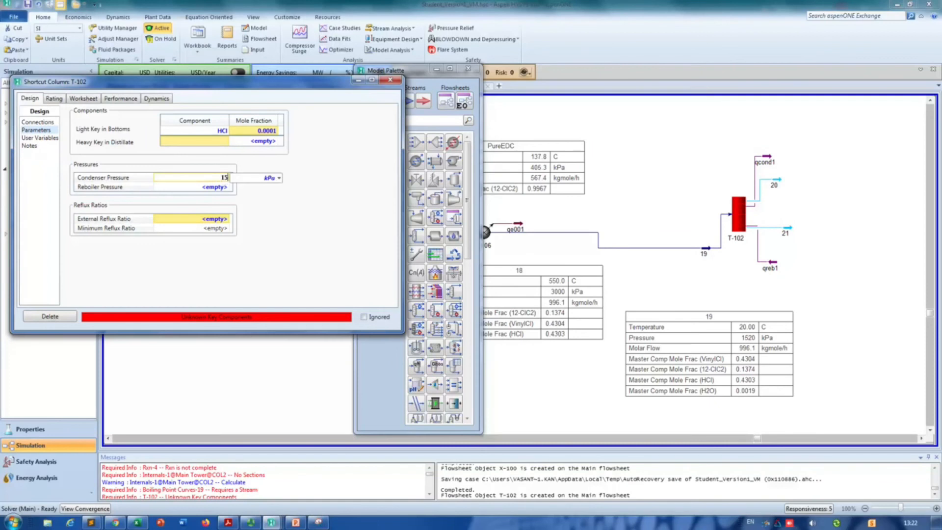
pyautogui.click(279, 178)
pyautogui.click(245, 246)
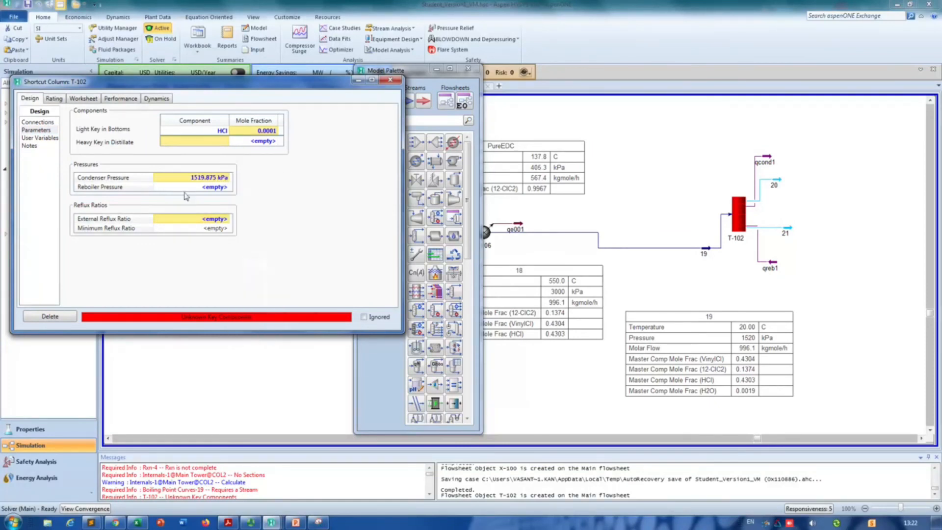
pyautogui.click(192, 189)
pyautogui.write('15')
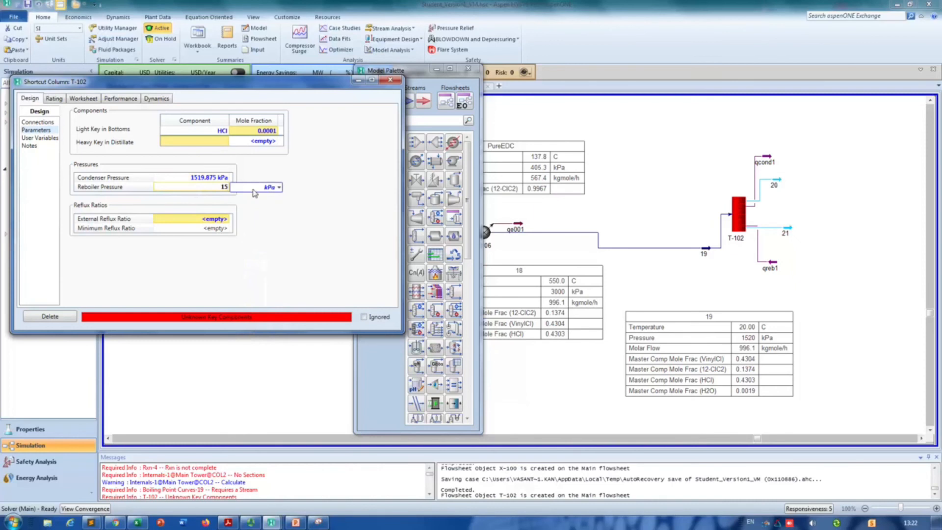
pyautogui.click(280, 187)
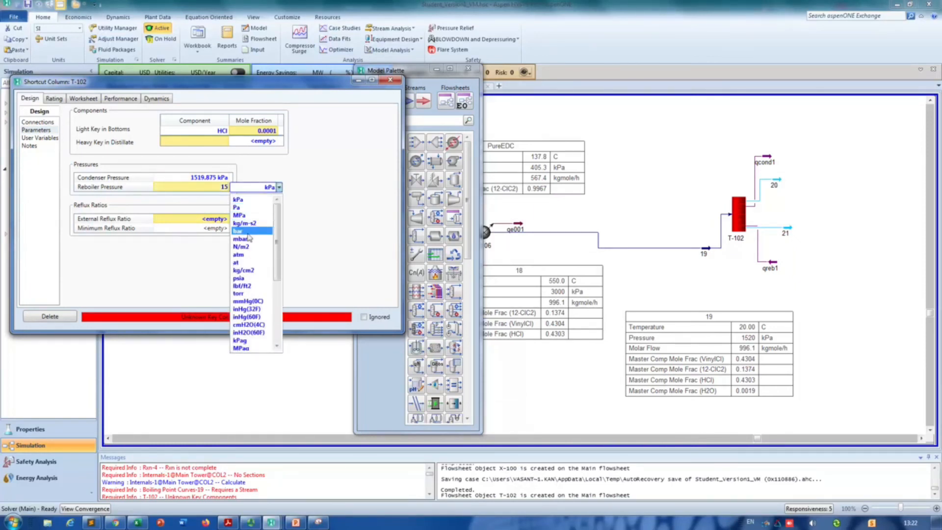
pyautogui.click(255, 254)
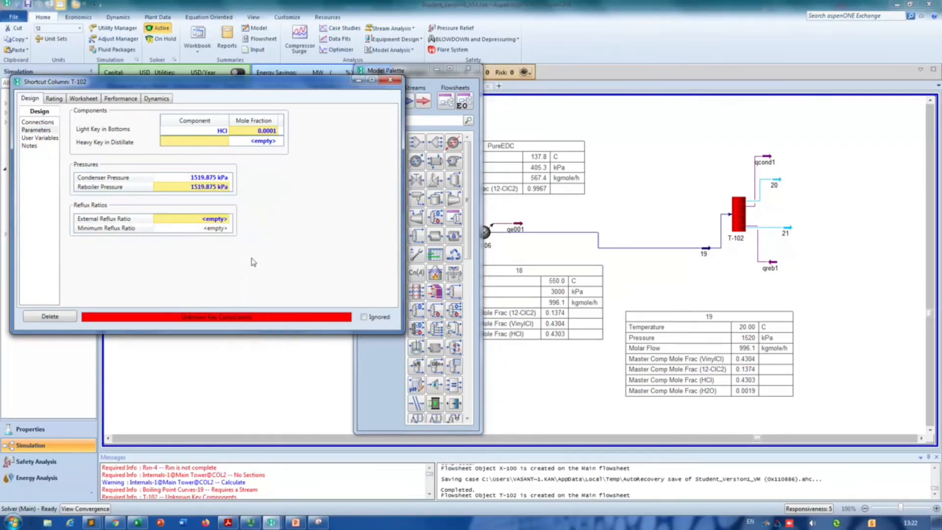
# - Set the shortcut column's external reflux ratio to 3
pyautogui.click(215, 221)
pyautogui.write('1')
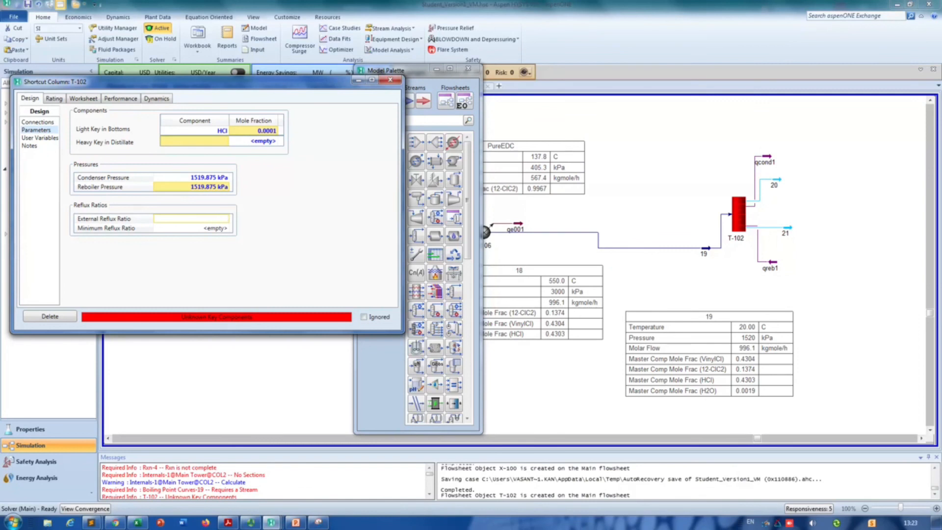
pyautogui.write('3')
pyautogui.press('Return')
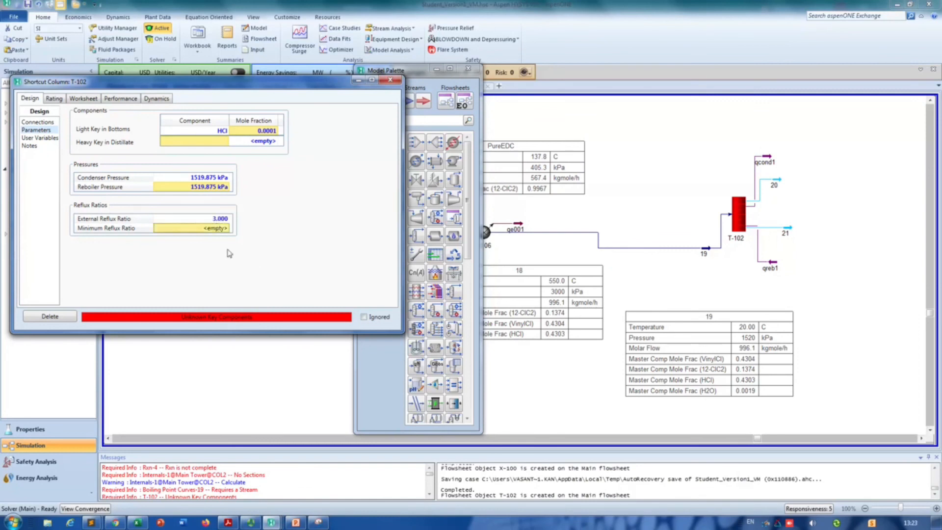
pyautogui.click(45, 141)
pyautogui.click(47, 122)
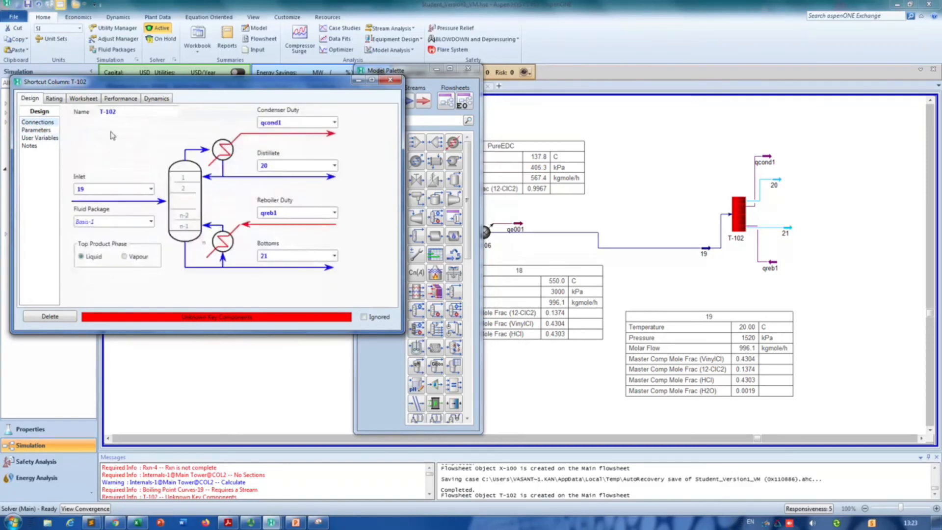
pyautogui.click(52, 101)
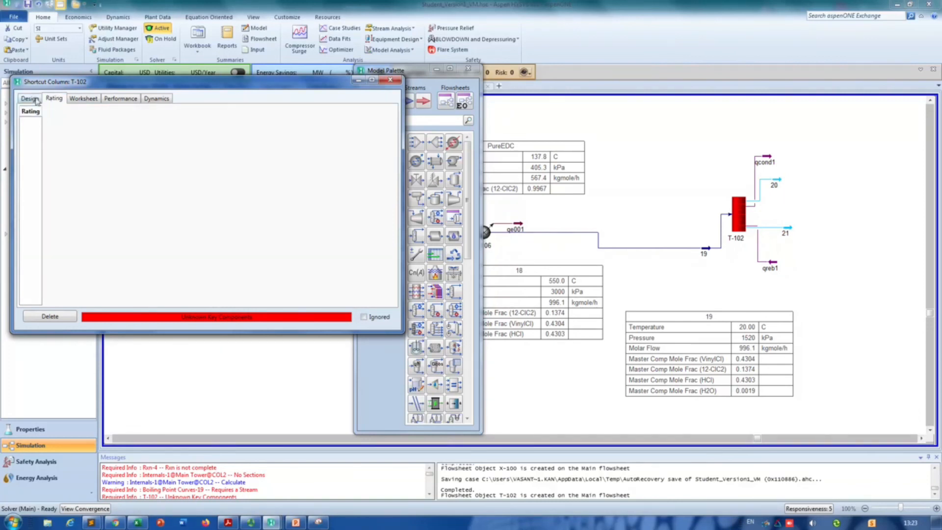
pyautogui.click(37, 101)
pyautogui.click(34, 130)
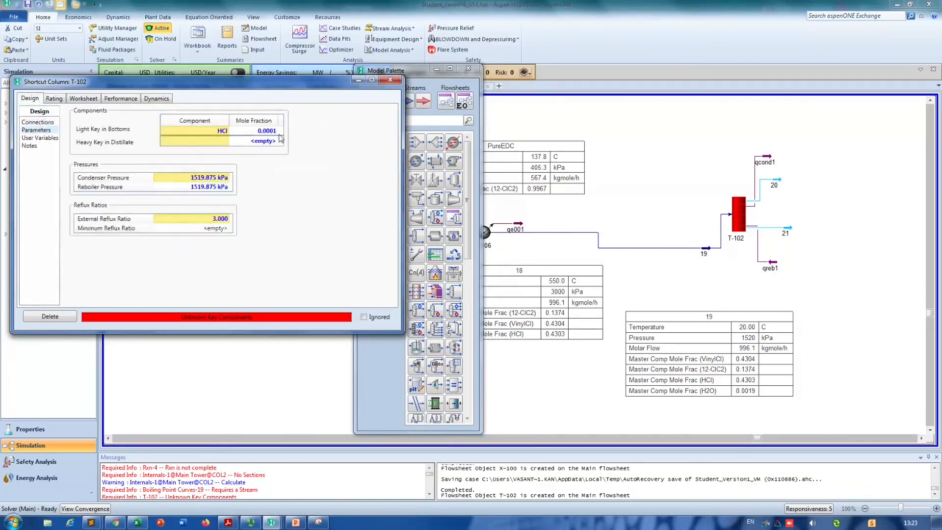
# - Set the shortcut column's heavy key in distillate to VinylCl with a mole fraction of 0.0001
pyautogui.click(217, 142)
pyautogui.click(227, 142)
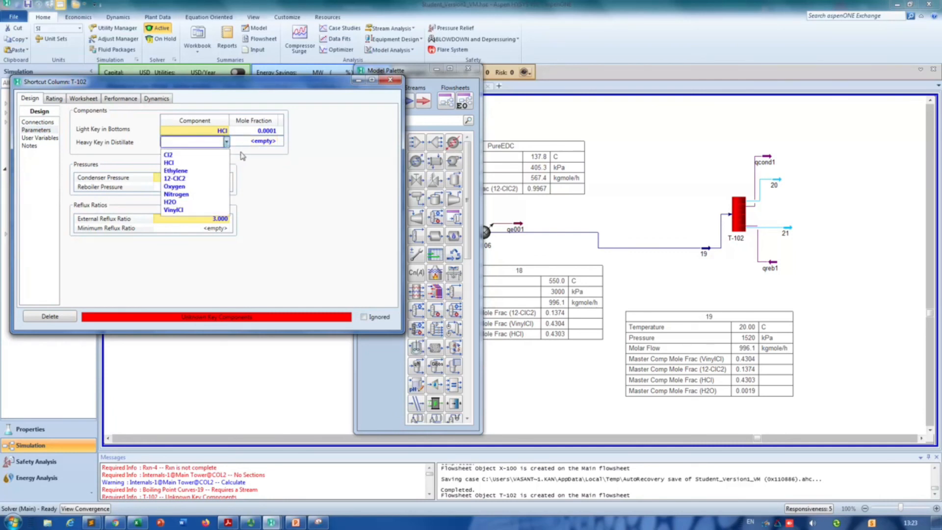
pyautogui.click(194, 210)
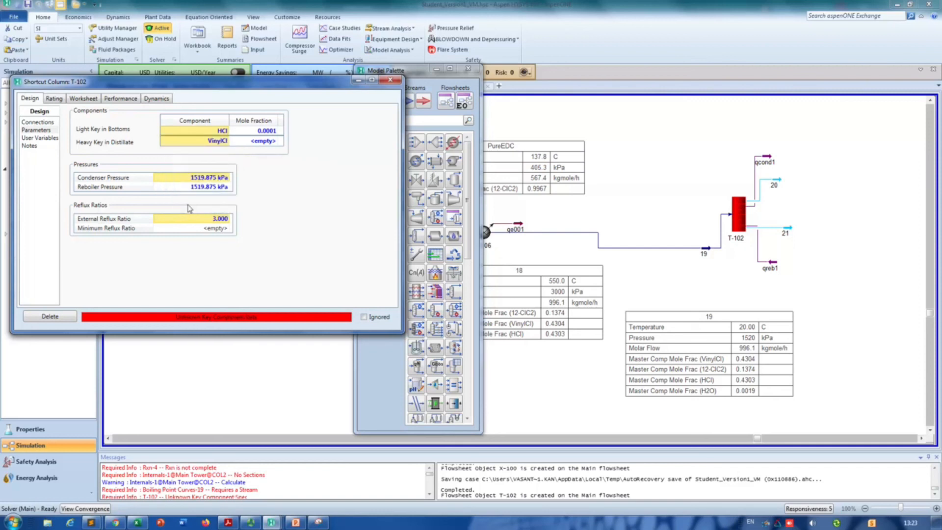
pyautogui.click(268, 142)
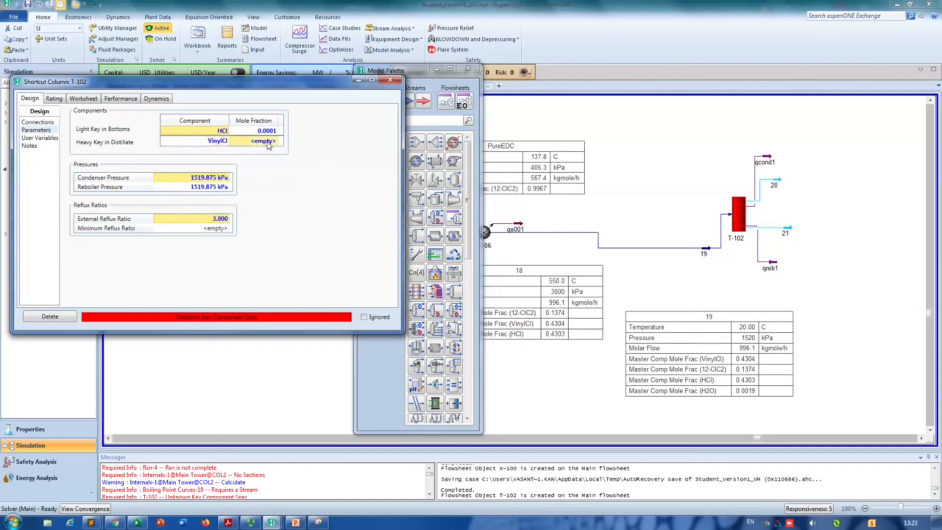
pyautogui.click(272, 146)
pyautogui.press('Return')
pyautogui.press('Return')
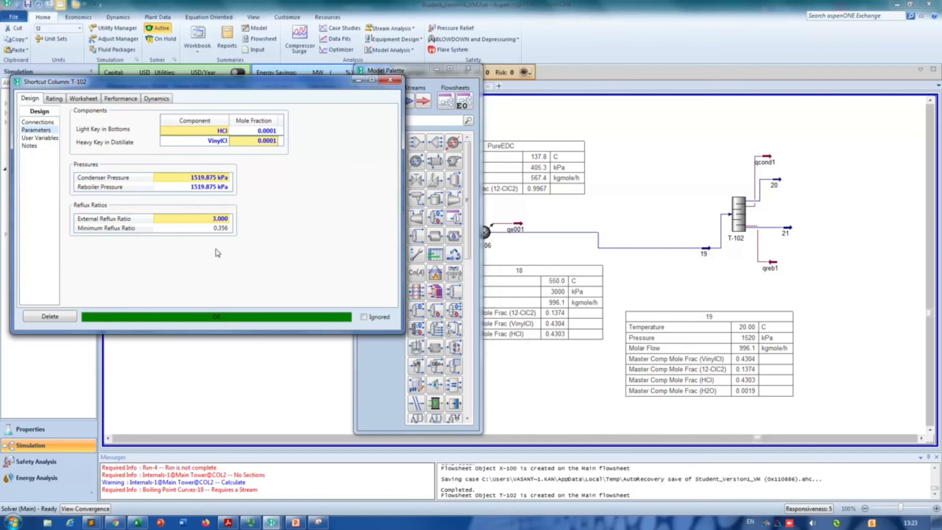
# - Set the shortcut column's external reflux ratio to 1.75 and close its property window
pyautogui.click(227, 219)
pyautogui.write('1.753')
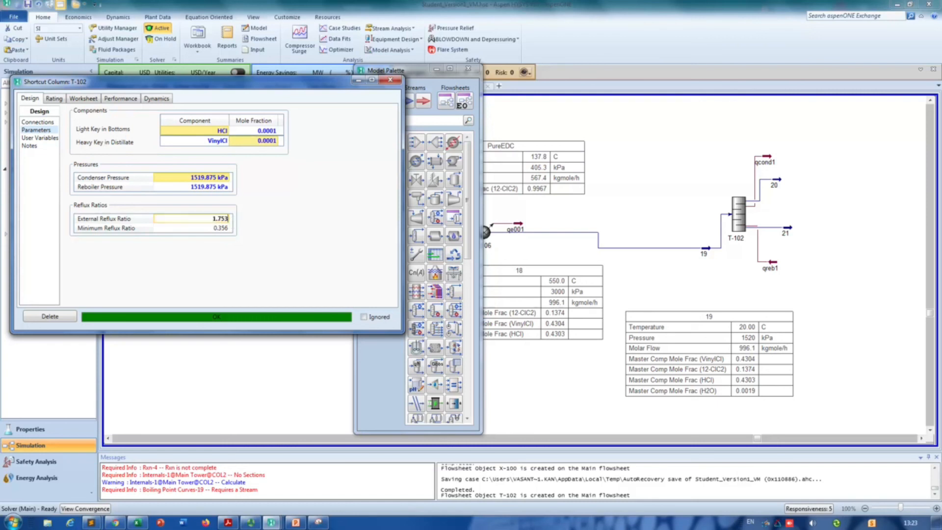
pyautogui.press('Return')
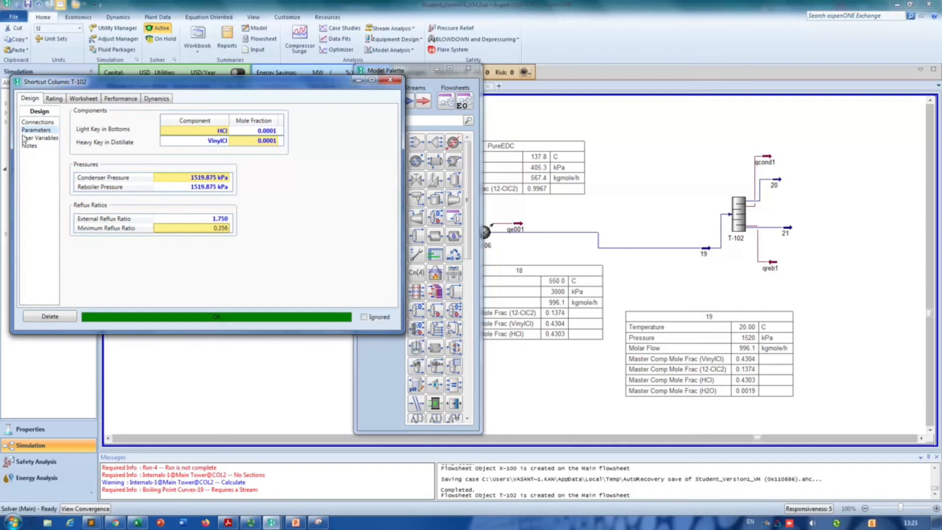
pyautogui.click(40, 139)
pyautogui.click(46, 130)
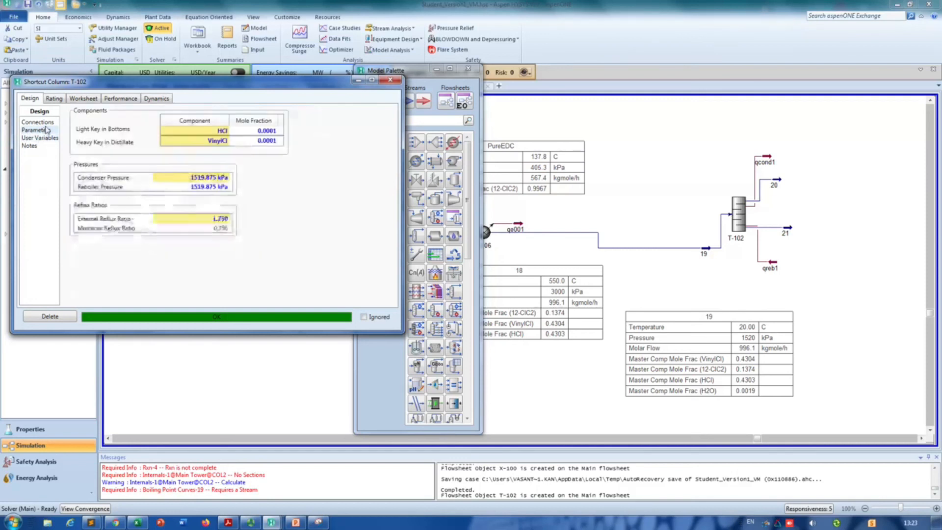
pyautogui.click(48, 123)
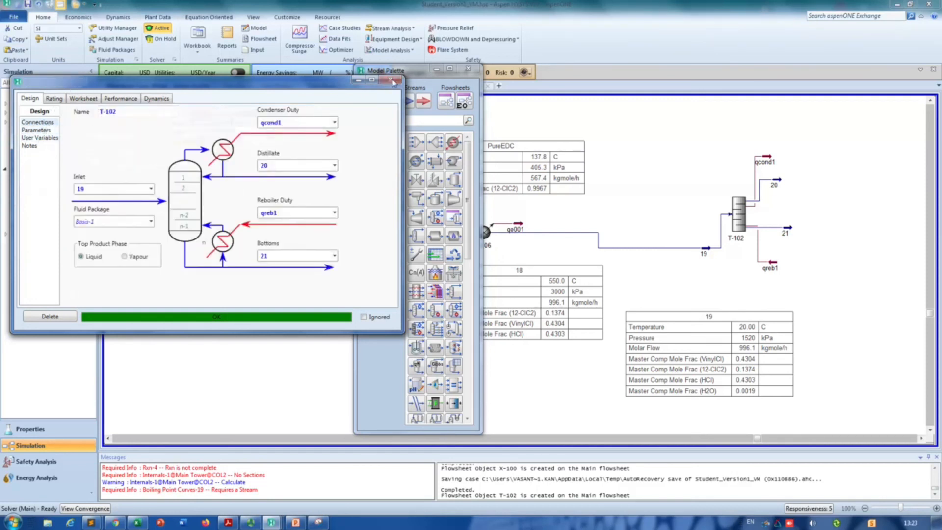
pyautogui.click(391, 80)
pyautogui.doubleClick(745, 209)
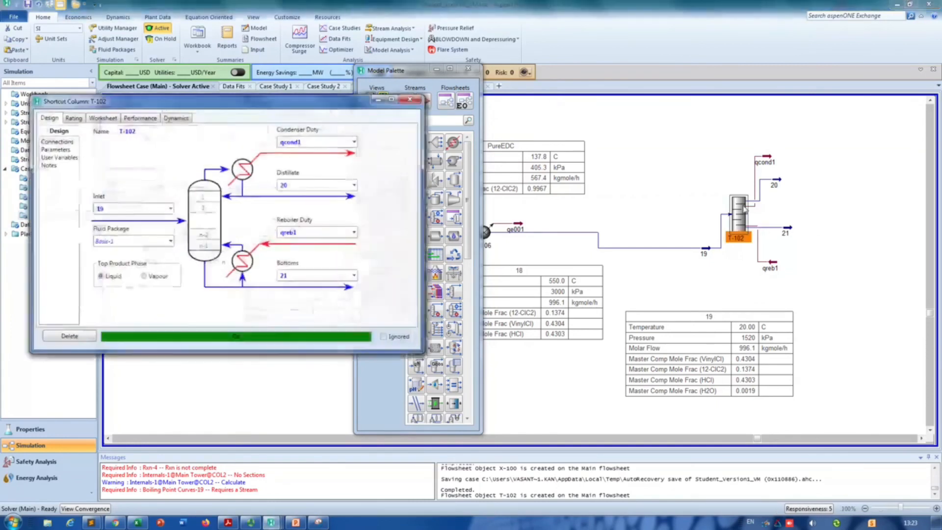
pyautogui.click(411, 100)
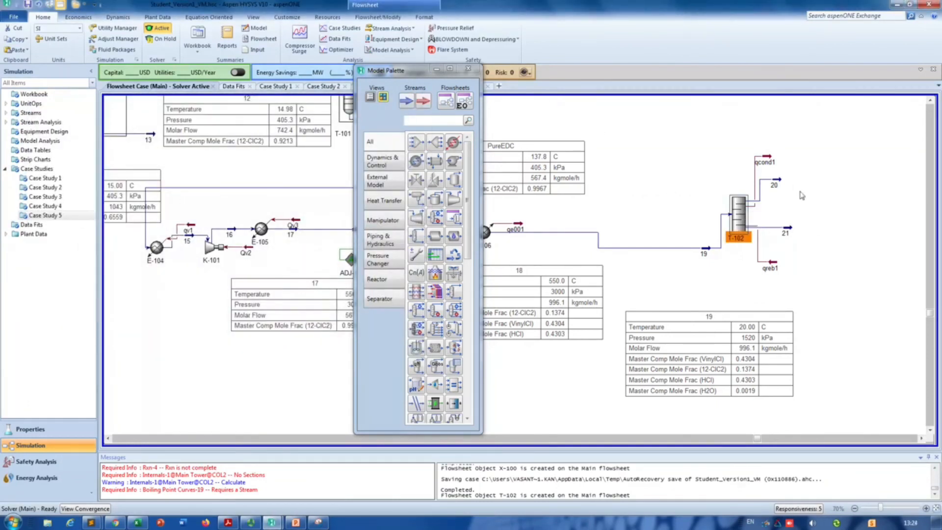
# - Move streams 20 and 21 farther away from the column on the flowsheet and show a data table below each stream
pyautogui.moveTo(783, 183); pyautogui.dragTo(810, 145)
pyautogui.moveTo(788, 227); pyautogui.dragTo(808, 269)
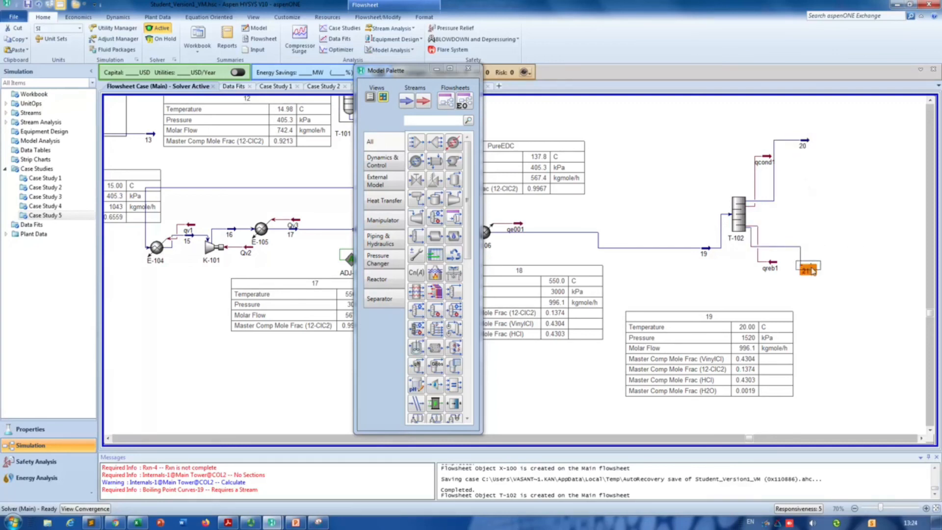
pyautogui.rightClick(807, 144)
pyautogui.click(785, 335)
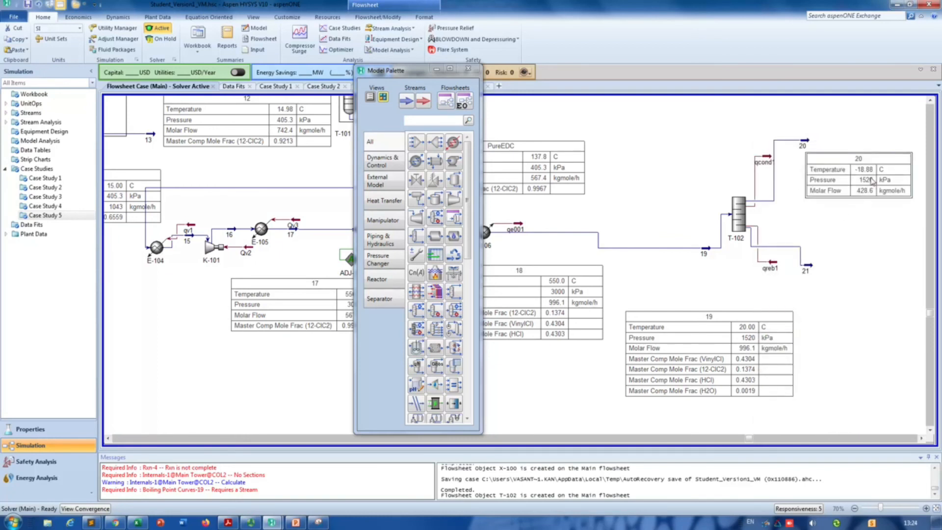
pyautogui.click(814, 267)
pyautogui.rightClick(814, 267)
pyautogui.click(795, 421)
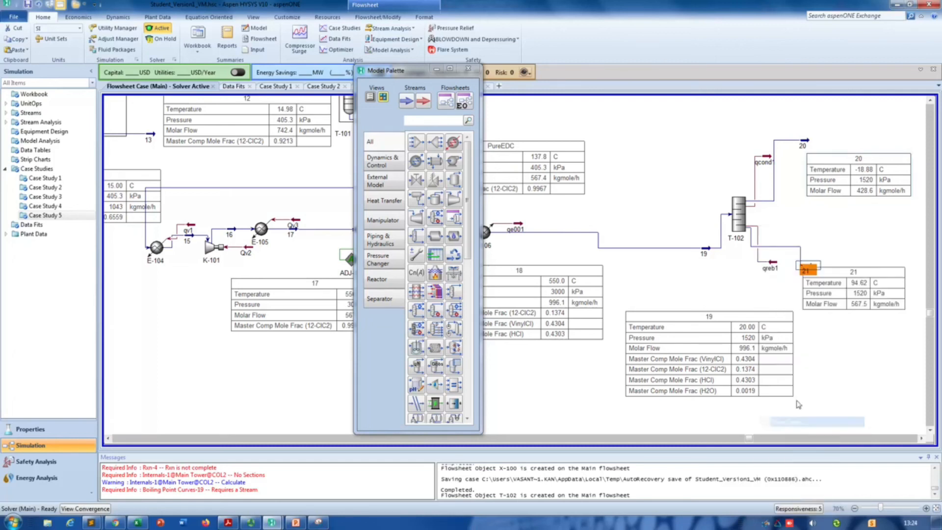
pyautogui.click(867, 310)
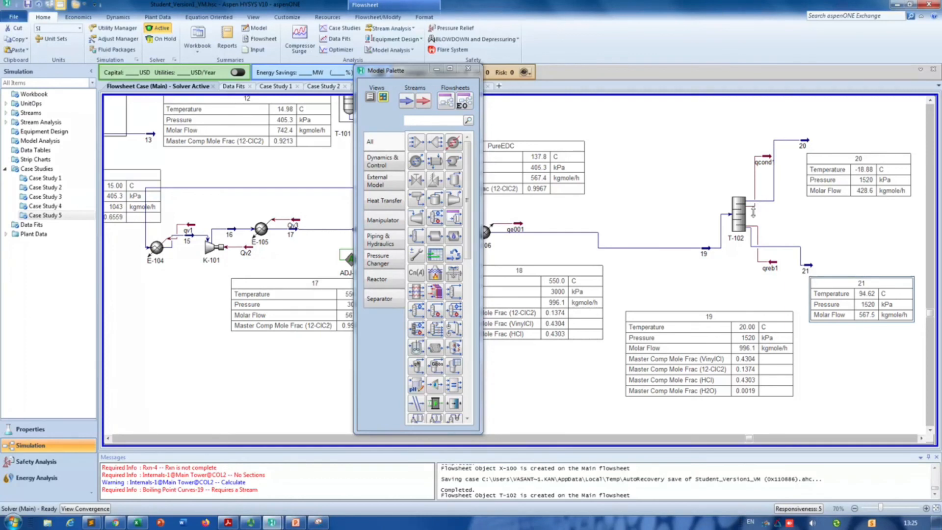
# - Show the results table of shortcut column T-102 and place it in the free space above the column
pyautogui.rightClick(740, 218)
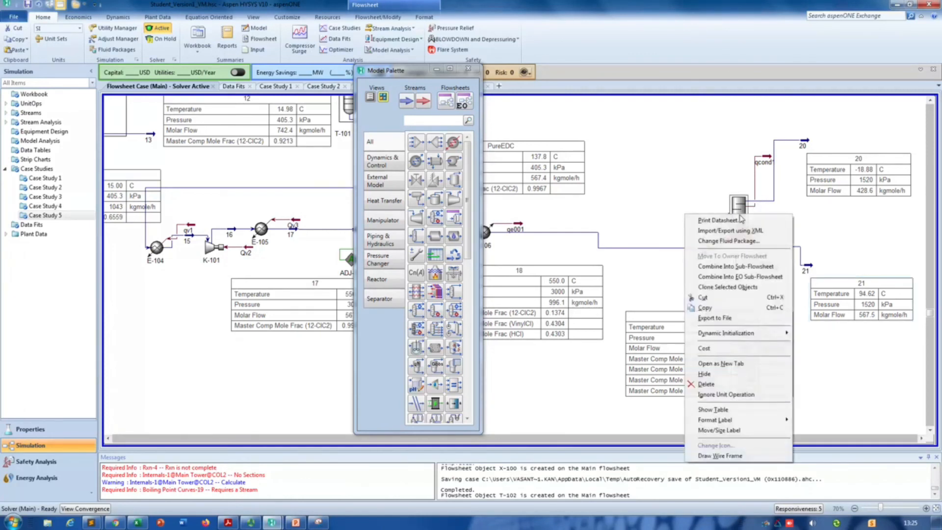
pyautogui.click(739, 410)
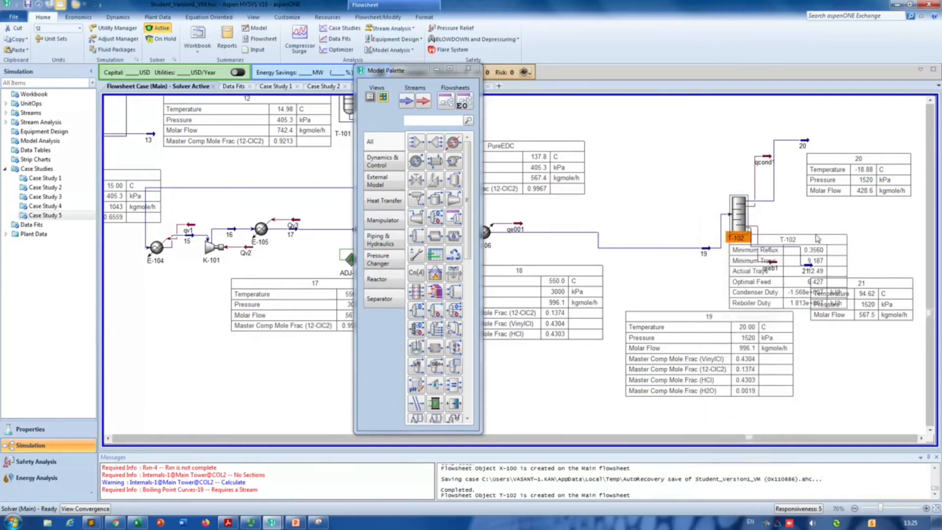
pyautogui.moveTo(793, 272); pyautogui.dragTo(715, 121)
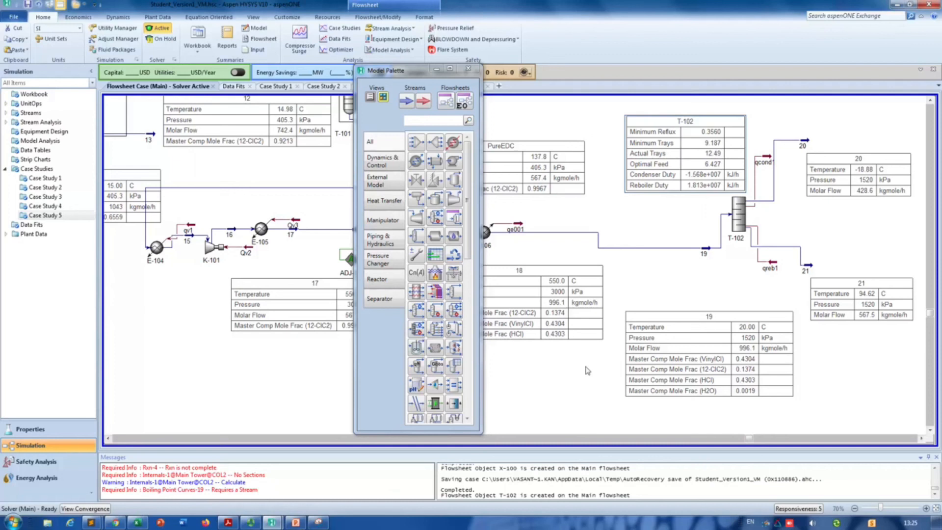
# - Capture a snip of column T-102 with its stream and results tables and paste it onto slide 1 in PowerPoint
pyautogui.click(316, 524)
pyautogui.click(553, 58)
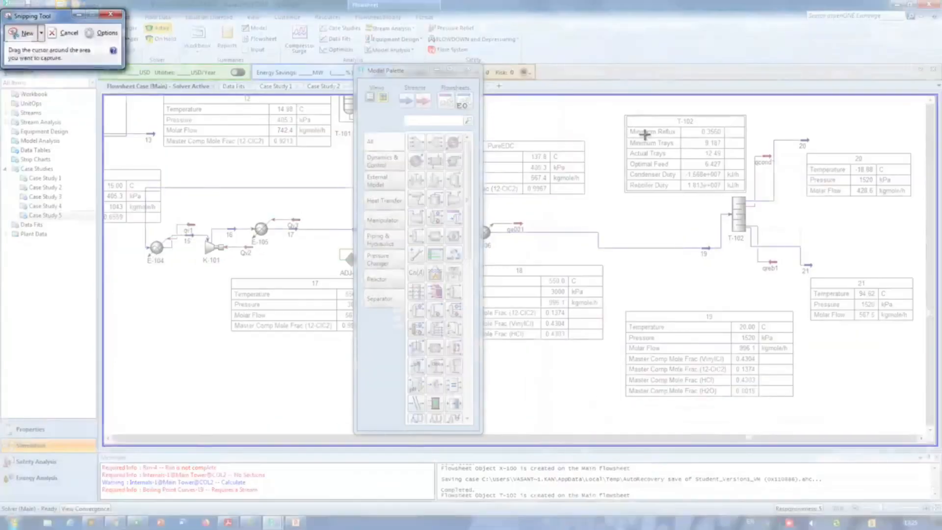
pyautogui.moveTo(609, 102); pyautogui.dragTo(937, 431)
pyautogui.click(295, 522)
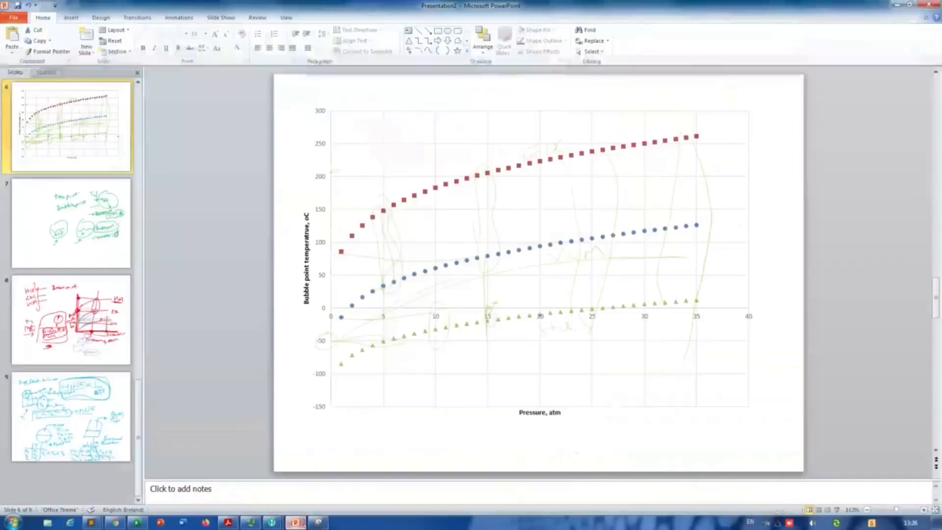
pyautogui.scroll(5, 64, 157)
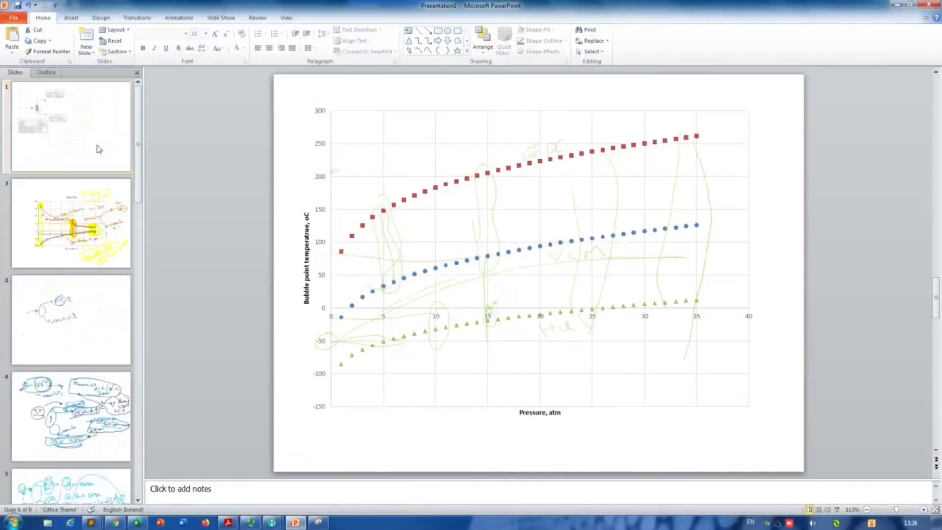
pyautogui.click(114, 126)
pyautogui.hotkey('ctrl', 'v')
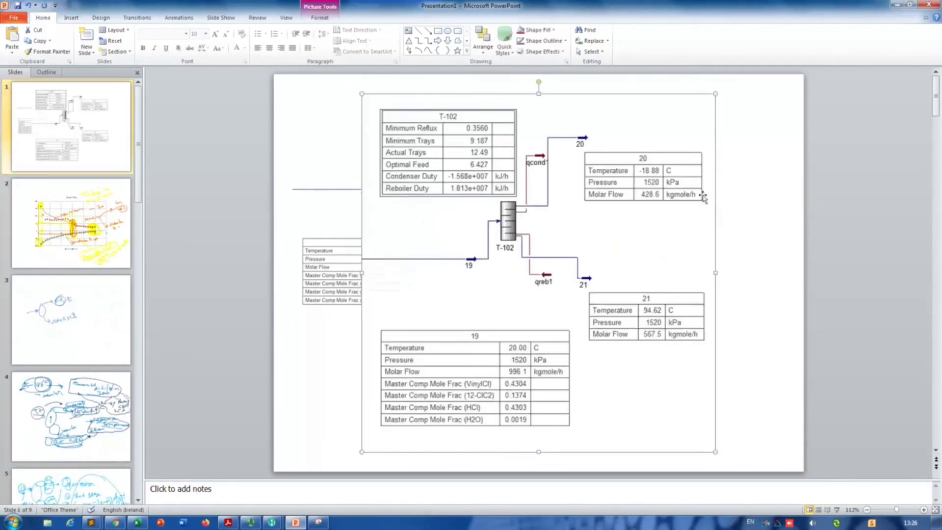
# - Shrink the pasted T-102 picture and place it beside the splitter X-100 picture on the slide
pyautogui.moveTo(716, 94); pyautogui.dragTo(619, 193)
pyautogui.moveTo(568, 295); pyautogui.dragTo(731, 283)
pyautogui.moveTo(671, 274); pyautogui.dragTo(664, 266)
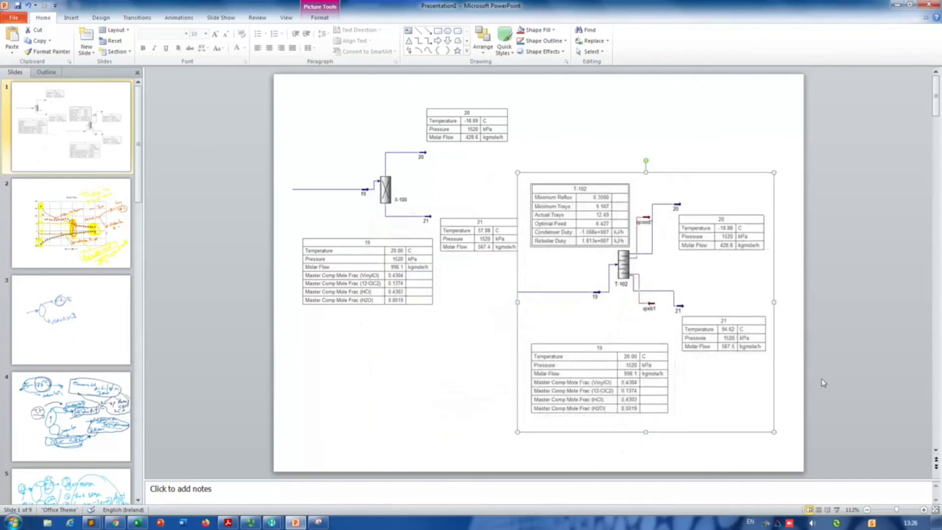
# - In slide show, highlight the T-102 picture's temperatures and pressures of streams 20 and 21, the stream 19 arrow and its pressure in yellow
pyautogui.click(836, 510)
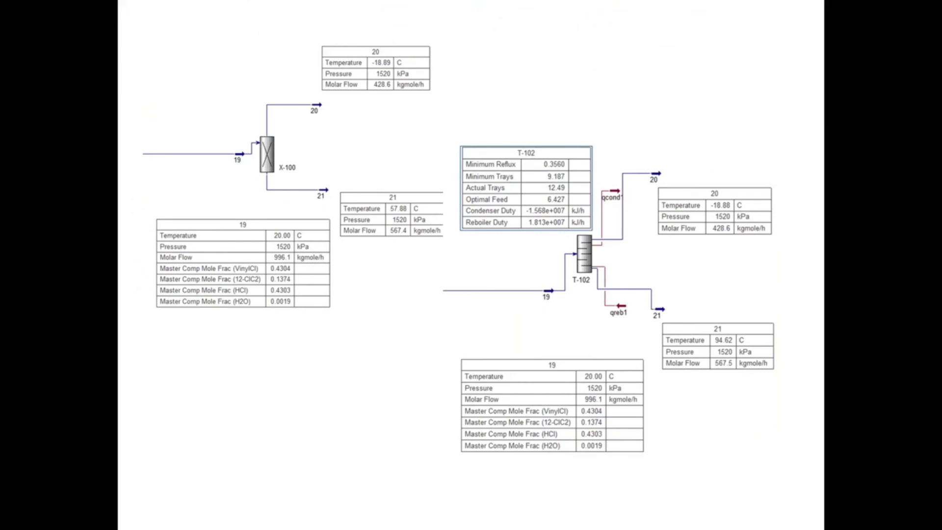
pyautogui.press('Right')
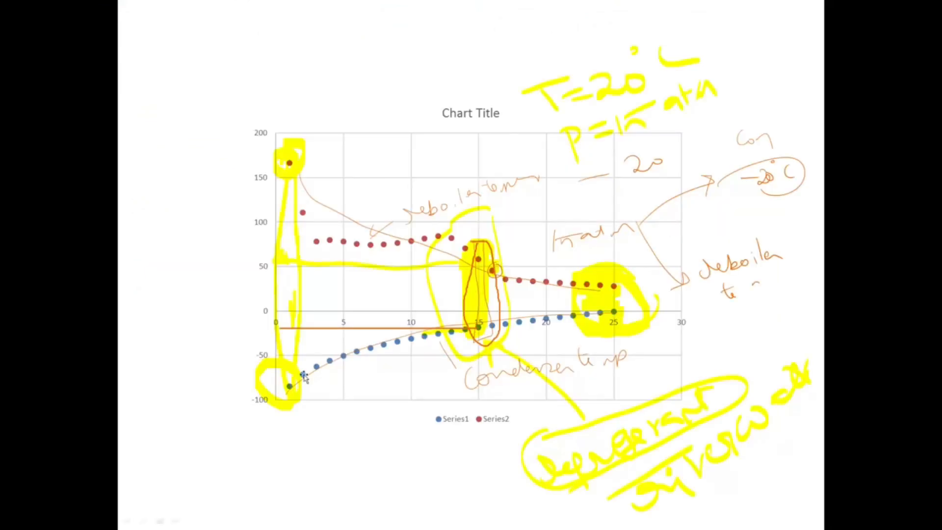
pyautogui.press('Left')
pyautogui.click(142, 520)
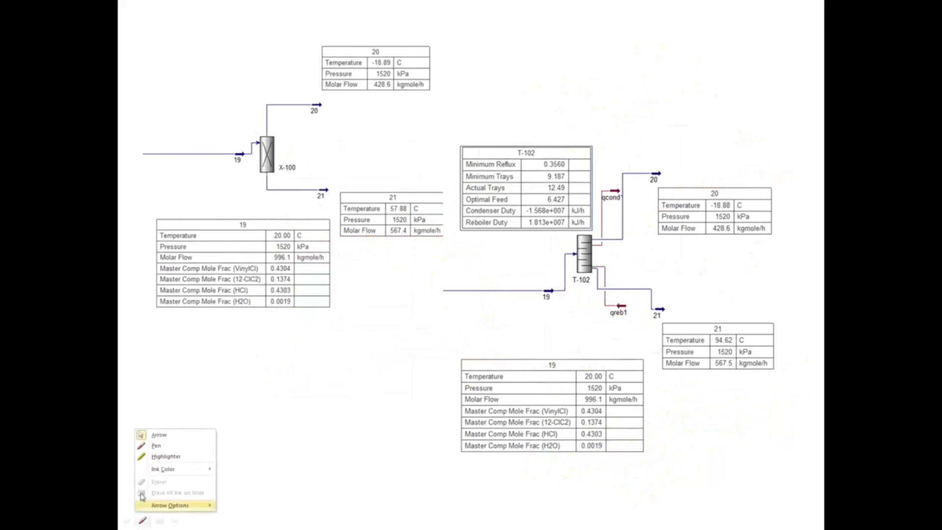
pyautogui.click(161, 458)
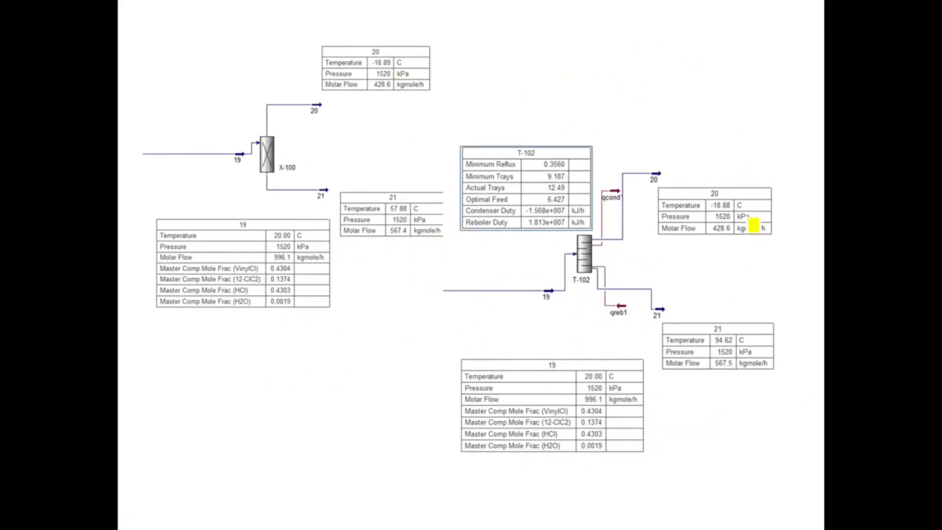
pyautogui.moveTo(663, 205); pyautogui.dragTo(758, 205)
pyautogui.moveTo(660, 340)
pyautogui.mouseDown()
pyautogui.moveTo(762, 340)
pyautogui.moveTo(680, 361)
pyautogui.mouseUp()
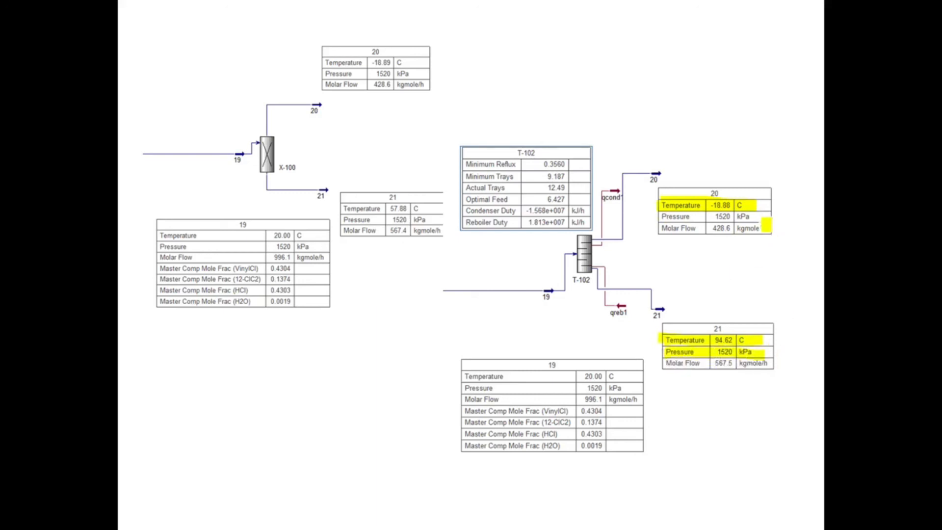
pyautogui.moveTo(763, 216); pyautogui.dragTo(662, 216)
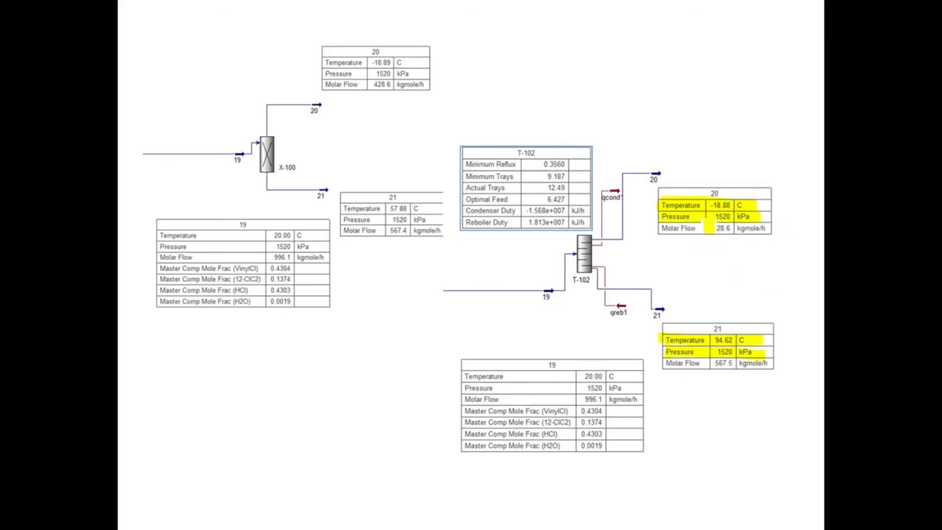
pyautogui.moveTo(526, 292); pyautogui.dragTo(552, 291)
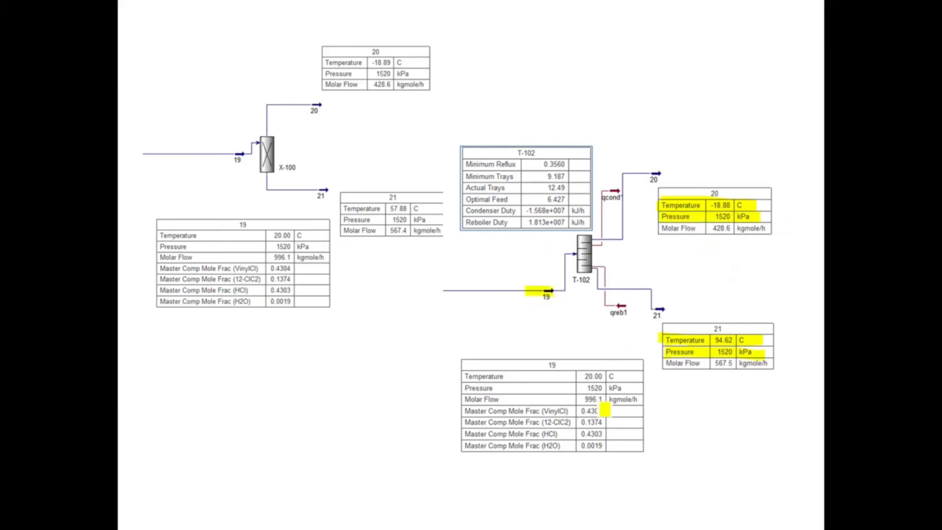
pyautogui.moveTo(580, 388); pyautogui.dragTo(632, 388)
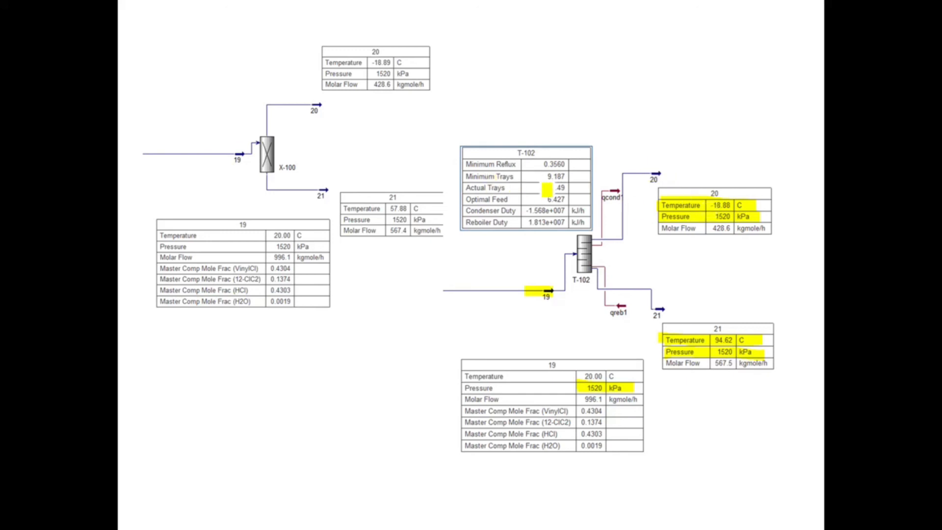
# - Highlight T-102's actual trays, optimal feed and minimum reflux, write 12 and 6 above the picture, and end the show keeping the ink
pyautogui.moveTo(538, 188); pyautogui.dragTo(578, 188)
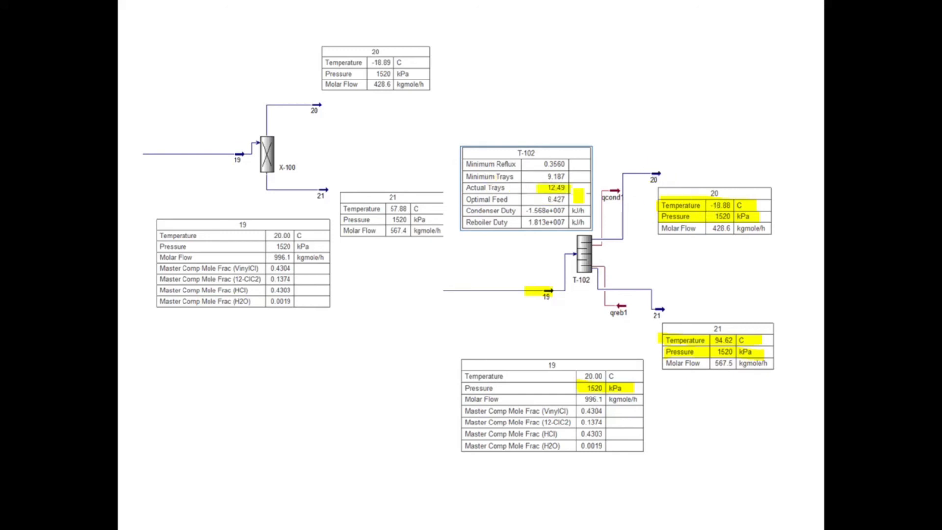
pyautogui.moveTo(613, 106); pyautogui.dragTo(620, 147)
pyautogui.moveTo(638, 116)
pyautogui.mouseDown()
pyautogui.moveTo(639, 149)
pyautogui.moveTo(674, 133)
pyautogui.mouseUp()
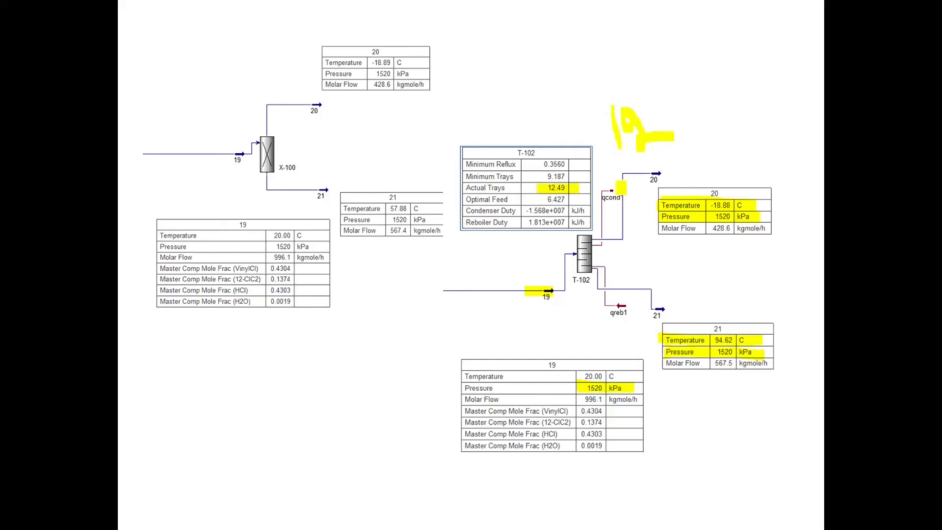
pyautogui.moveTo(539, 199); pyautogui.dragTo(564, 199)
pyautogui.moveTo(723, 78)
pyautogui.mouseDown()
pyautogui.moveTo(722, 104)
pyautogui.moveTo(696, 132)
pyautogui.mouseUp()
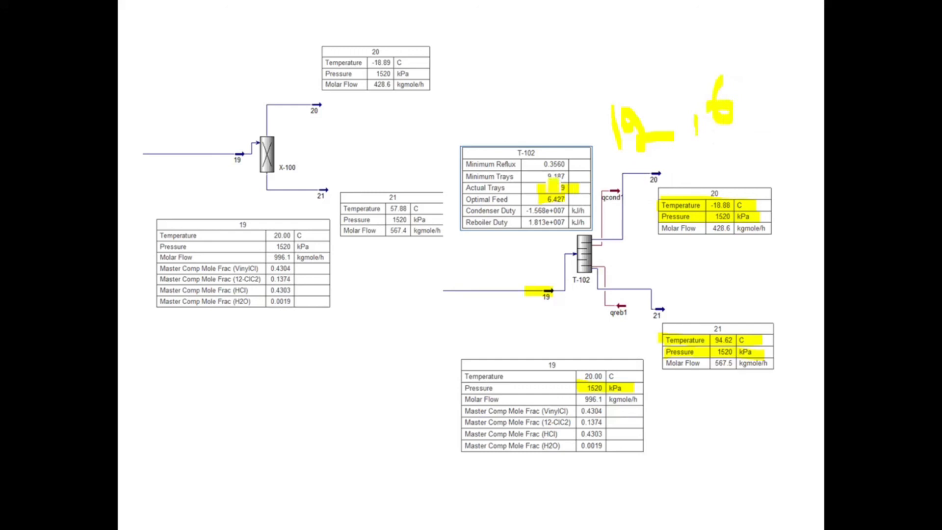
pyautogui.moveTo(466, 165); pyautogui.dragTo(575, 164)
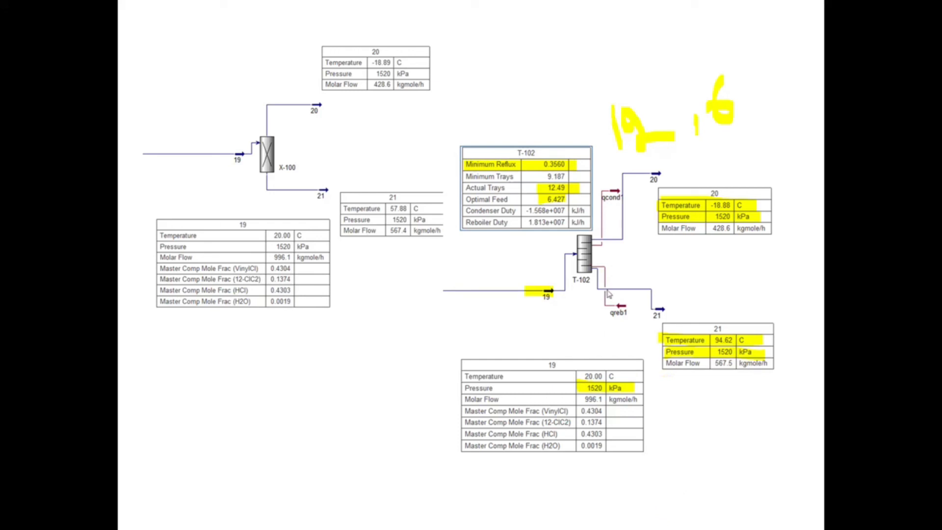
pyautogui.press('Escape')
pyautogui.click(451, 293)
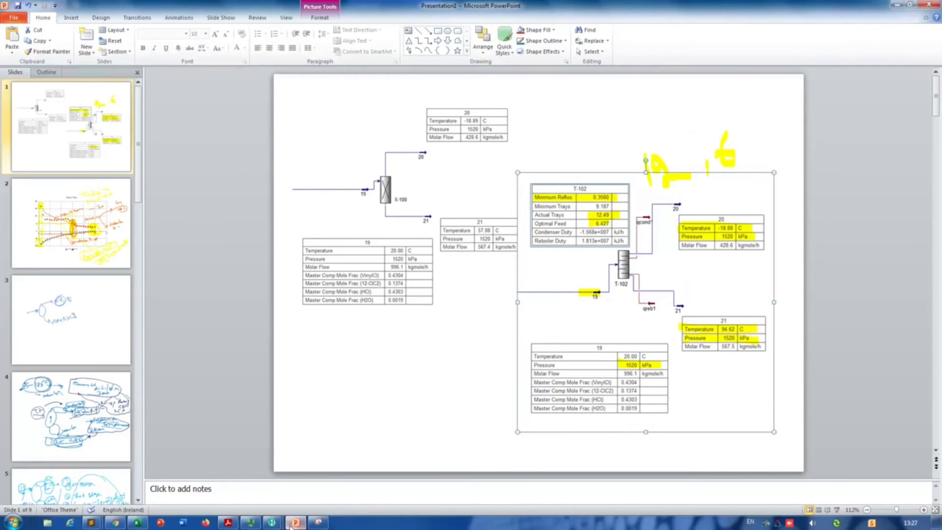
# - Switch to HYSYS and delete shortcut column T-102 from the flowsheet
pyautogui.moveTo(291, 525)
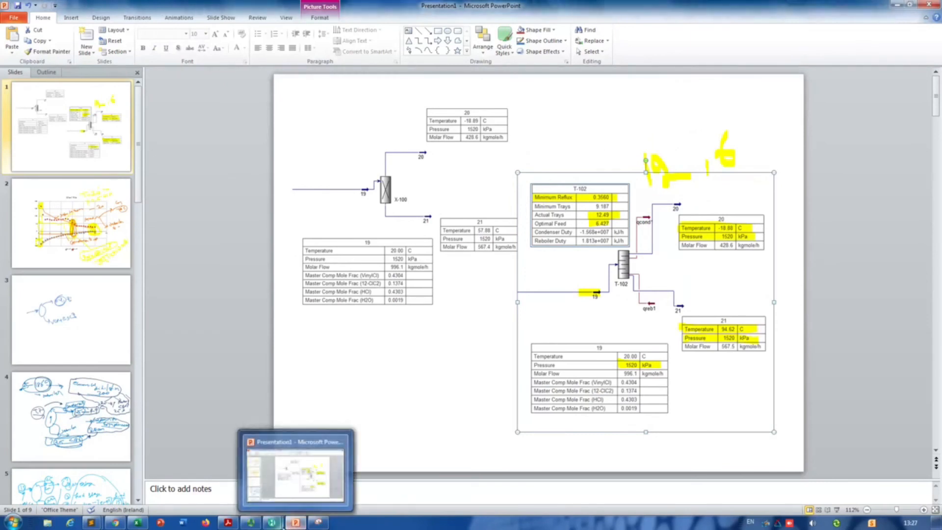
pyautogui.click(237, 476)
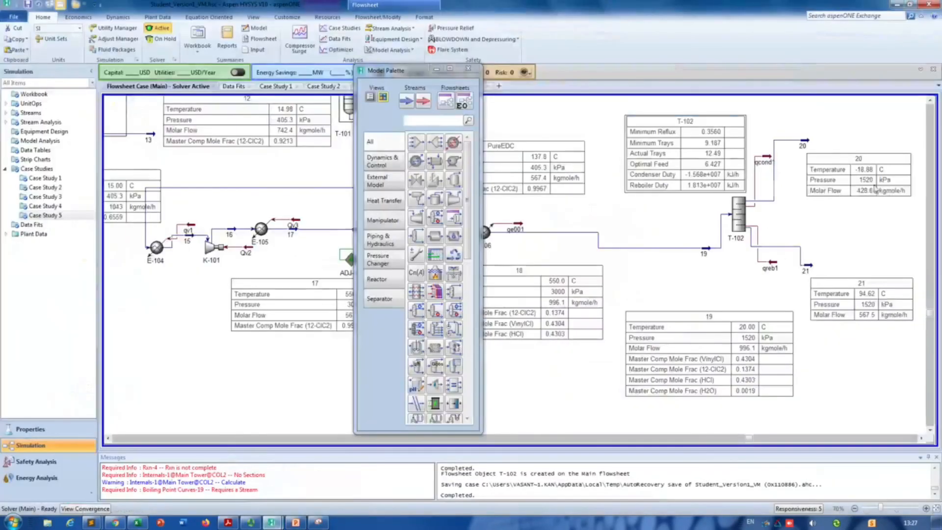
pyautogui.moveTo(787, 122); pyautogui.dragTo(911, 331)
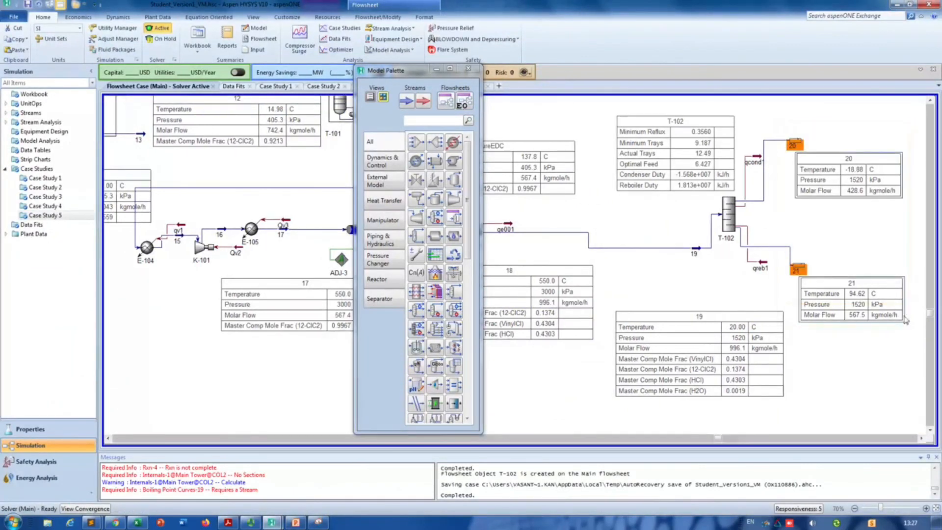
pyautogui.click(730, 227)
pyautogui.press('Delete')
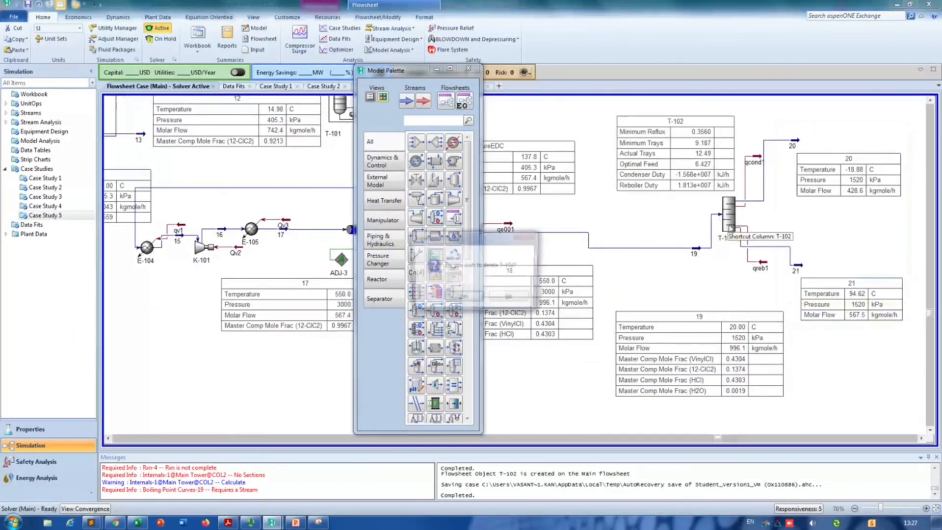
pyautogui.click(459, 300)
# - Delete the leftover streams 20, 21, qcond1 and qreb1 and move stream 19's data table slightly lower
pyautogui.moveTo(735, 121); pyautogui.dragTo(916, 326)
pyautogui.press('Delete')
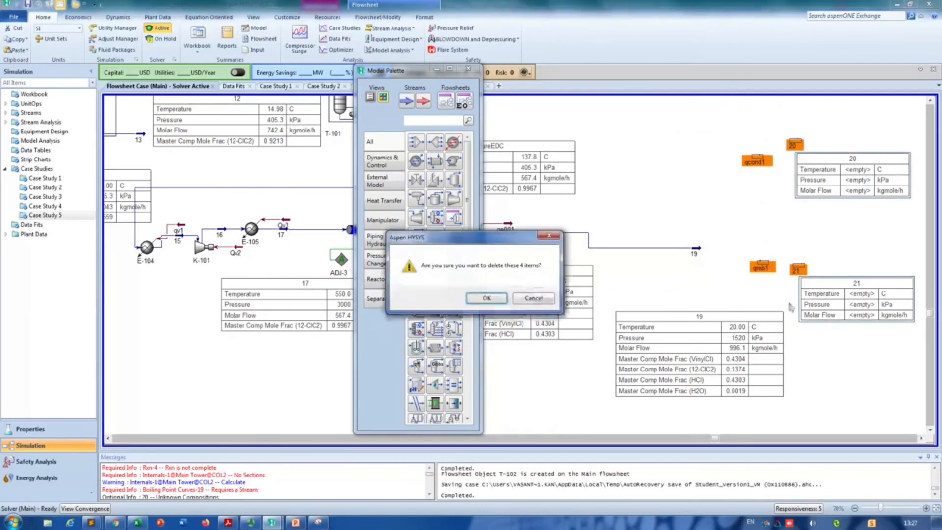
pyautogui.click(495, 299)
pyautogui.moveTo(770, 319); pyautogui.dragTo(756, 331)
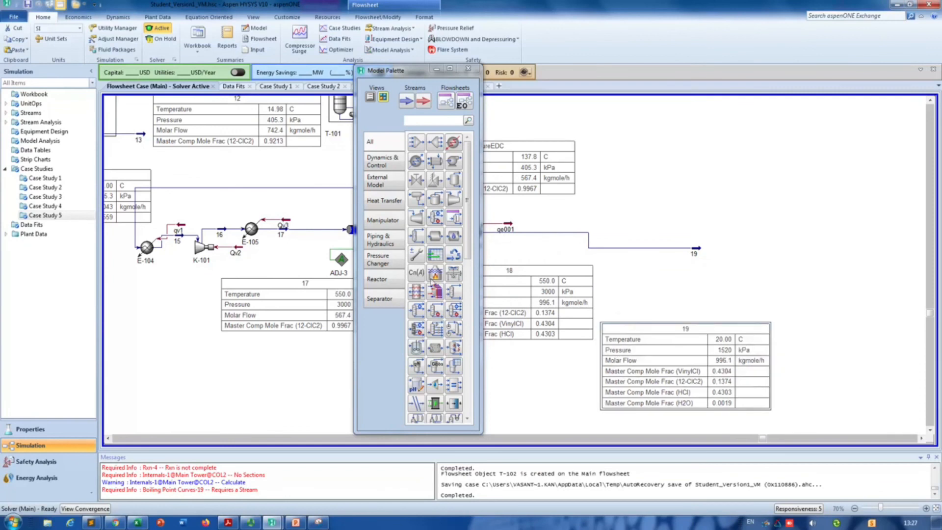
# - Add a distillation column after stream 19, open its input expert, and connect stream 19 as inlet at stage 6_Main Tower
pyautogui.click(430, 222)
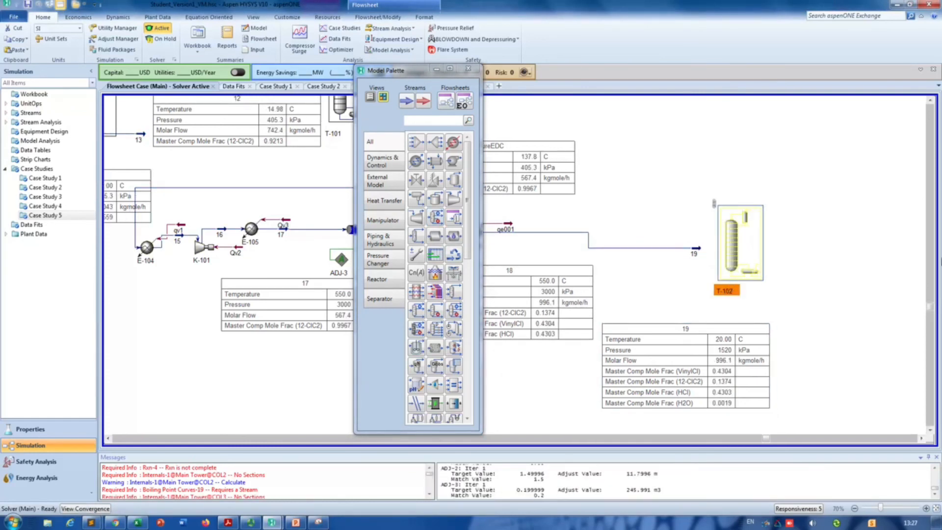
pyautogui.doubleClick(751, 236)
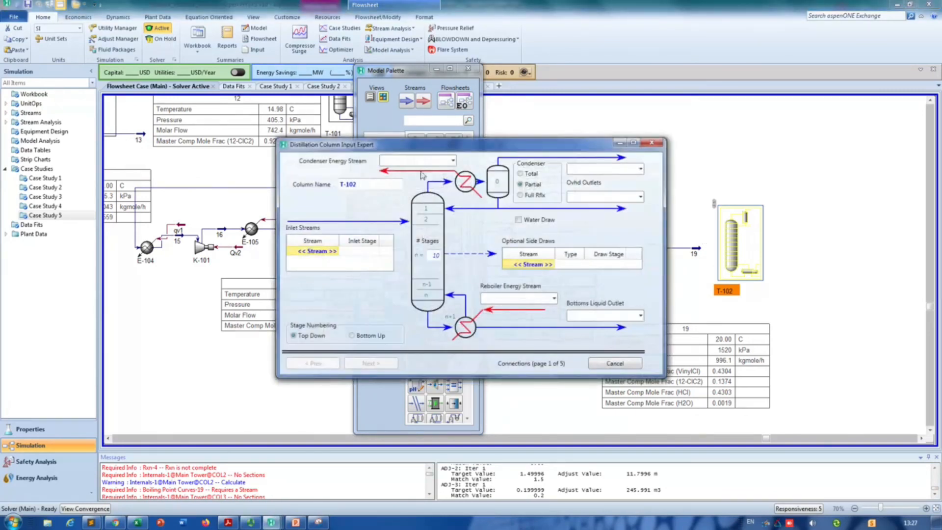
pyautogui.click(330, 255)
pyautogui.click(336, 253)
pyautogui.click(310, 284)
pyautogui.doubleClick(377, 253)
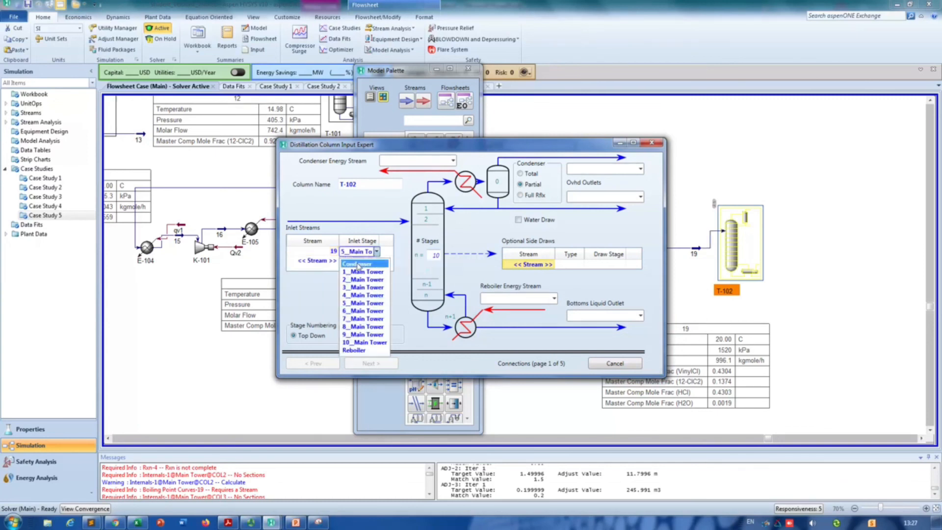
pyautogui.click(358, 312)
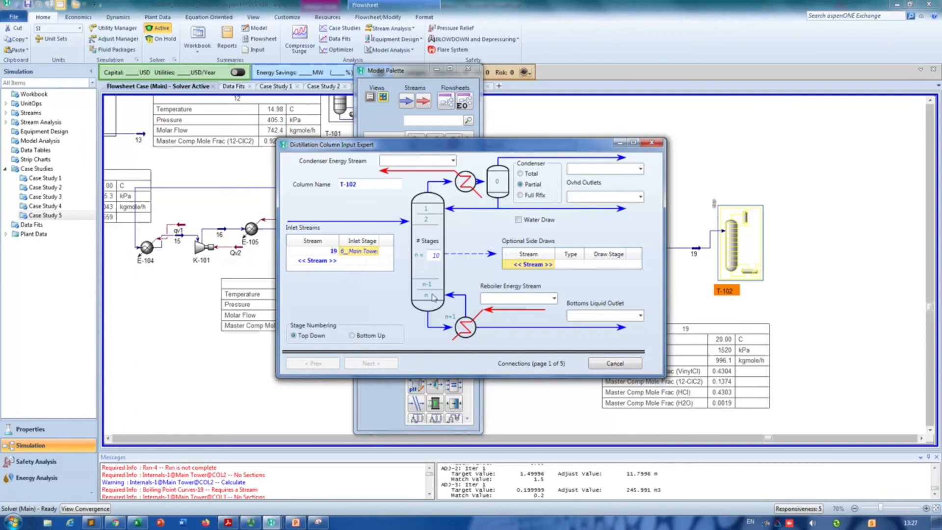
# - Check the tray results on the PowerPoint slide, and give the column 12 stages, a total condenser and overhead liquid outlet HCL_out
pyautogui.click(296, 522)
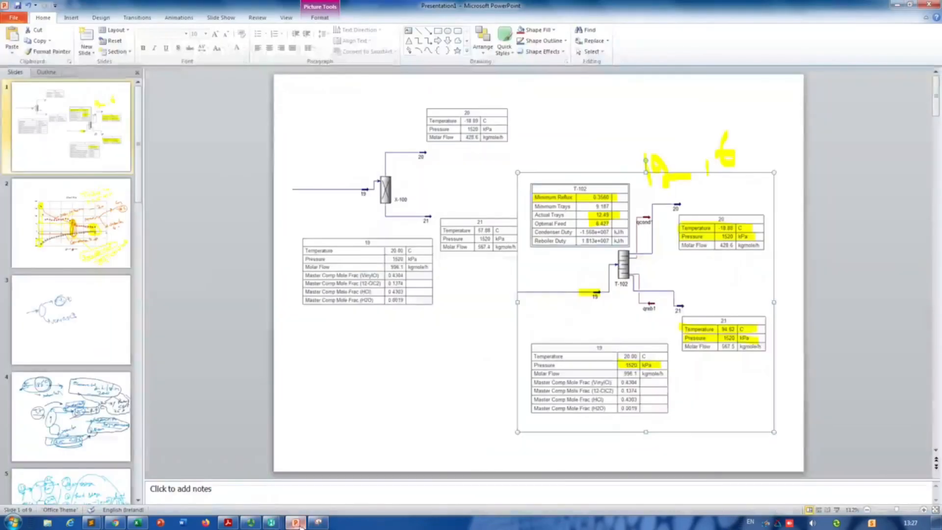
pyautogui.click(898, 4)
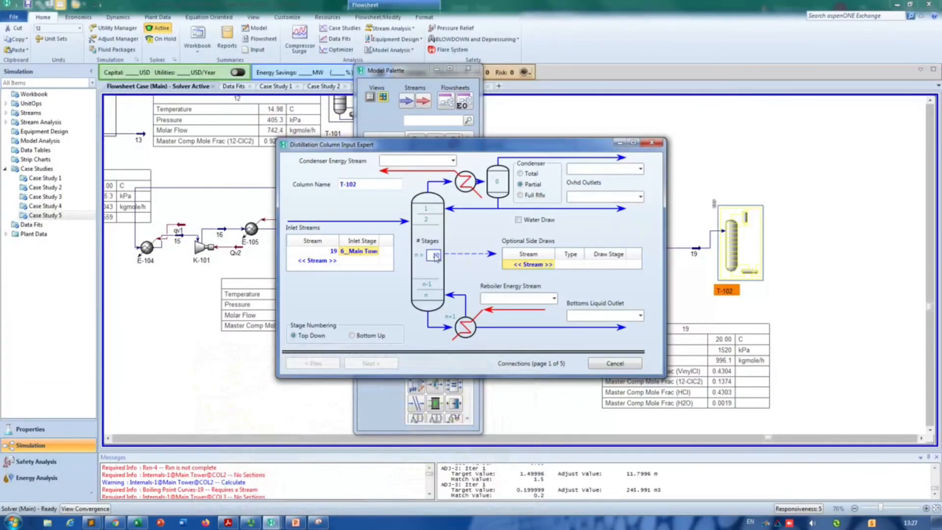
pyautogui.click(527, 175)
pyautogui.click(531, 176)
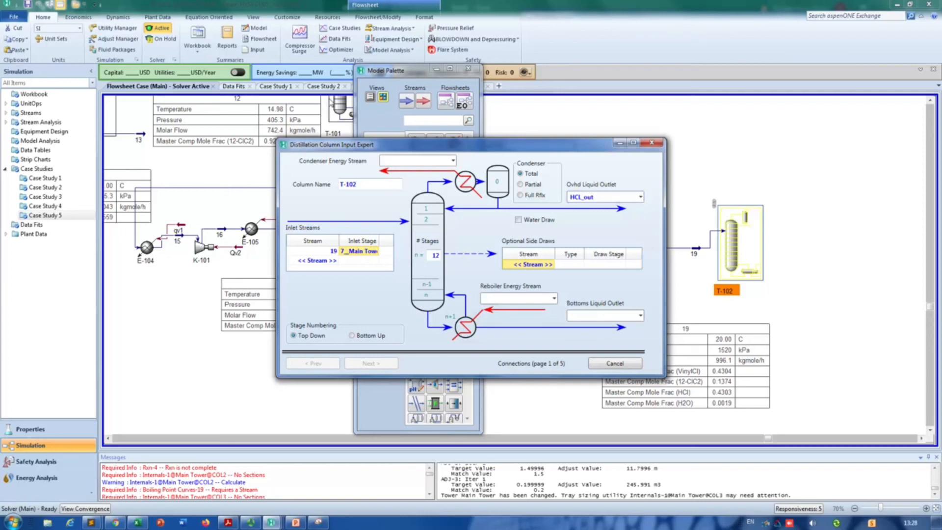
# - Name the column's bottoms liquid outlet 20, its reboiler energy stream Qreb1 and its condenser energy stream Qcon1
pyautogui.click(595, 316)
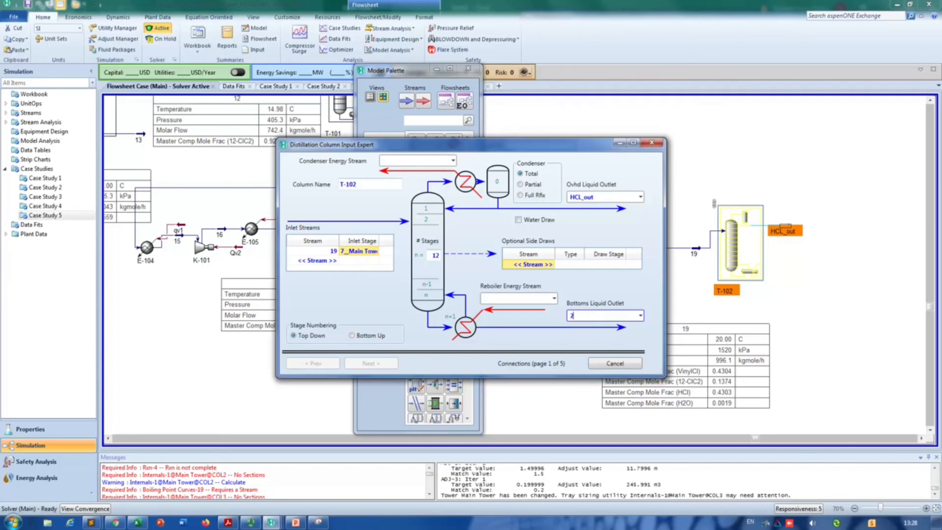
pyautogui.press('Return')
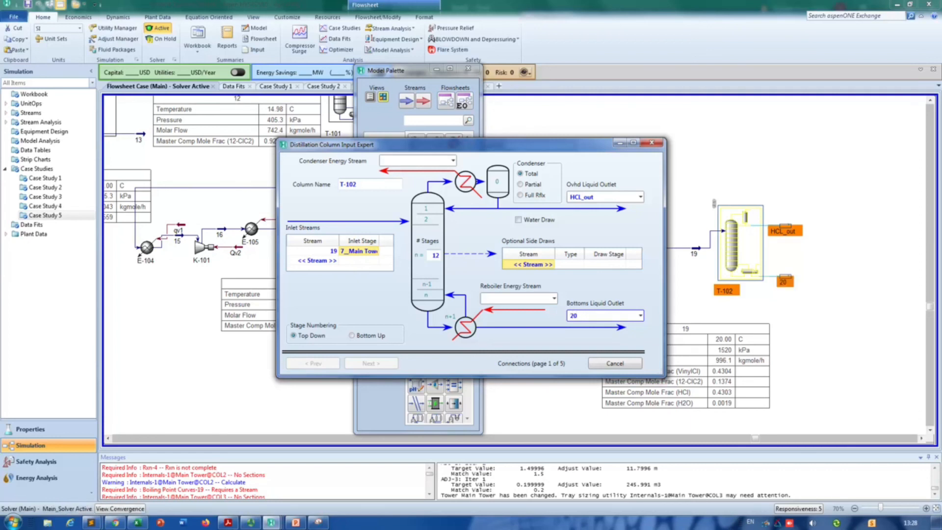
pyautogui.click(504, 301)
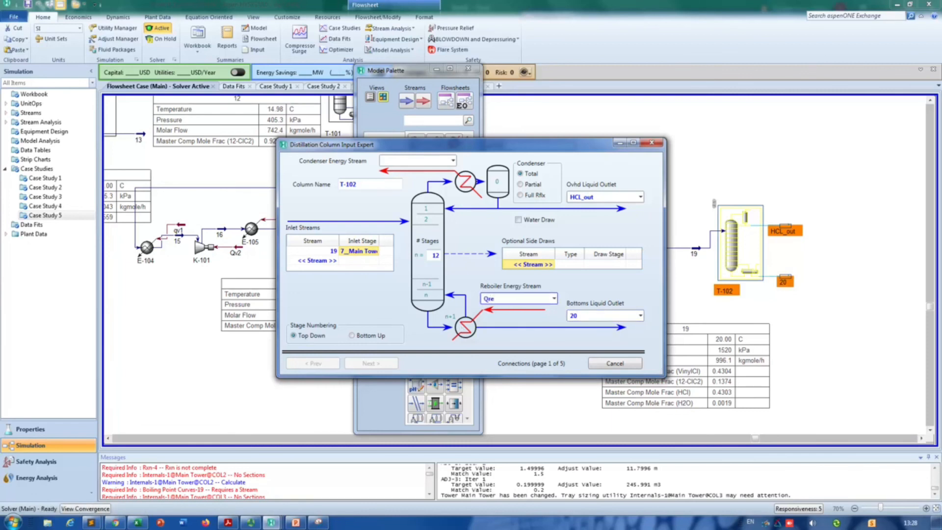
pyautogui.press('Return')
pyautogui.click(416, 161)
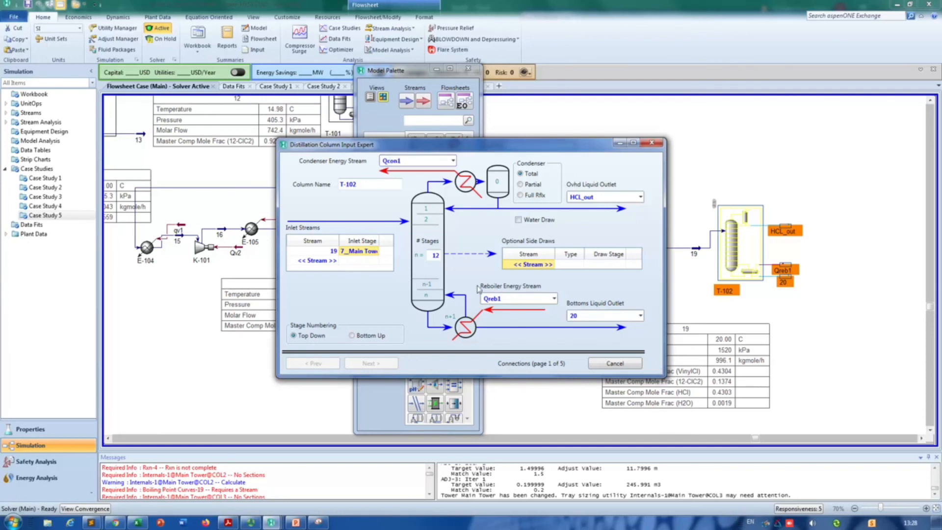
# - Accept the column connections and the once-through regular Hysys reboiler, and set the condenser pressure to 15 atm
pyautogui.press('Return')
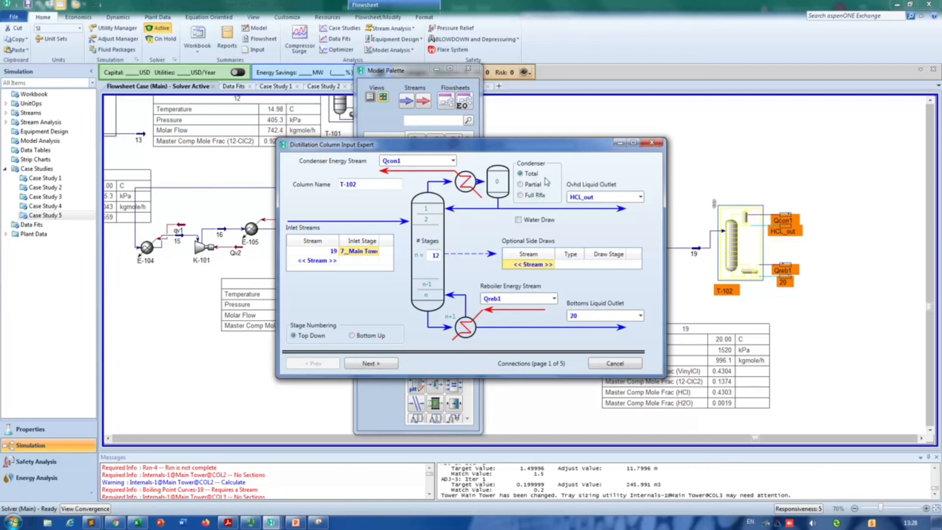
pyautogui.click(376, 368)
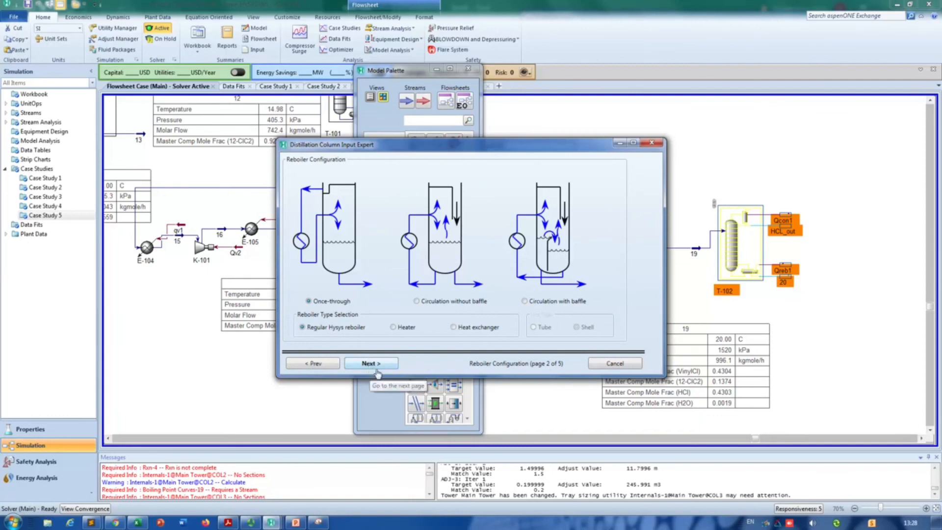
pyautogui.click(384, 367)
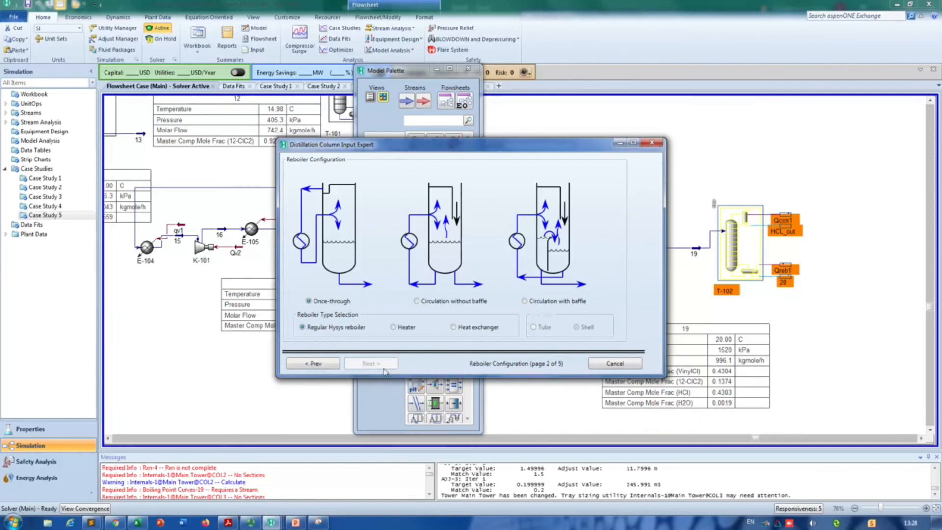
pyautogui.click(568, 187)
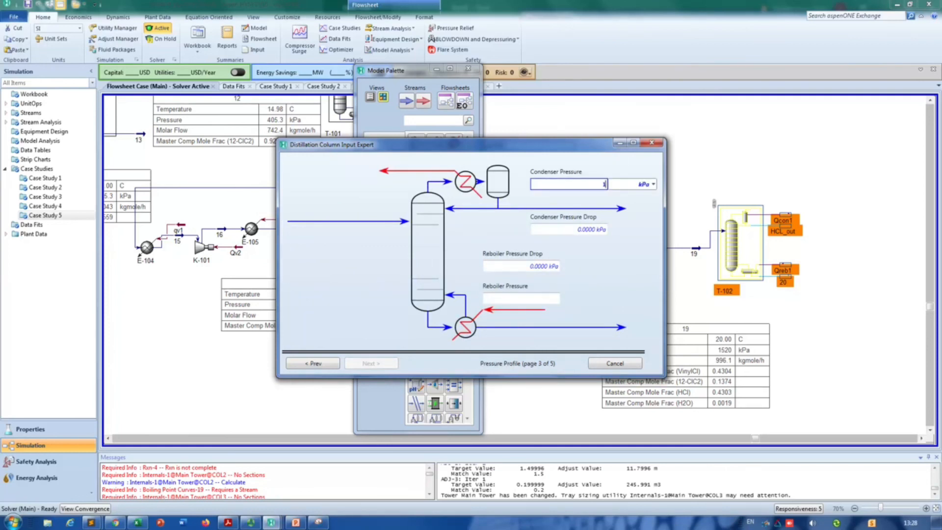
pyautogui.click(654, 184)
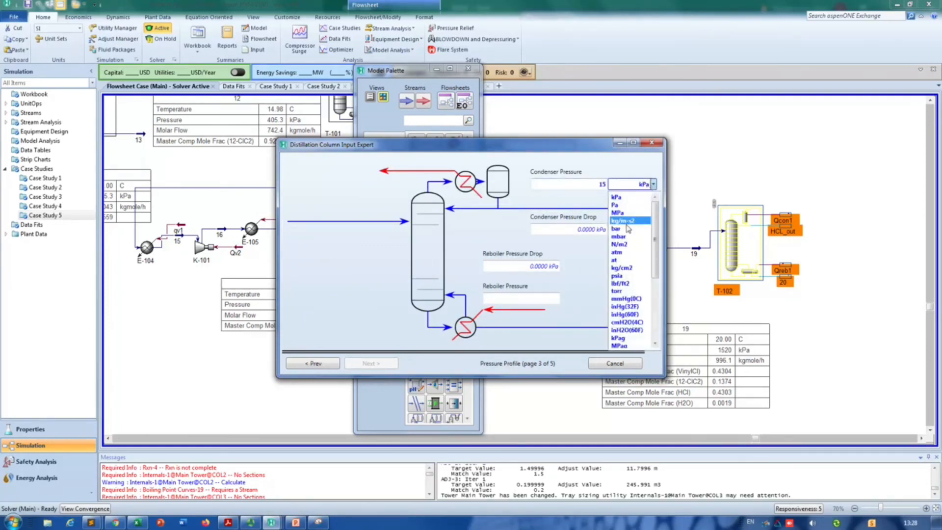
pyautogui.click(626, 260)
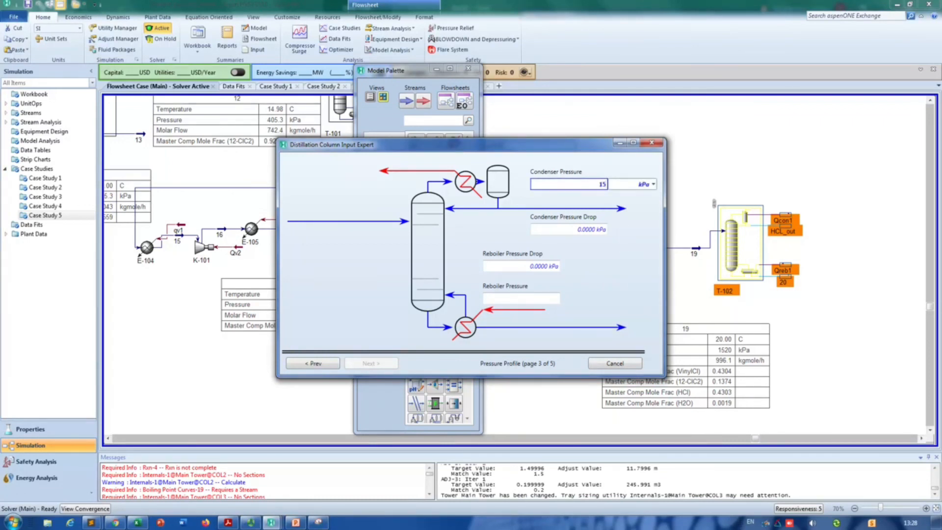
pyautogui.click(654, 184)
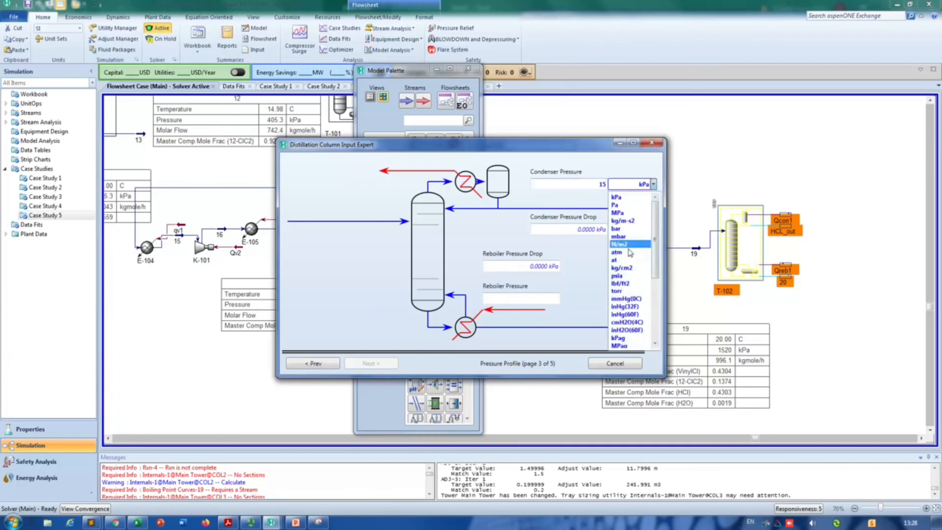
pyautogui.click(623, 258)
# - Set the reboiler pressure to 15 atm and continue to the optional temperature estimates
pyautogui.click(520, 299)
pyautogui.write('15')
pyautogui.click(606, 299)
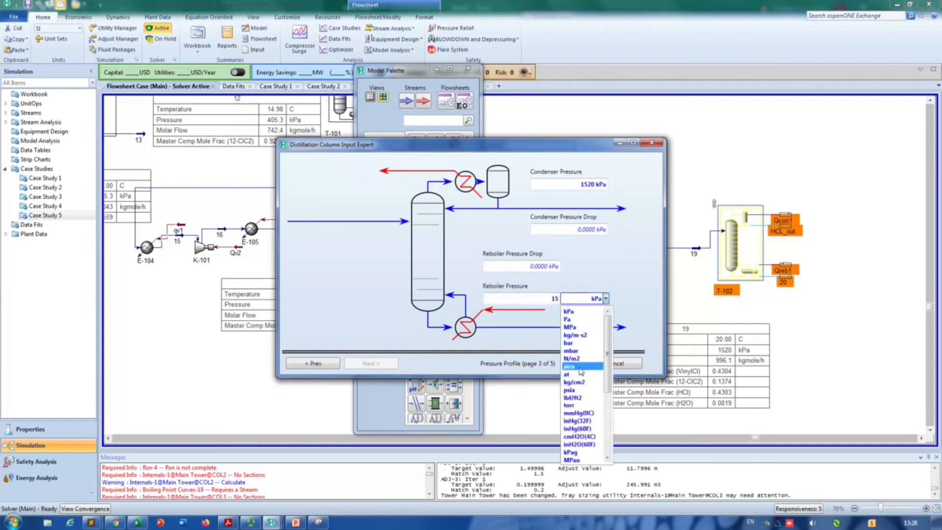
pyautogui.click(570, 366)
pyautogui.click(381, 365)
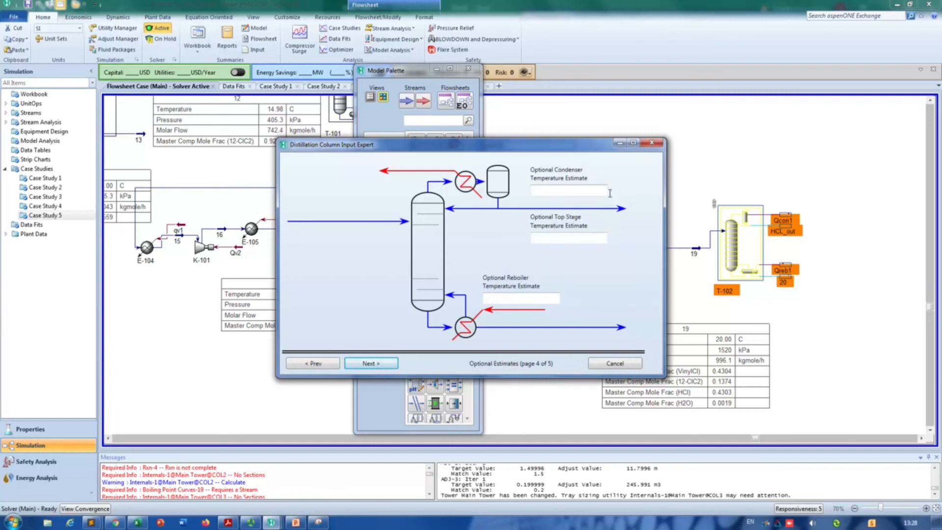
# - Check the product temperatures on the PowerPoint slide, and enter estimates of -18.88 C for the condenser and 94.62 C for the reboiler
pyautogui.click(608, 191)
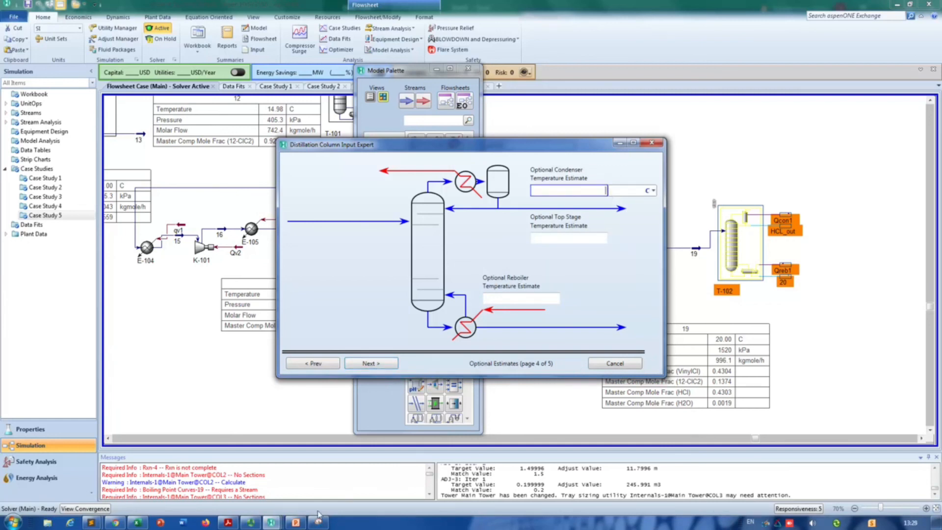
pyautogui.click(296, 522)
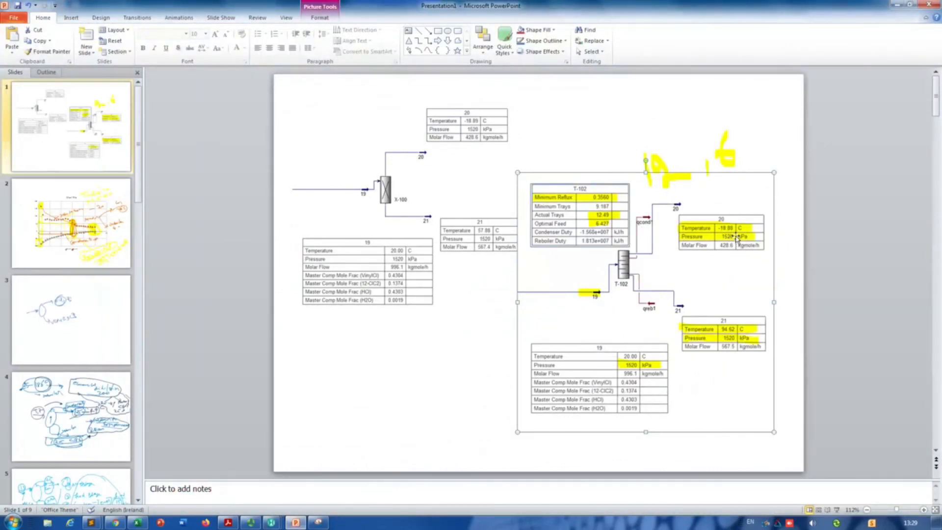
pyautogui.click(897, 4)
pyautogui.click(592, 191)
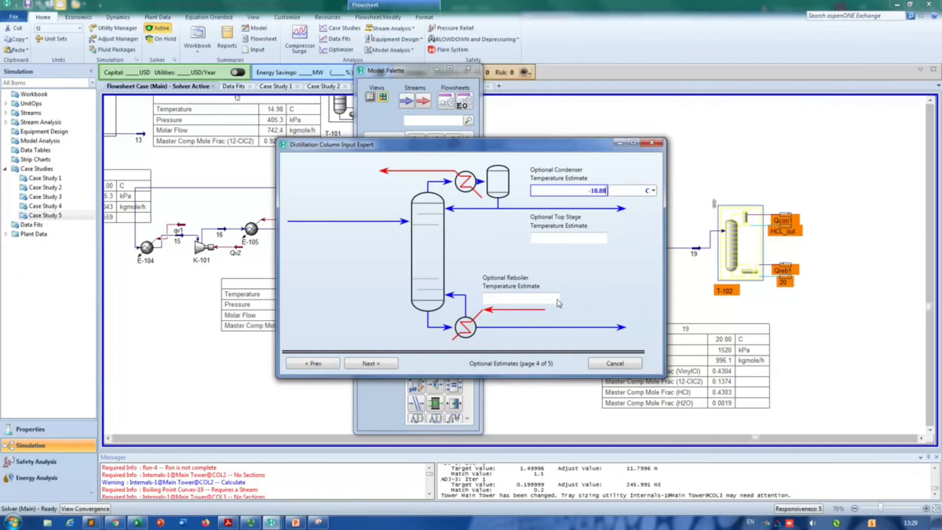
pyautogui.click(558, 300)
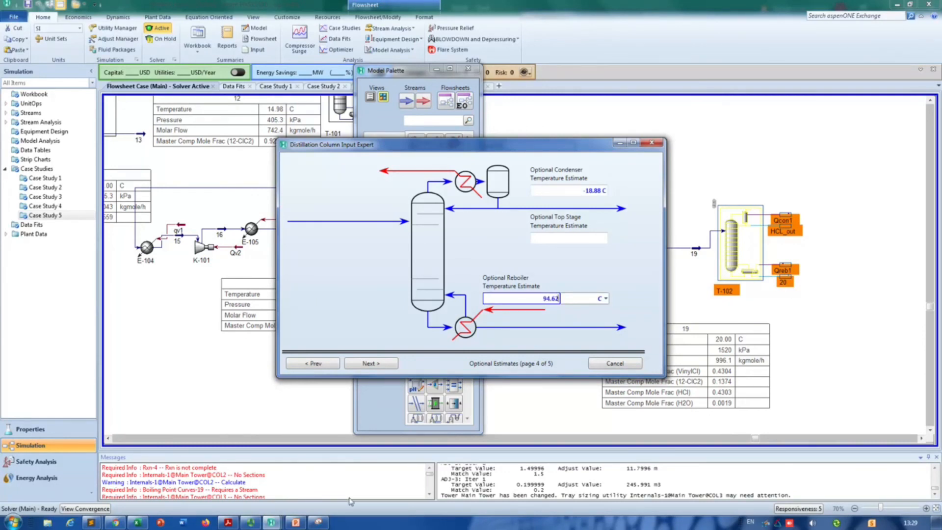
pyautogui.click(296, 523)
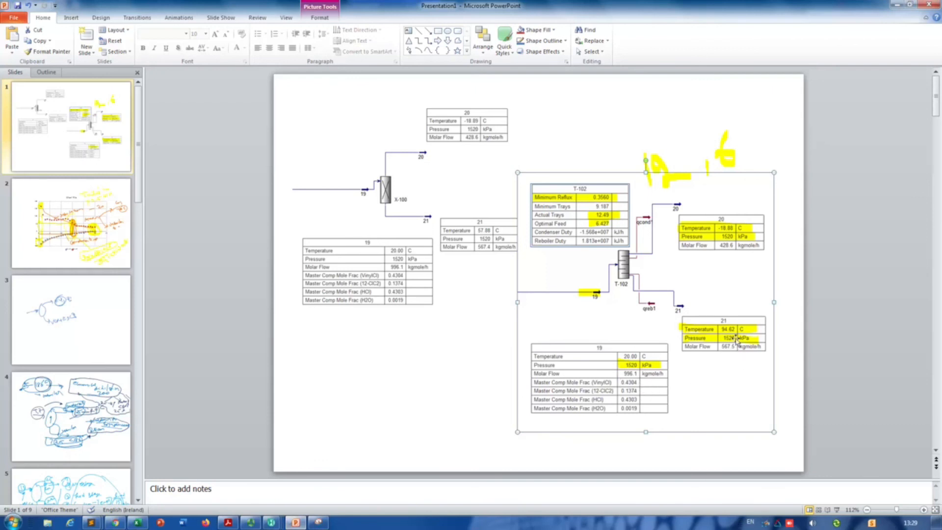
pyautogui.click(895, 5)
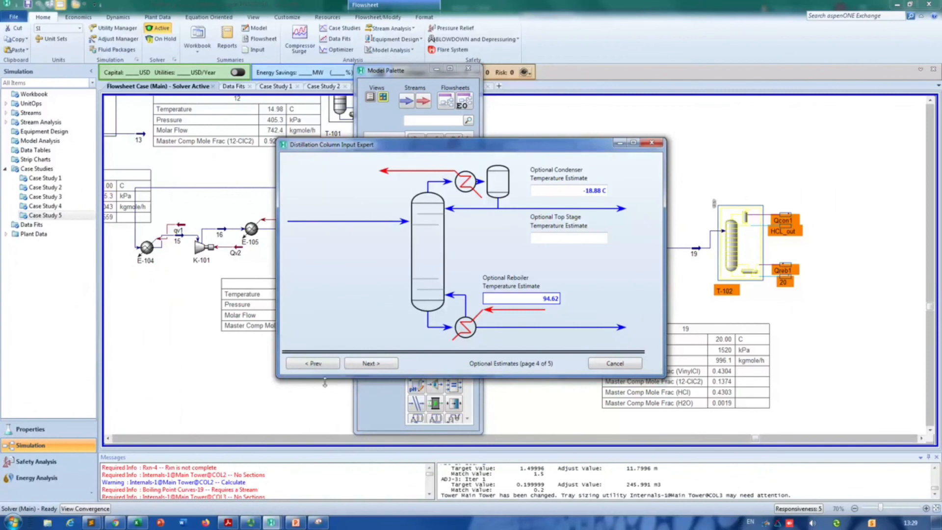
# - Return to the input expert's connections page and set stream 19's inlet stage to 6_Main Tower
pyautogui.click(322, 368)
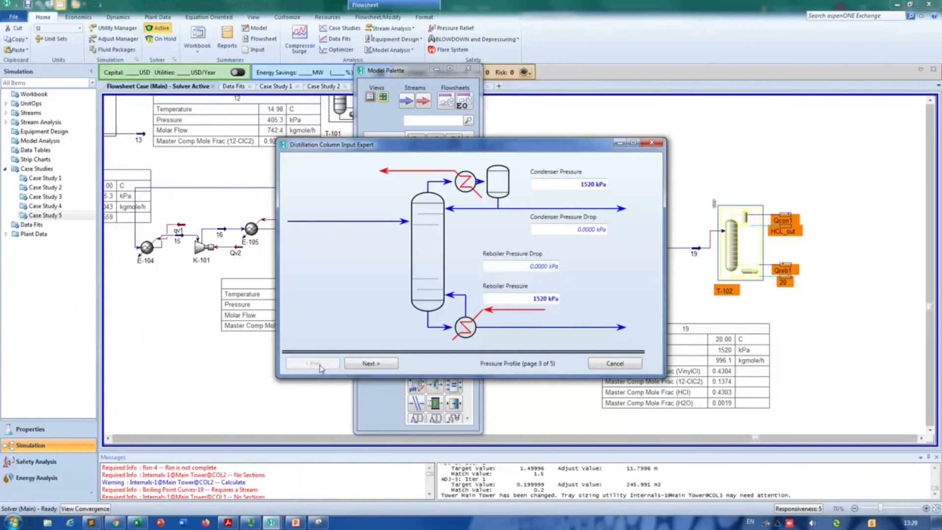
pyautogui.click(320, 366)
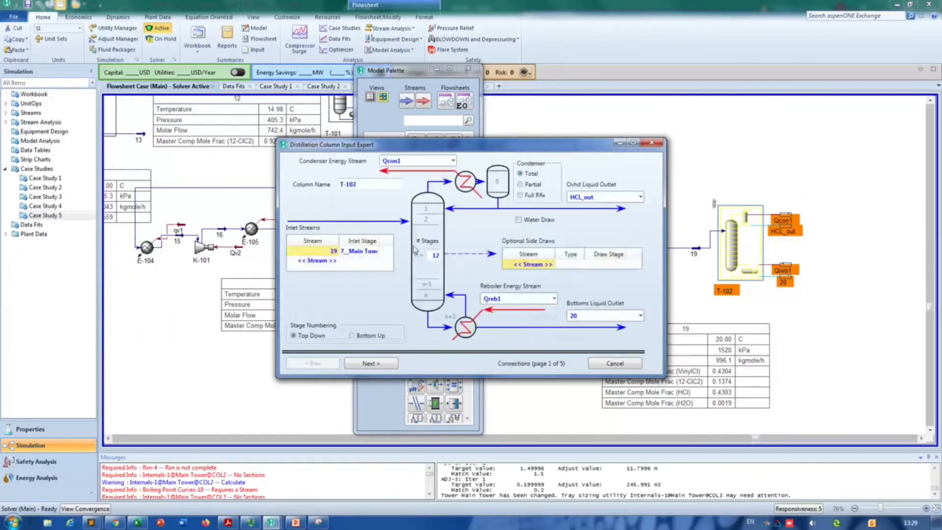
pyautogui.click(376, 253)
pyautogui.click(376, 252)
pyautogui.click(369, 308)
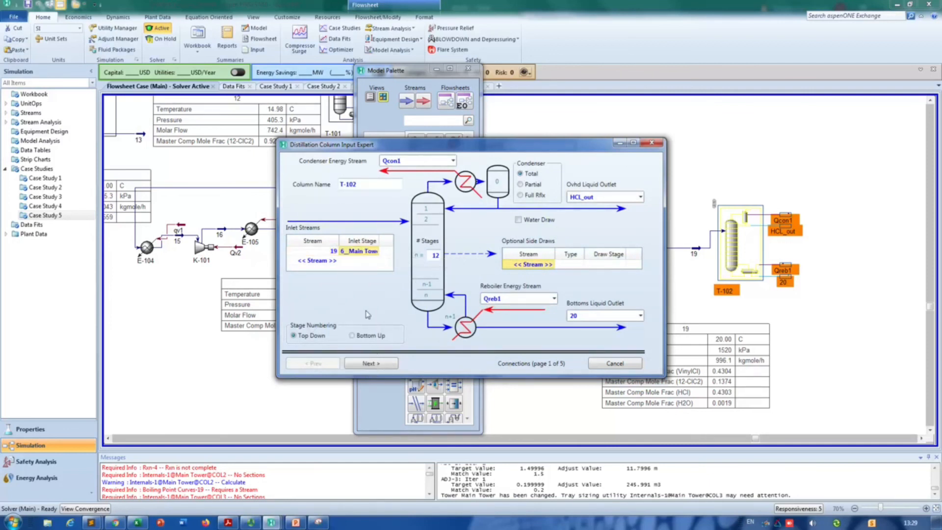
# - Advance to the column specifications, set the reflux ratio to 1.75 on a molar basis, and finish the input expert
pyautogui.click(372, 364)
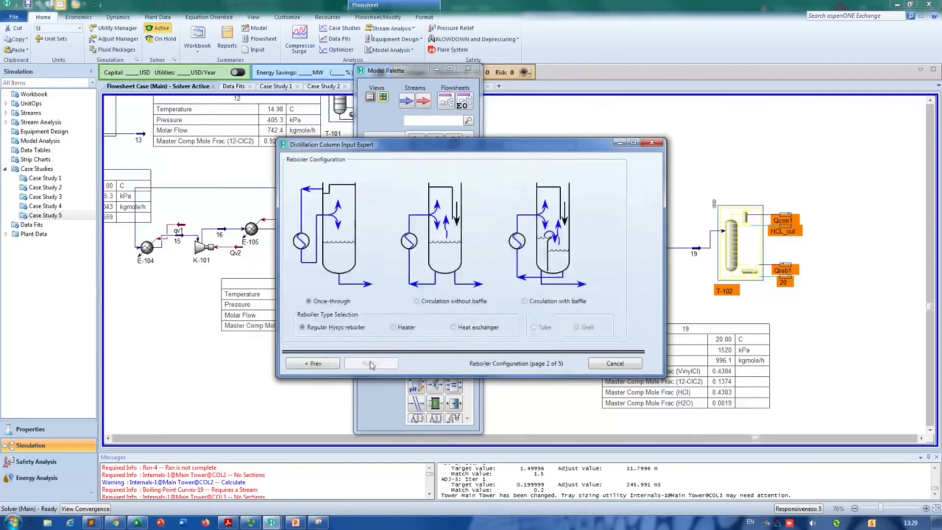
pyautogui.click(373, 364)
pyautogui.click(372, 363)
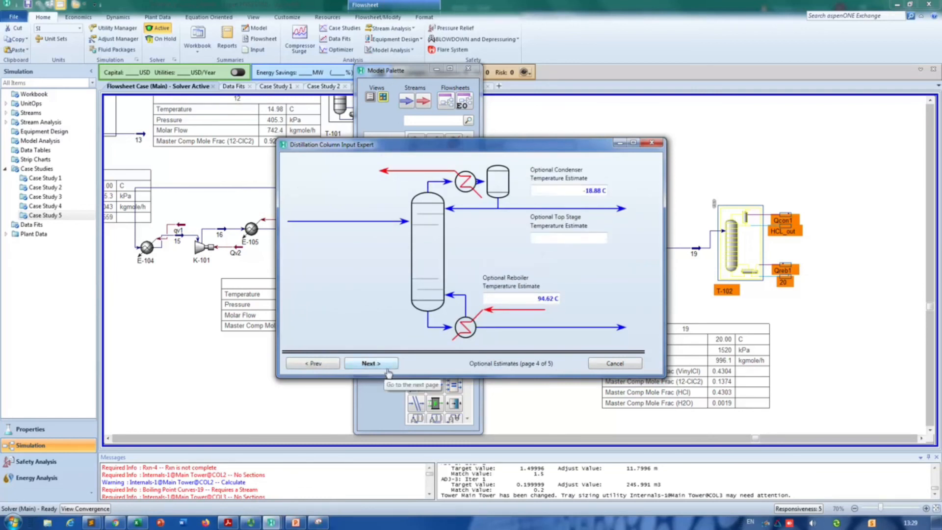
pyautogui.click(379, 367)
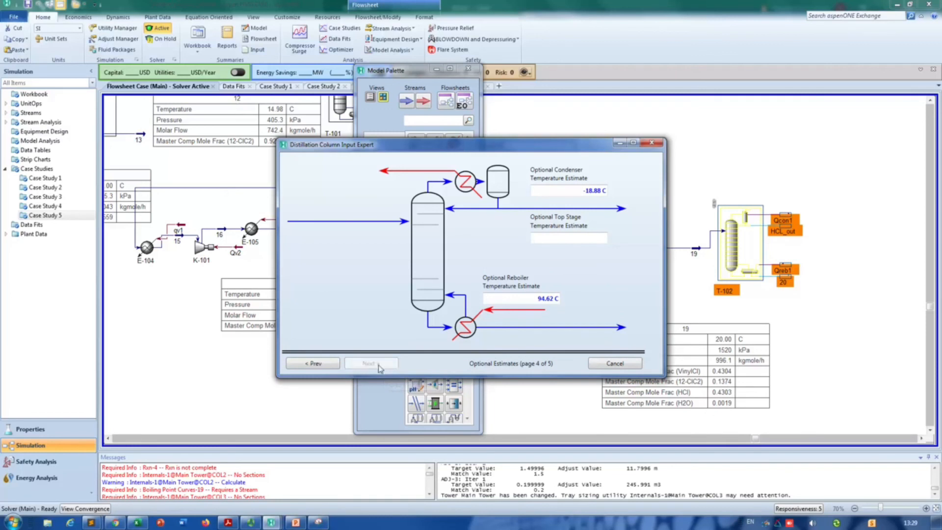
pyautogui.click(479, 230)
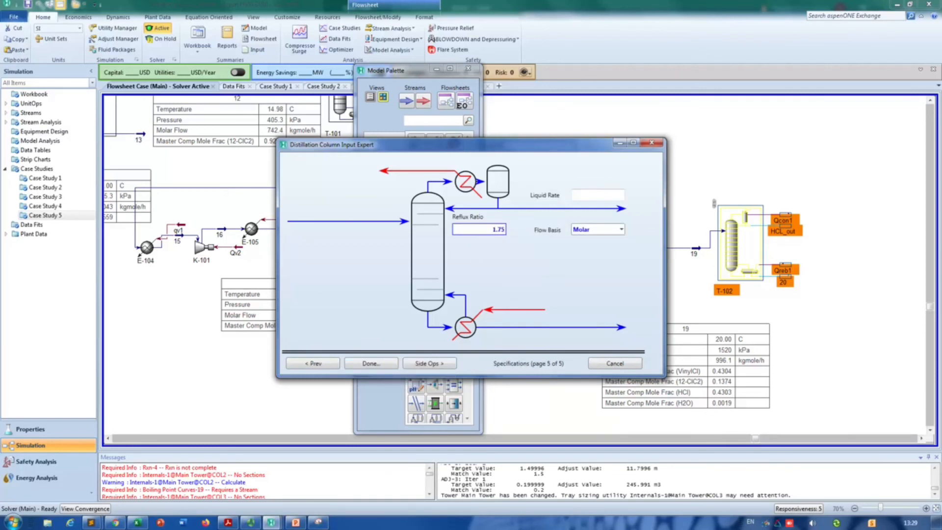
pyautogui.click(372, 364)
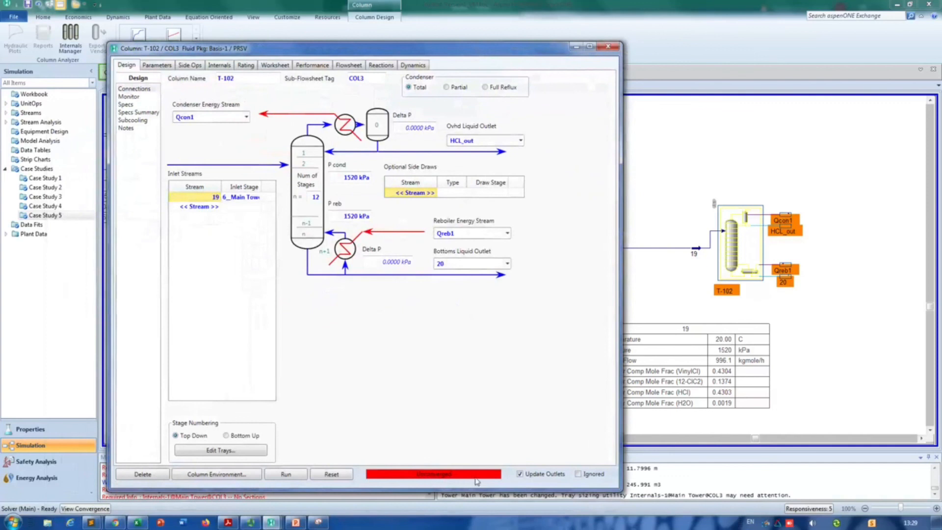
# - Try to run column T-102, and examine the parameters and summary of its Distillate Rate specification
pyautogui.click(288, 475)
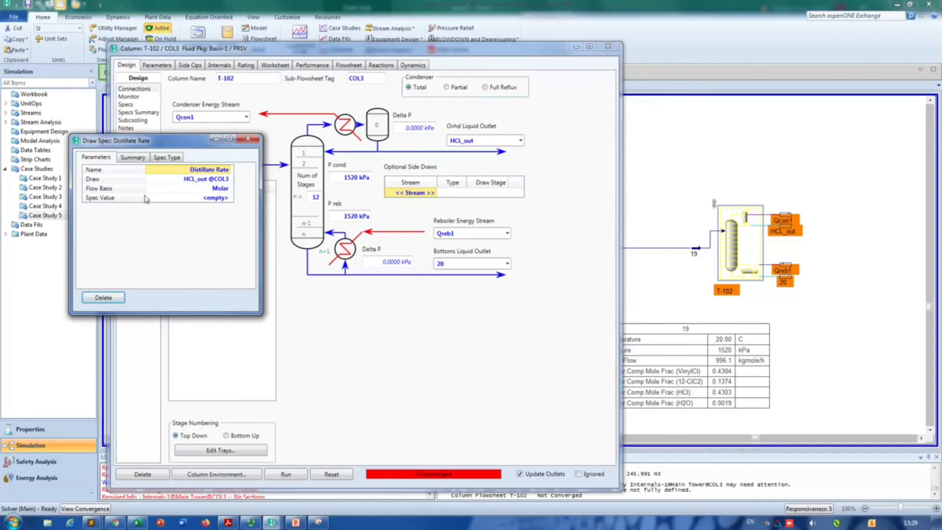
pyautogui.click(223, 199)
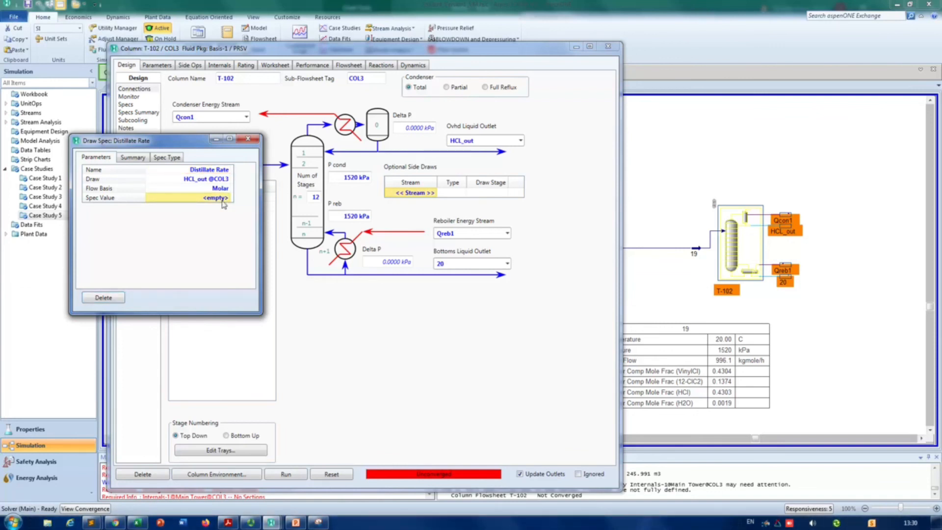
pyautogui.click(135, 162)
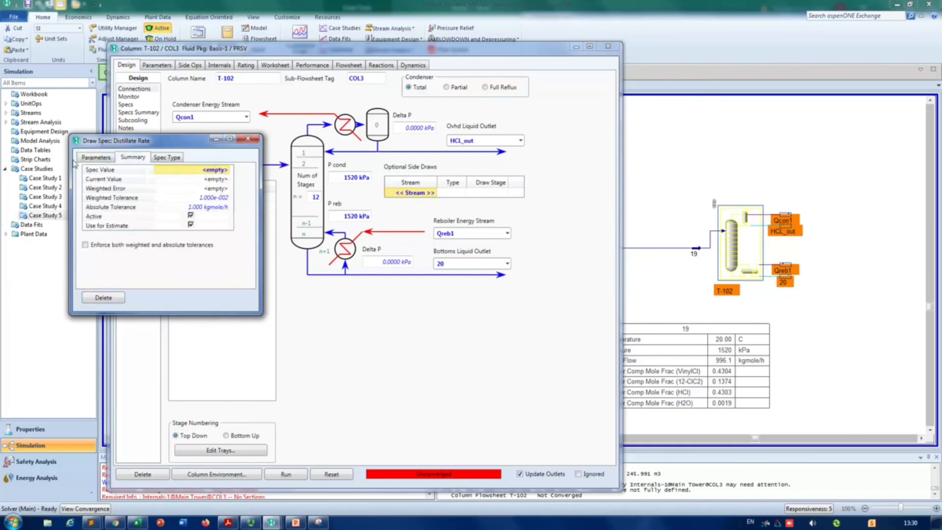
pyautogui.click(109, 158)
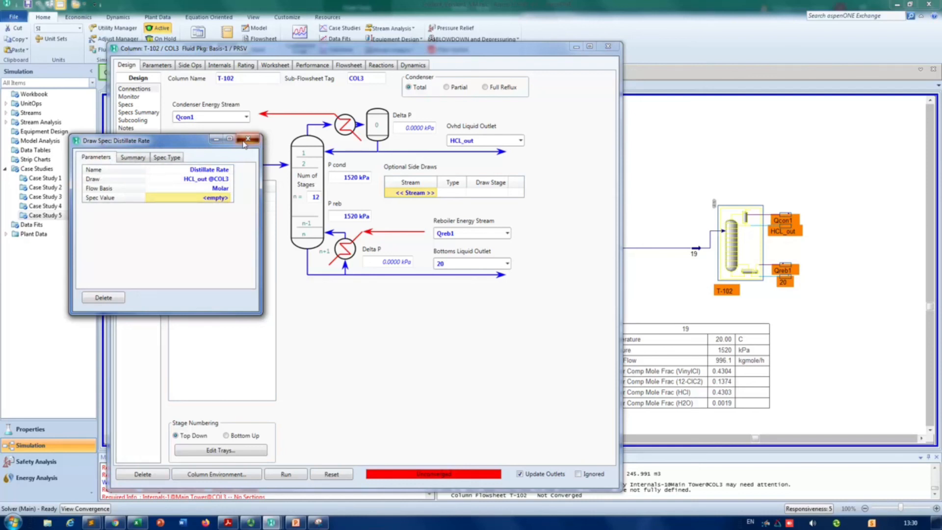
pyautogui.click(248, 139)
# - Deactivate the Distillate Rate specification in the column monitor and add a Column Component Fraction specification
pyautogui.click(129, 96)
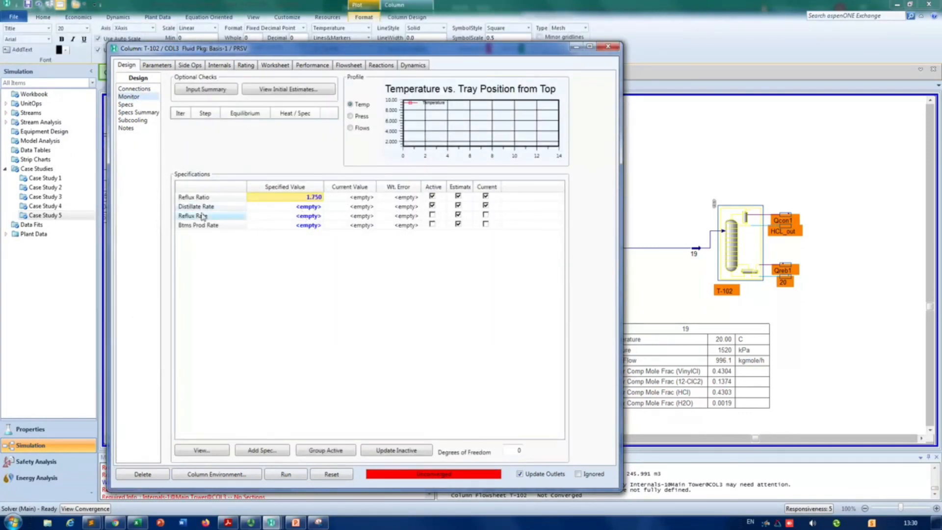
pyautogui.click(431, 205)
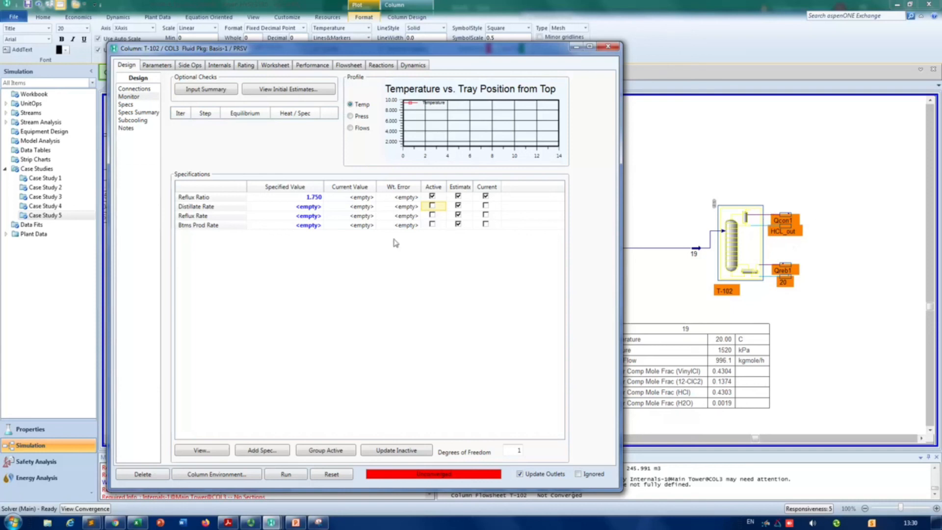
pyautogui.click(265, 451)
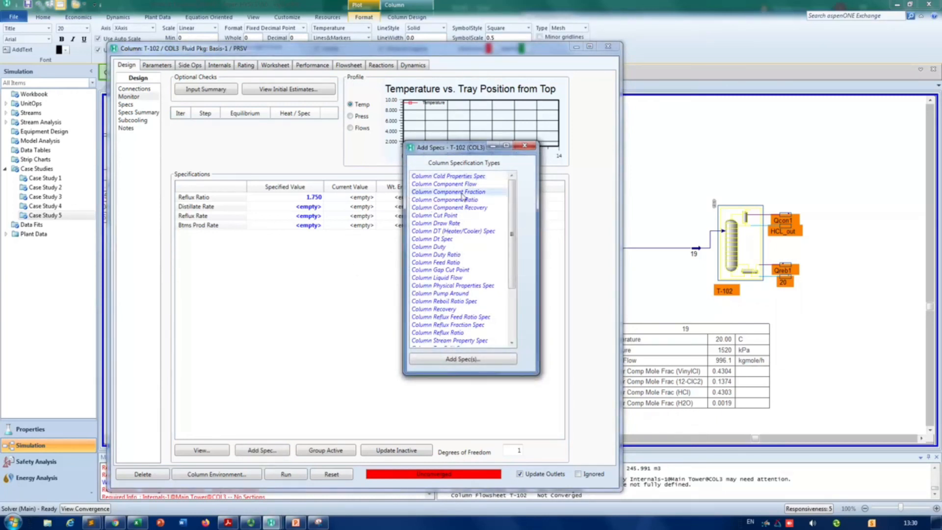
pyautogui.click(483, 364)
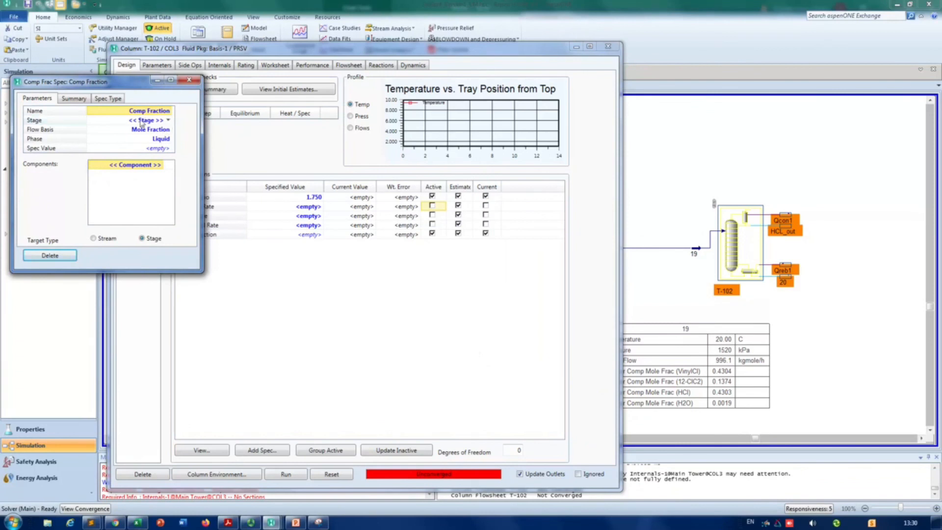
pyautogui.click(169, 120)
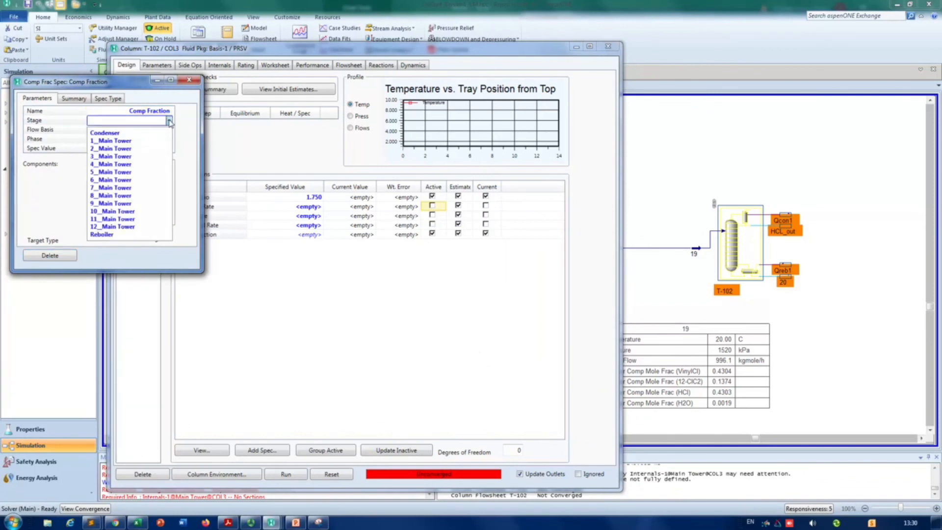
pyautogui.click(169, 121)
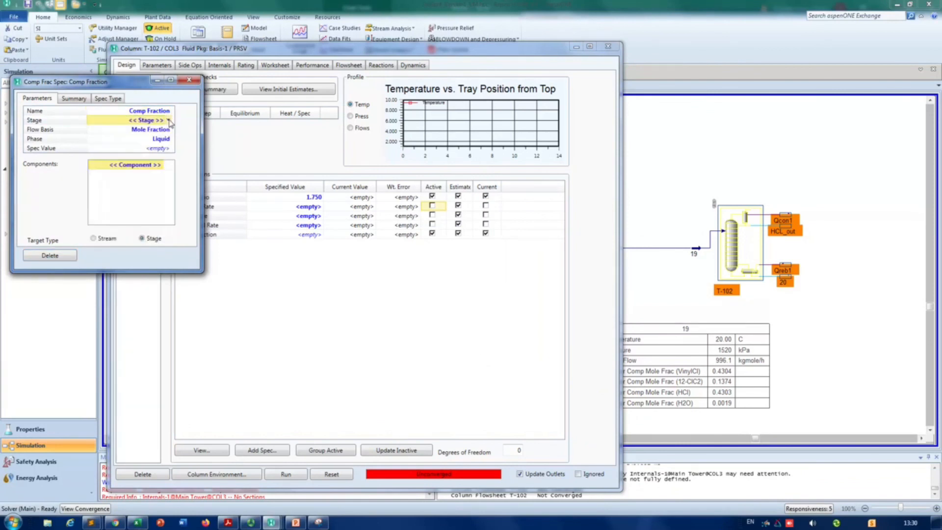
pyautogui.click(100, 241)
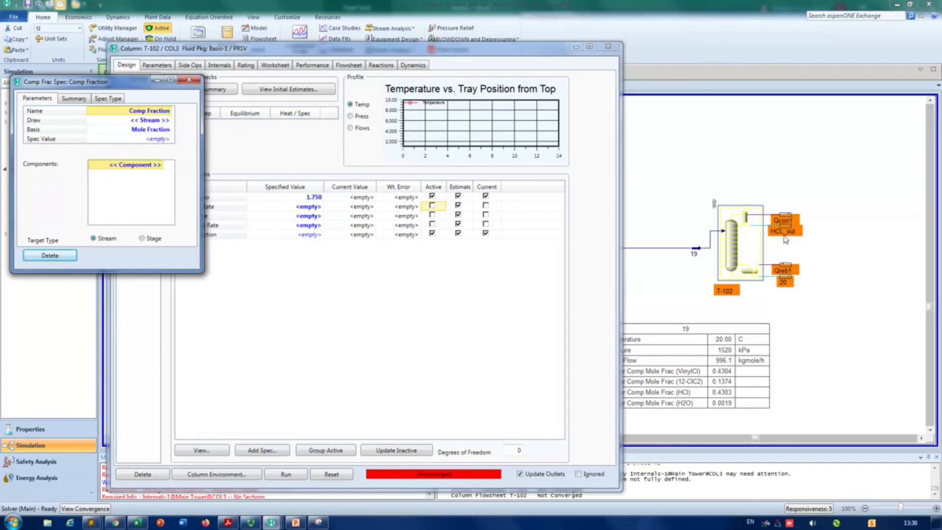
pyautogui.click(166, 121)
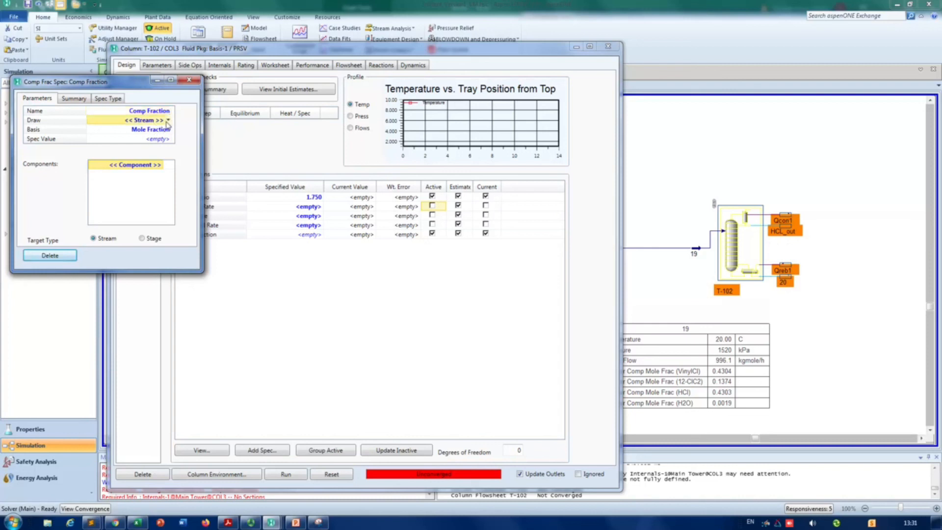
pyautogui.click(169, 120)
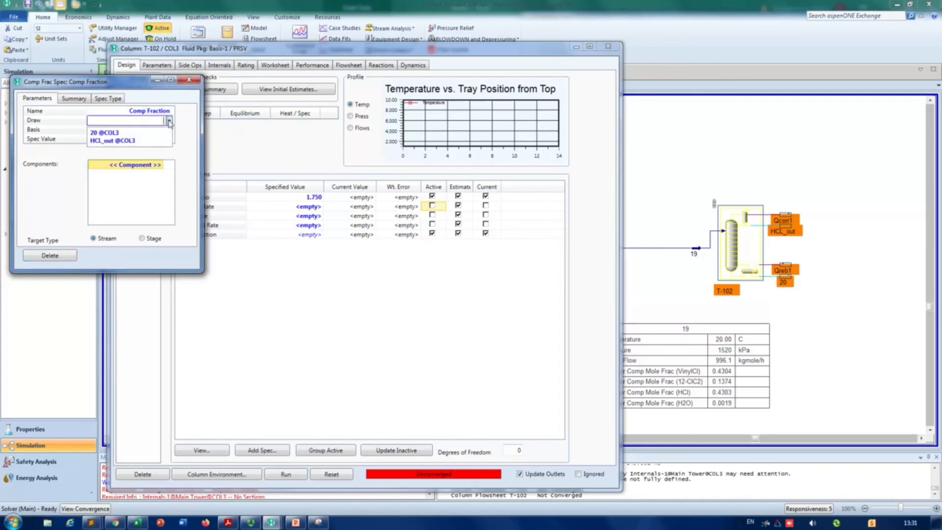
pyautogui.click(142, 142)
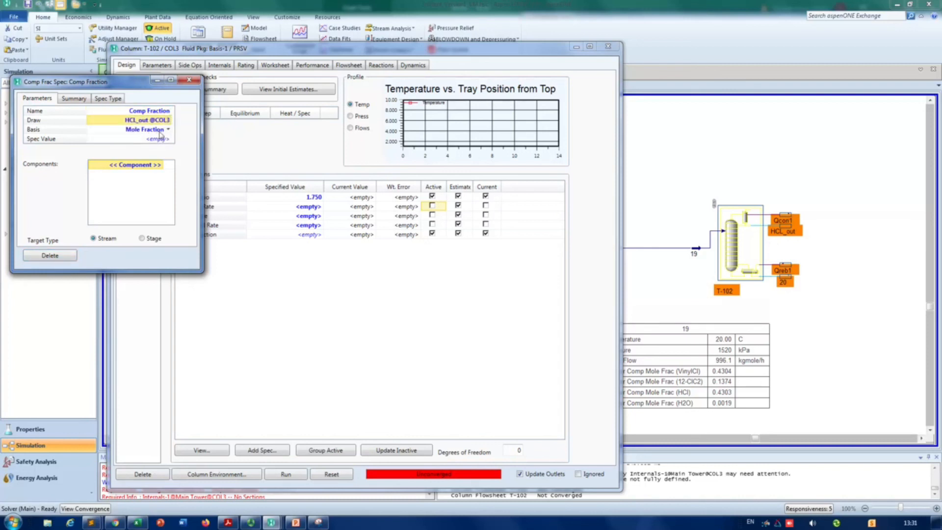
# - Set the specification value to 0.999 mole fraction for component HCl and close the specification
pyautogui.click(163, 143)
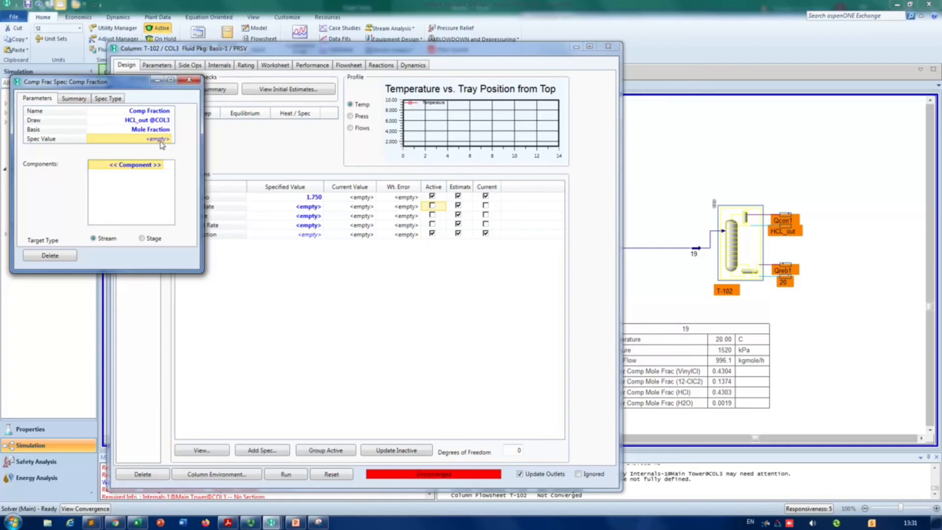
pyautogui.click(163, 142)
pyautogui.write('0')
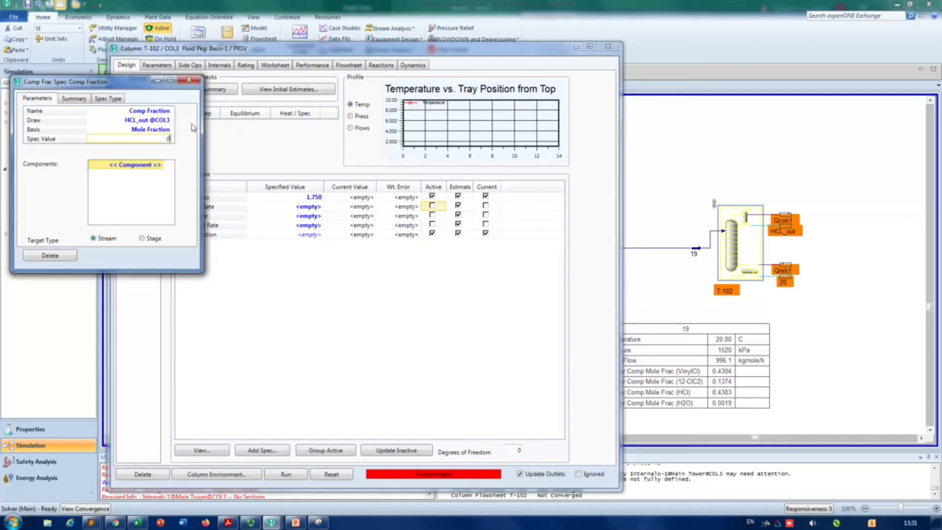
pyautogui.write('.999')
pyautogui.click(160, 166)
pyautogui.click(160, 166)
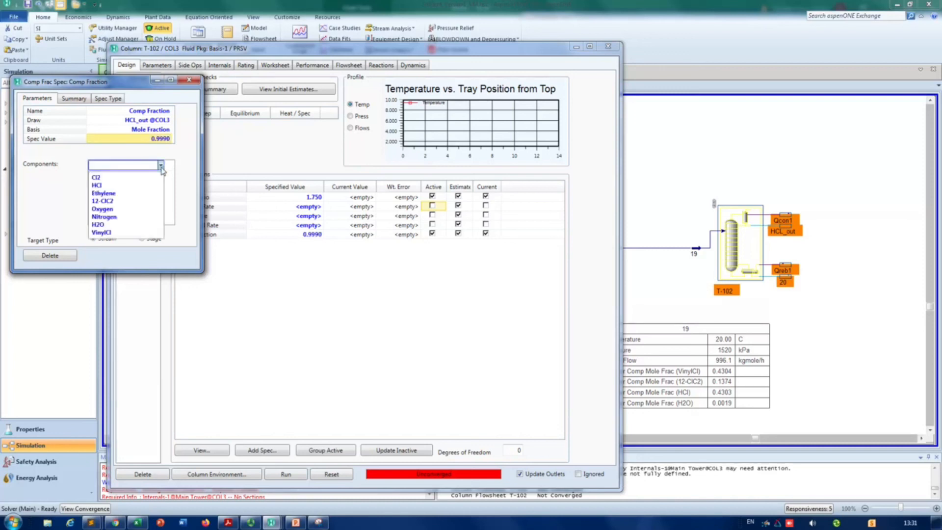
pyautogui.click(127, 185)
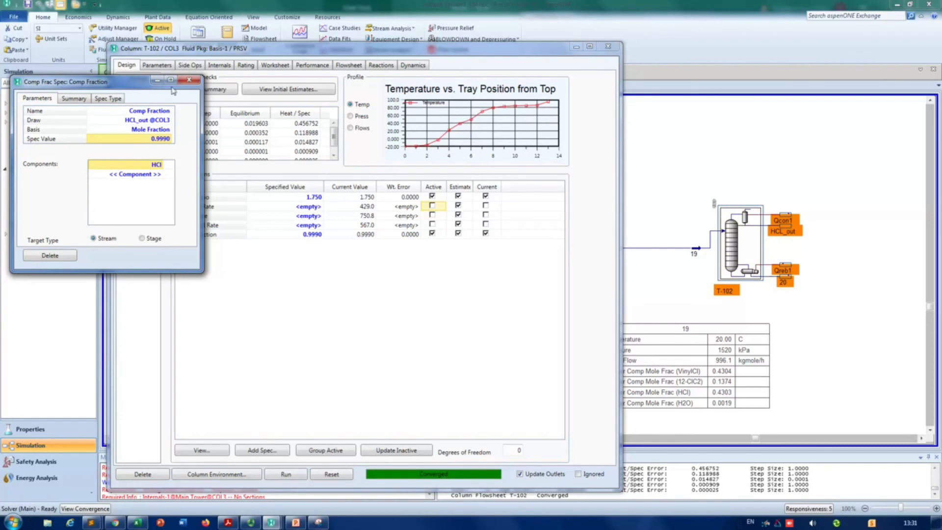
pyautogui.click(189, 80)
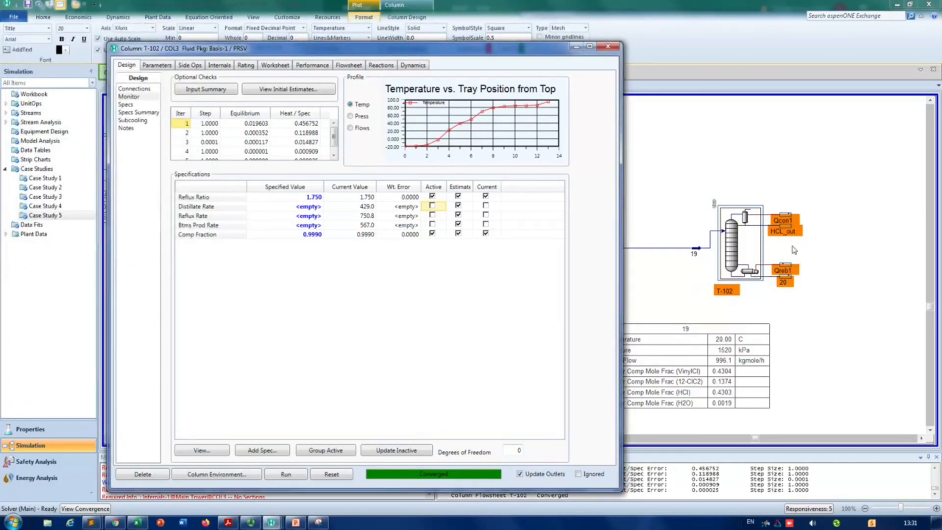
# - Show the property table for stream HCL_out on the flowsheet and close the T-102 column window
pyautogui.click(819, 233)
pyautogui.moveTo(791, 232)
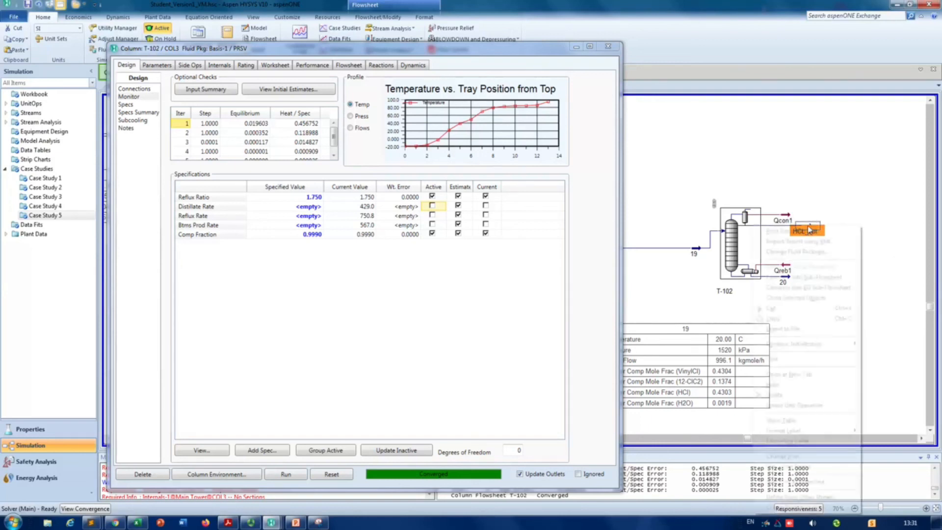
pyautogui.rightClick(754, 226)
pyautogui.click(805, 421)
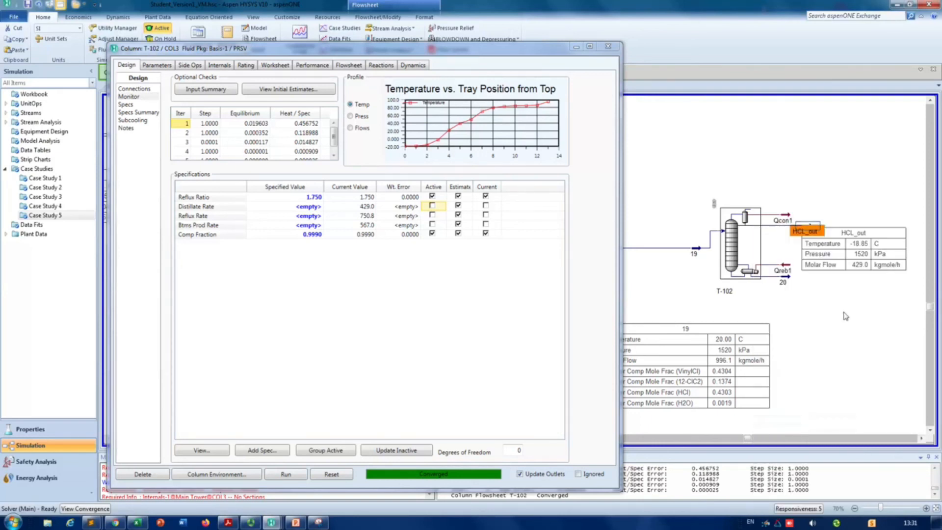
pyautogui.click(611, 48)
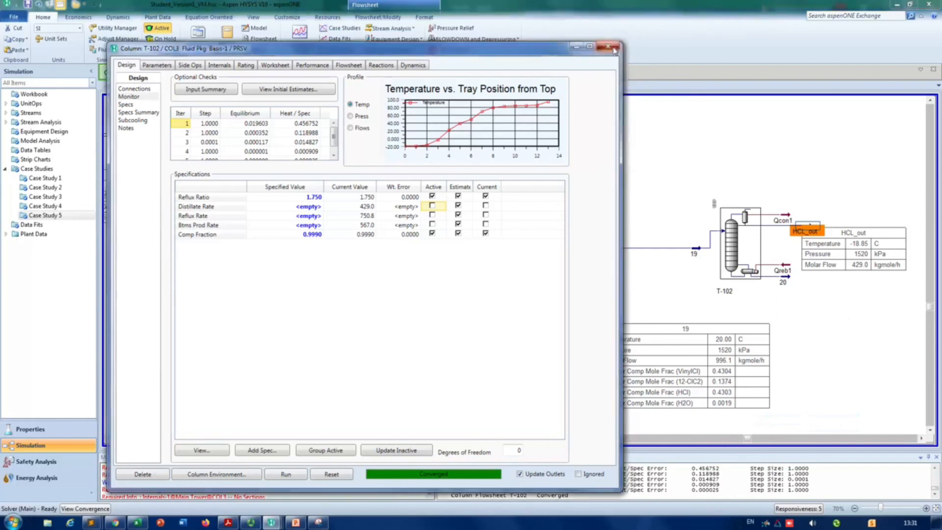
# - Add the HCl master component mole fraction to the HCL_out table and place the table above the stream
pyautogui.doubleClick(845, 247)
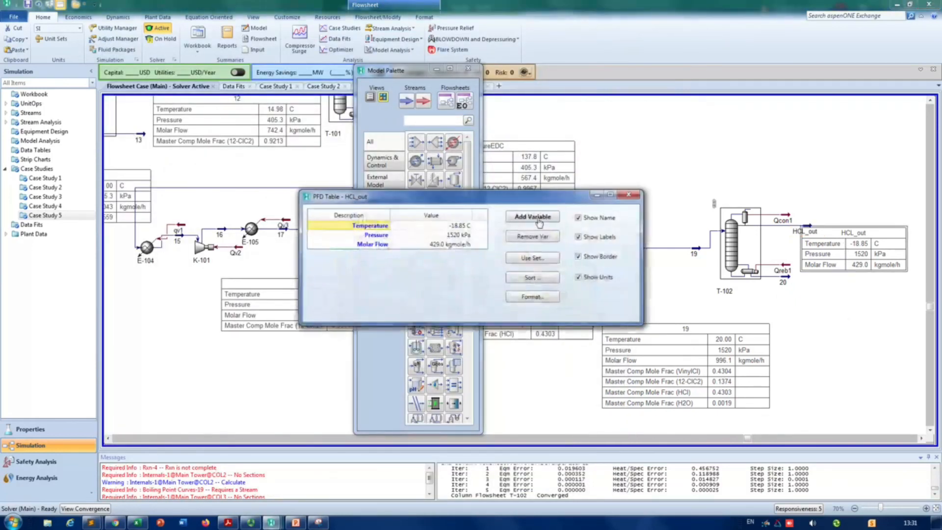
pyautogui.click(535, 220)
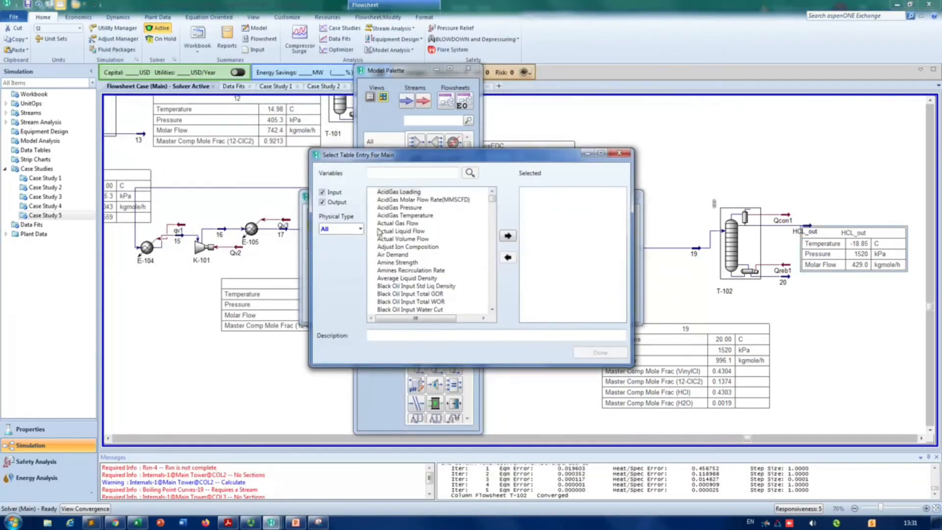
pyautogui.click(359, 230)
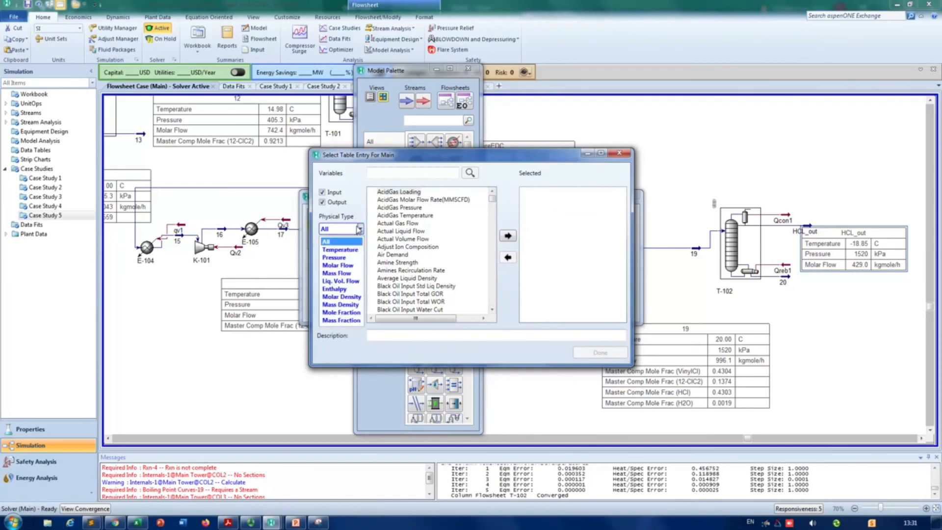
pyautogui.click(350, 314)
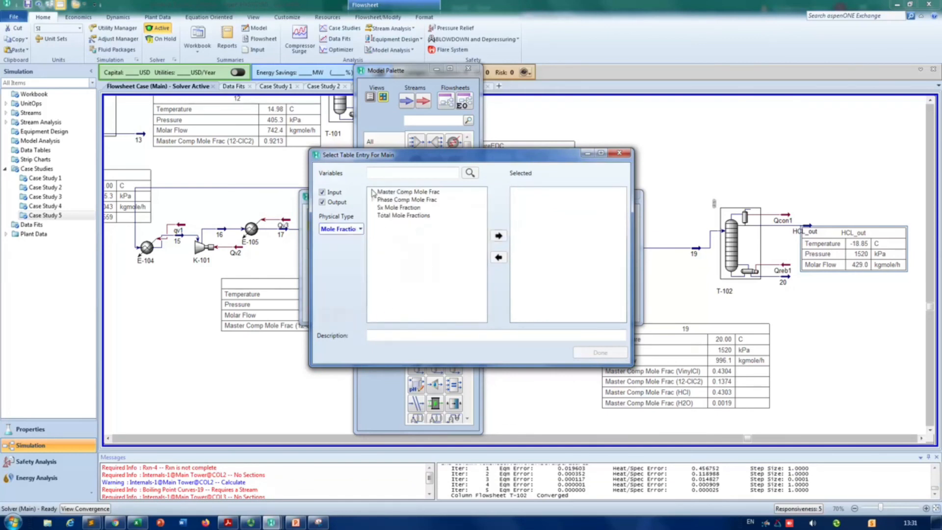
pyautogui.click(374, 192)
pyautogui.click(391, 231)
pyautogui.click(499, 237)
pyautogui.click(602, 353)
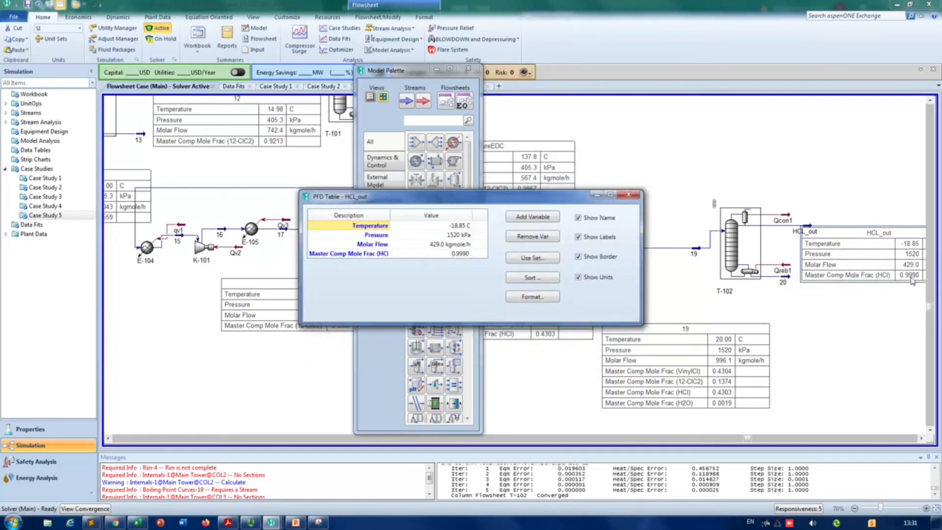
pyautogui.click(876, 225)
pyautogui.click(632, 195)
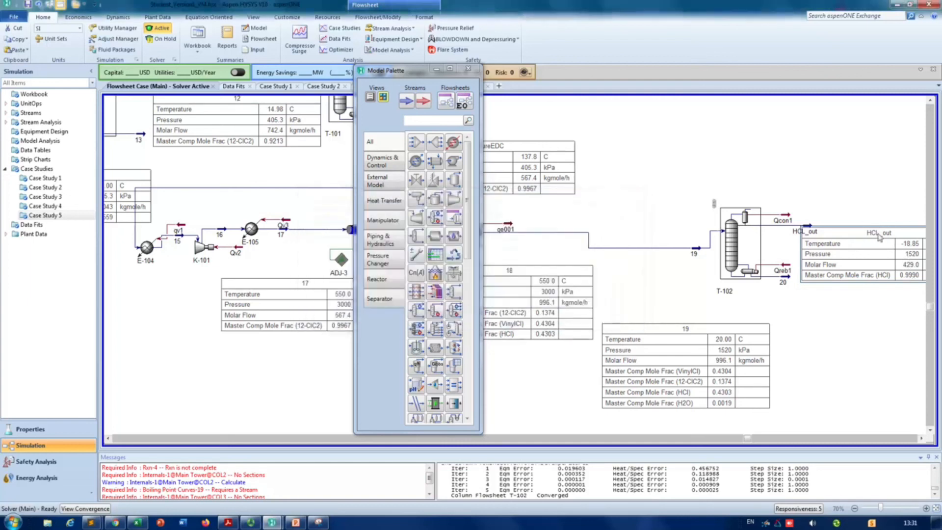
pyautogui.moveTo(886, 194); pyautogui.dragTo(882, 155)
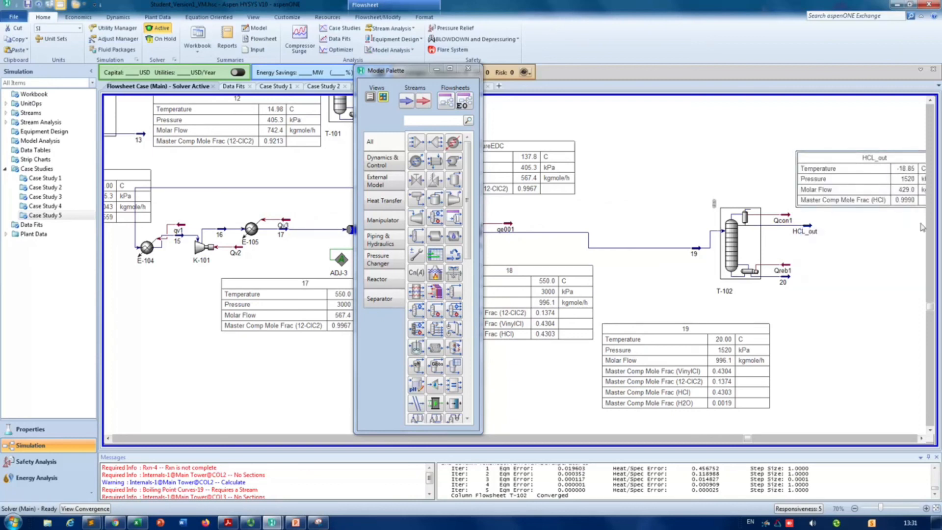
# - Show the property table for stream 20 and place it just below the stream
pyautogui.moveTo(789, 284)
pyautogui.rightClick(732, 227)
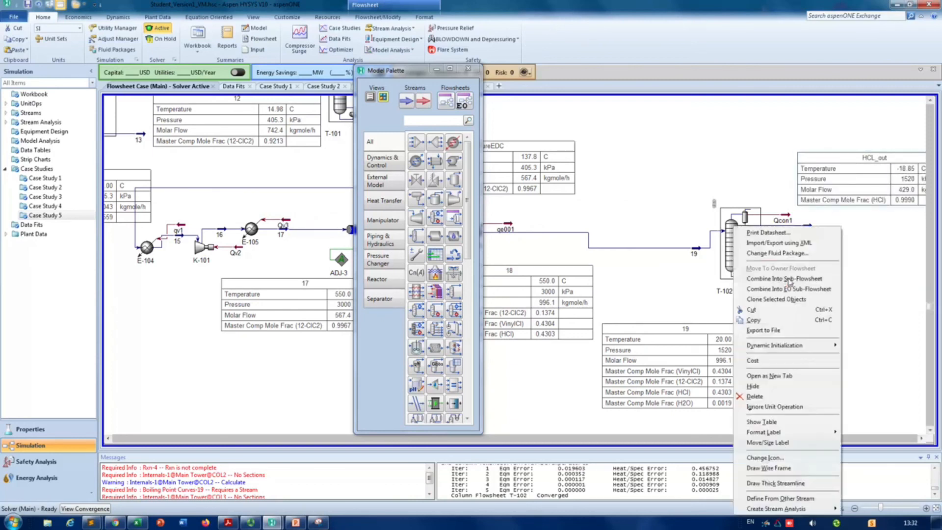
pyautogui.click(777, 422)
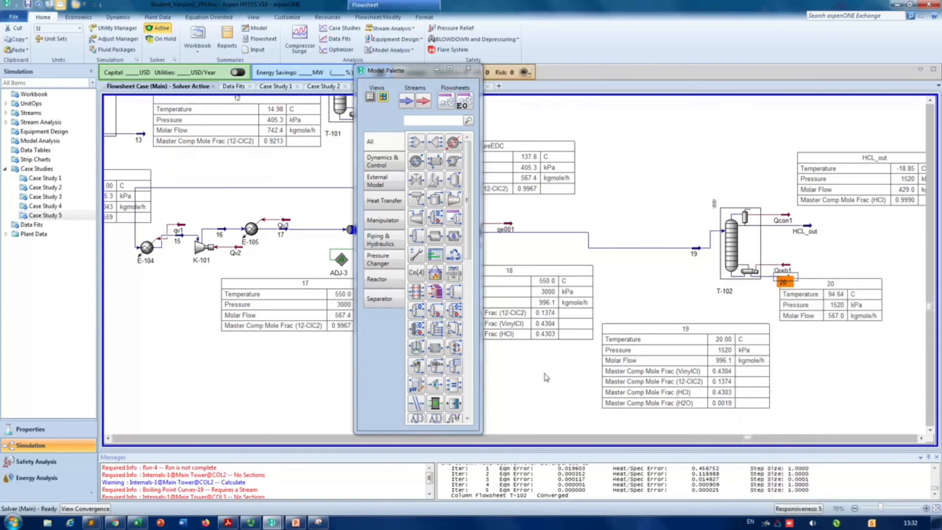
pyautogui.moveTo(833, 315); pyautogui.dragTo(840, 333)
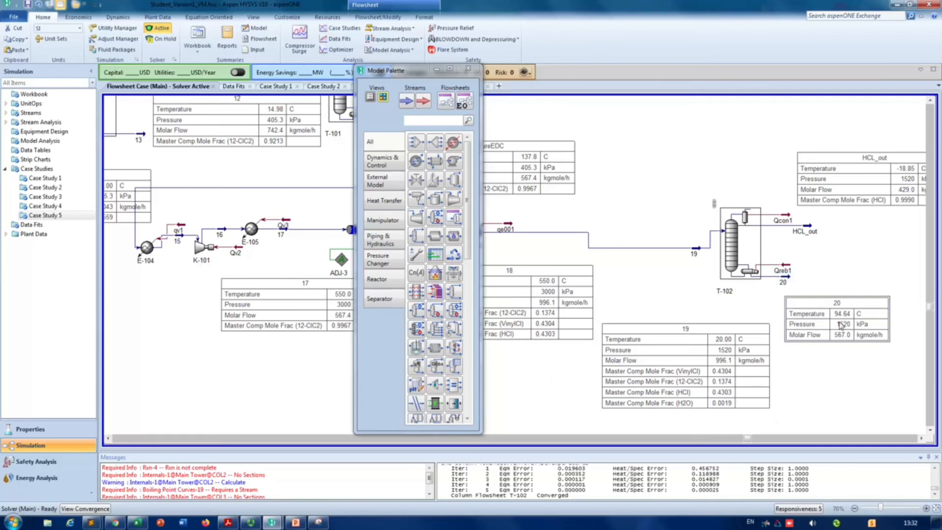
# - Add the master component mole fractions of 12-ClC2, HCl and VinylCl to the stream 20 table
pyautogui.doubleClick(840, 323)
pyautogui.click(532, 216)
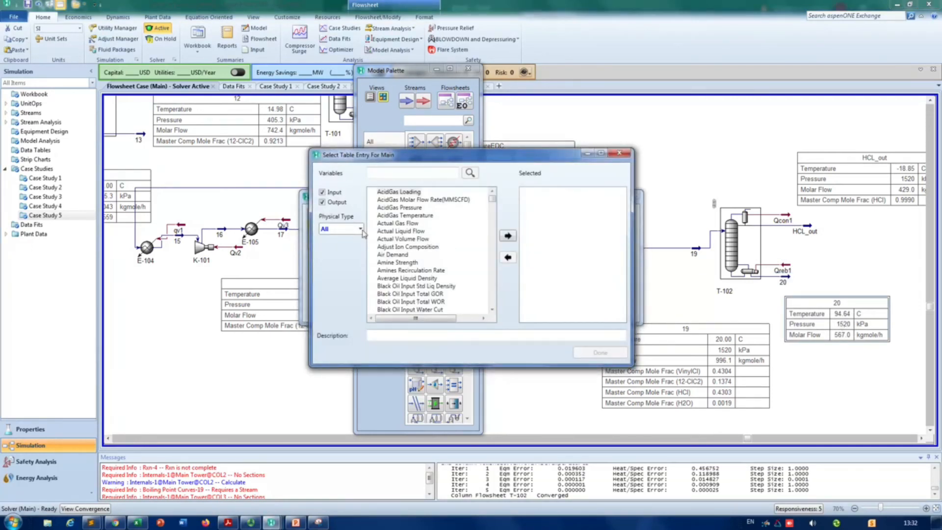
pyautogui.click(360, 229)
pyautogui.click(343, 312)
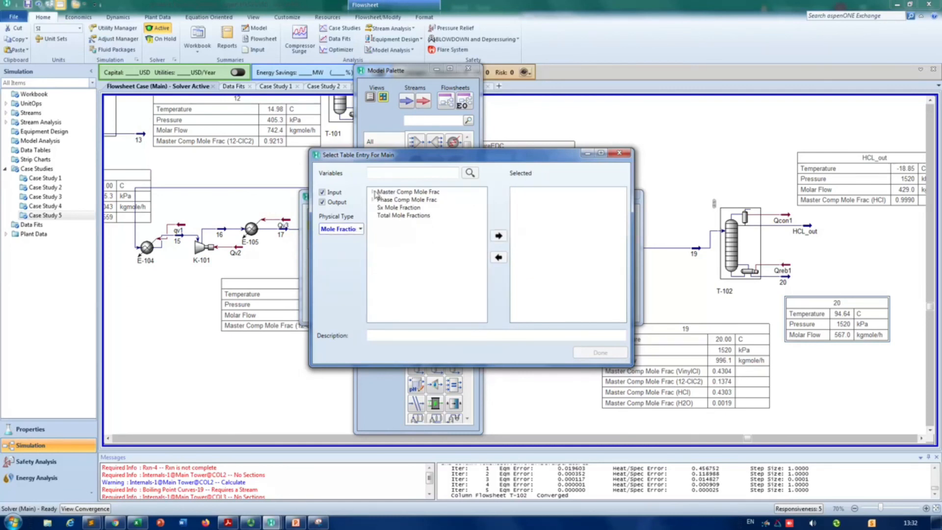
pyautogui.click(374, 192)
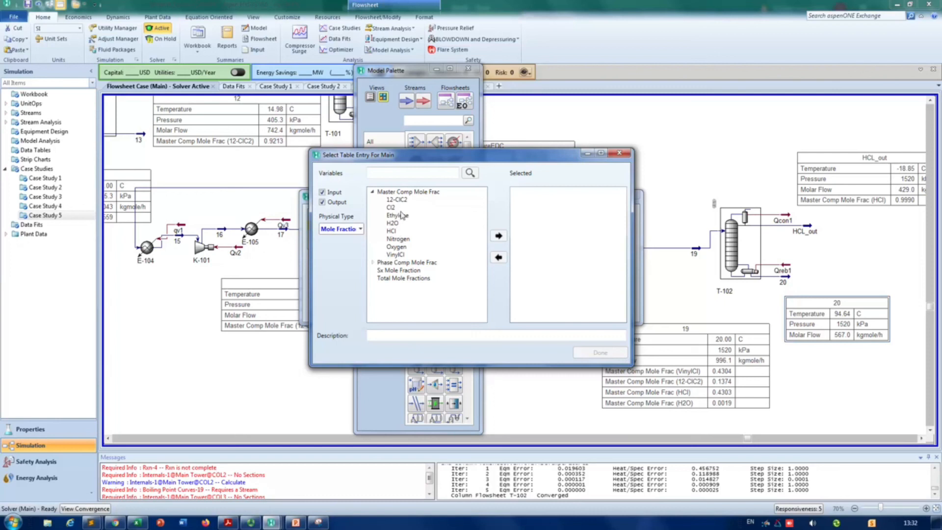
pyautogui.click(397, 200)
pyautogui.click(499, 235)
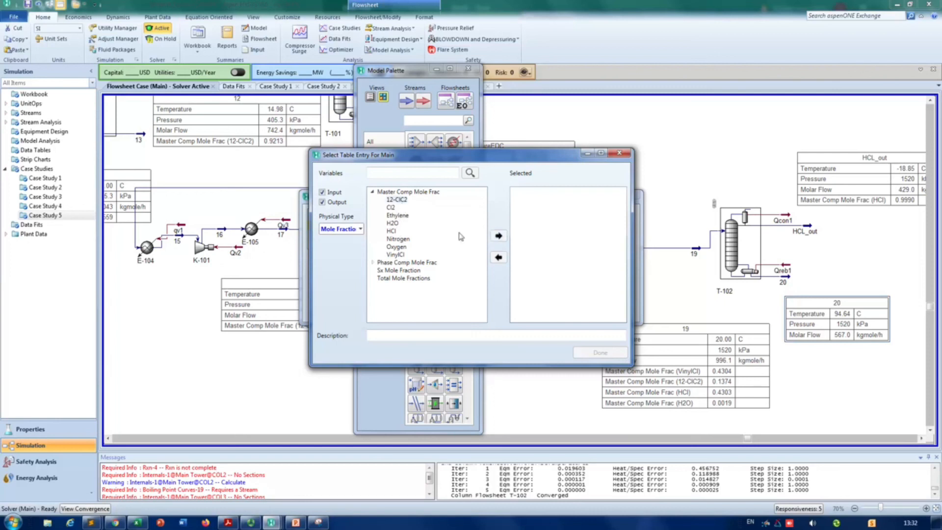
pyautogui.click(393, 232)
pyautogui.click(498, 235)
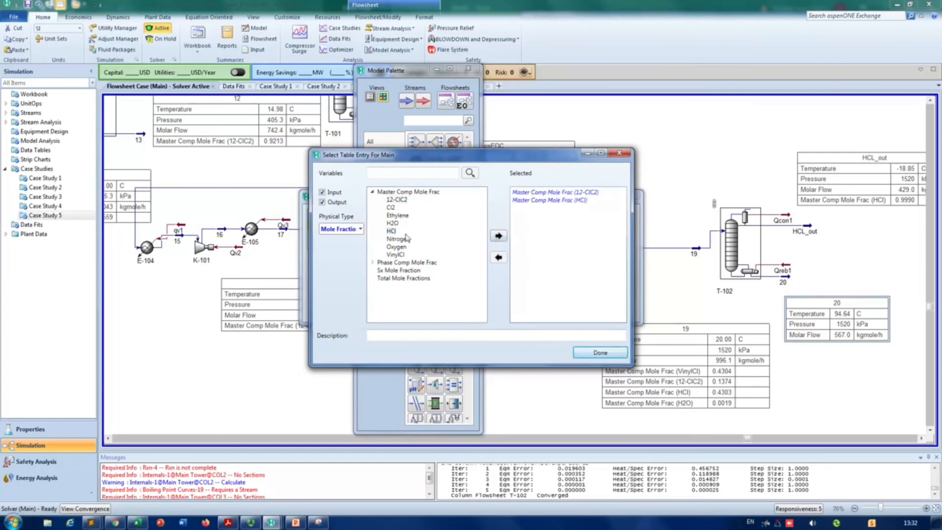
pyautogui.click(393, 254)
pyautogui.click(498, 236)
pyautogui.click(600, 352)
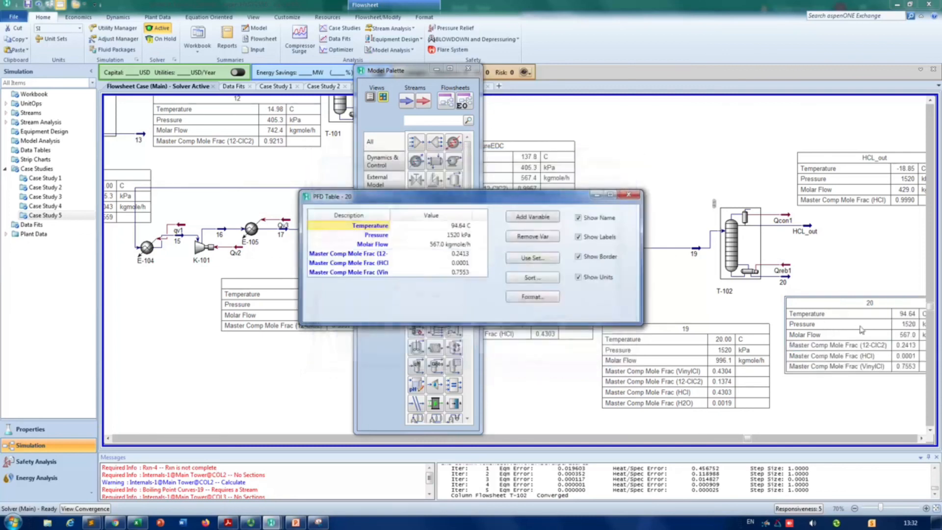
pyautogui.click(630, 197)
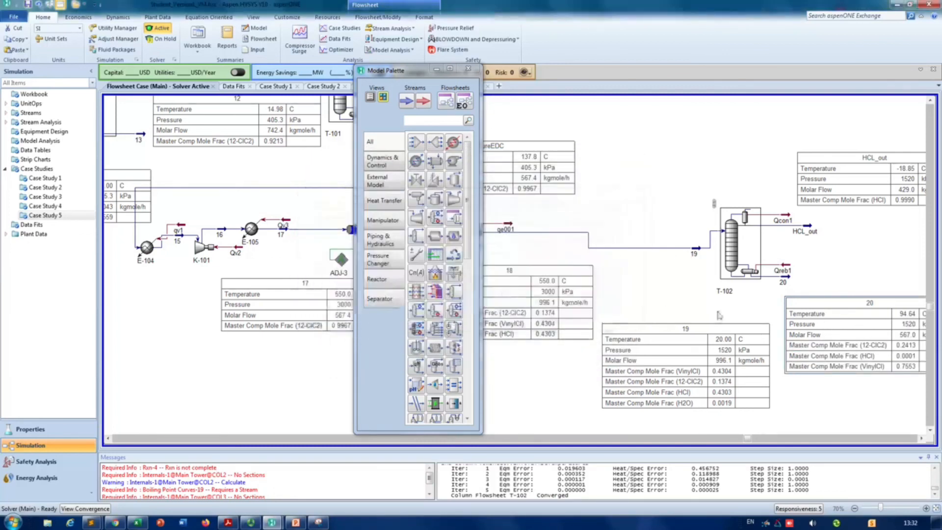
# - Close the model palette and move stream 20 farther from column T-102 to lengthen its outlet line
pyautogui.click(922, 441)
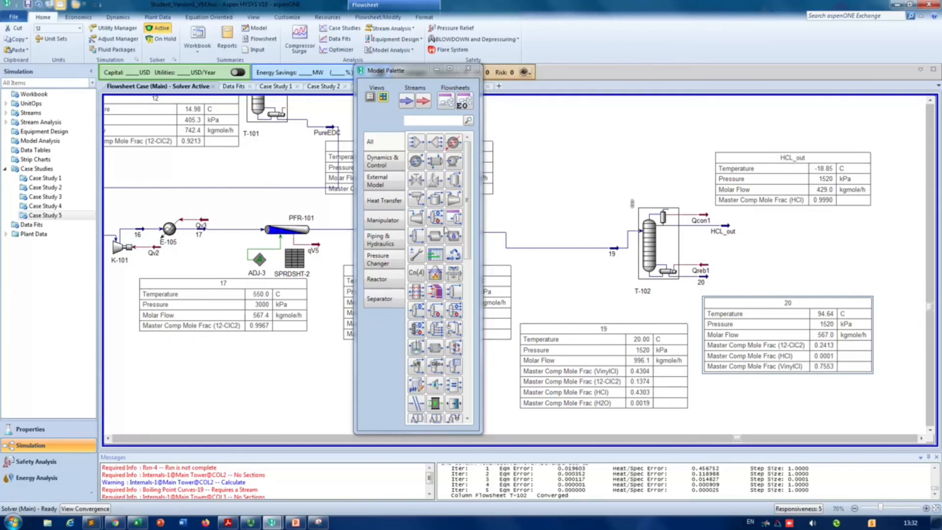
pyautogui.moveTo(407, 77); pyautogui.dragTo(227, 85)
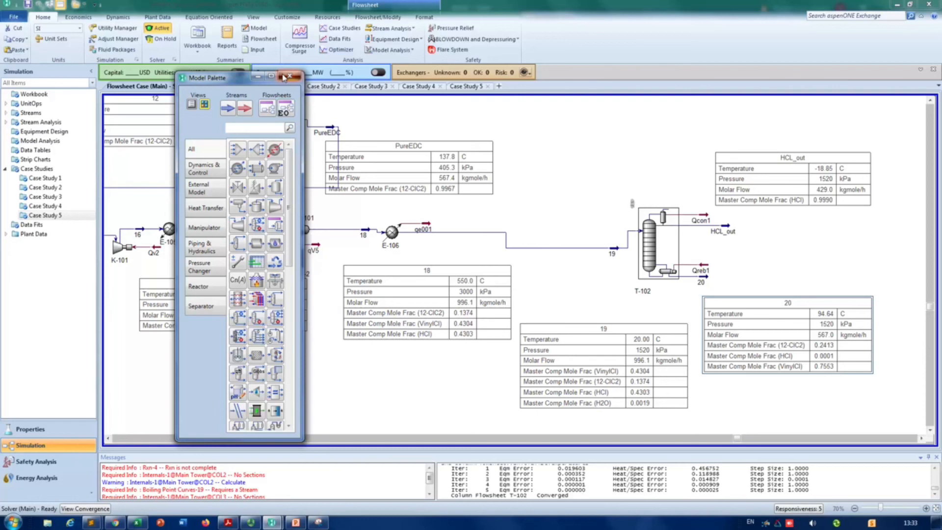
pyautogui.click(283, 77)
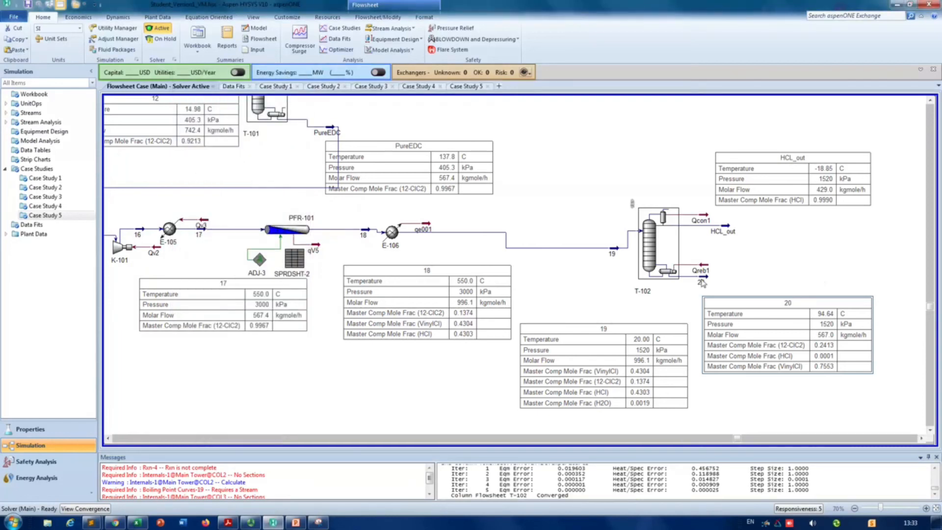
pyautogui.moveTo(703, 283); pyautogui.dragTo(736, 283)
pyautogui.click(810, 311)
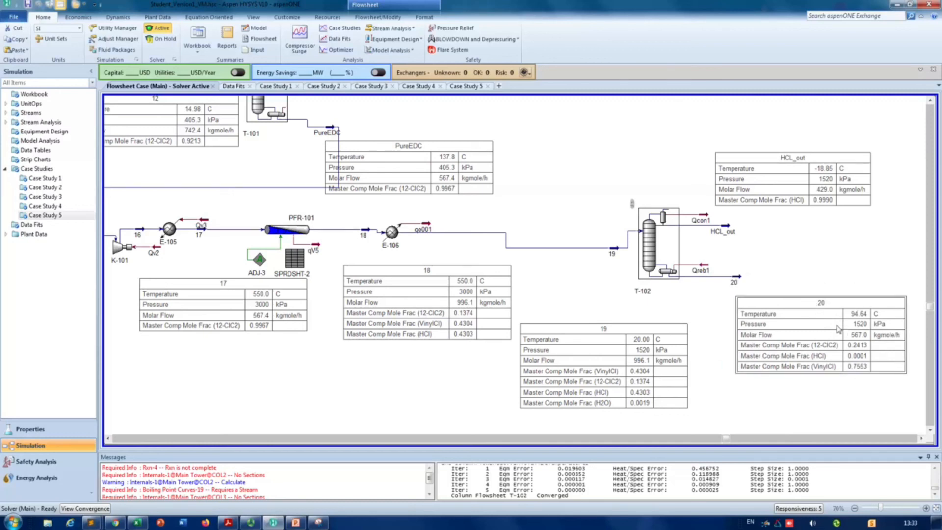
# - Move the stream 20 property table lower, leaving more space between it and the column T-102 bottoms outlet
pyautogui.moveTo(839, 328); pyautogui.dragTo(816, 352)
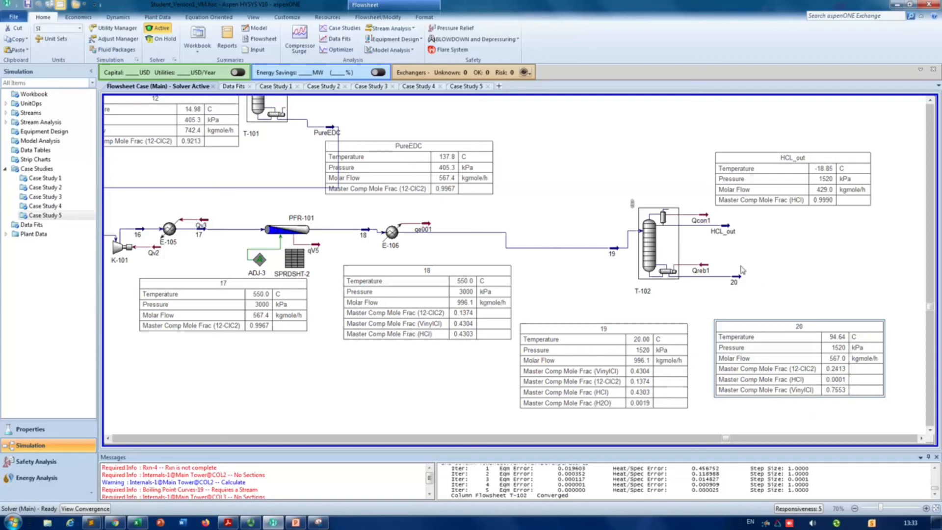
# - Switch to the PowerPoint presentation and open slide 6 with the bubble point temperature versus pressure chart
pyautogui.moveTo(295, 524)
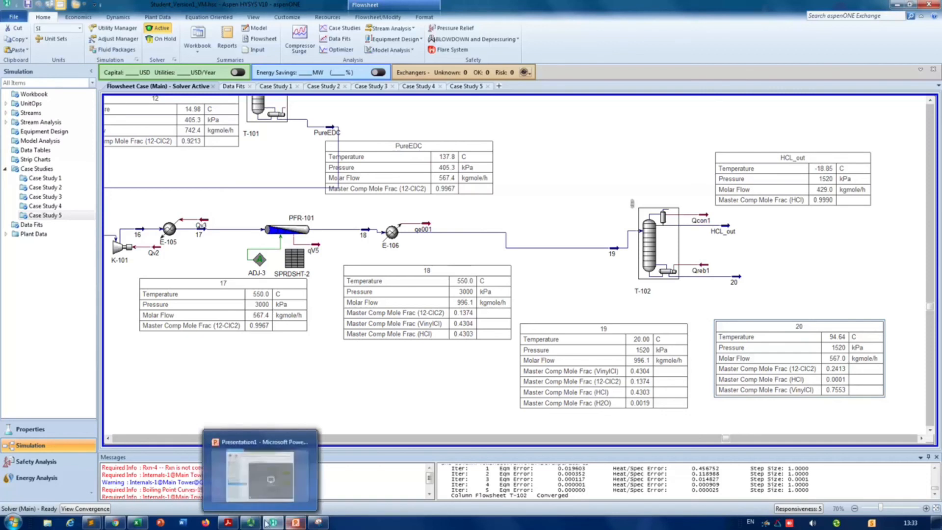
pyautogui.click(300, 524)
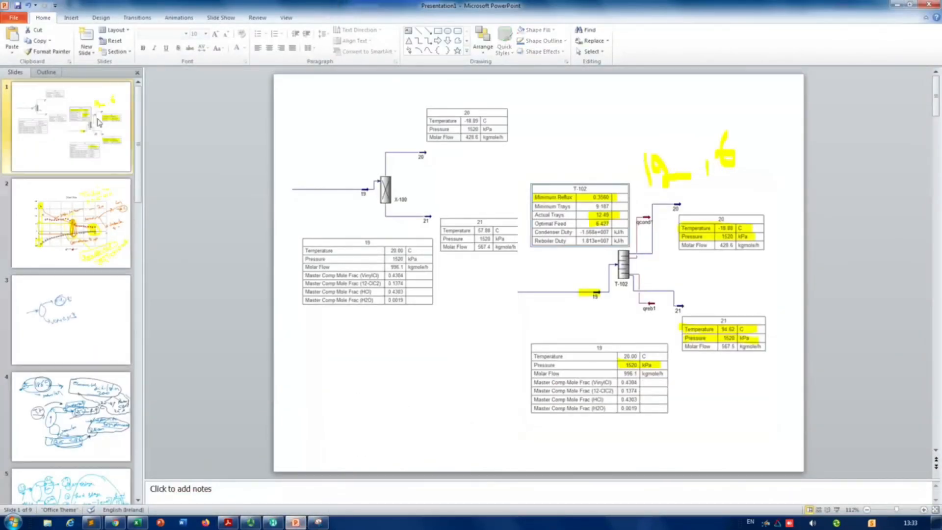
pyautogui.scroll(-4, 98, 122)
pyautogui.click(93, 241)
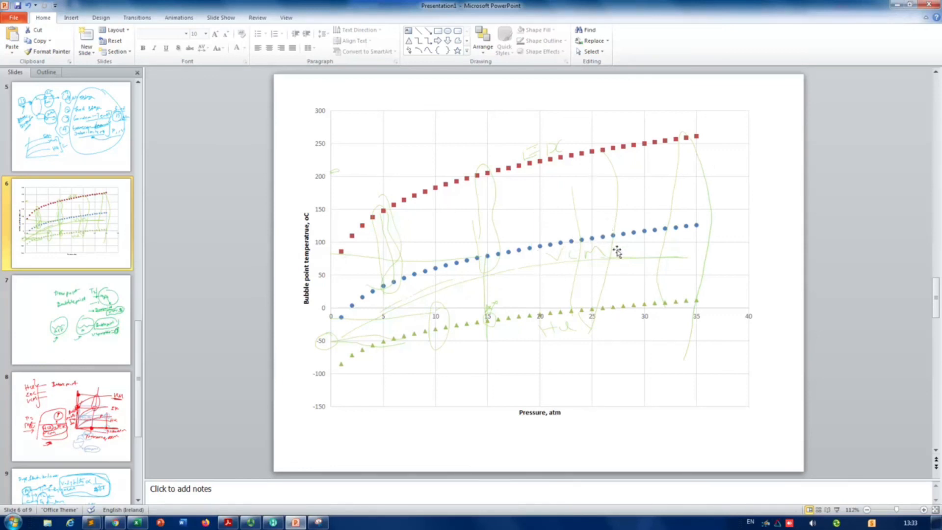
# - Start the slide show at the bubble point chart and set the annotation ink color to orange
pyautogui.moveTo(573, 246)
pyautogui.click(837, 510)
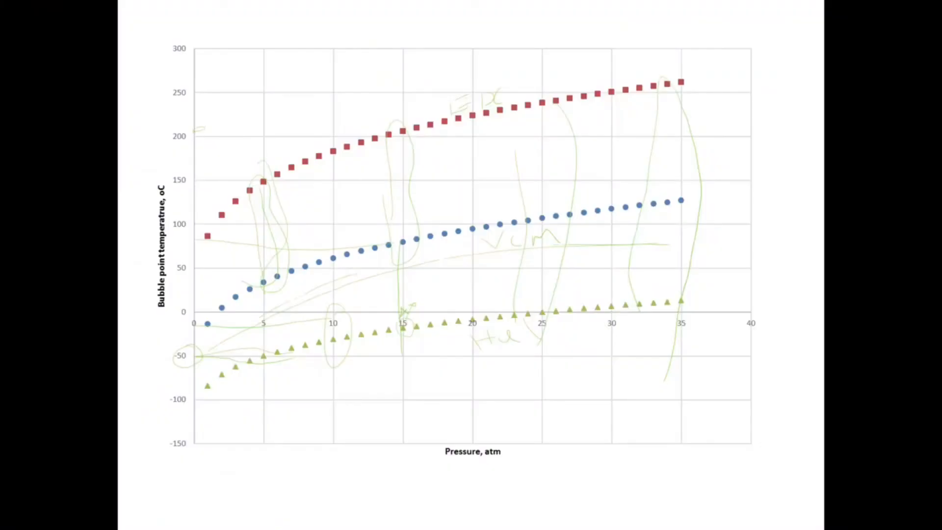
pyautogui.click(143, 520)
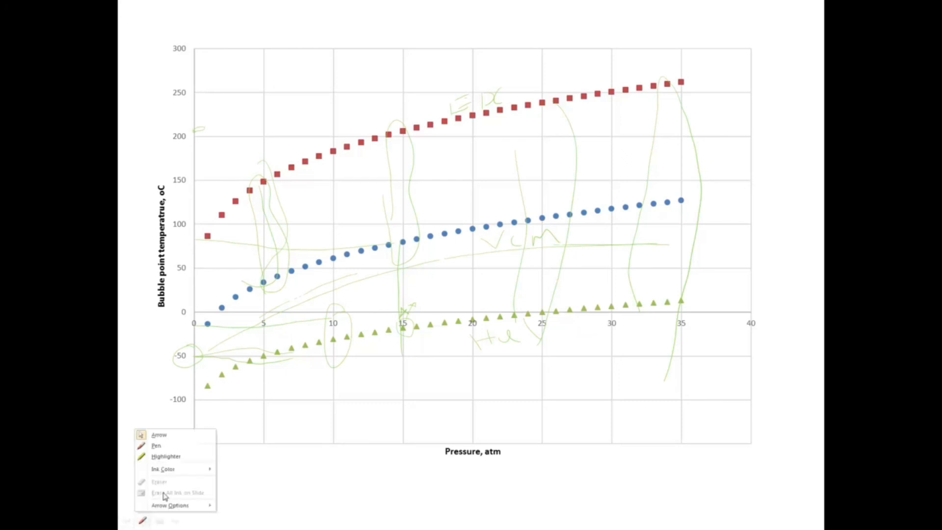
pyautogui.moveTo(189, 472)
pyautogui.click(295, 487)
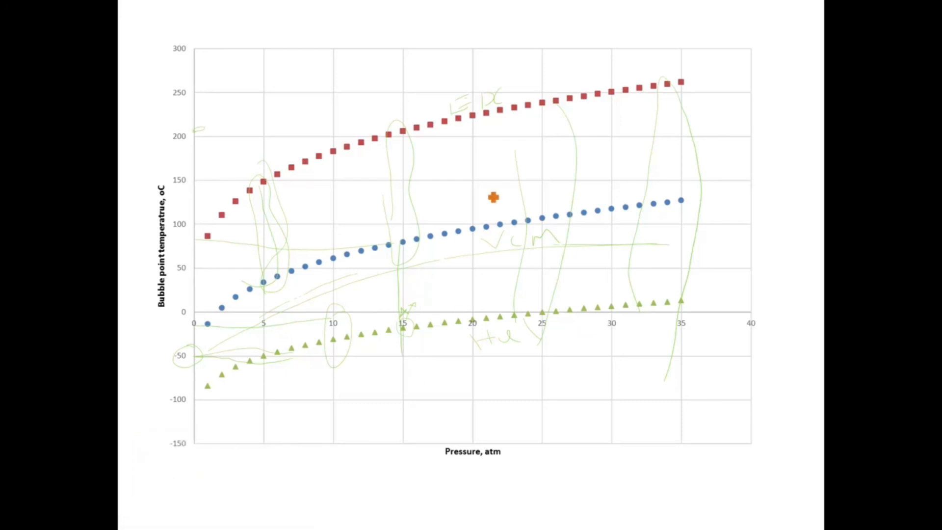